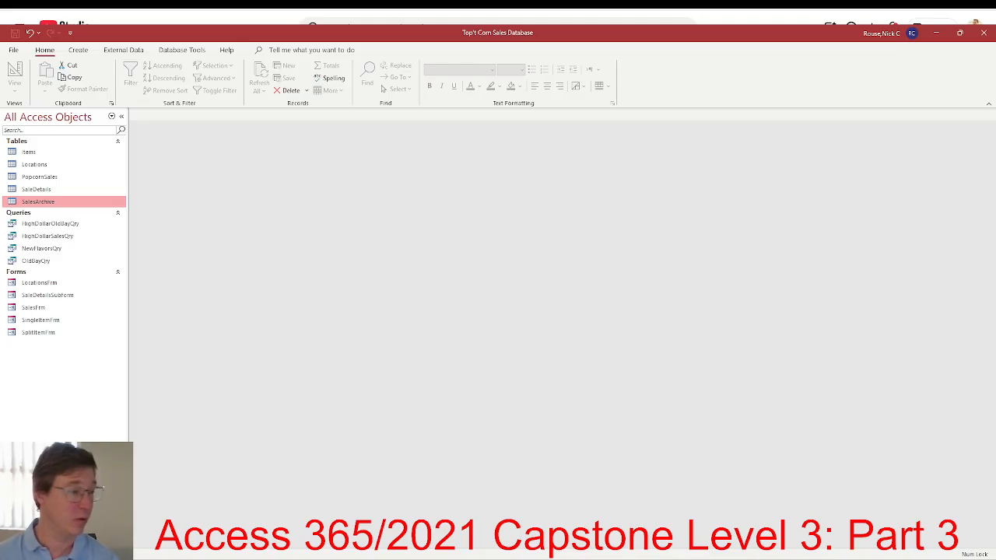
# Switch to the SIMnet assignment page in Chrome and review the remaining instructions, returning to instruction 22.
pyautogui.hotkey('alt', 'Tab')
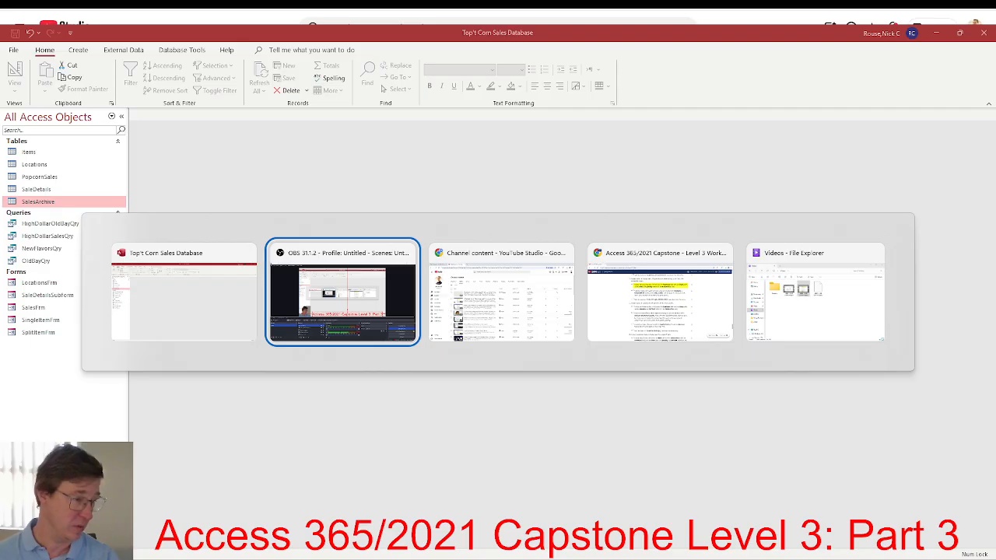
pyautogui.hotkey('alt', 'Tab')
pyautogui.hotkey('alt', 'Tab')
pyautogui.hotkey('alt', 'Tab')
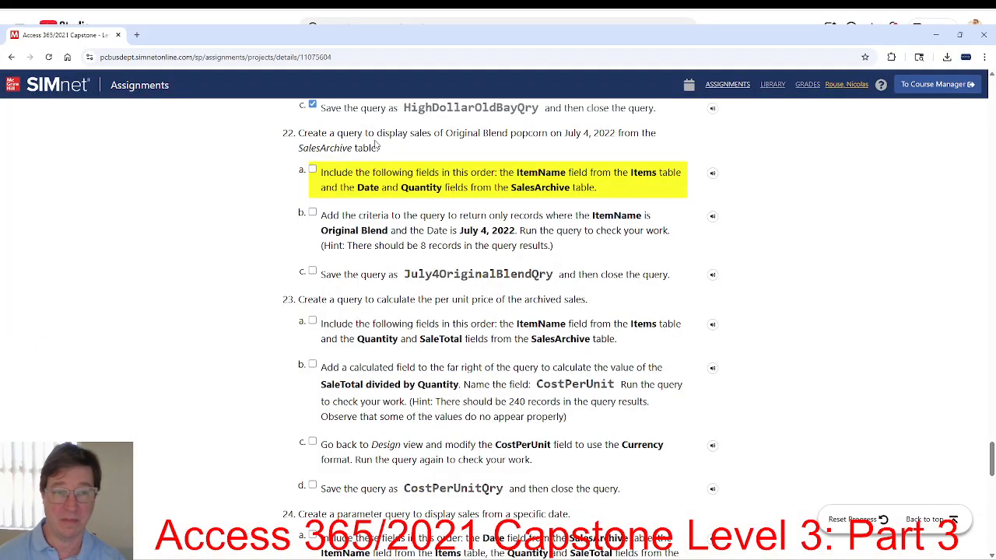
pyautogui.scroll(-15, 400, 285)
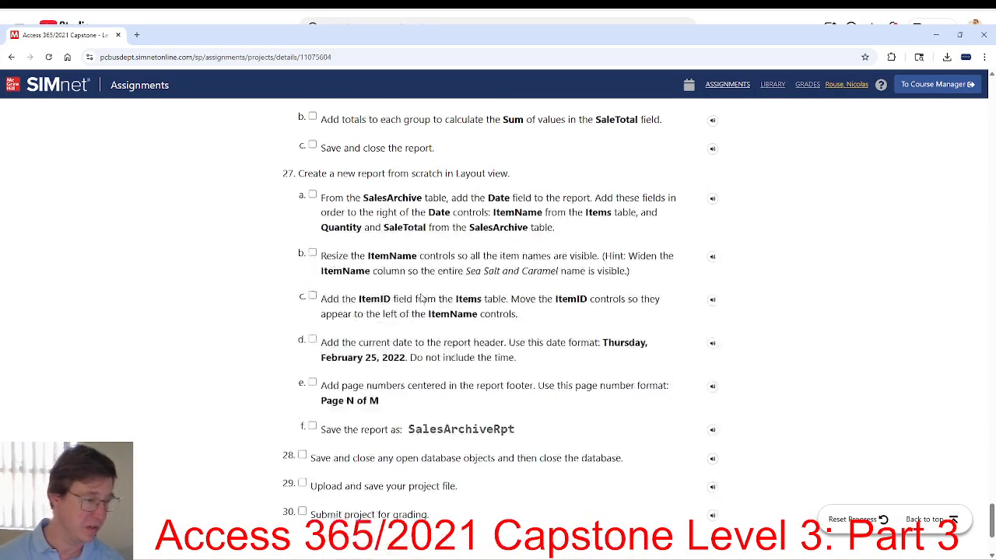
pyautogui.scroll(15, 421, 298)
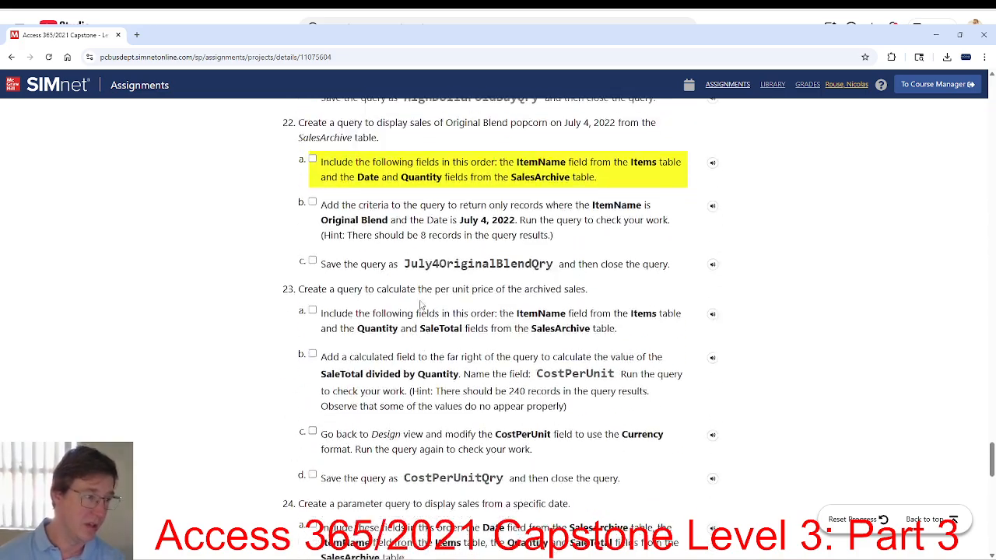
pyautogui.scroll(1, 420, 305)
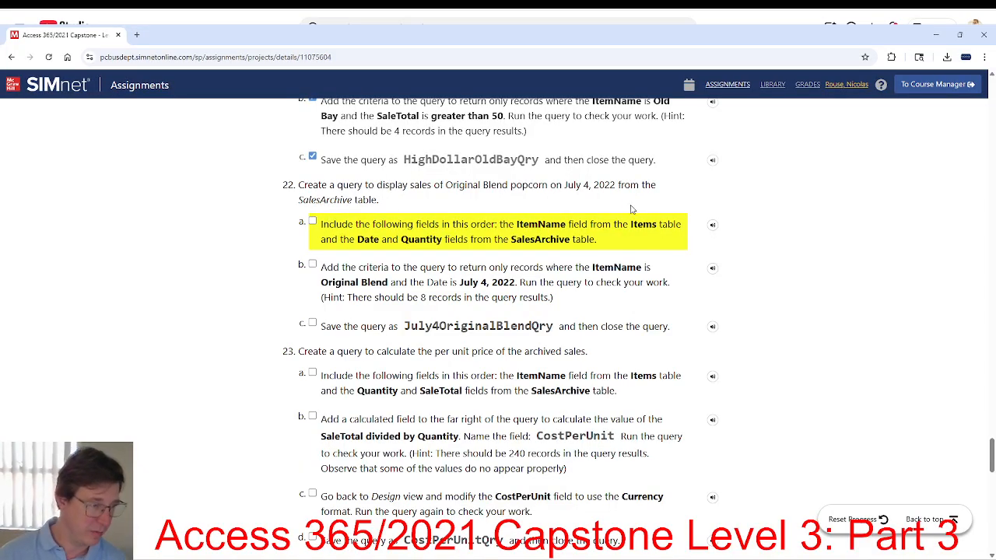
# Create a query in Design view in Access with the Items and SalesArchive tables, placing SalesArchive farther from Items.
pyautogui.hotkey('alt', 'Tab')
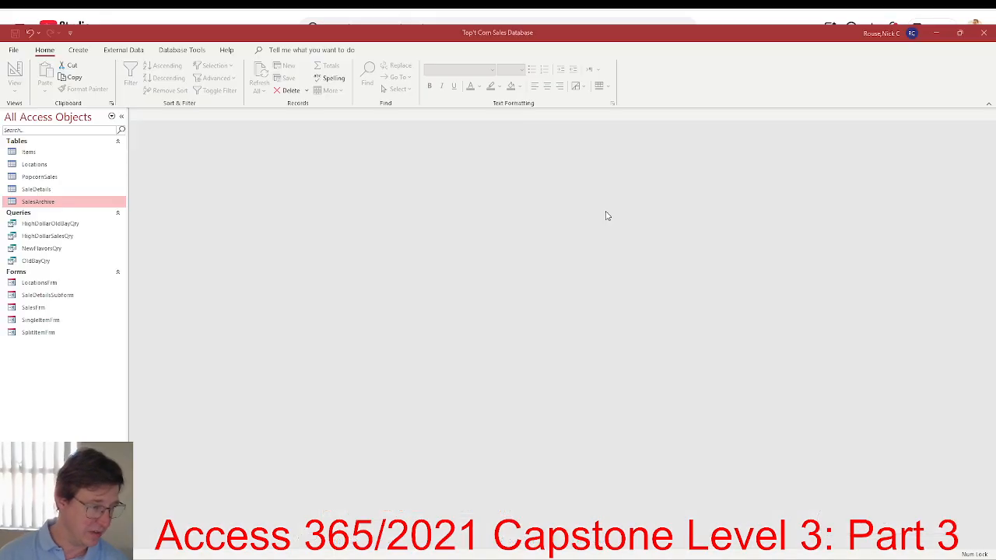
pyautogui.click(84, 51)
pyautogui.click(162, 81)
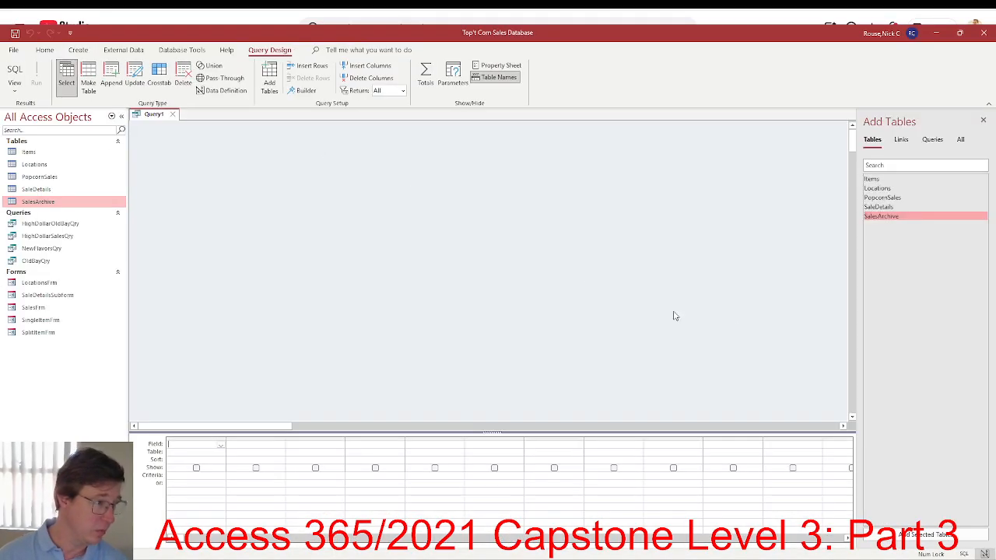
pyautogui.hotkey('alt', 'Tab')
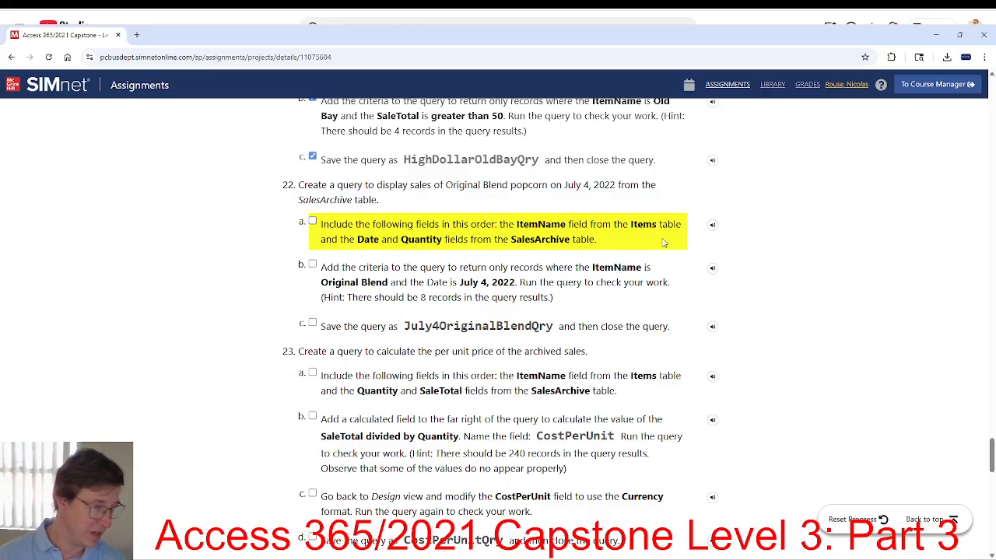
pyautogui.hotkey('alt', 'Tab')
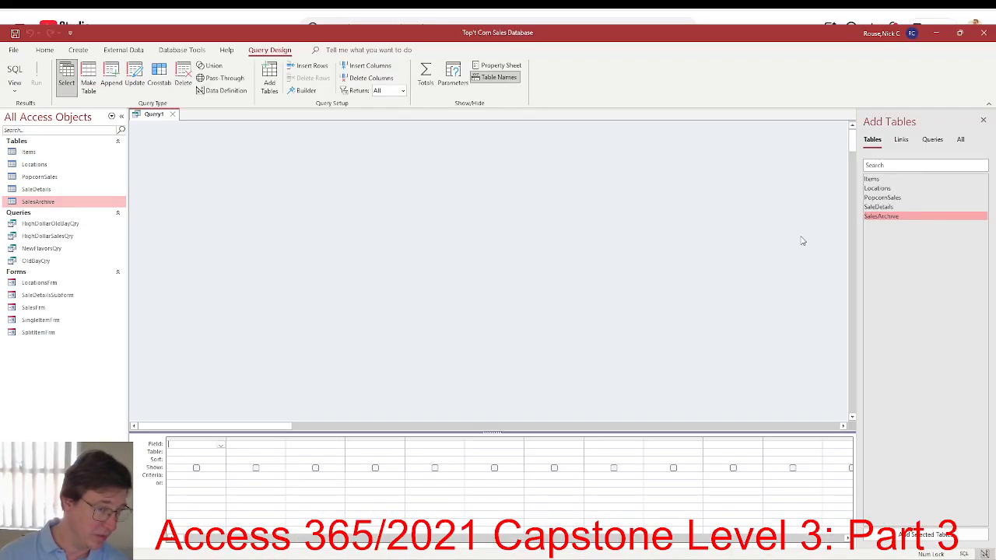
pyautogui.doubleClick(894, 180)
pyautogui.doubleClick(894, 217)
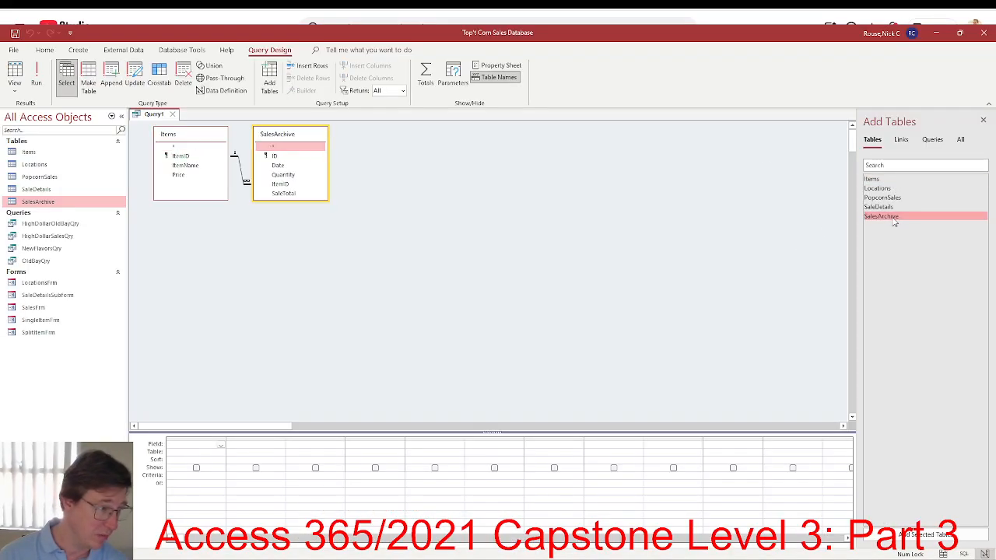
pyautogui.moveTo(291, 127); pyautogui.dragTo(340, 128)
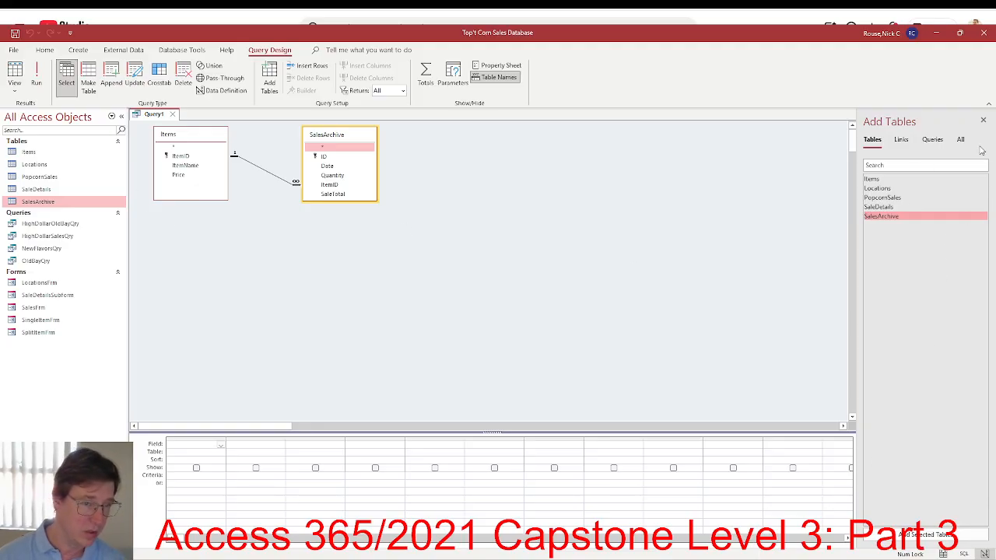
# Add ItemName from Items, and Date and Quantity from SalesArchive, to the query grid, following instruction 22a.
pyautogui.hotkey('alt', 'Tab')
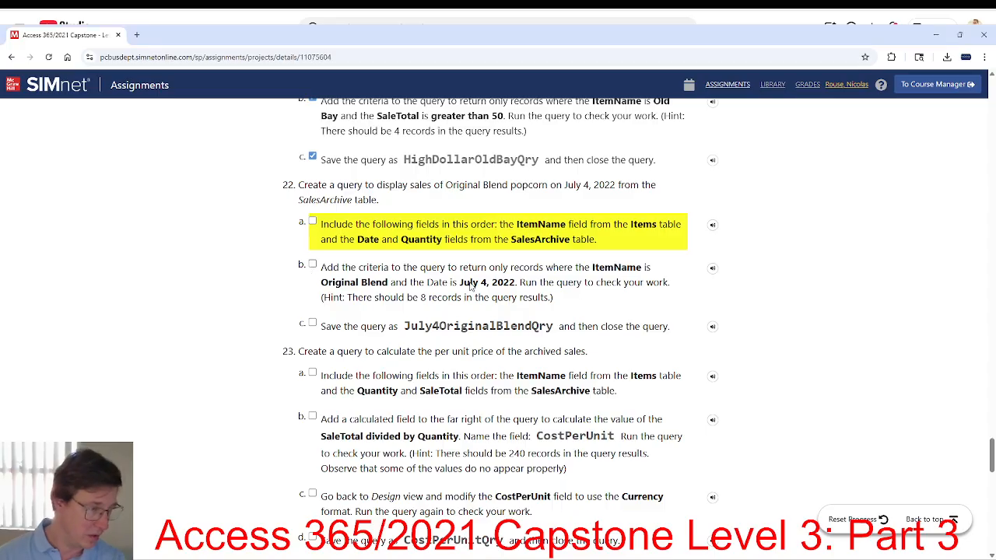
pyautogui.hotkey('alt', 'Tab')
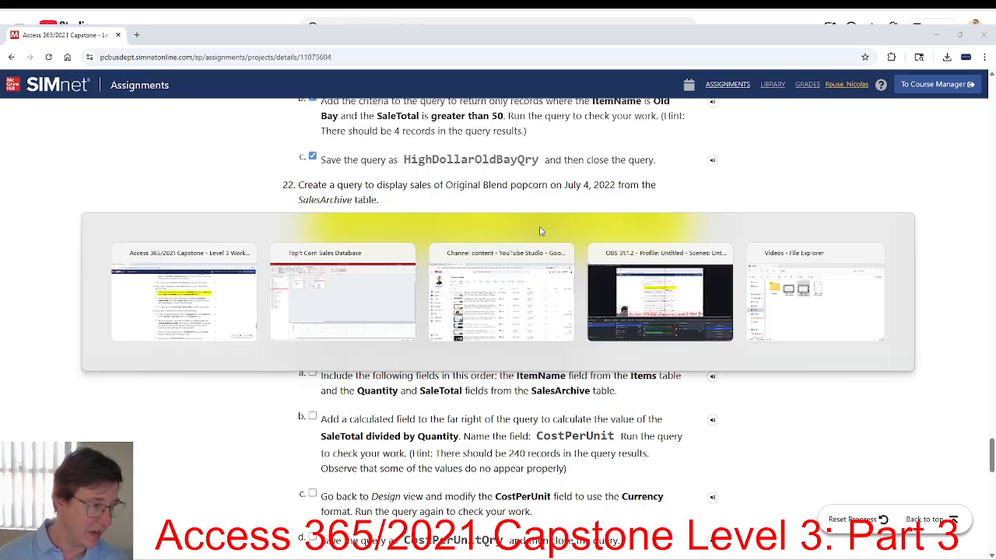
pyautogui.doubleClick(185, 165)
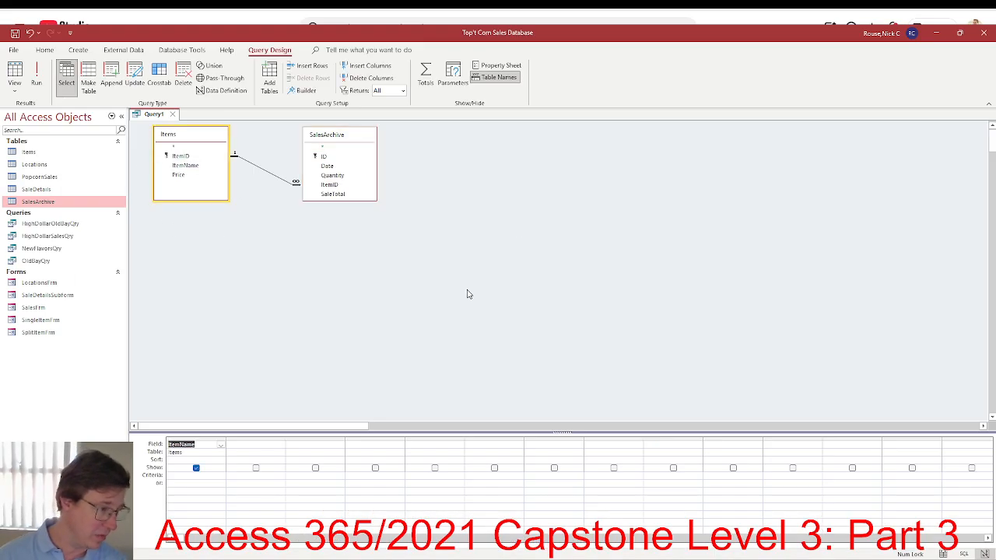
pyautogui.hotkey('alt', 'Tab')
pyautogui.hotkey('alt', 'Tab')
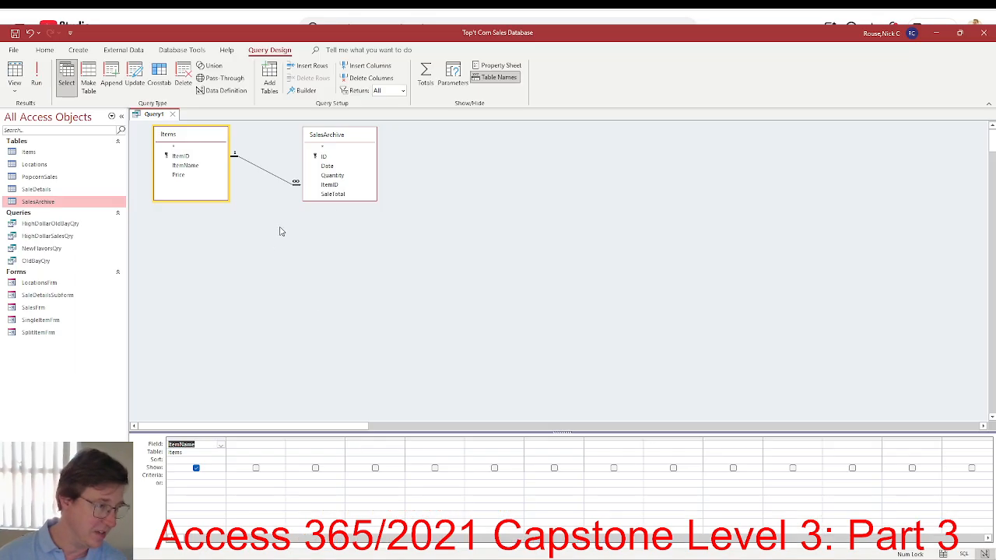
pyautogui.doubleClick(328, 166)
pyautogui.doubleClick(333, 176)
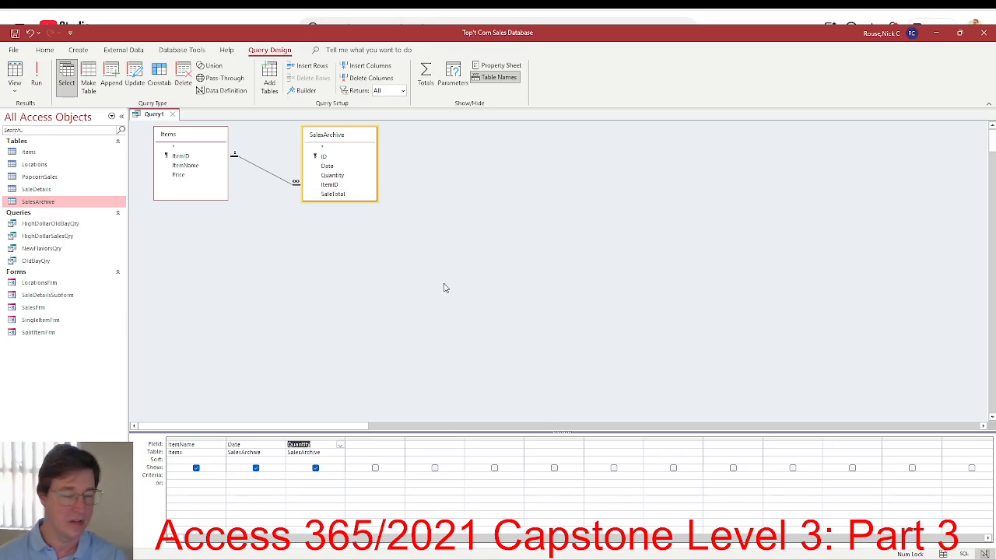
# Mark instruction 22a as completed on the SIMnet assignment page in Chrome.
pyautogui.hotkey('alt', 'Tab')
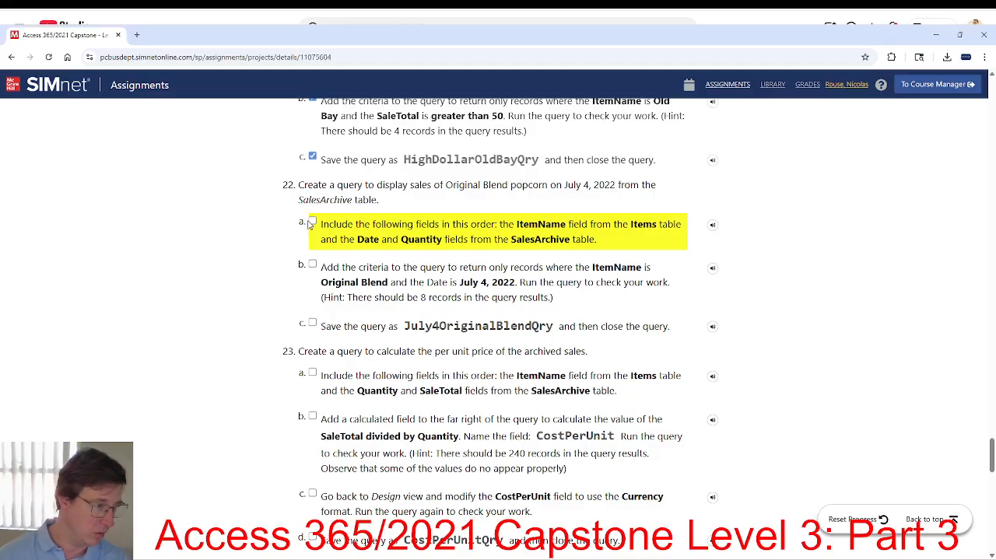
pyautogui.click(312, 223)
pyautogui.scroll(-1, 446, 297)
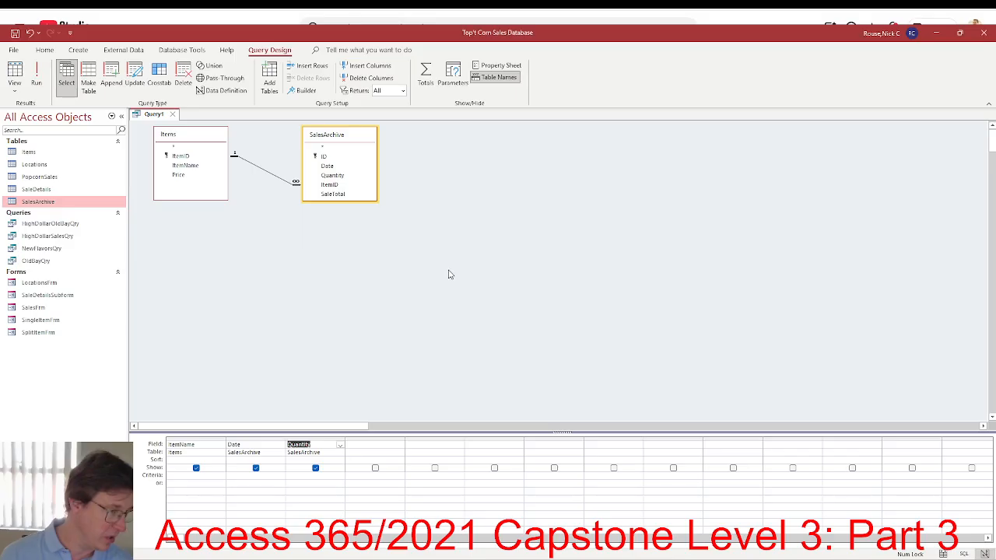
# Return to the query design in Access and set the ItemName criterion to "Original Blend".
pyautogui.hotkey('alt', 'Tab')
pyautogui.click(207, 477)
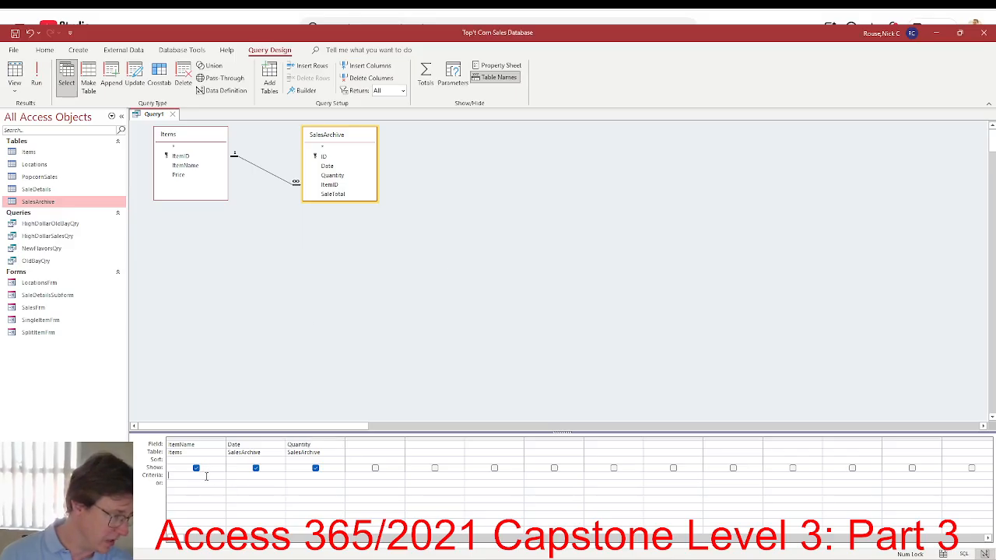
pyautogui.write('Original B')
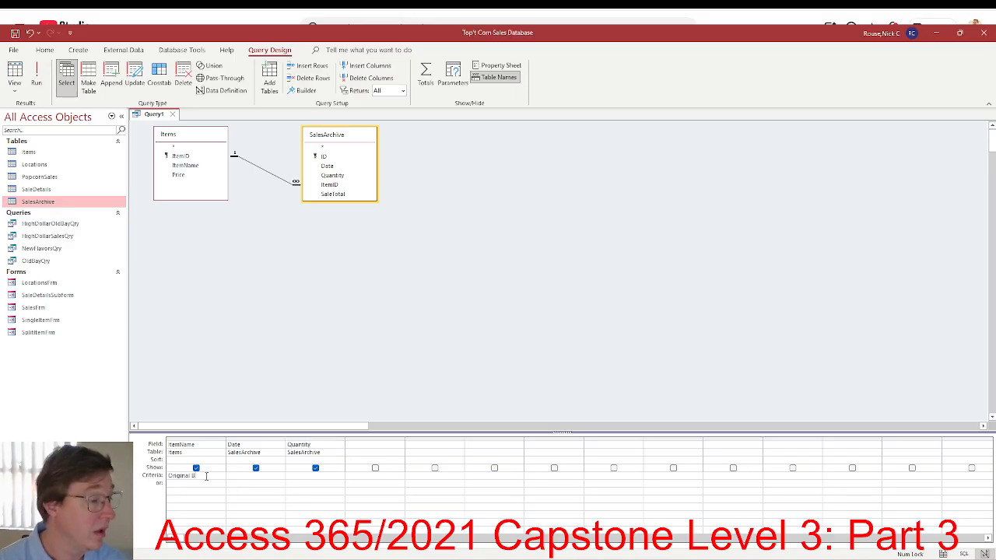
pyautogui.write('lend"')
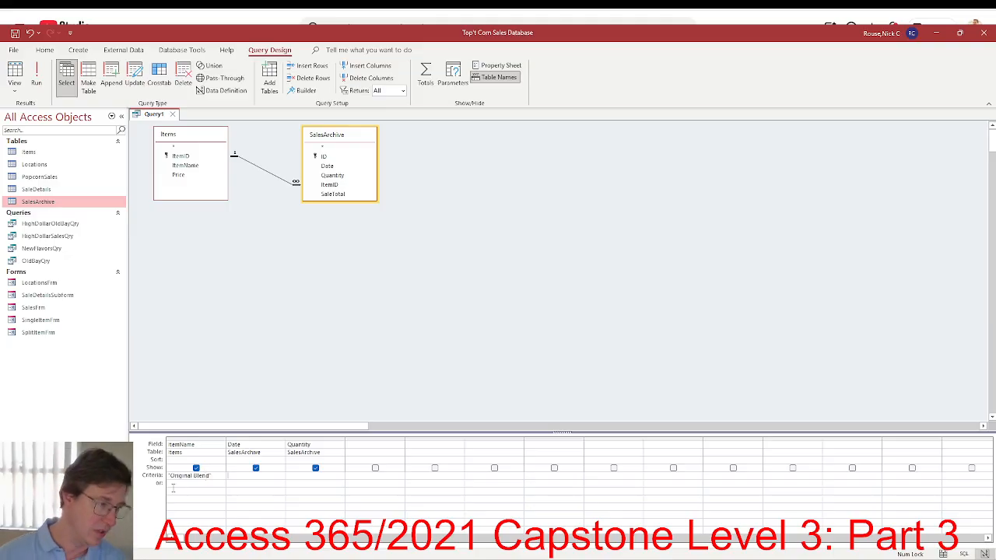
# Check the required date in instruction 22b and set the query's Date criterion to 7/4/2022.
pyautogui.hotkey('alt', 'Tab')
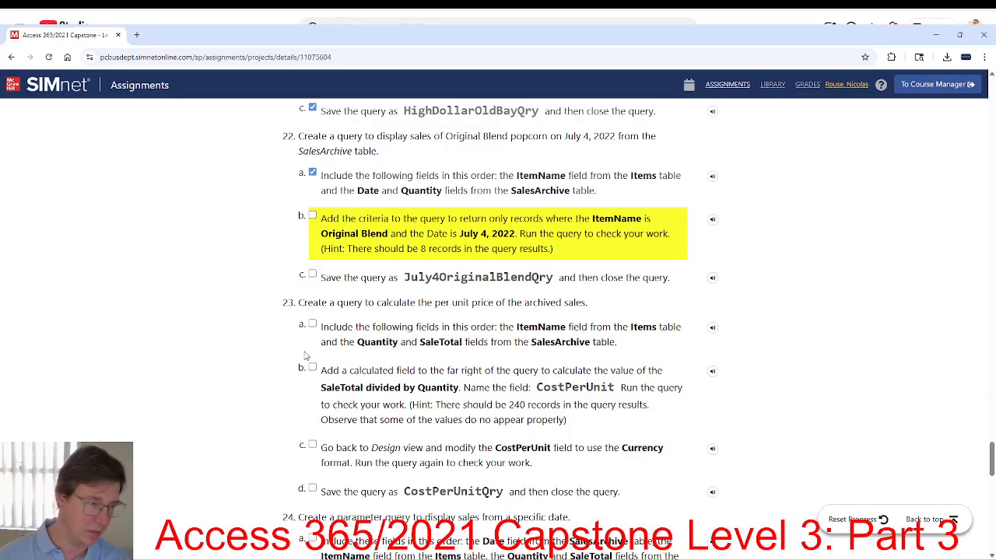
pyautogui.hotkey('alt', 'Tab')
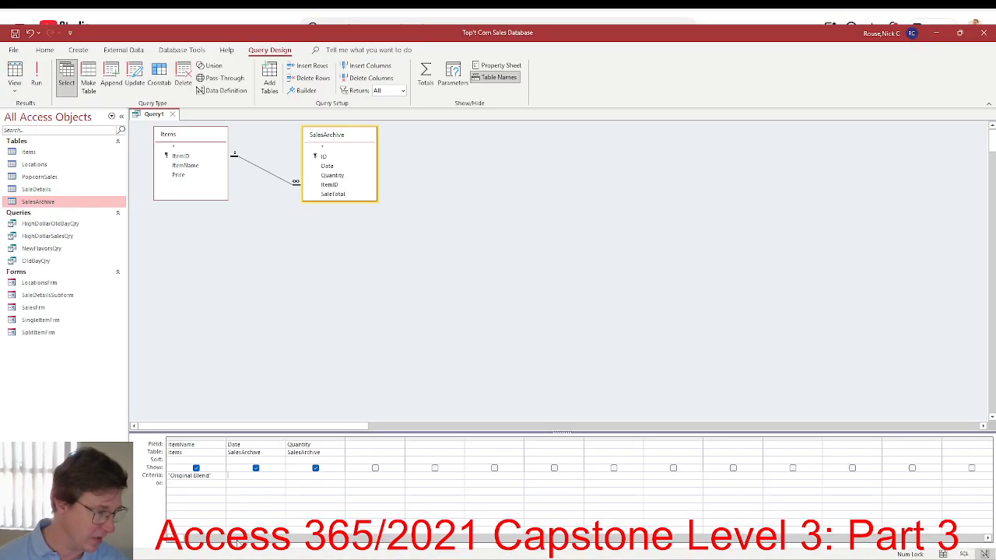
pyautogui.hotkey('alt', 'Tab')
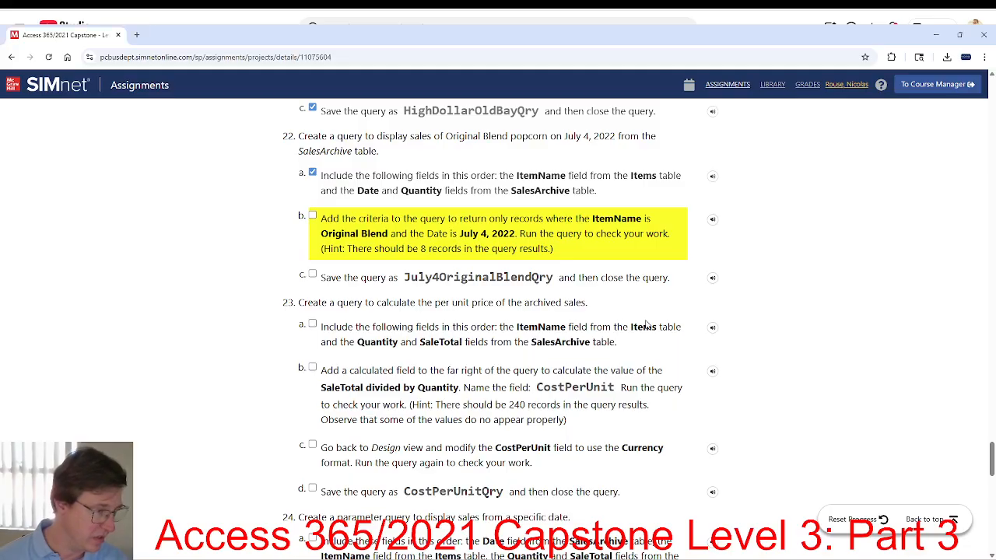
pyautogui.hotkey('alt', 'Tab')
pyautogui.write('7/')
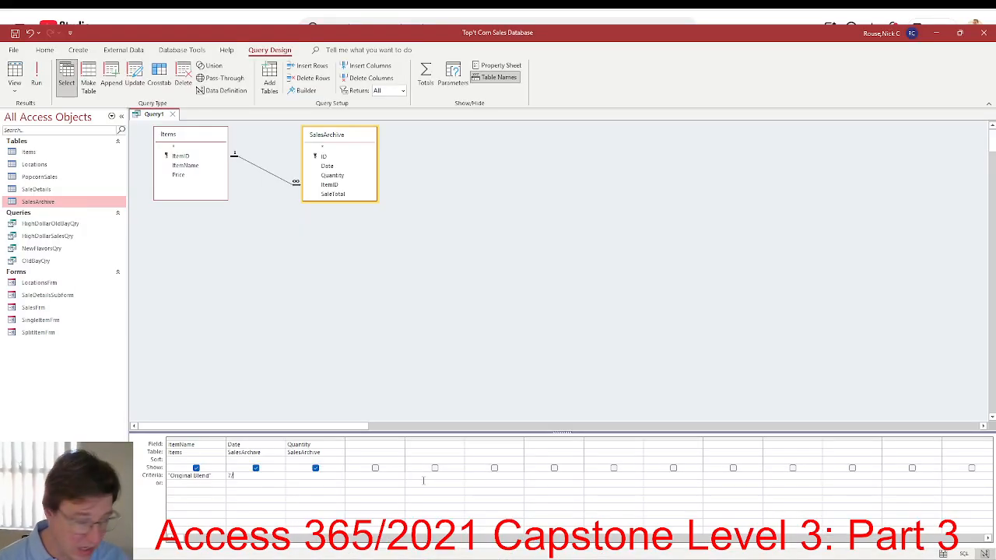
pyautogui.press('Num_Lock')
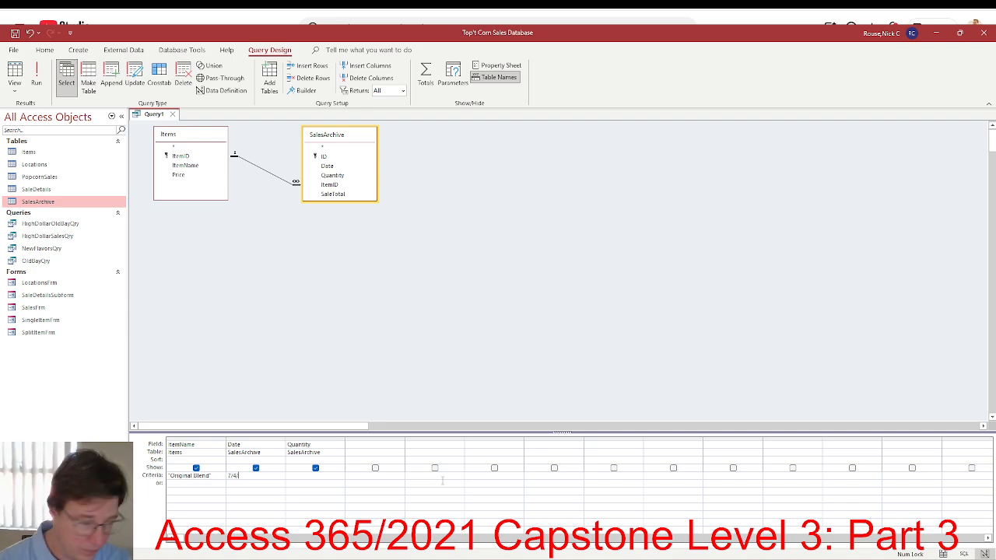
pyautogui.press('Tab')
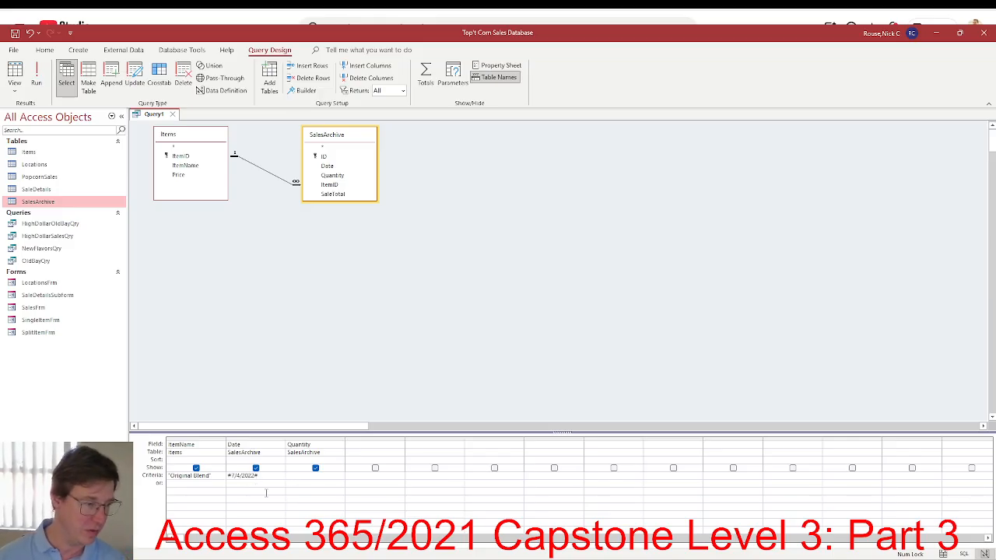
# Mark instruction 22b as completed on the assignment page and run the query in Access.
pyautogui.hotkey('alt', 'Tab')
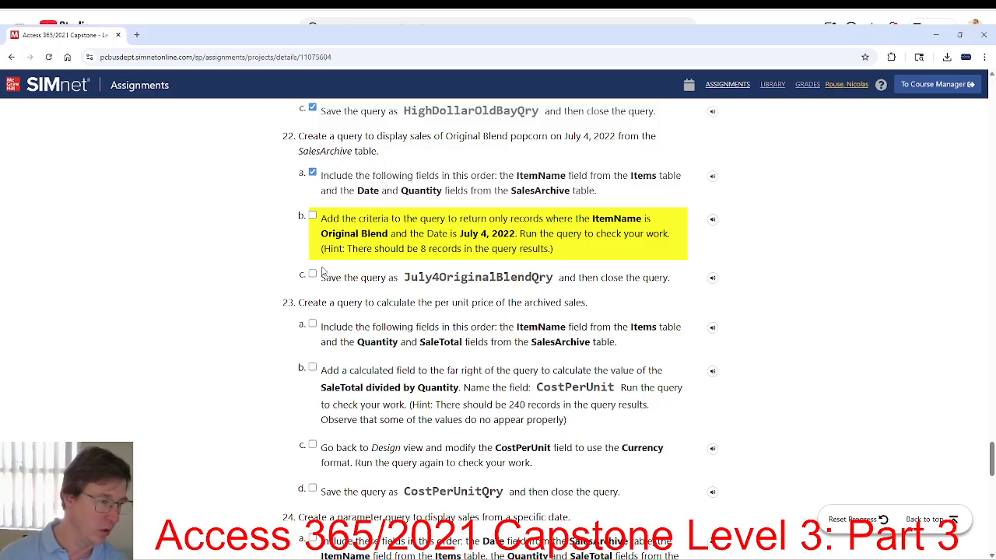
pyautogui.click(312, 215)
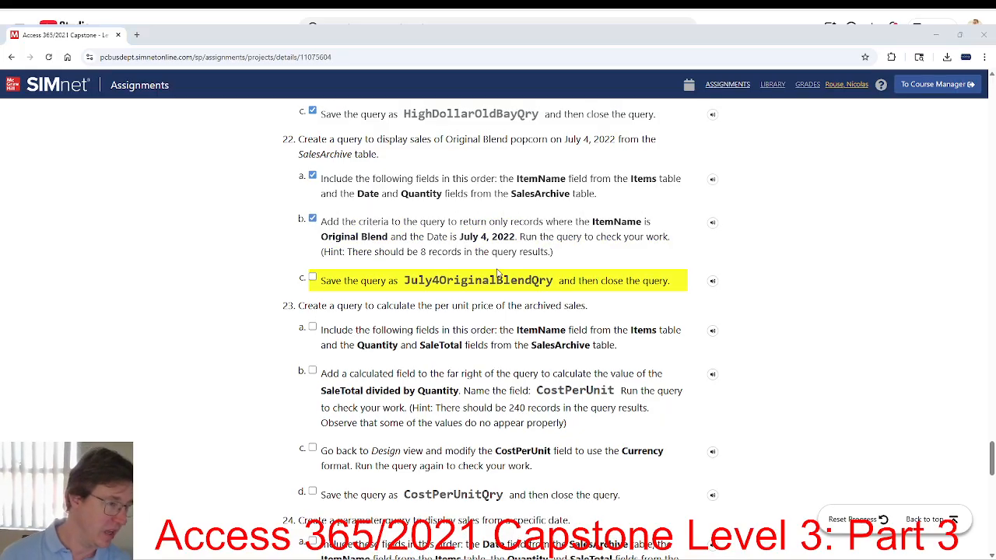
pyautogui.hotkey('alt', 'Tab')
pyautogui.click(39, 81)
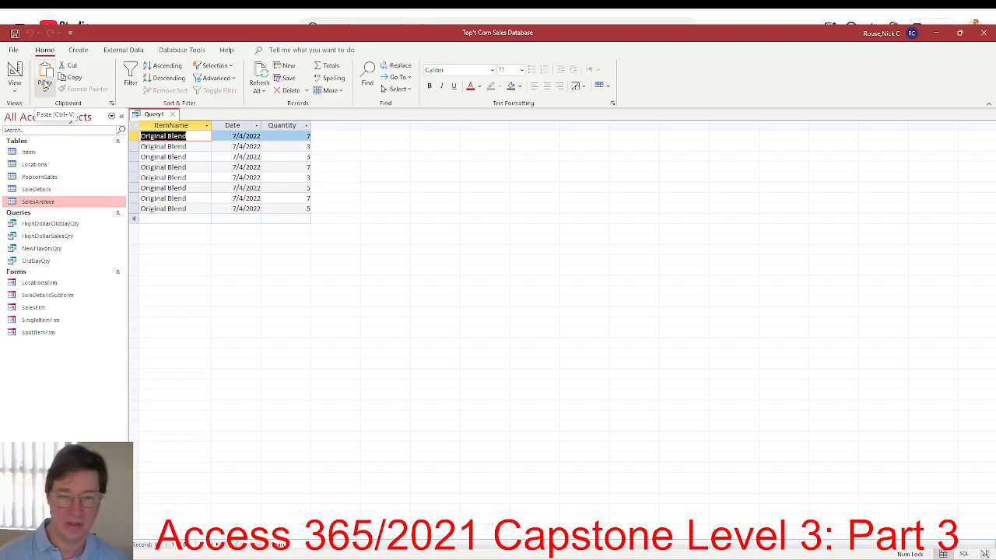
# Compare the query results in Access with the record-count hint in instruction 22b.
pyautogui.hotkey('alt', 'Tab')
pyautogui.hotkey('alt', 'Tab')
pyautogui.hotkey('alt', 'Tab')
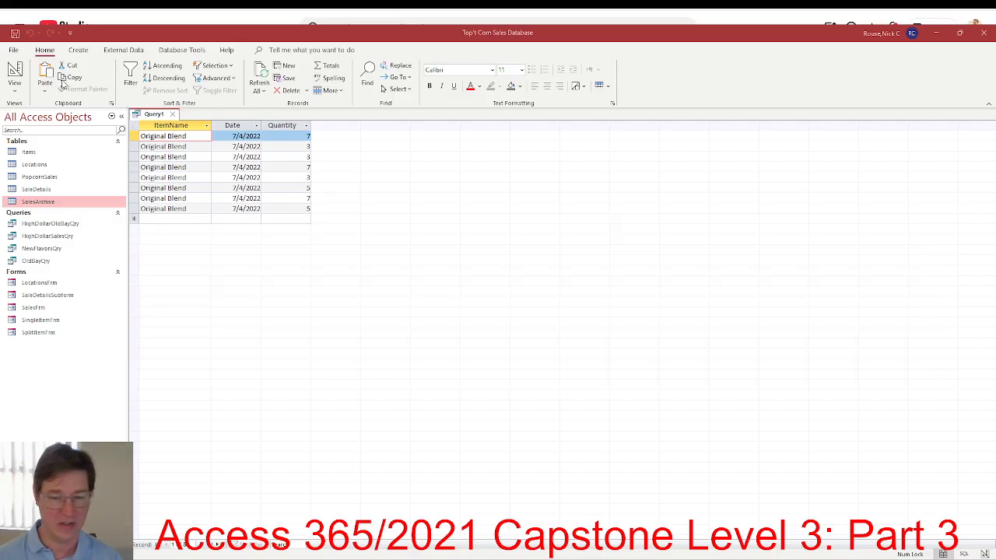
pyautogui.hotkey('alt', 'Tab')
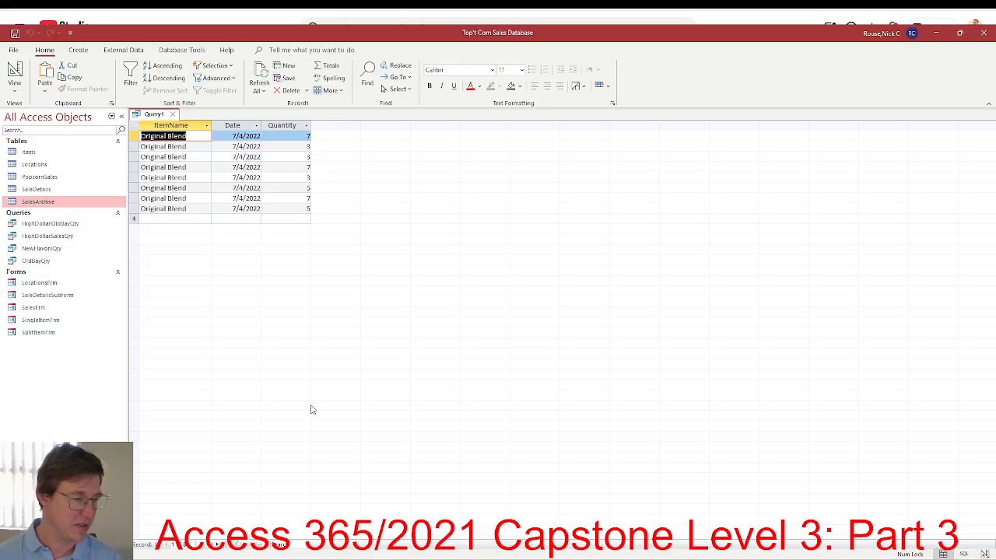
# Copy the query name from instruction 22c on the assignment page and save the query in Access as July4OriginalBlendQry.
pyautogui.hotkey('alt', 'Tab')
pyautogui.hotkey('alt', 'Tab')
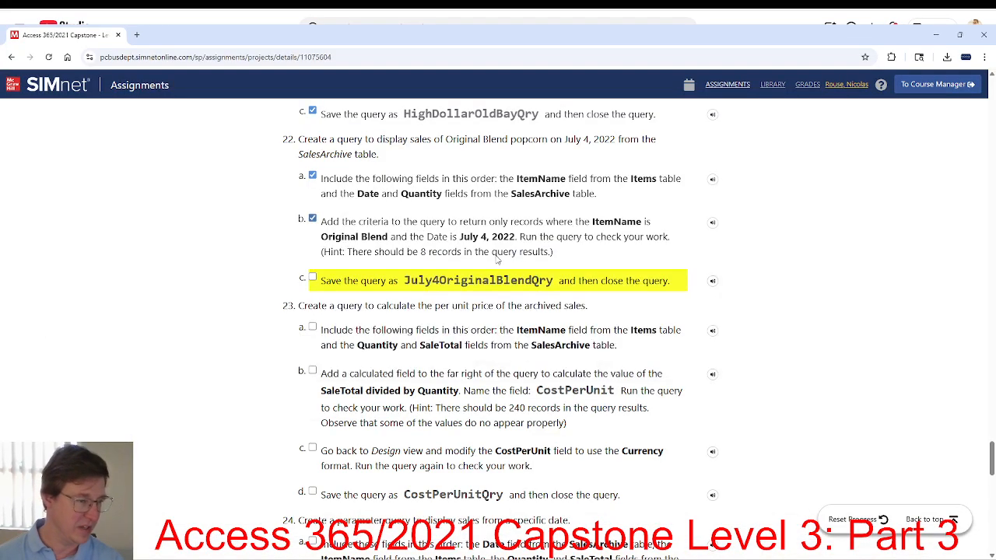
pyautogui.moveTo(553, 281); pyautogui.dragTo(402, 283)
pyautogui.hotkey('ctrl', 'c')
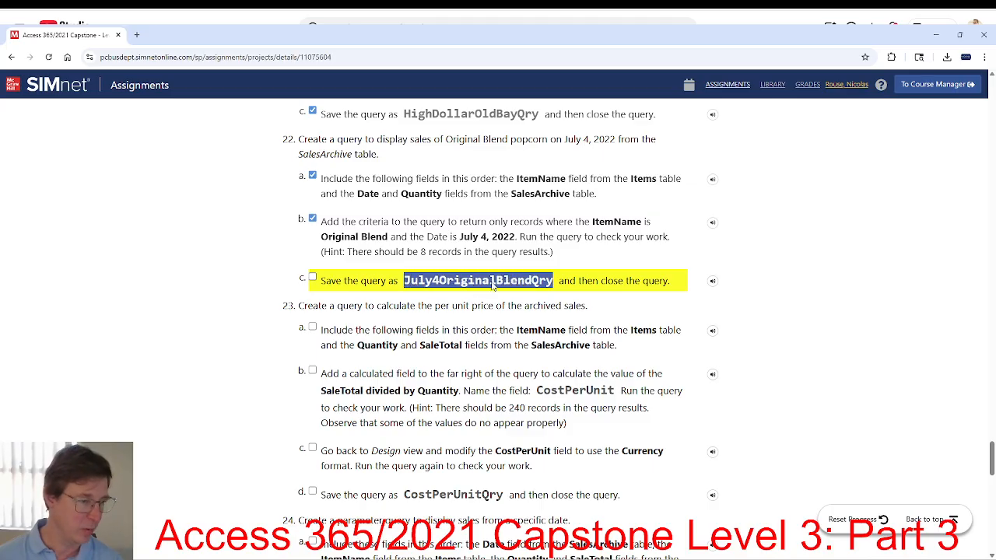
pyautogui.hotkey('alt', 'Tab')
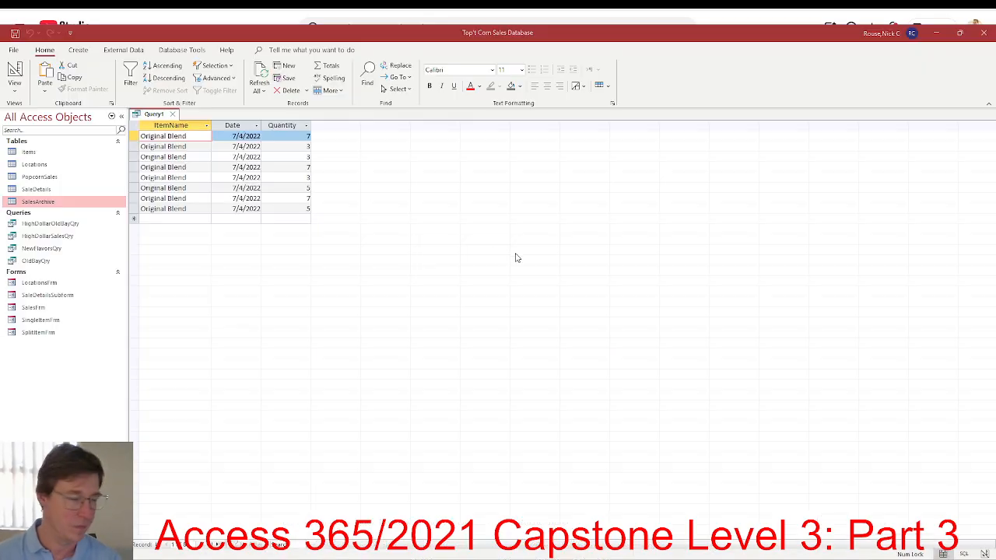
pyautogui.hotkey('ctrl', 's')
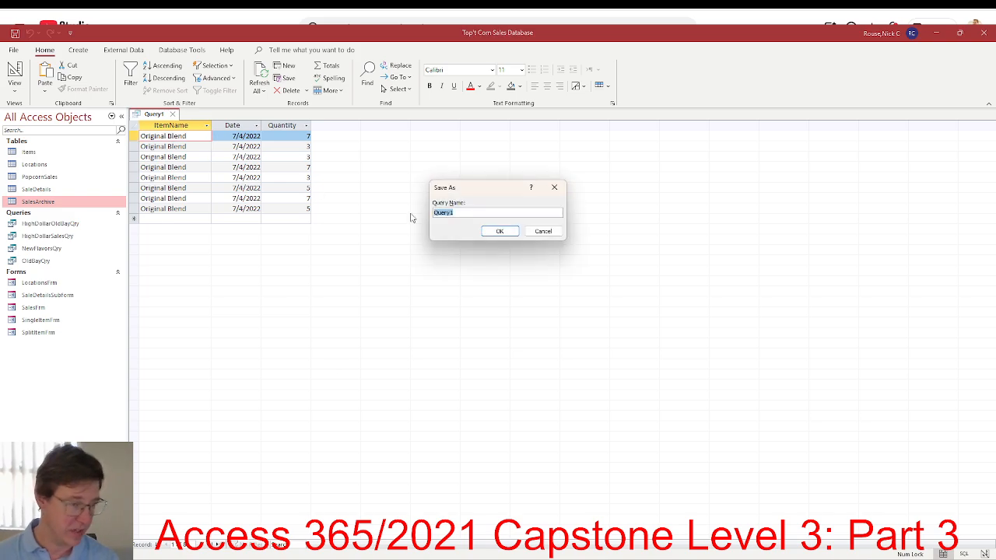
pyautogui.hotkey('ctrl', 'v')
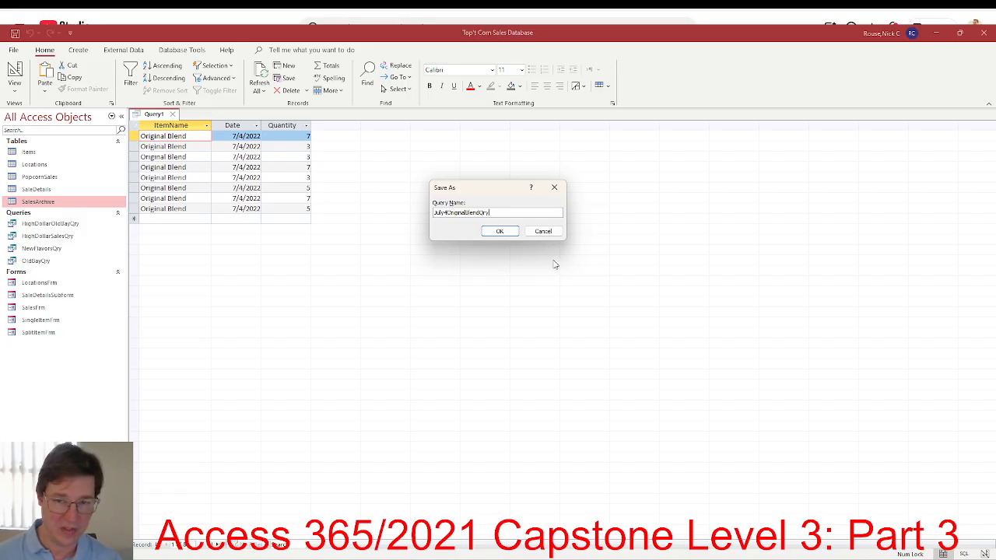
pyautogui.click(504, 234)
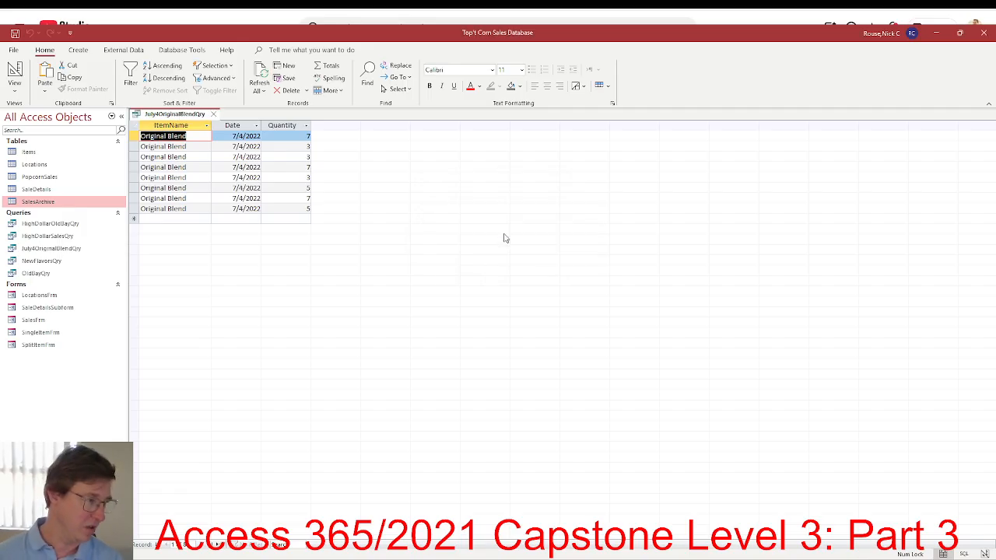
# Mark instruction 22c as completed on the assignment page and close the July4OriginalBlendQry query in Access.
pyautogui.hotkey('alt', 'Tab')
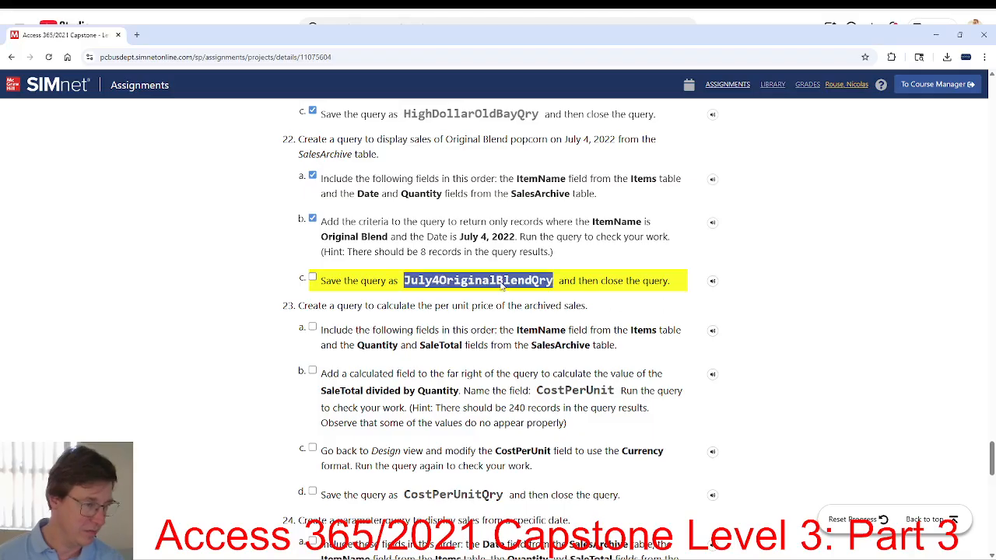
pyautogui.hotkey('alt', 'Tab')
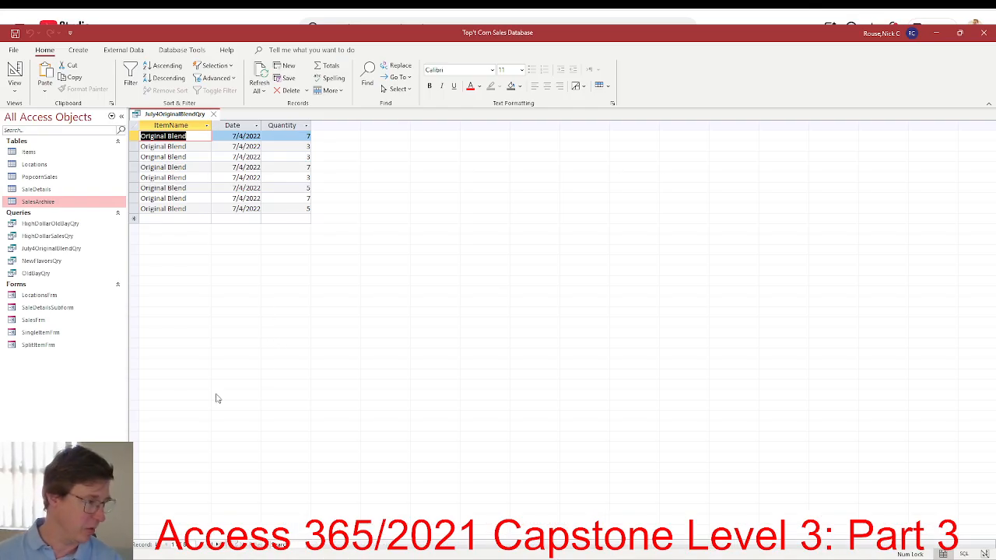
pyautogui.hotkey('alt', 'Tab')
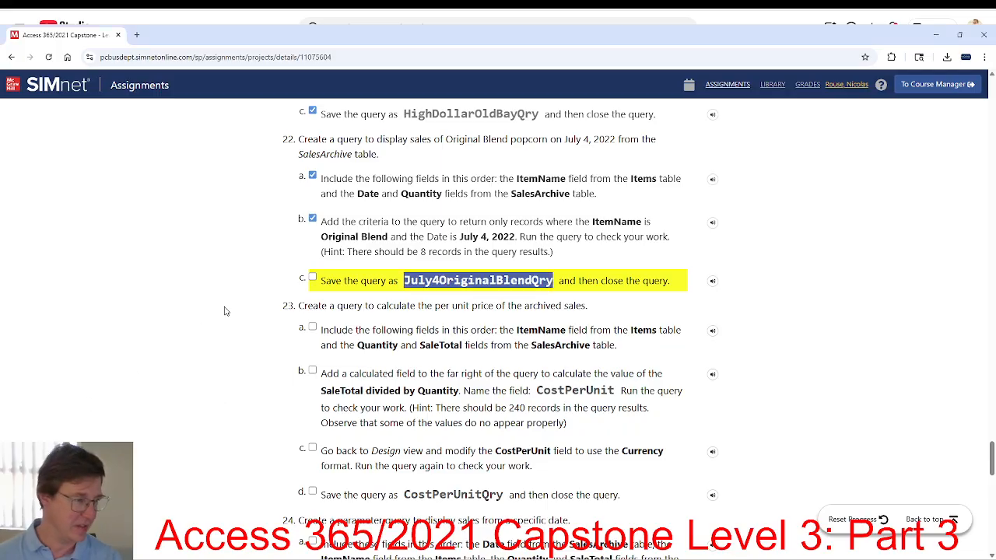
pyautogui.click(312, 279)
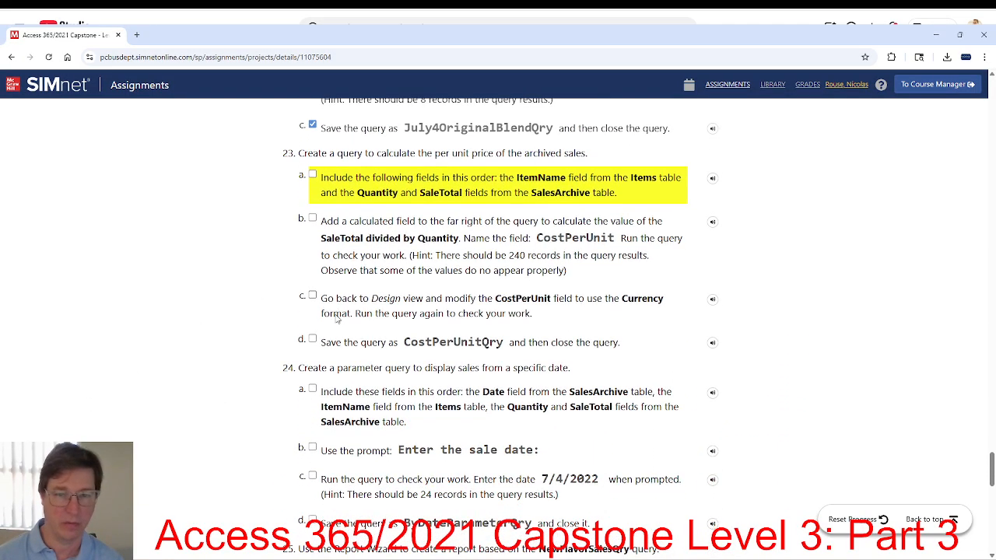
pyautogui.hotkey('alt', 'Tab')
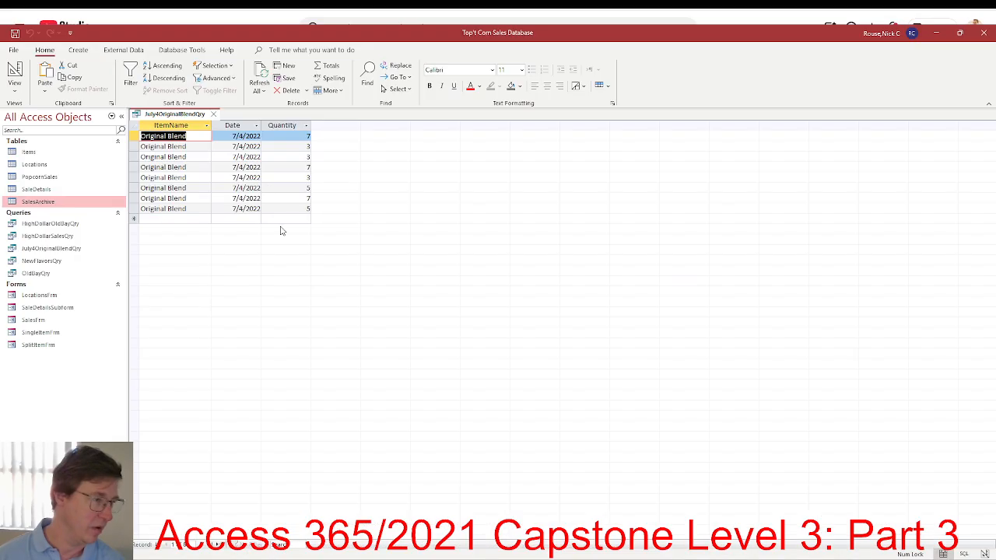
pyautogui.click(213, 115)
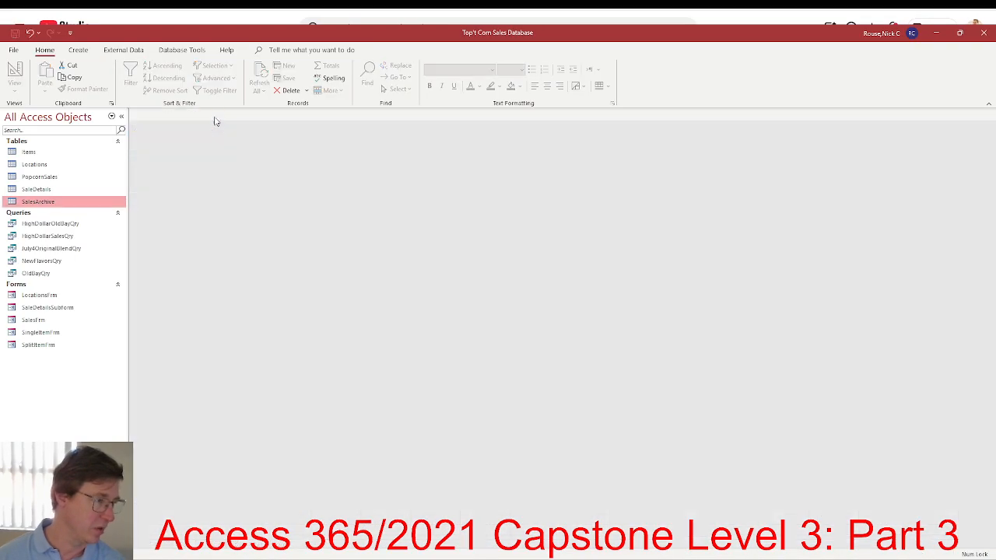
# Create a new query in Design view with the Items and SalesArchive tables, placing SalesArchive slightly farther from Items.
pyautogui.click(79, 50)
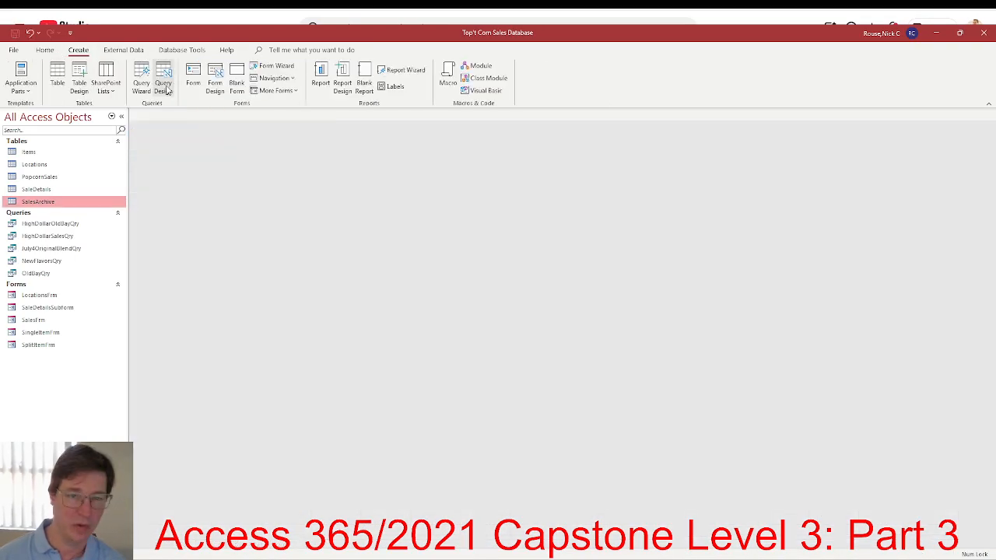
pyautogui.click(166, 89)
pyautogui.hotkey('alt', 'Tab')
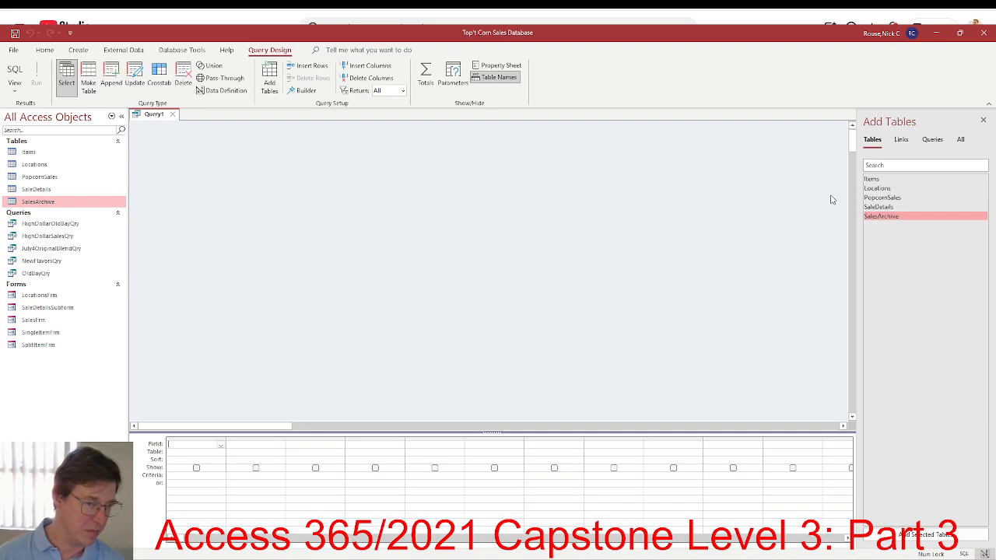
pyautogui.hotkey('alt', 'Tab')
pyautogui.doubleClick(871, 179)
pyautogui.doubleClick(882, 216)
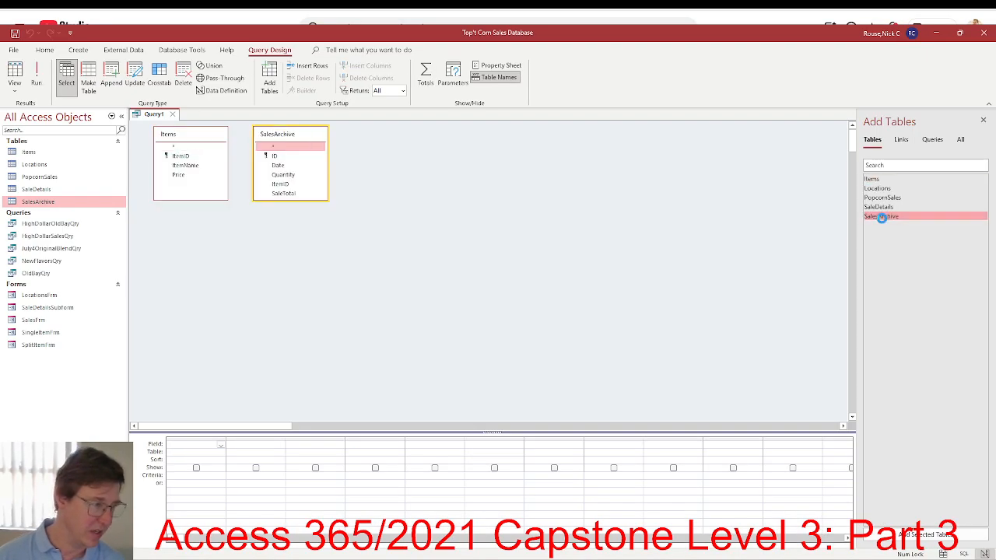
pyautogui.moveTo(289, 139); pyautogui.dragTo(320, 142)
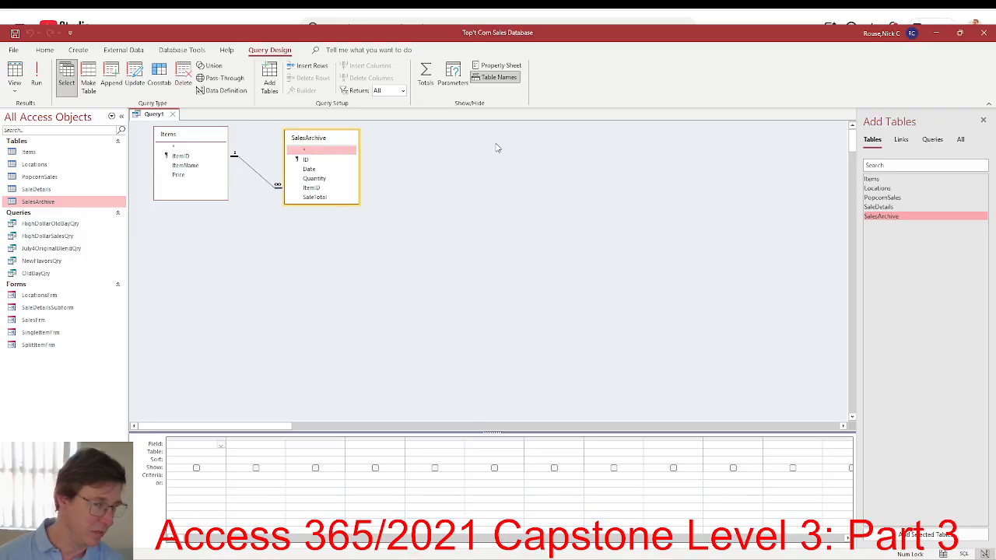
pyautogui.click(982, 121)
# Add ItemName from Items and Quantity and SaleTotal from SalesArchive to the query, and mark instruction 23a as completed on the assignment page.
pyautogui.hotkey('alt', 'Tab')
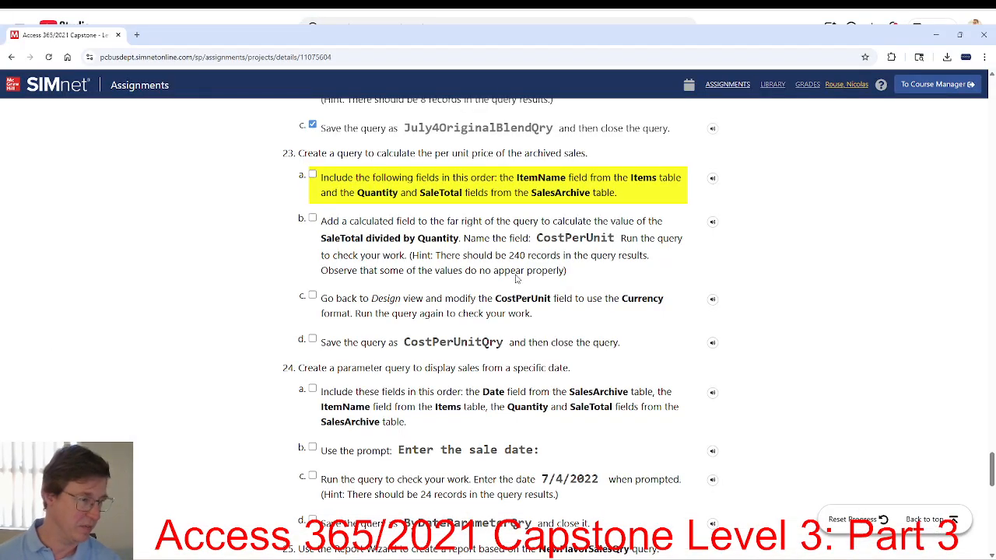
pyautogui.hotkey('alt', 'Tab')
pyautogui.doubleClick(186, 165)
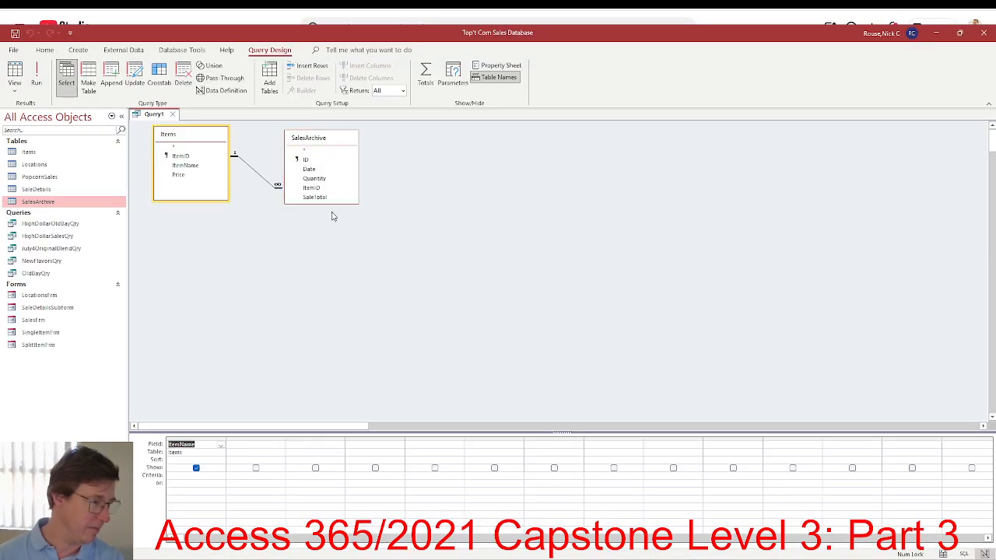
pyautogui.hotkey('alt', 'Tab')
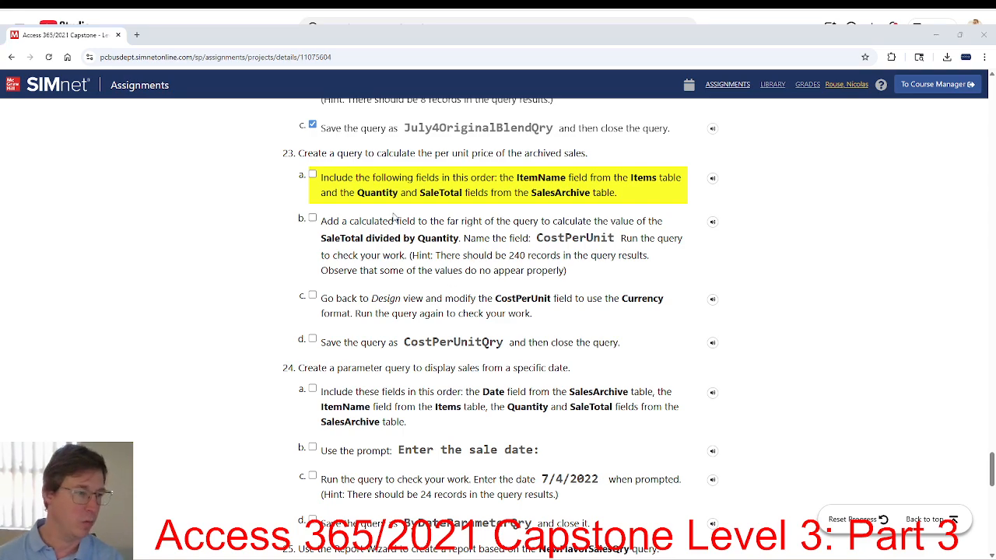
pyautogui.hotkey('alt', 'Tab')
pyautogui.doubleClick(315, 178)
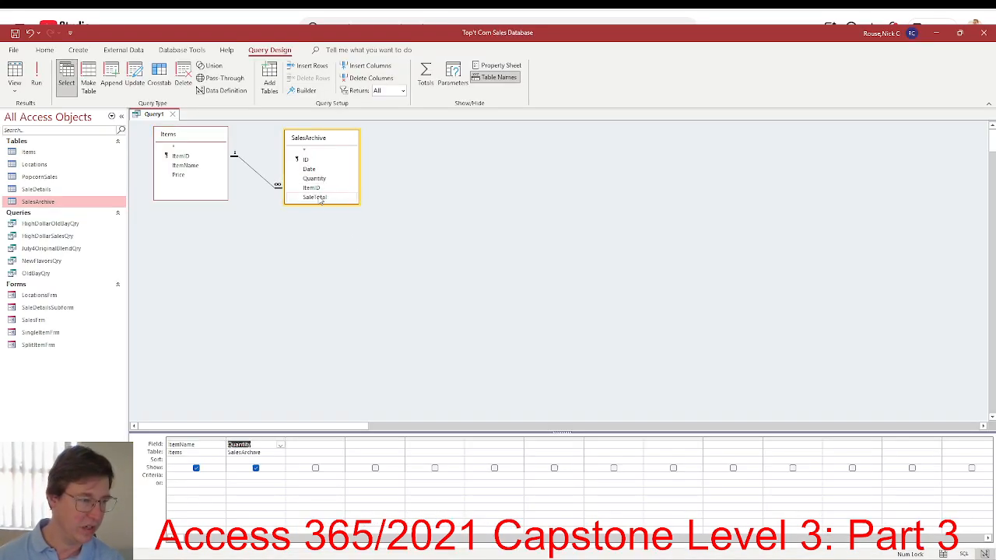
pyautogui.doubleClick(314, 197)
pyautogui.hotkey('alt', 'Tab')
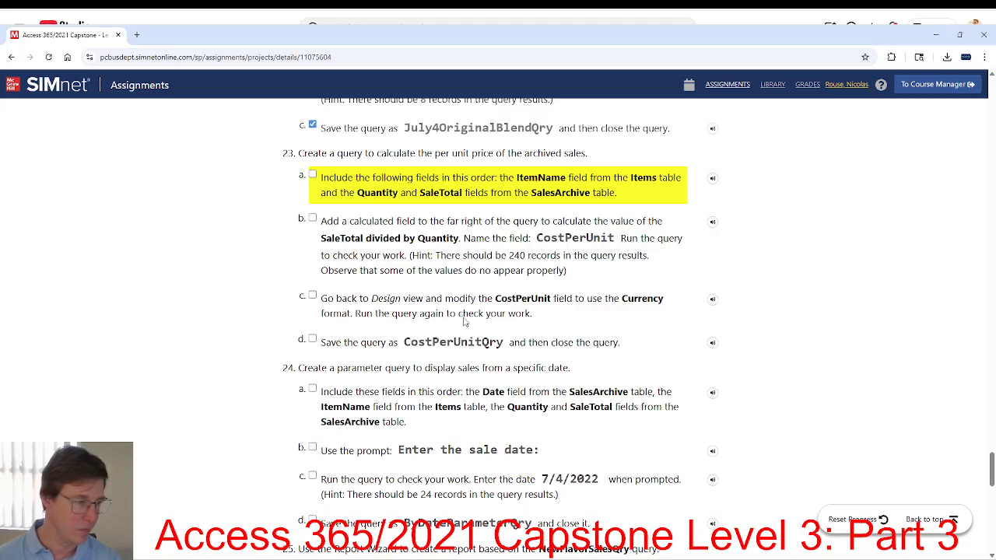
pyautogui.click(312, 175)
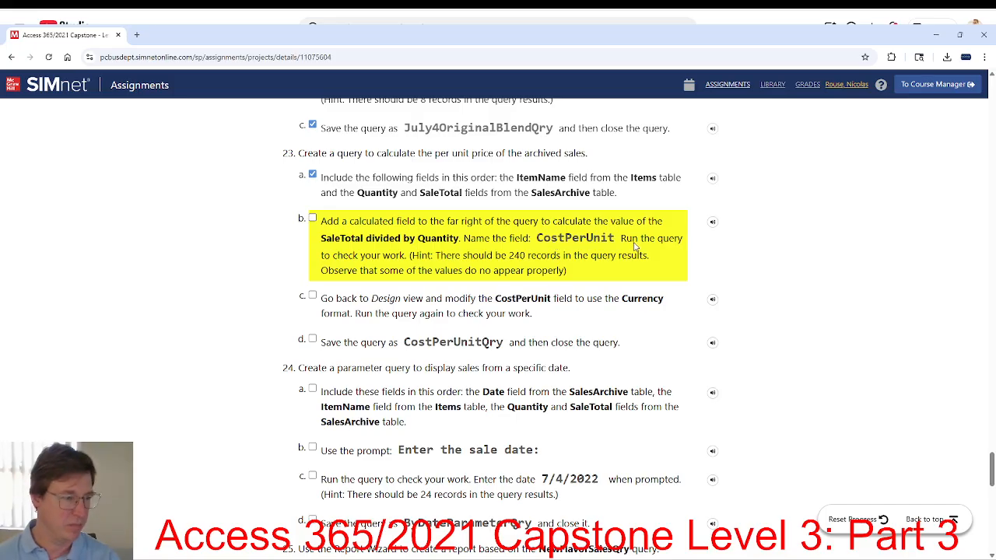
# Return to the query design in Access and open the Expression Builder for the empty field column after SaleTotal.
pyautogui.hotkey('alt', 'Tab')
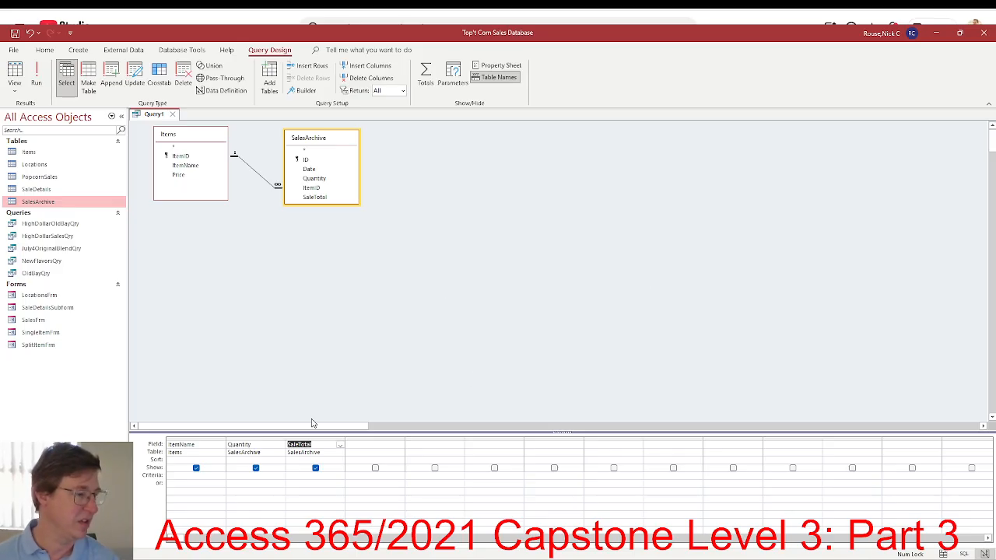
pyautogui.click(371, 446)
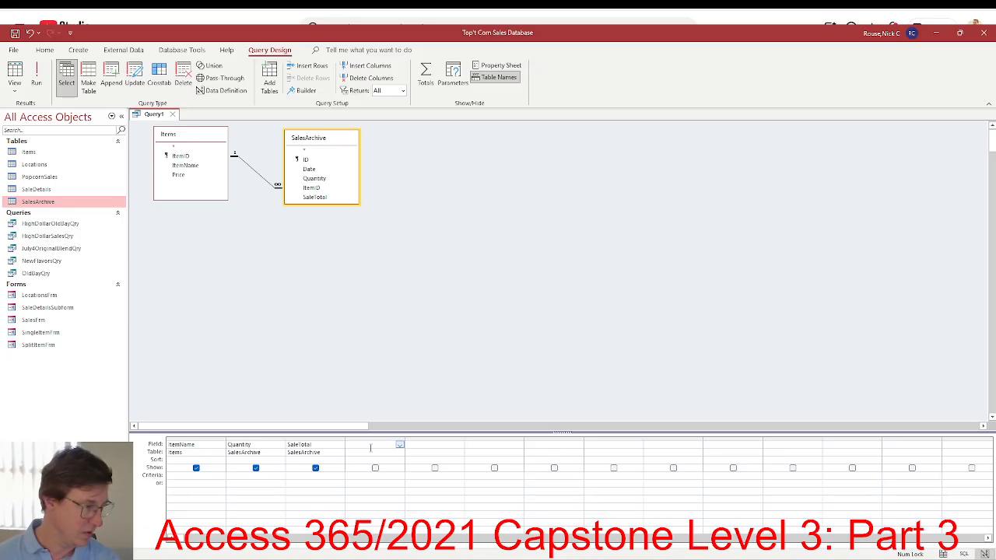
pyautogui.click(399, 446)
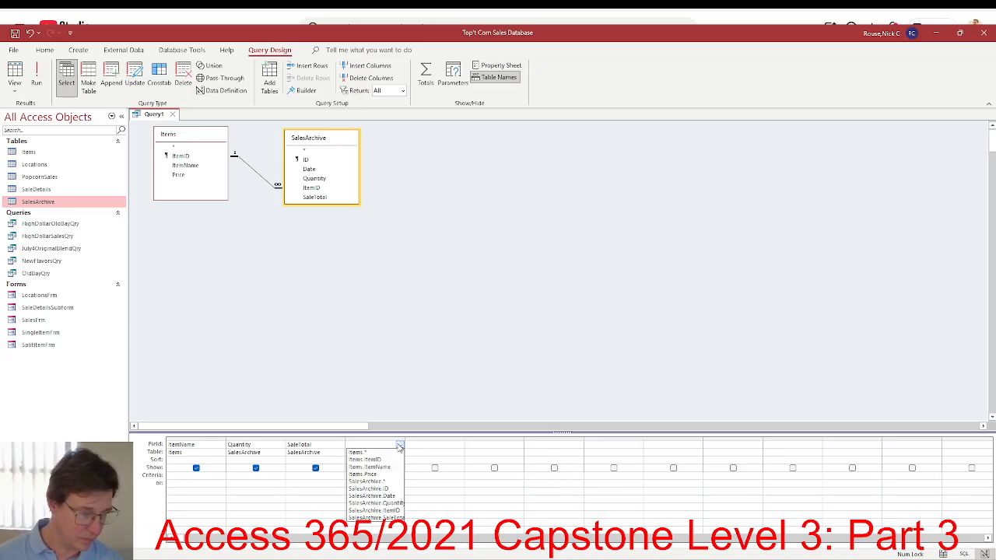
pyautogui.click(399, 446)
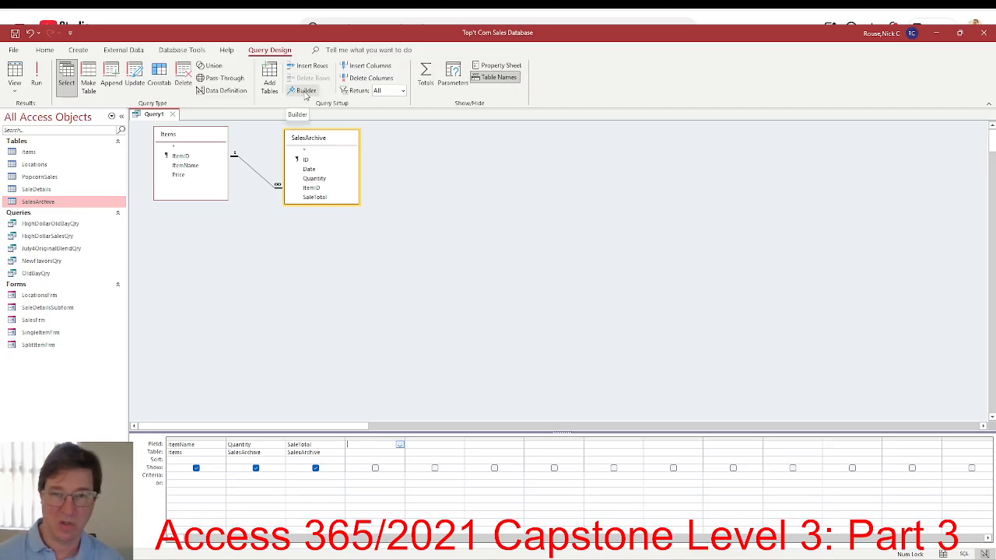
pyautogui.click(310, 93)
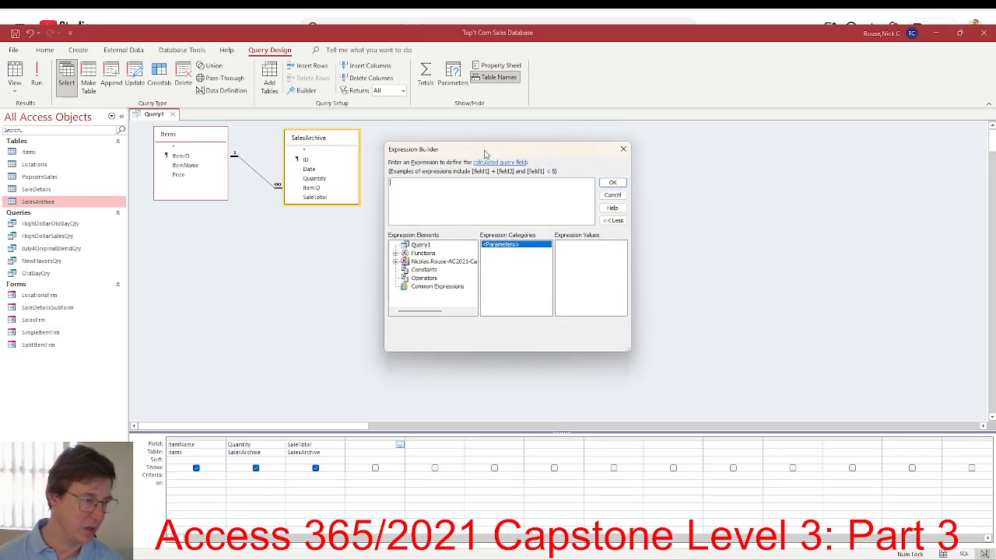
pyautogui.moveTo(473, 143); pyautogui.dragTo(485, 165)
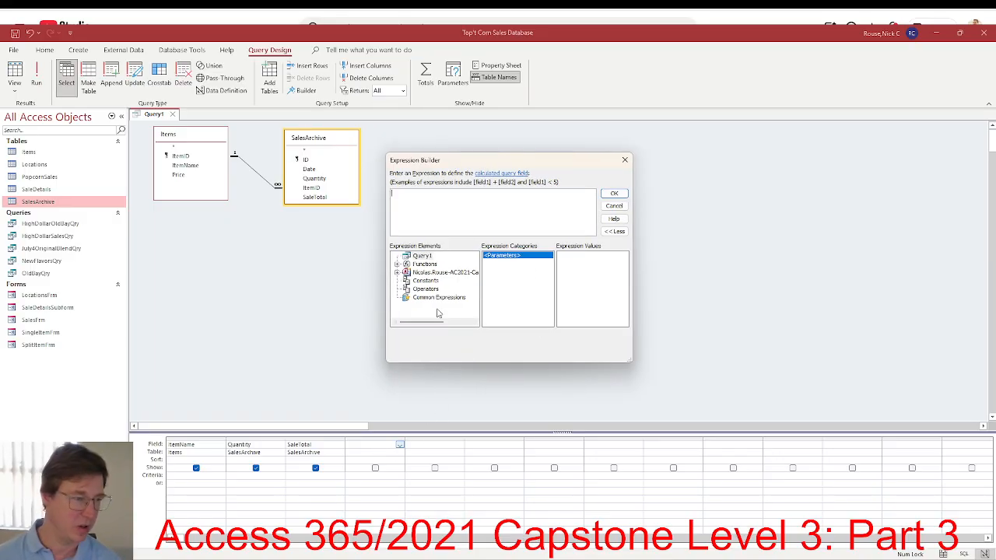
# Check the calculation required in instruction 23b and expand the database's list of tables in the Expression Builder.
pyautogui.hotkey('alt', 'Tab')
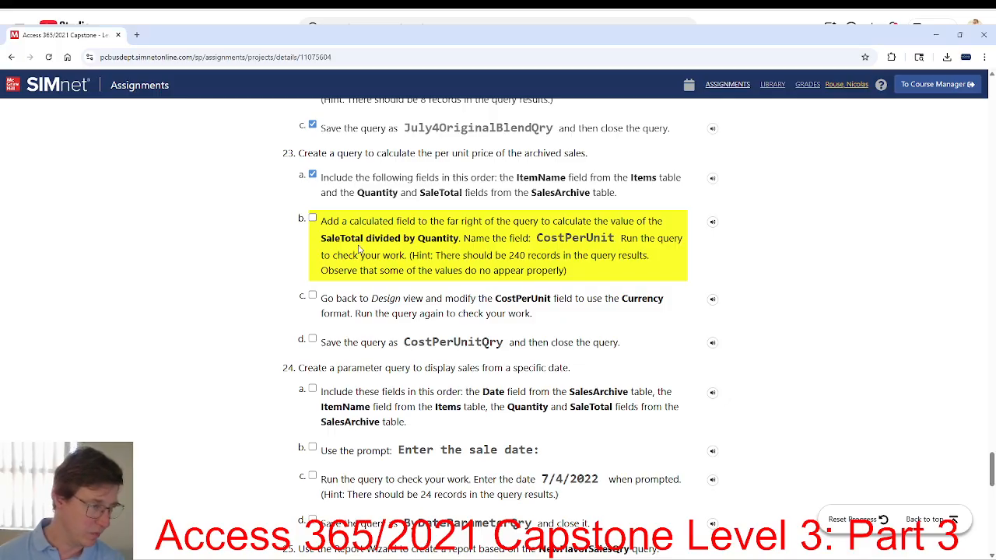
pyautogui.hotkey('alt', 'Tab')
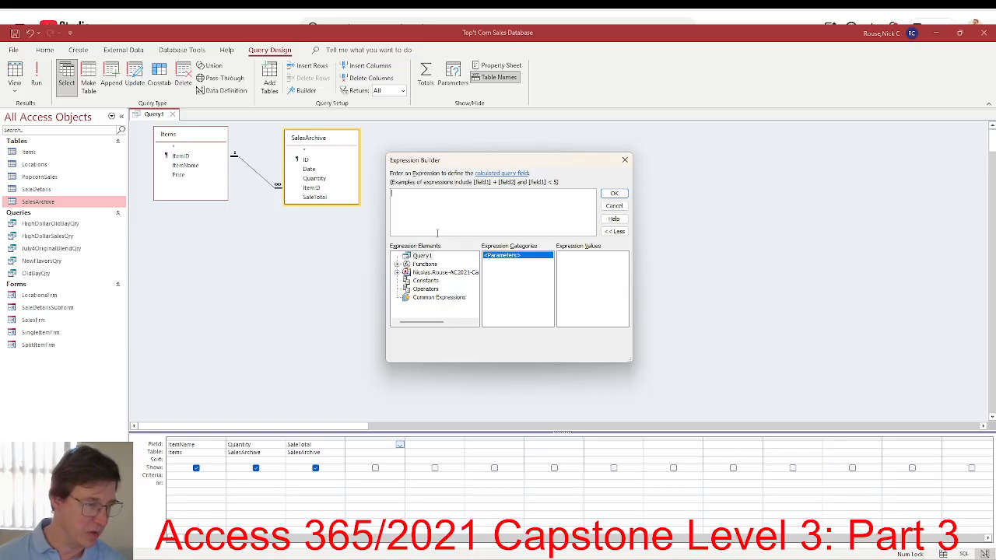
pyautogui.click(395, 273)
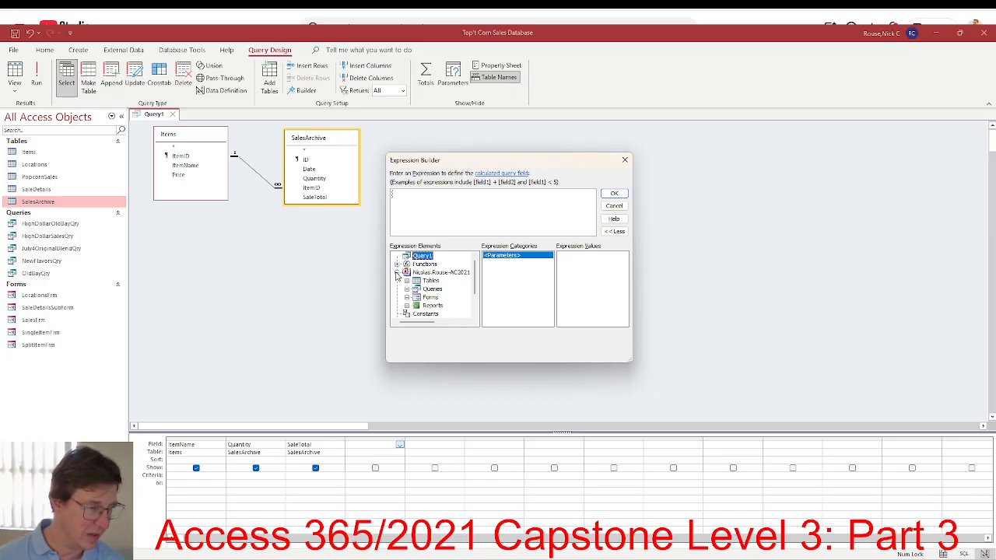
pyautogui.click(396, 273)
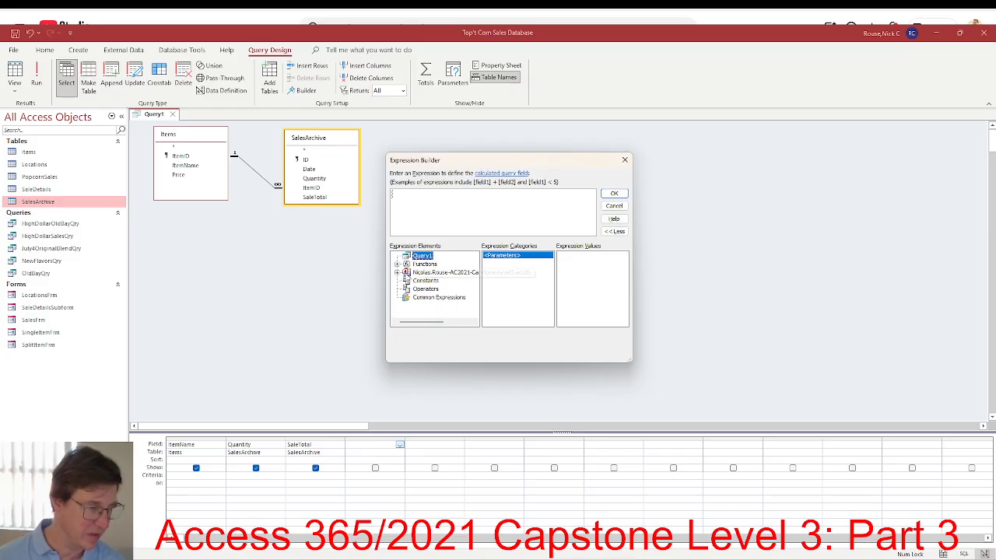
pyautogui.click(397, 273)
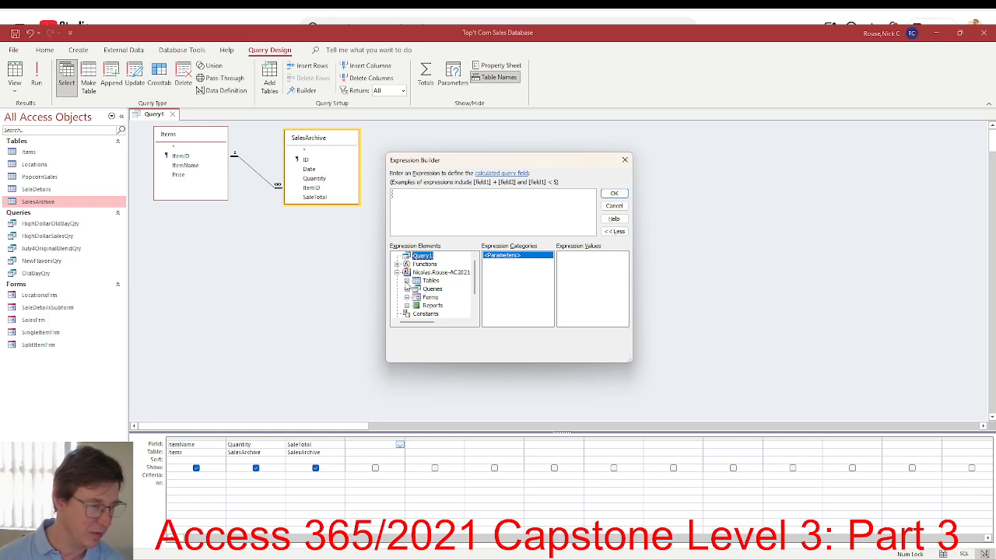
pyautogui.click(406, 281)
pyautogui.hotkey('alt', 'Tab')
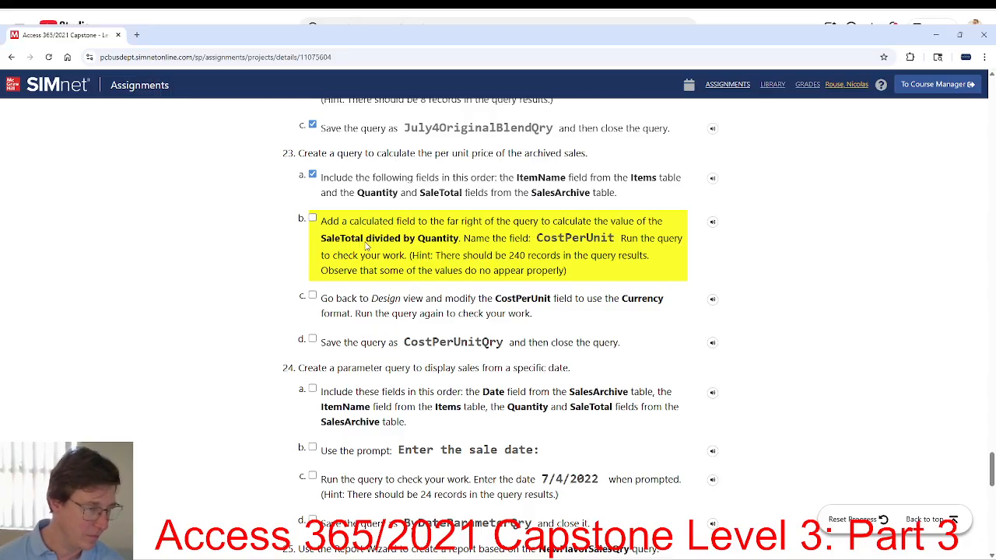
pyautogui.hotkey('alt', 'Tab')
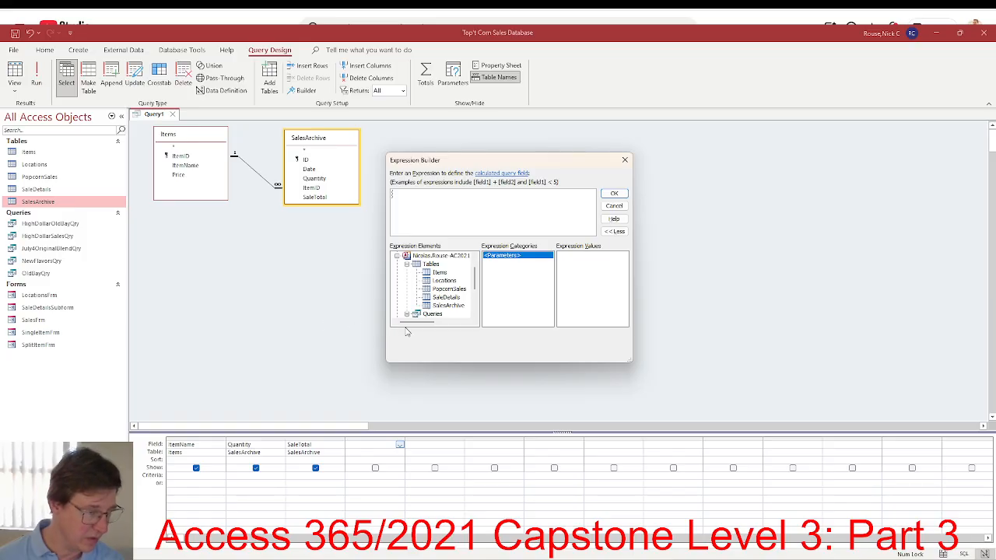
# Build the expression [SalesArchive]![SaleTotal] / [SalesArchive]![Quantity] in the Expression Builder and insert it into the empty query column.
pyautogui.click(447, 306)
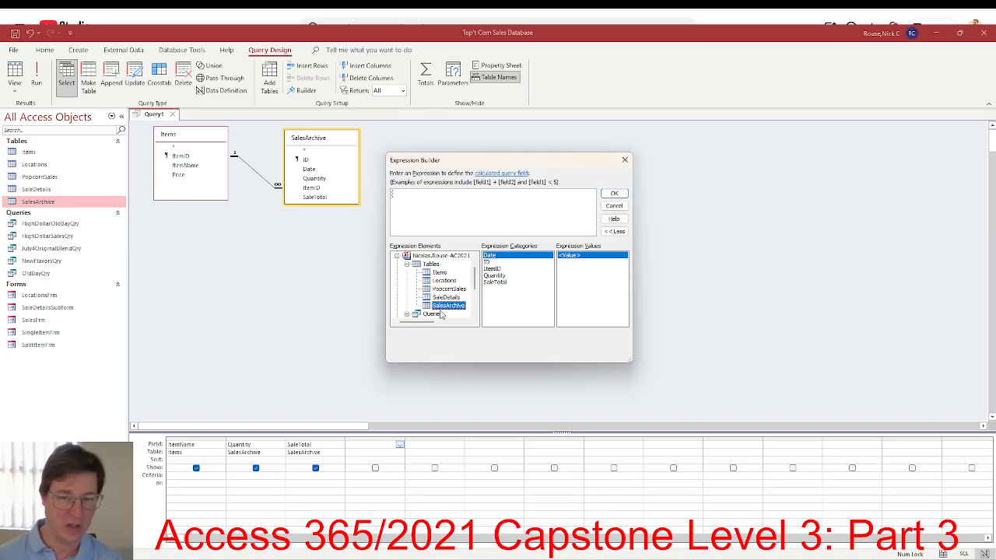
pyautogui.doubleClick(496, 283)
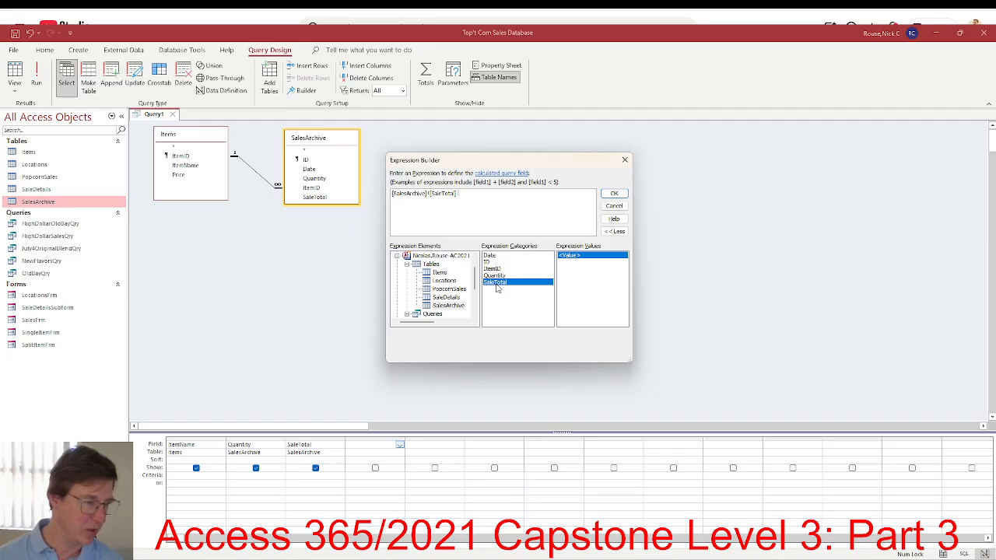
pyautogui.hotkey('alt', 'Tab')
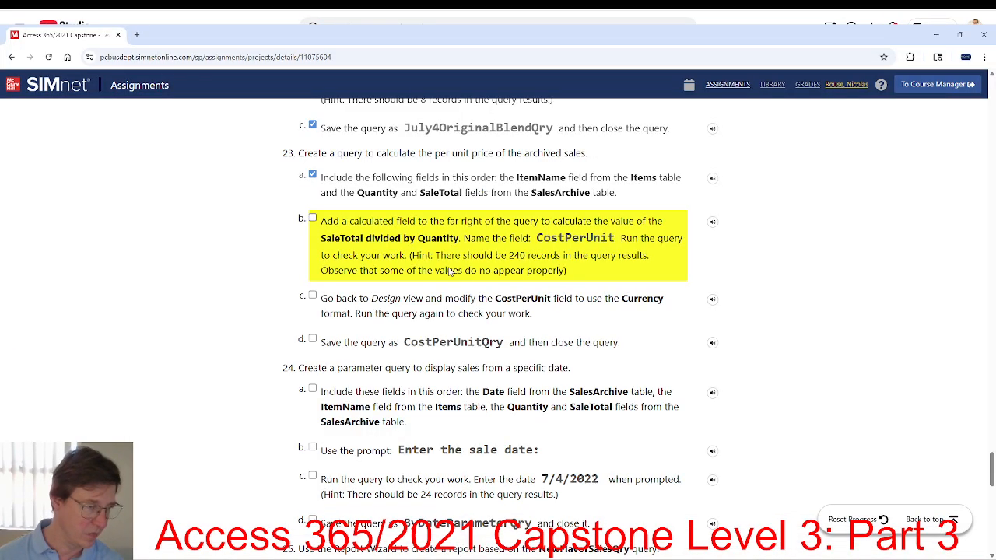
pyautogui.hotkey('alt', 'Tab')
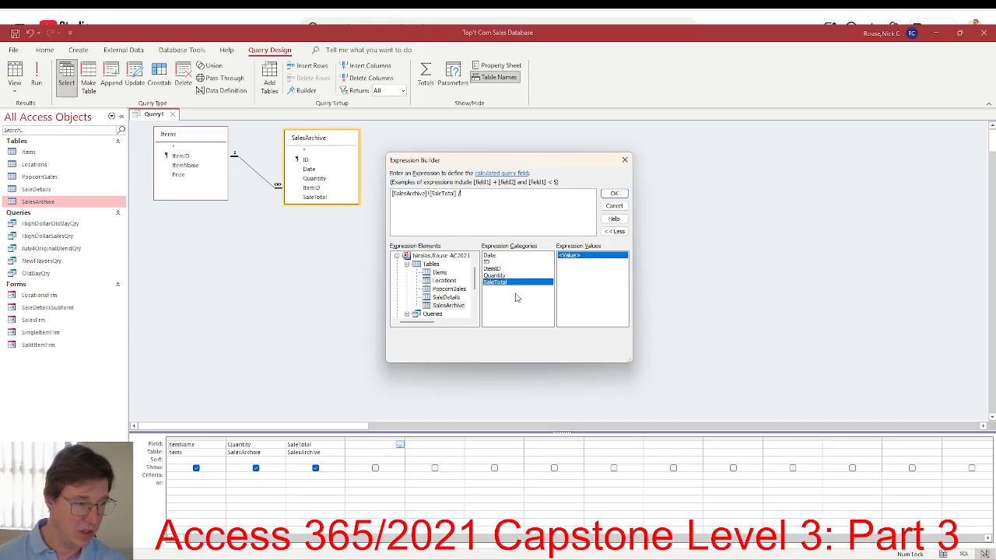
pyautogui.doubleClick(495, 276)
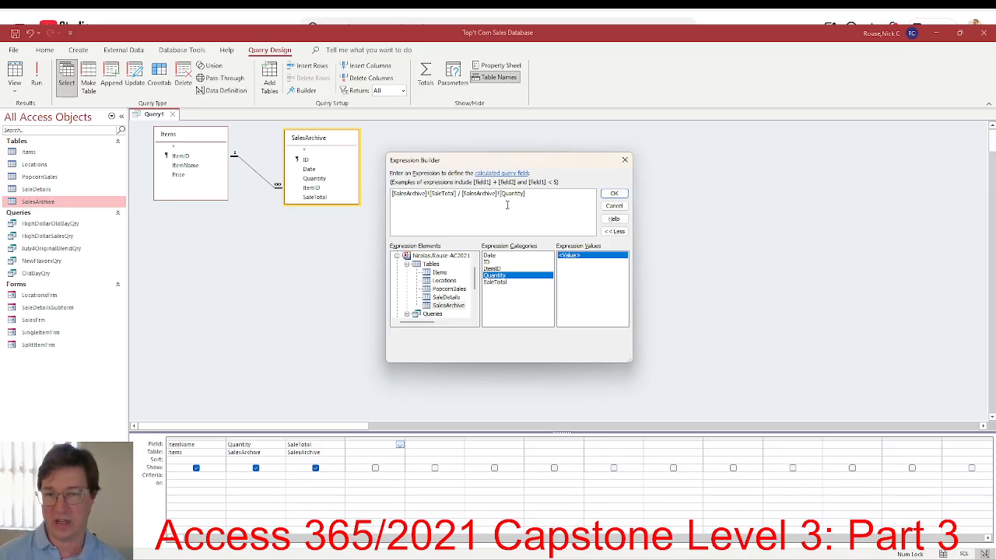
pyautogui.hotkey('alt', 'Tab')
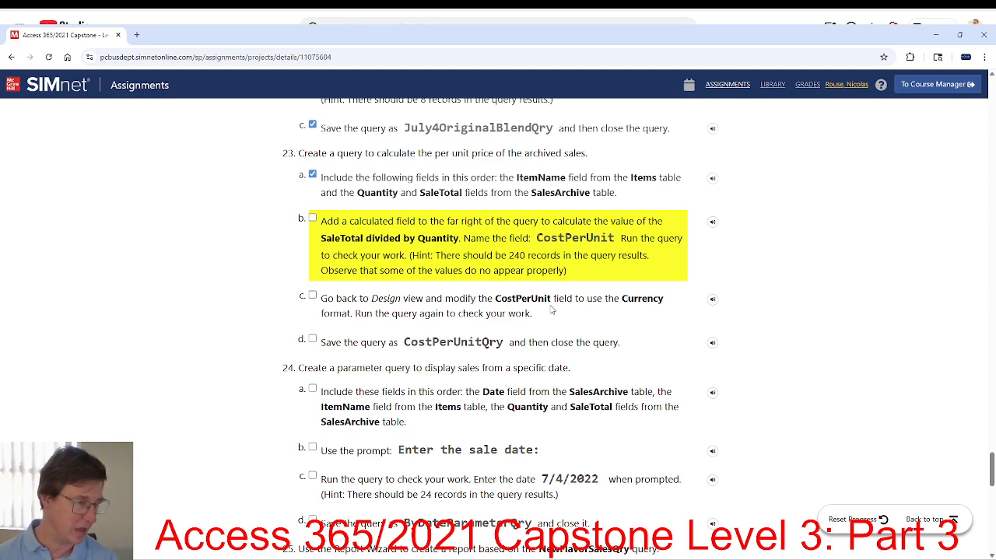
pyautogui.hotkey('alt', 'Tab')
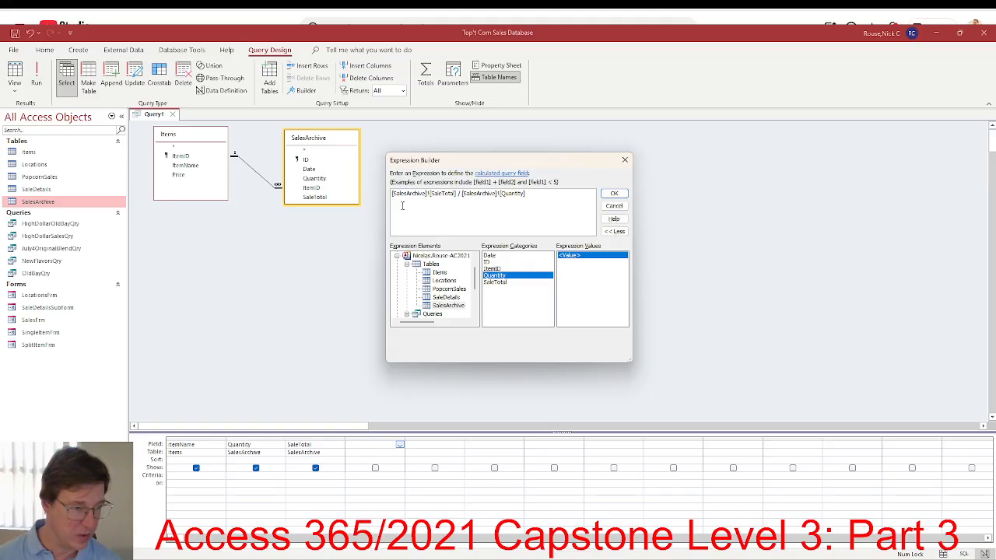
pyautogui.click(614, 193)
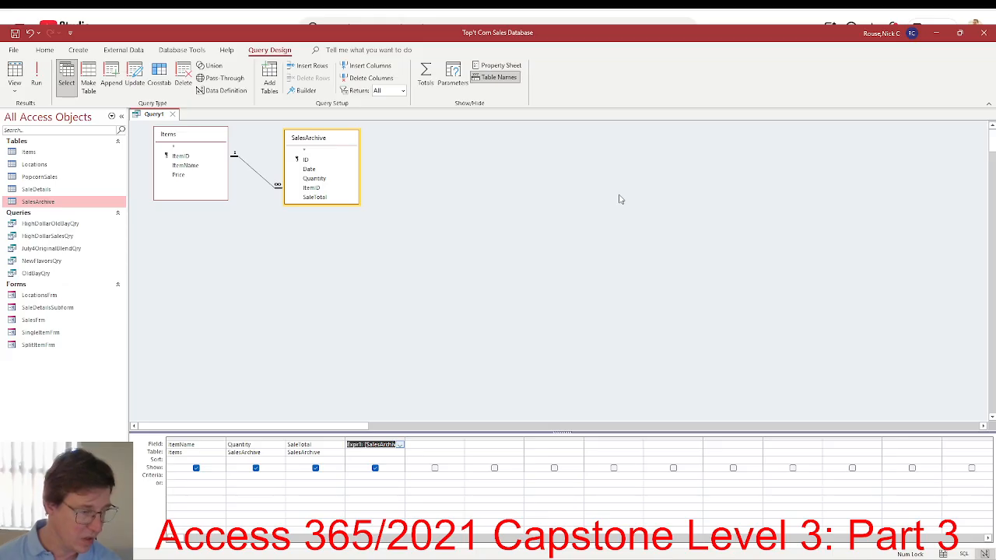
pyautogui.click(360, 445)
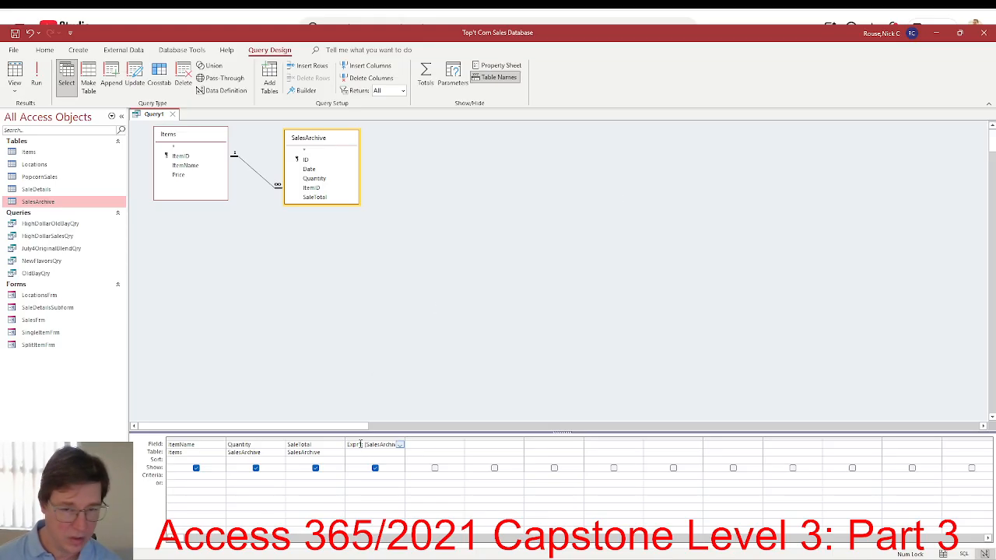
pyautogui.moveTo(362, 444); pyautogui.dragTo(343, 445)
pyautogui.click(354, 444)
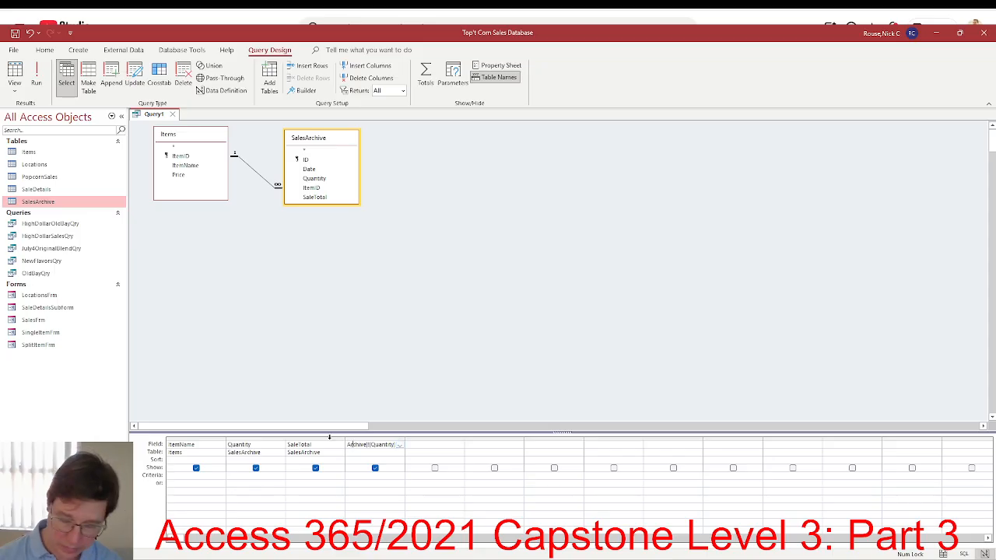
pyautogui.press('Left')
pyautogui.press('Left')
pyautogui.press('Left')
pyautogui.press('Left')
pyautogui.press('Left')
pyautogui.press('Left')
pyautogui.press('Left')
pyautogui.press('Left')
pyautogui.press('Left')
pyautogui.press('Left')
pyautogui.press('Left')
pyautogui.press('Left')
pyautogui.press('Left')
pyautogui.press('Left')
pyautogui.press('Left')
pyautogui.press('Left')
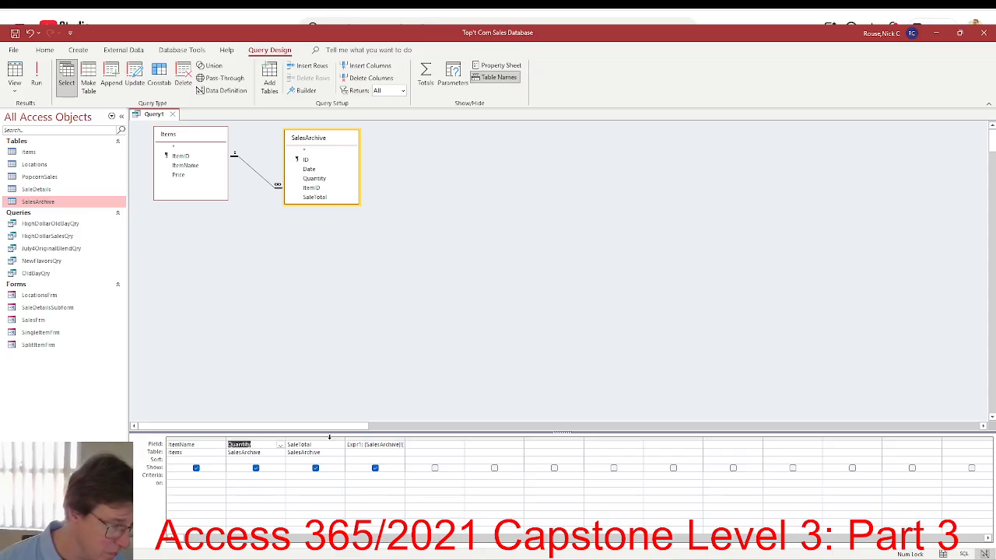
pyautogui.press('Right')
pyautogui.press('Right')
pyautogui.press('Right')
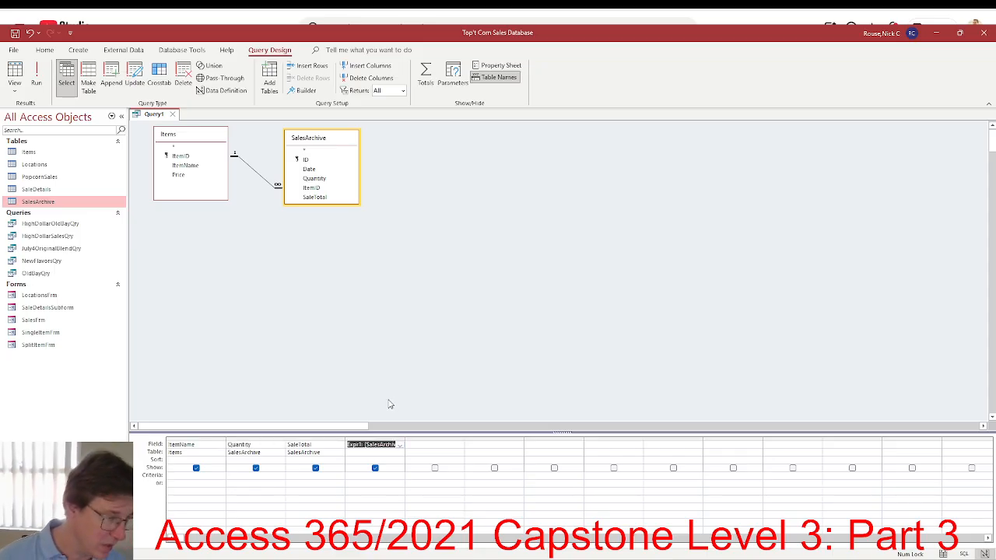
# Rename the calculated field from its default label to CostPerUnit, keeping the colon and the expression after it.
pyautogui.click(364, 444)
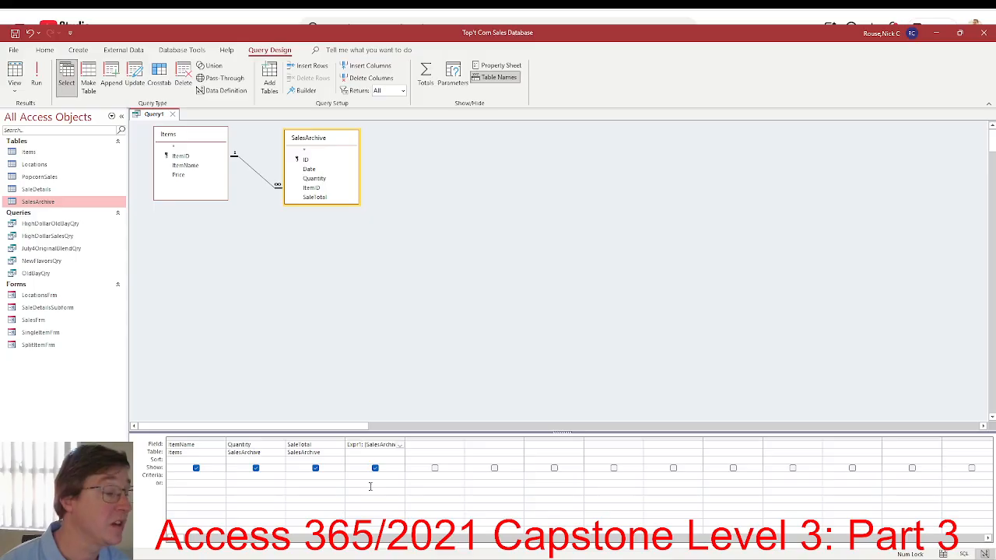
pyautogui.press('BackSpace')
pyautogui.press('BackSpace')
pyautogui.press('BackSpace')
pyautogui.press('BackSpace')
pyautogui.press('BackSpace')
pyautogui.hotkey('alt', 'Tab')
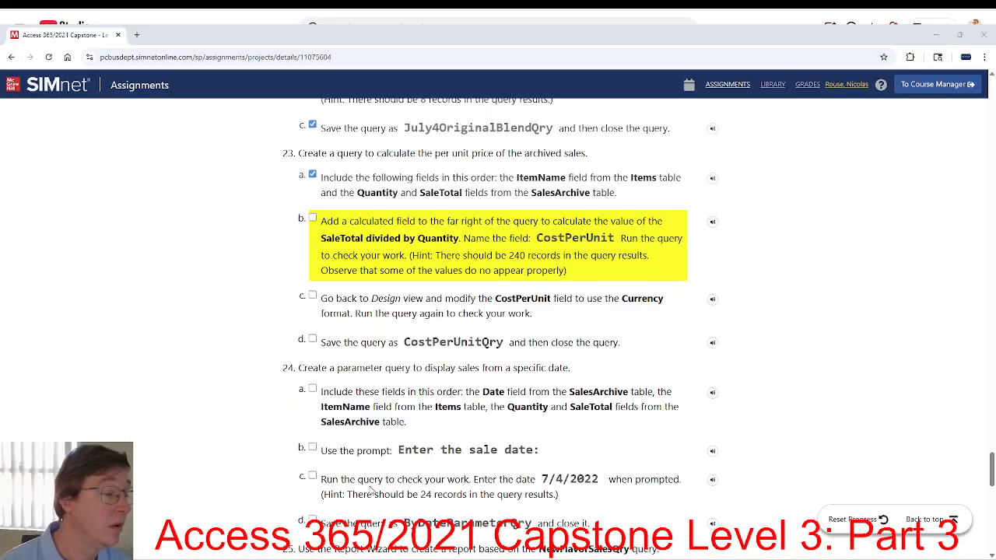
pyautogui.hotkey('alt', 'Tab')
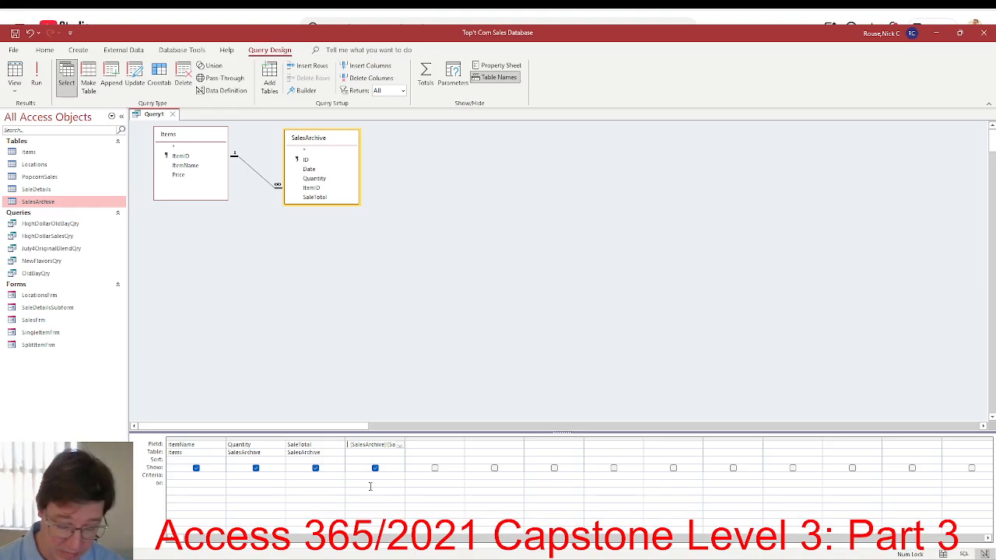
pyautogui.write('CostPer')
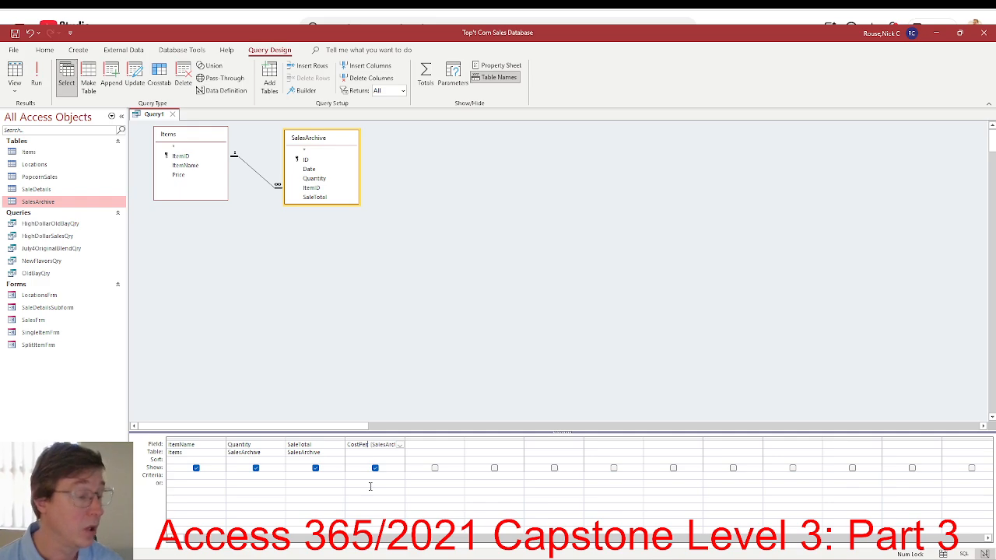
pyautogui.write('Unit')
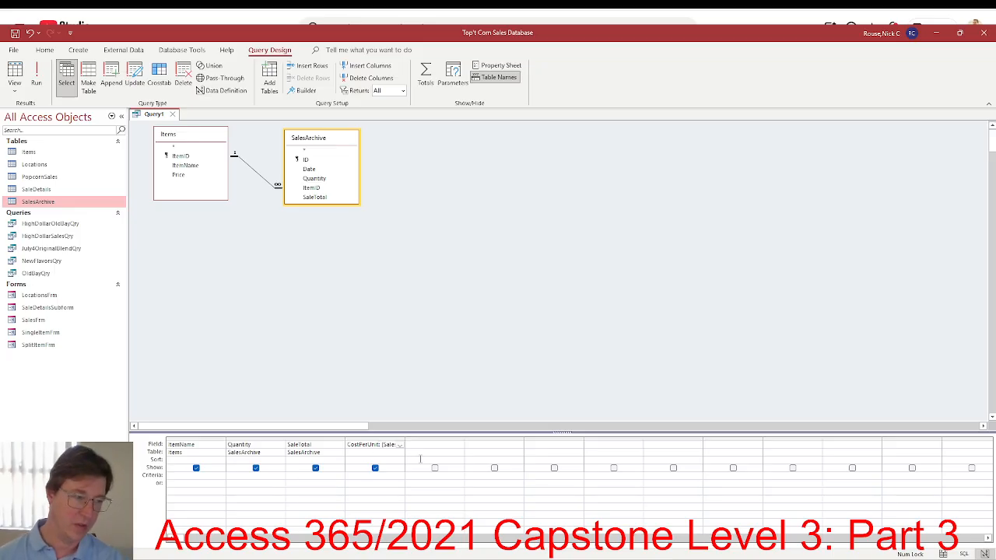
# Run the query in Access after checking instruction 23b, and widen the CostPerUnit column to fit its values.
pyautogui.hotkey('alt', 'Tab')
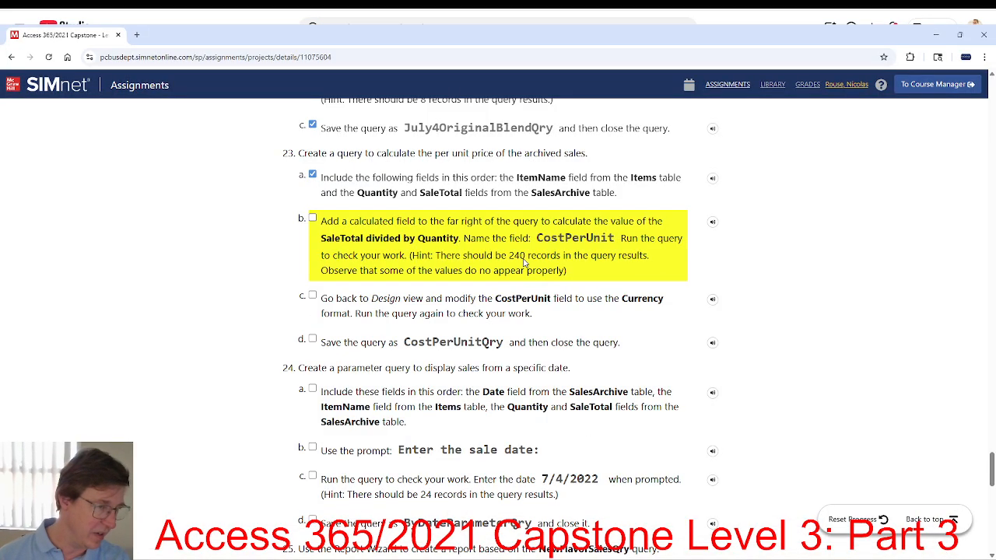
pyautogui.hotkey('alt', 'Tab')
pyautogui.click(36, 78)
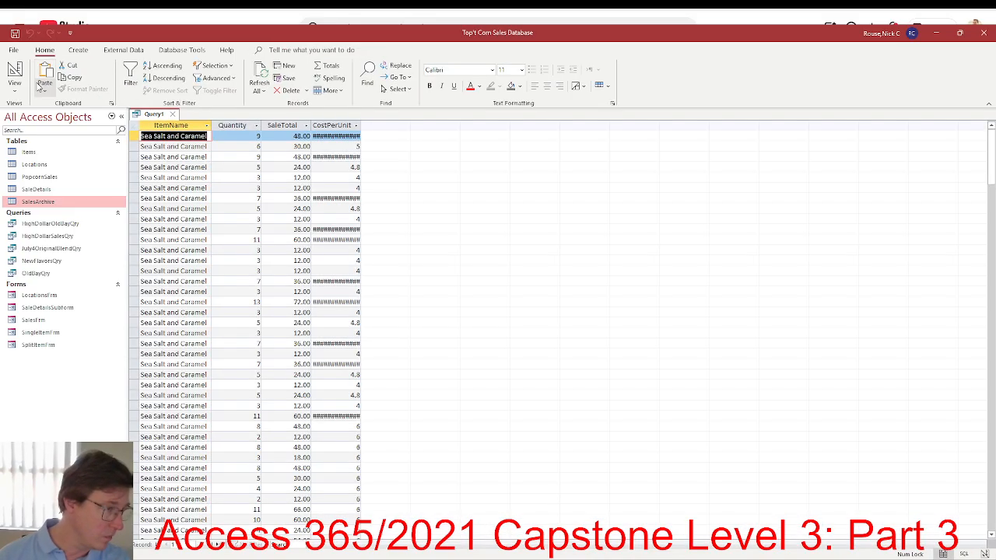
pyautogui.doubleClick(361, 126)
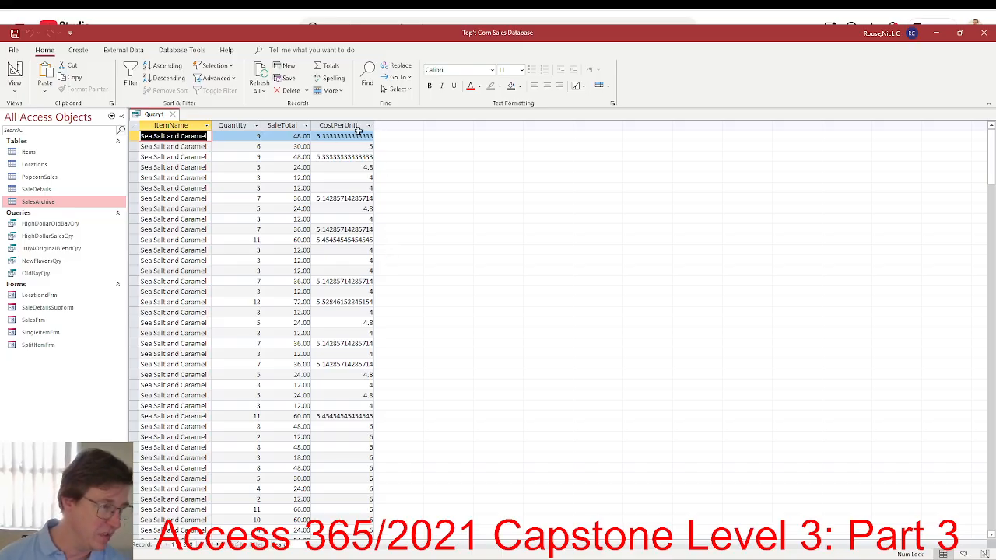
pyautogui.moveTo(374, 126); pyautogui.dragTo(362, 129)
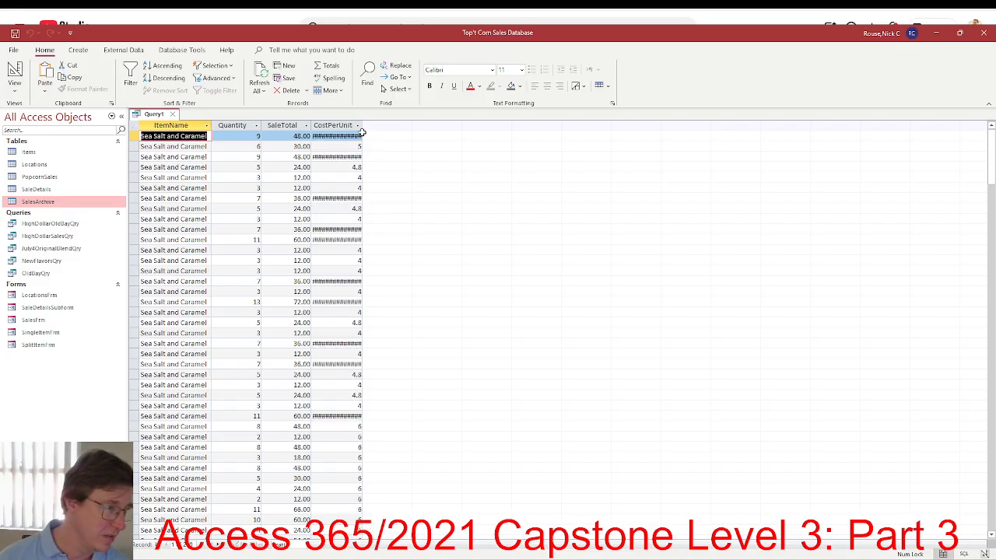
pyautogui.doubleClick(363, 124)
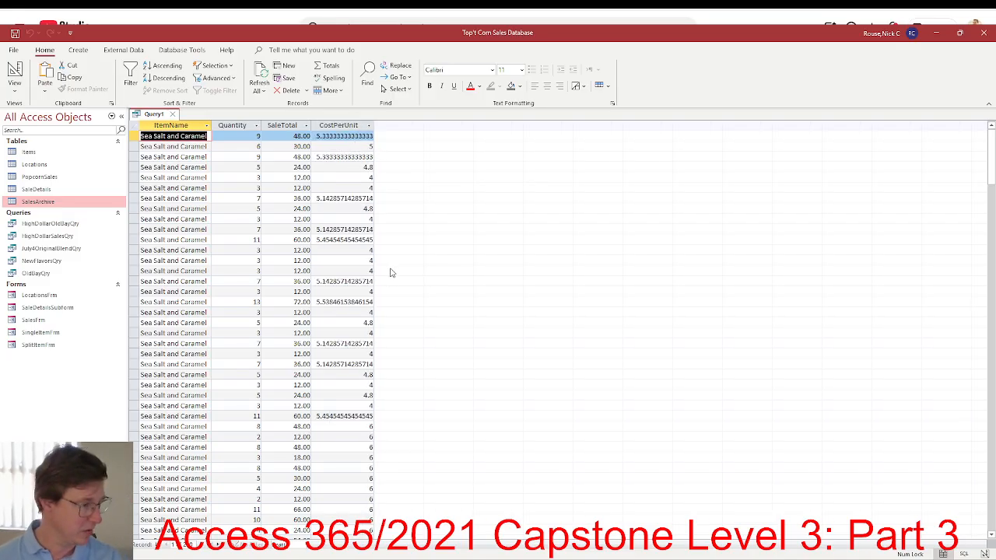
# Mark instruction 23b as completed on the assignment page and read instruction 23c.
pyautogui.hotkey('alt', 'Tab')
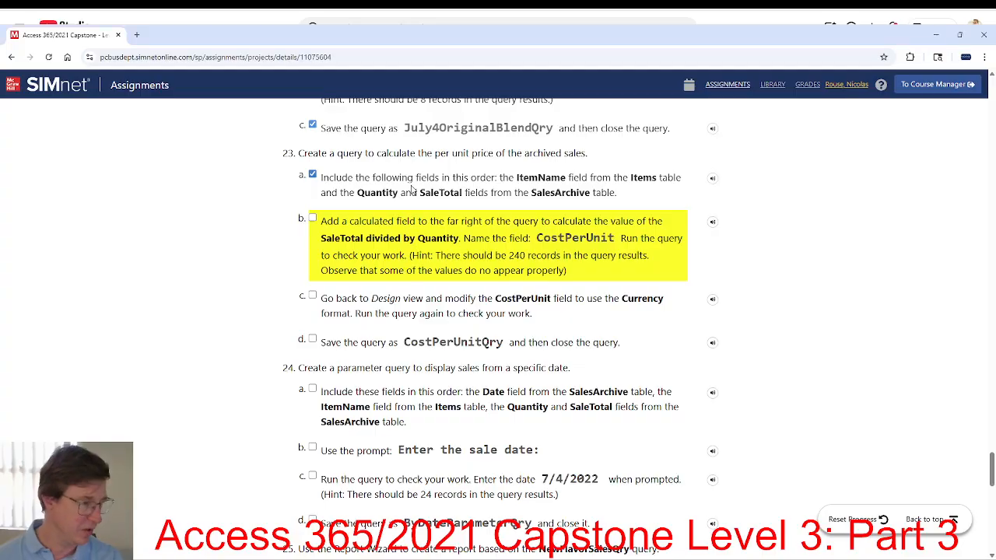
pyautogui.click(312, 219)
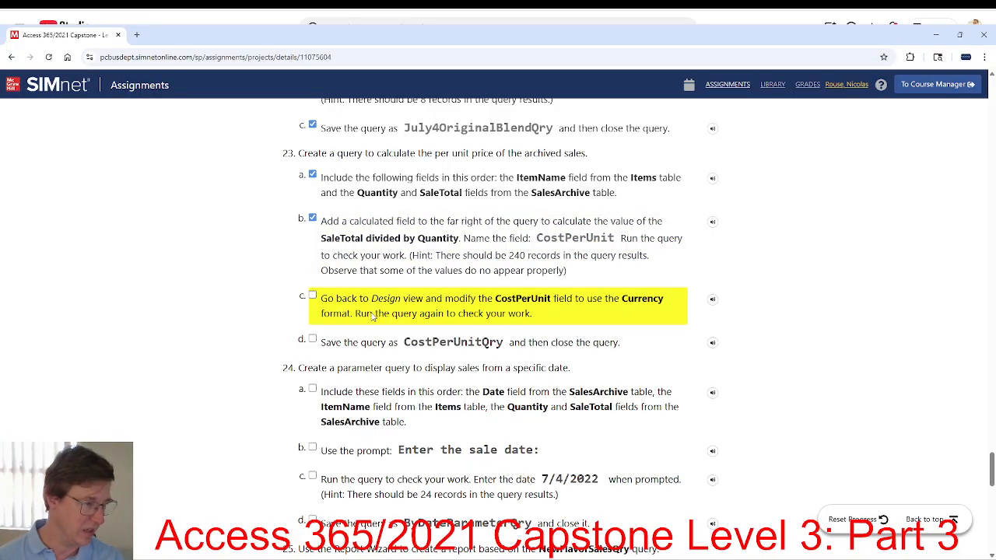
pyautogui.scroll(-2, 404, 299)
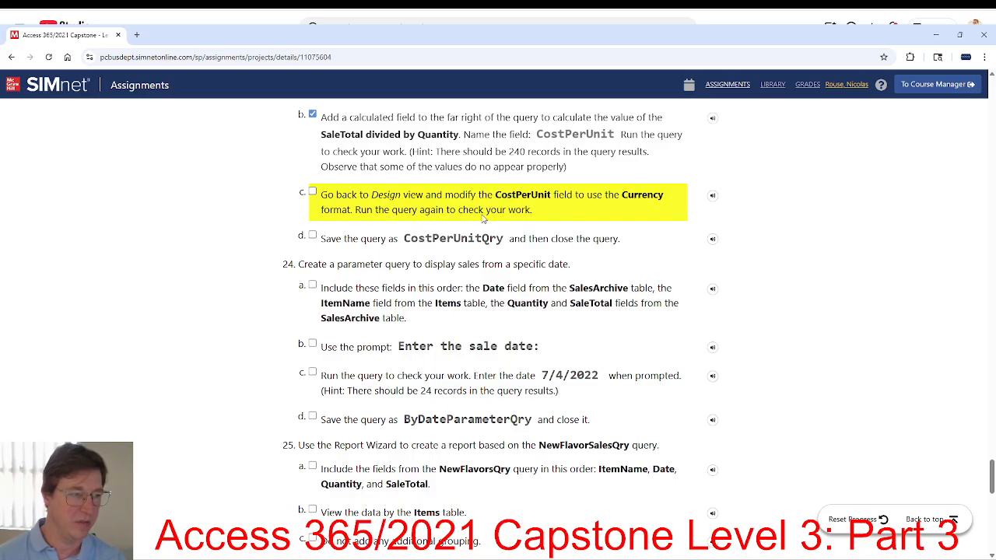
# Return to Access, switch the query to Design view, and show the general field properties of the CostPerUnit column.
pyautogui.hotkey('alt', 'Tab')
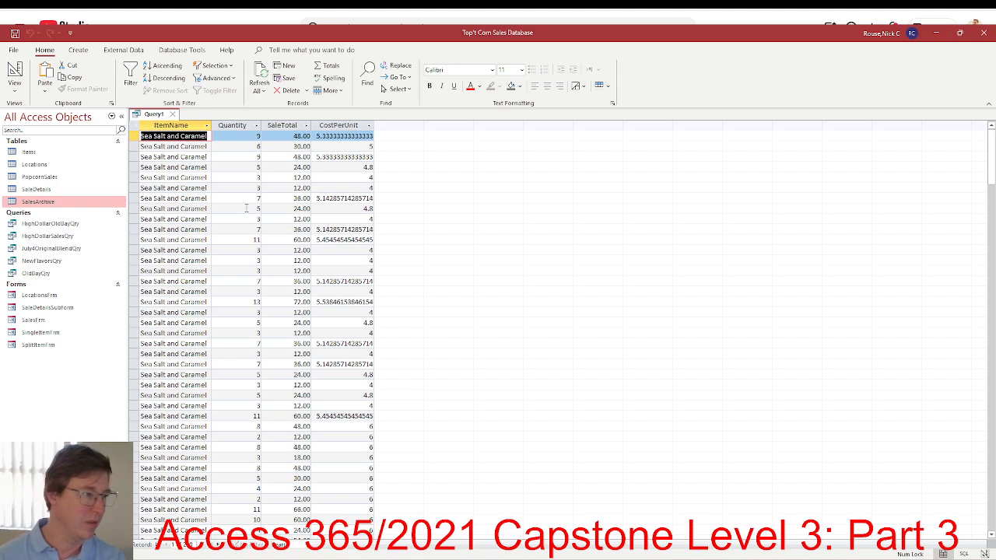
pyautogui.click(327, 125)
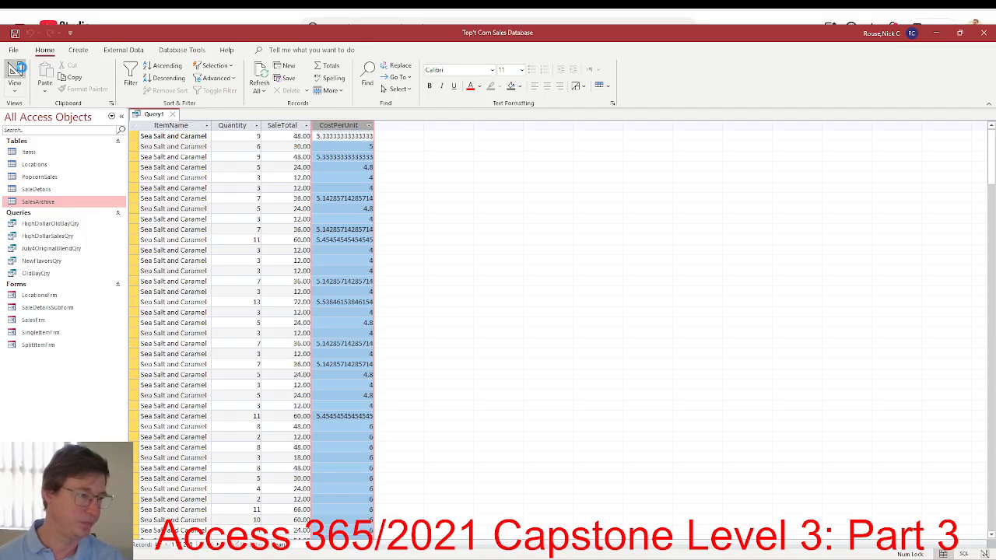
pyautogui.click(20, 71)
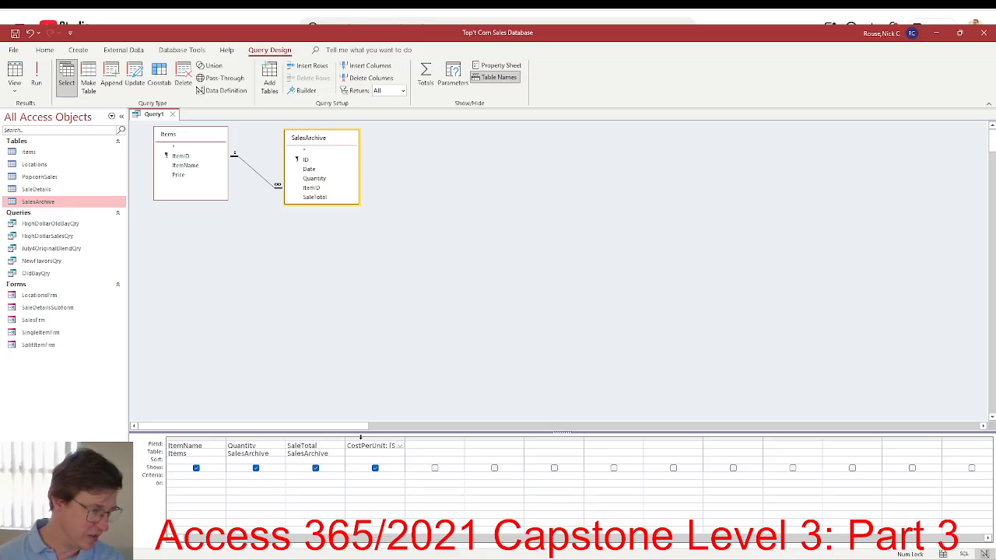
pyautogui.click(362, 439)
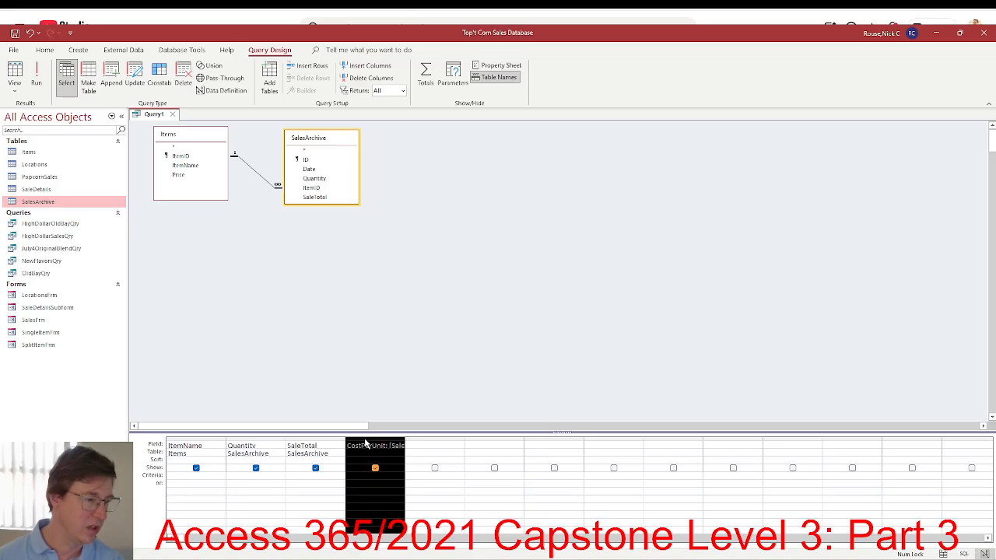
pyautogui.rightClick(364, 442)
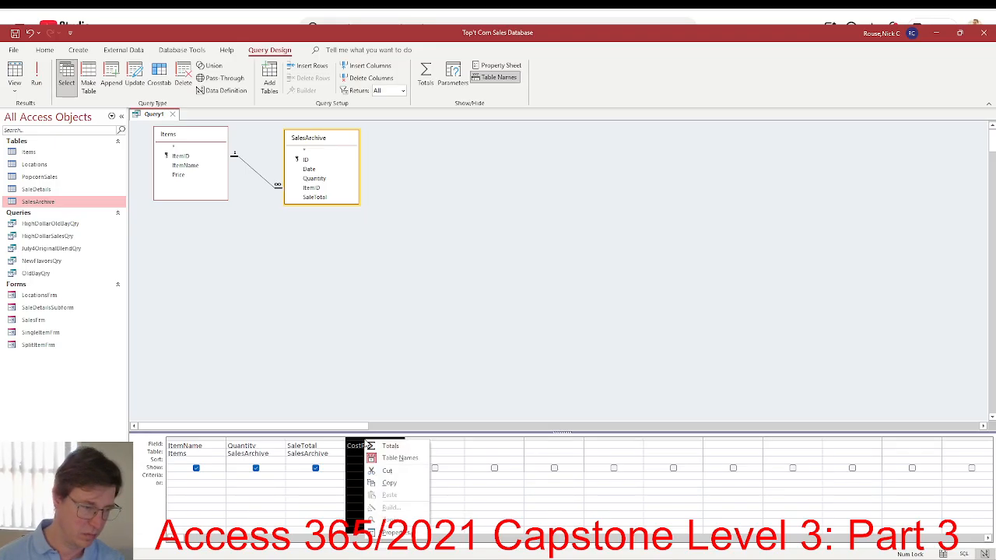
pyautogui.click(392, 532)
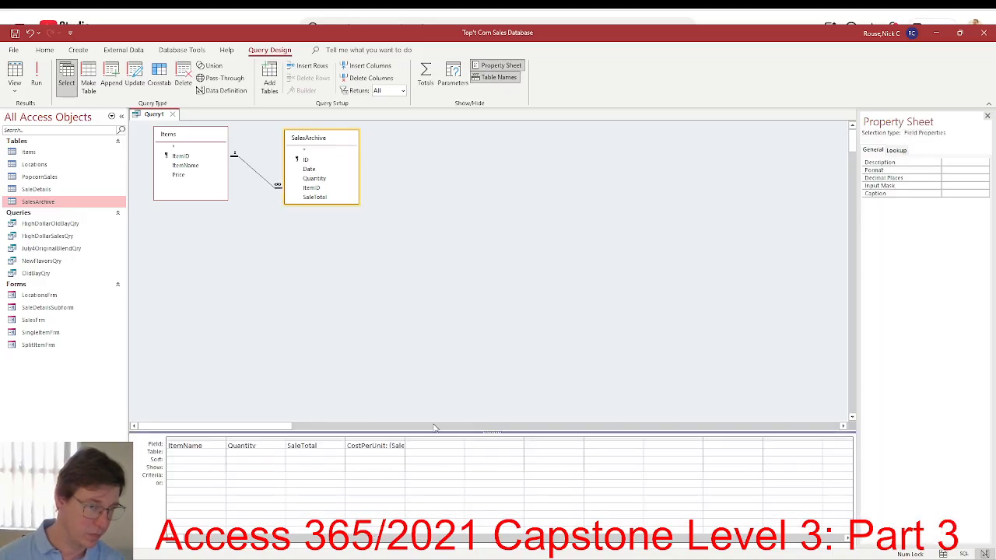
pyautogui.click(898, 151)
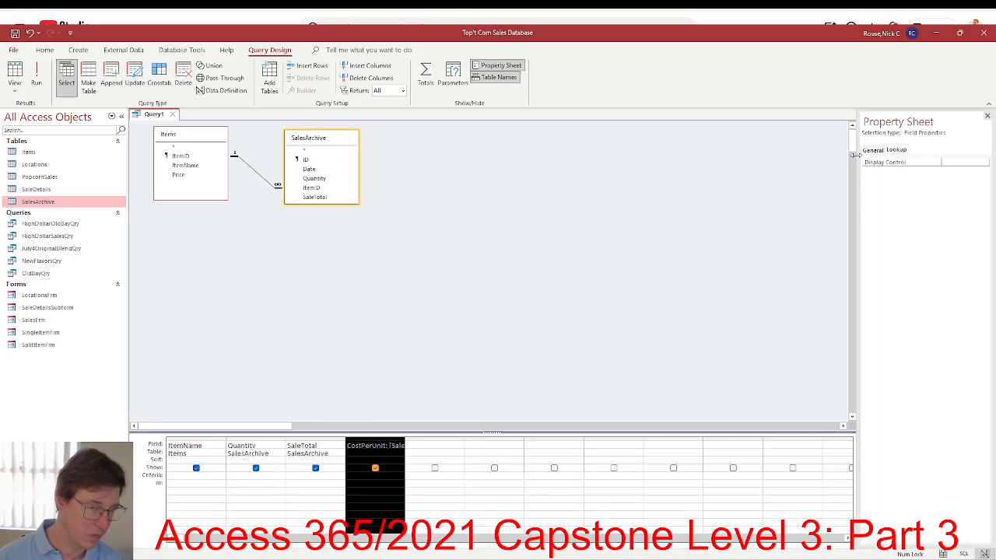
pyautogui.click(871, 152)
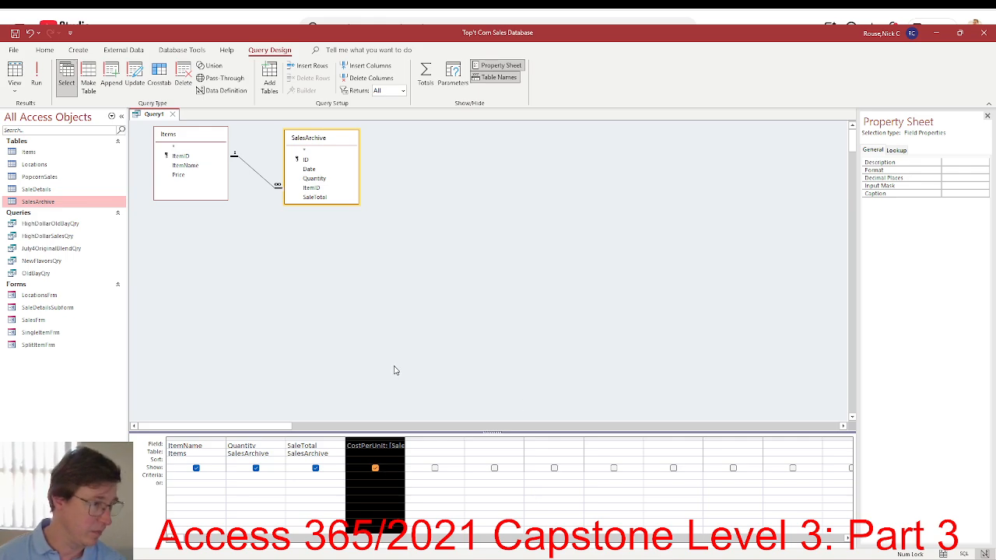
# Look for a currency formatting option for the CostPerUnit column in the query's Datasheet view.
pyautogui.click(14, 73)
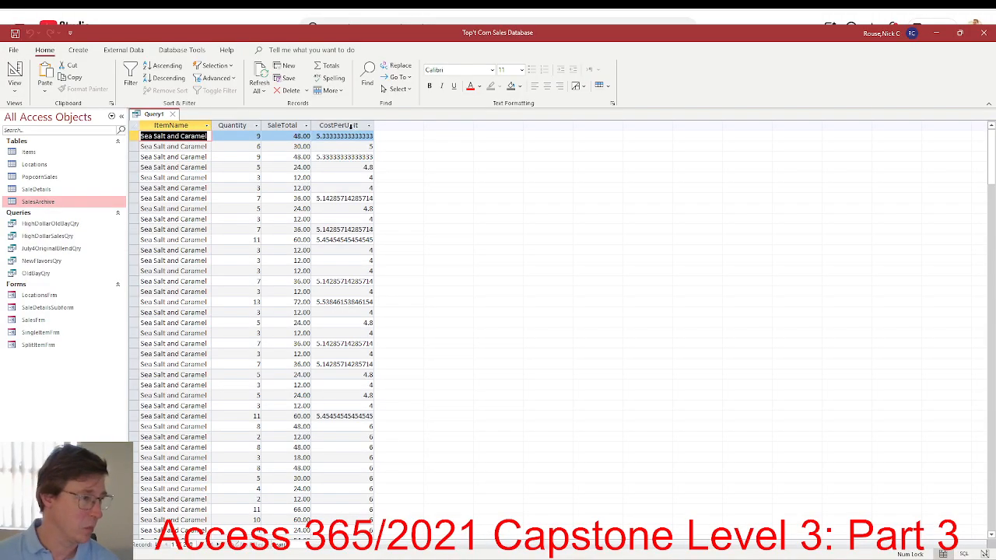
pyautogui.click(352, 124)
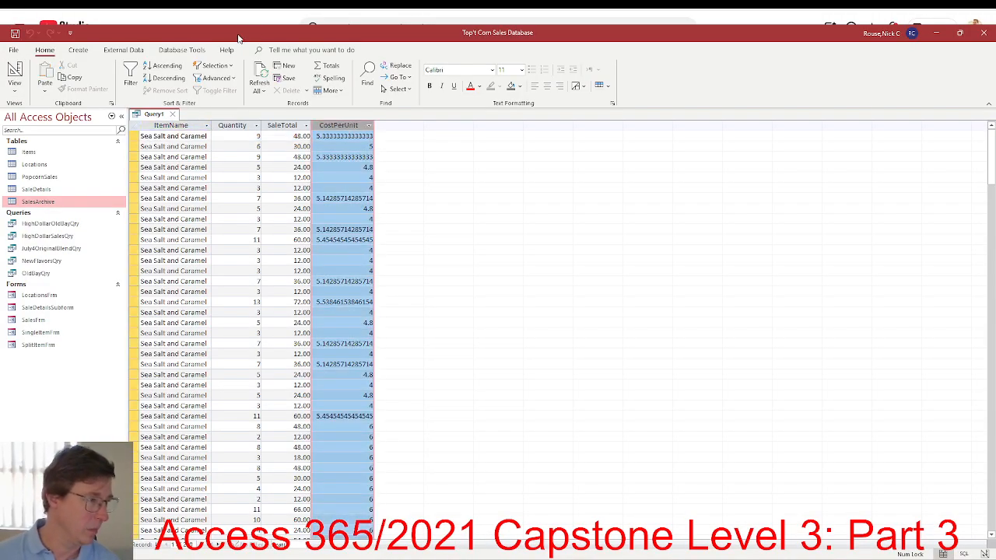
pyautogui.click(126, 50)
pyautogui.moveTo(85, 42); pyautogui.dragTo(86, 43)
pyautogui.click(84, 51)
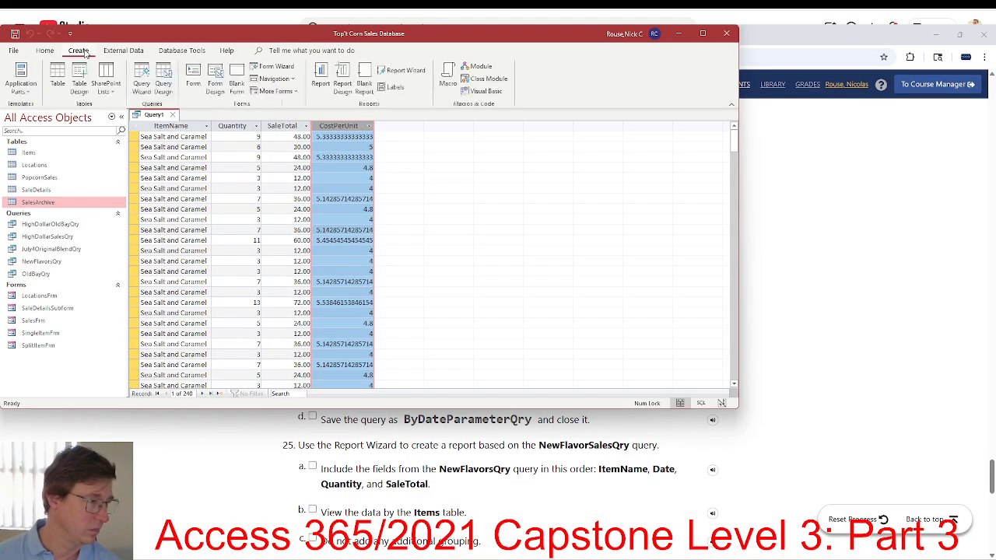
pyautogui.click(703, 33)
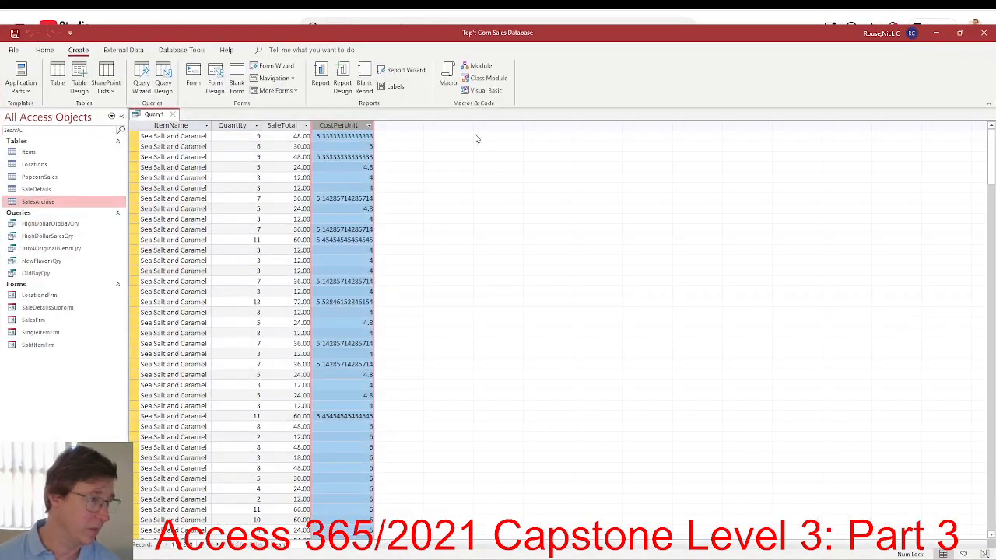
pyautogui.click(172, 52)
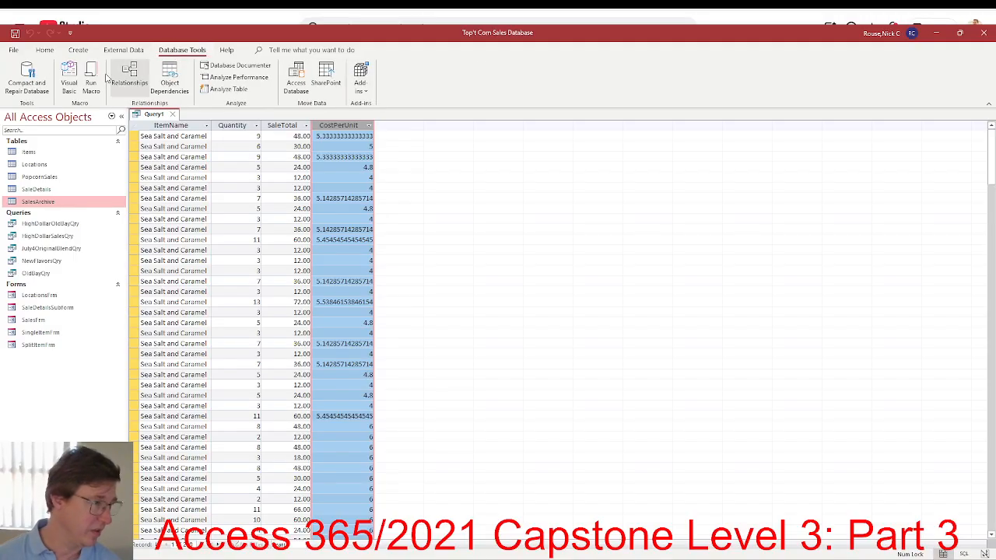
pyautogui.click(115, 51)
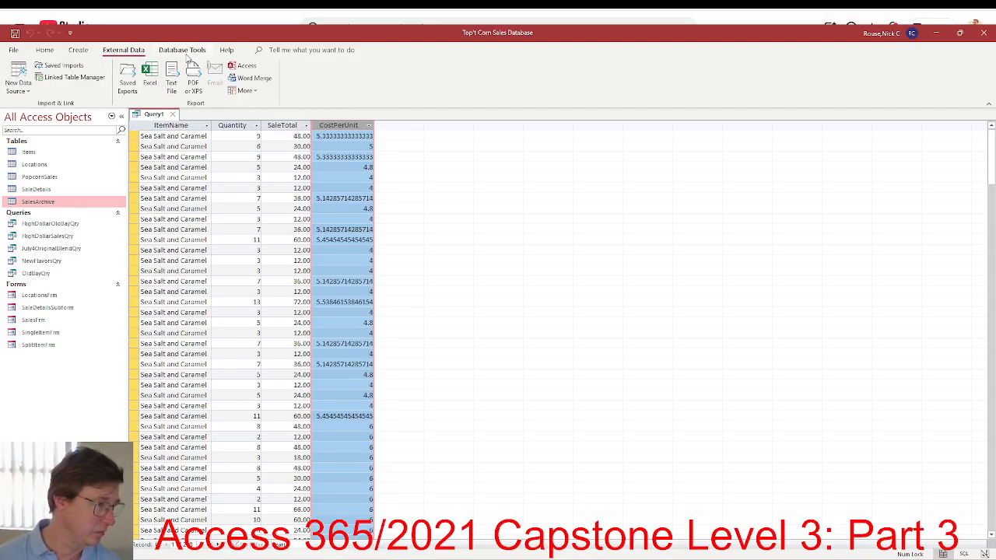
pyautogui.click(16, 51)
pyautogui.click(16, 55)
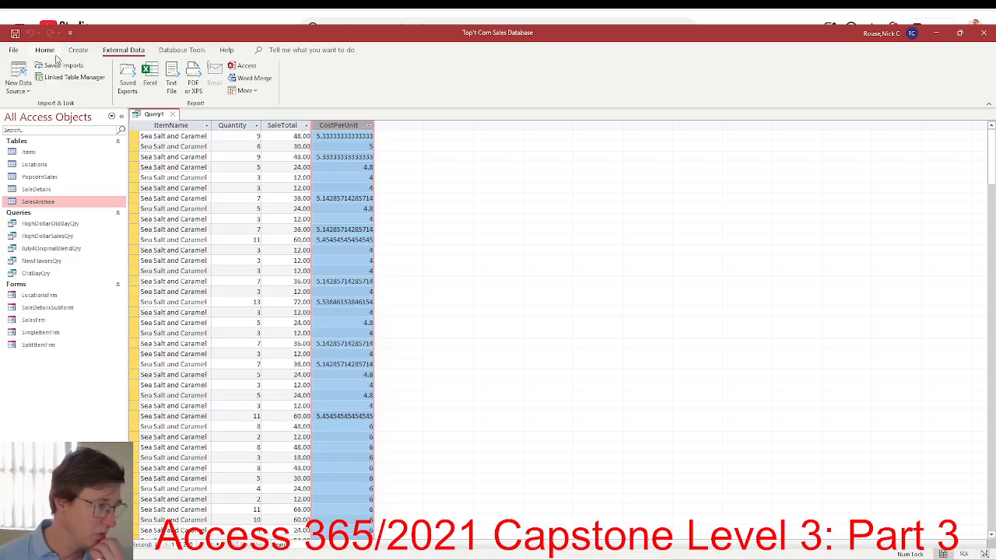
pyautogui.click(50, 52)
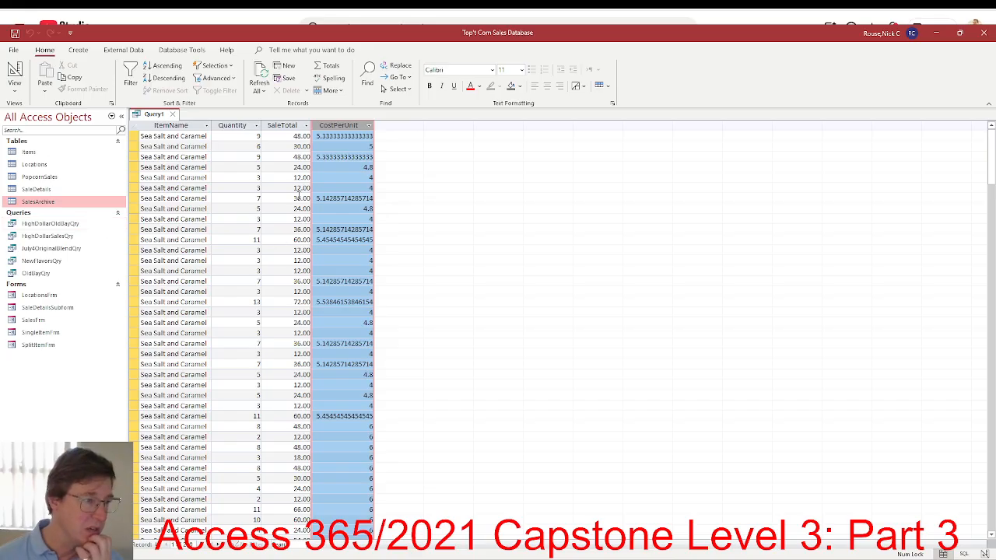
pyautogui.rightClick(339, 129)
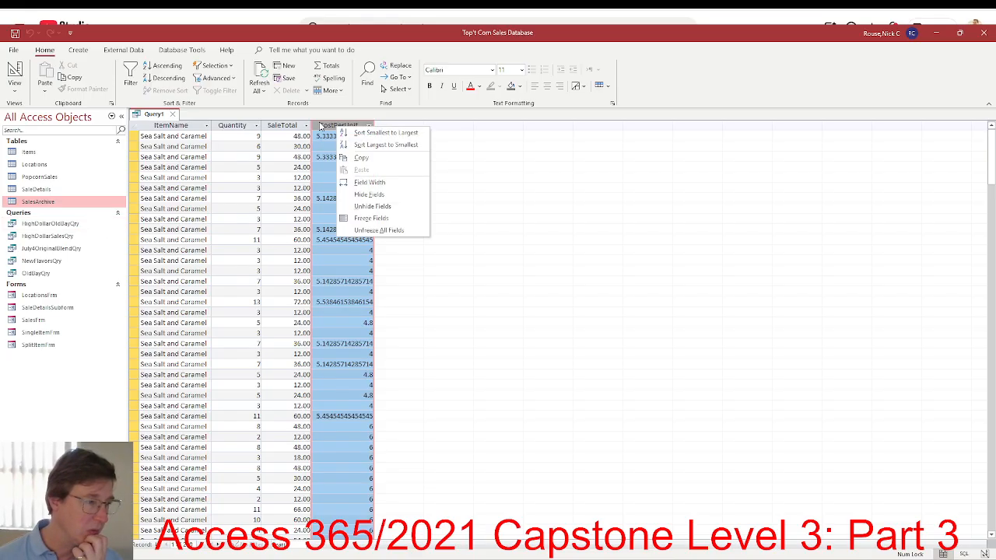
pyautogui.click(322, 127)
# Return to Design view, recheck instruction 23c, set the CostPerUnit field's format to Currency, and run the query.
pyautogui.click(13, 68)
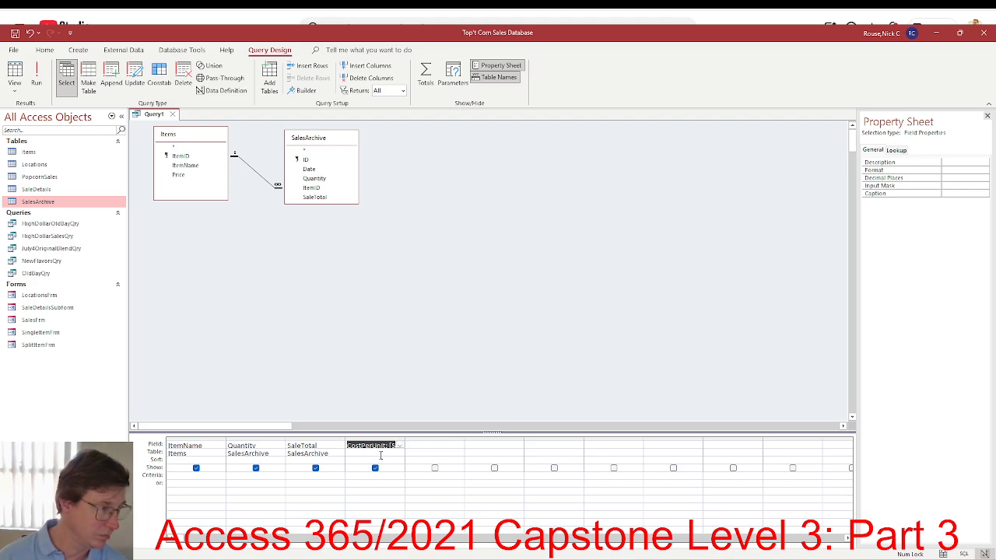
pyautogui.hotkey('alt', 'Tab')
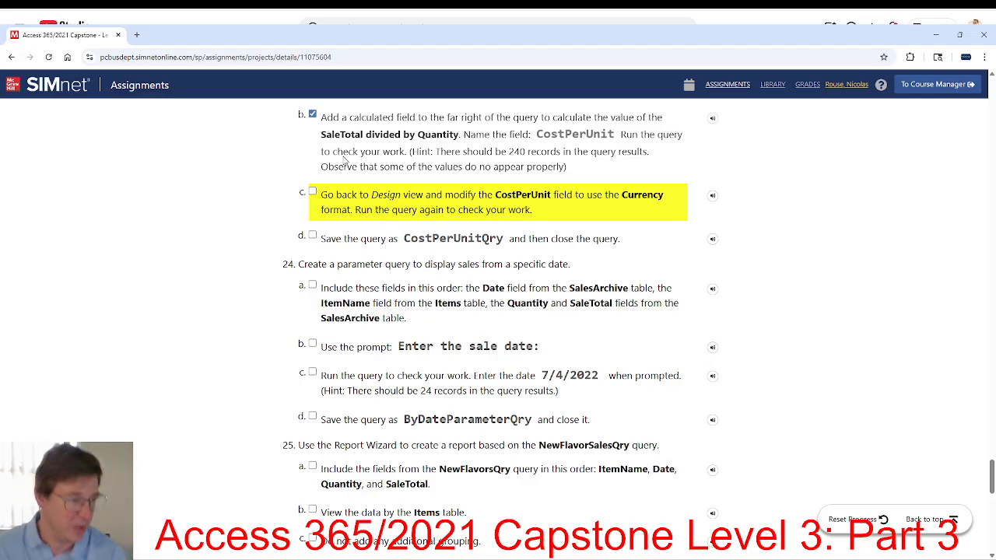
pyautogui.hotkey('alt', 'Tab')
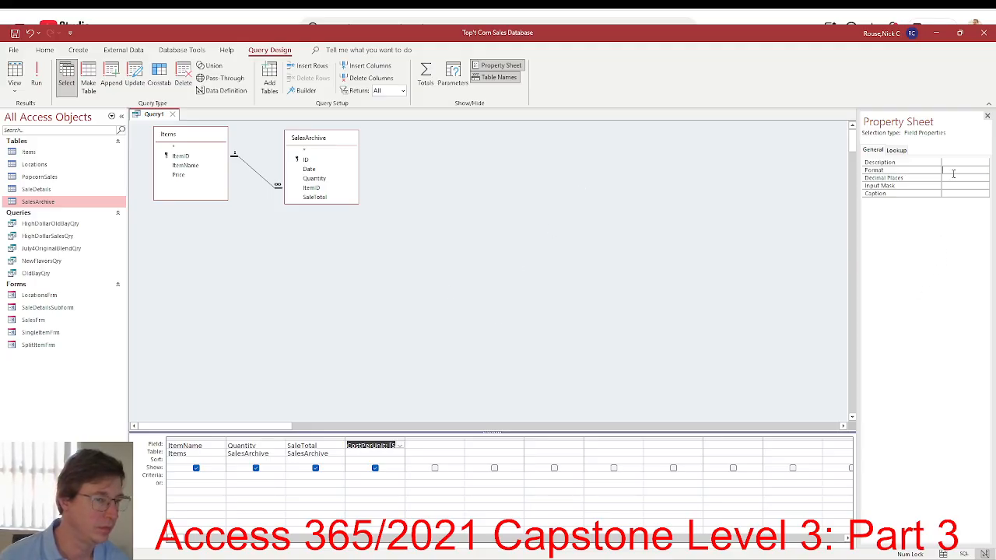
pyautogui.click(954, 170)
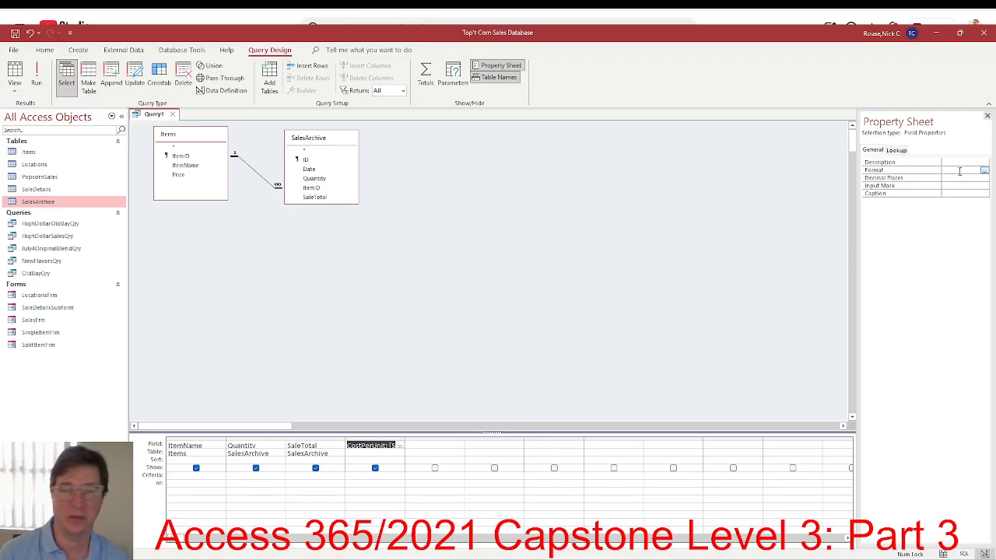
pyautogui.click(984, 171)
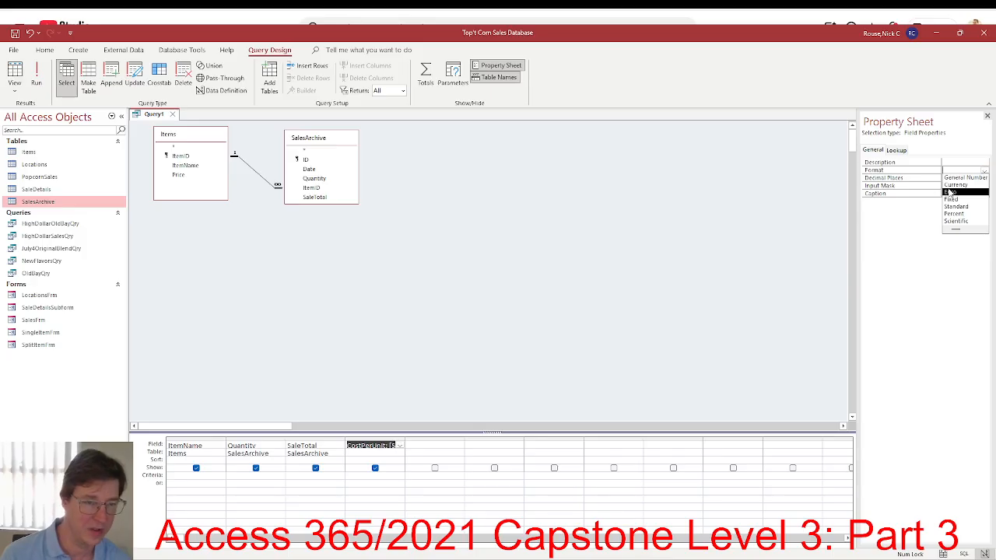
pyautogui.click(953, 185)
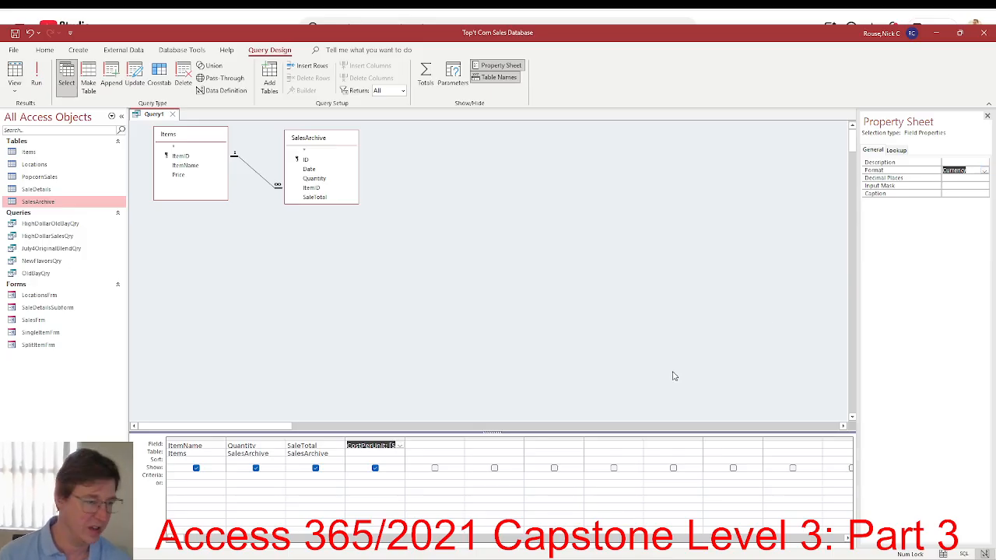
pyautogui.click(372, 445)
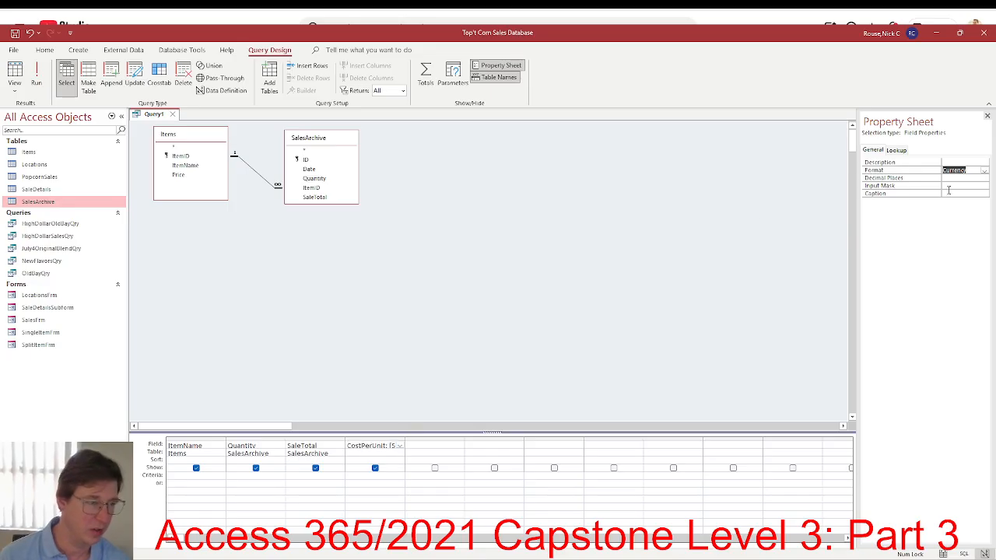
pyautogui.click(37, 78)
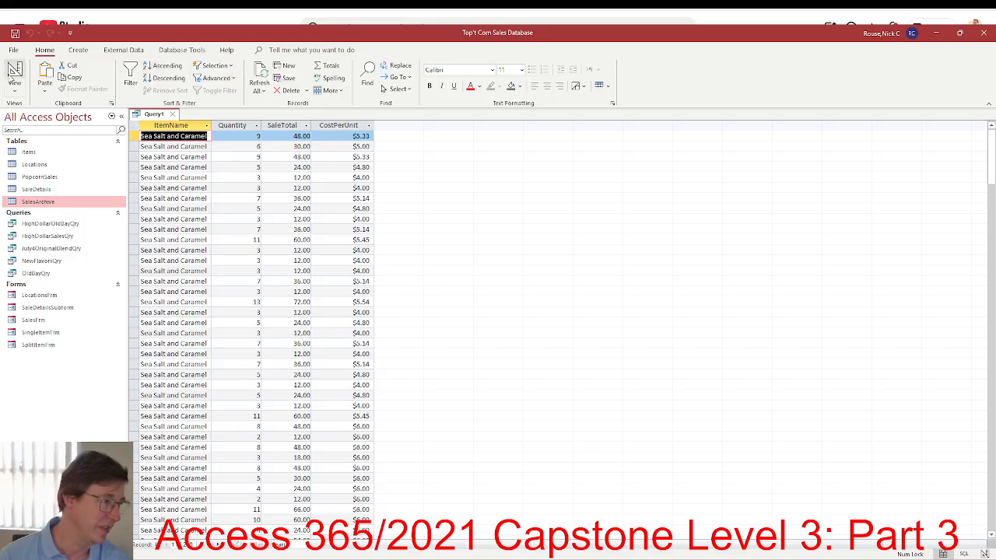
# Return to Design view and compare the format properties of the CostPerUnit and SaleTotal columns.
pyautogui.click(14, 76)
pyautogui.click(387, 439)
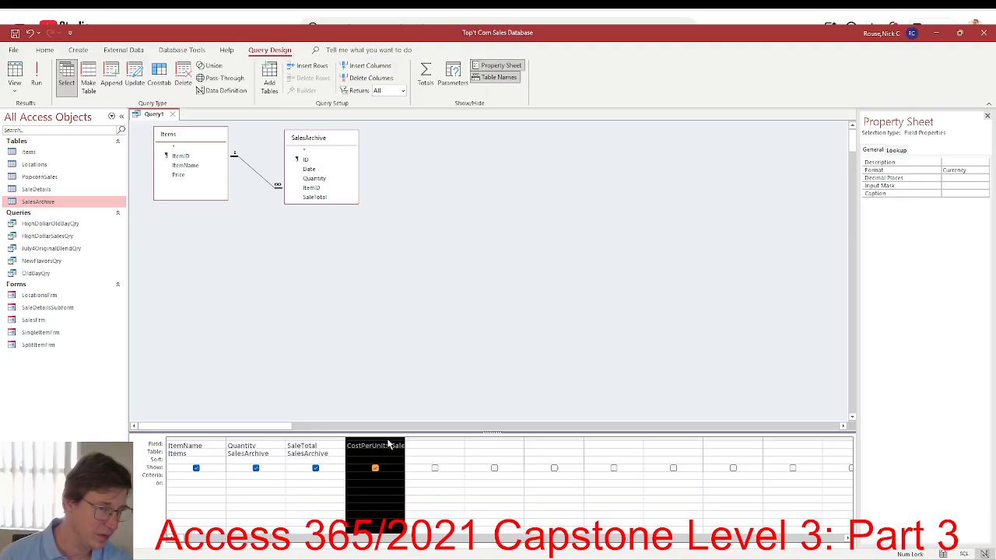
pyautogui.click(965, 171)
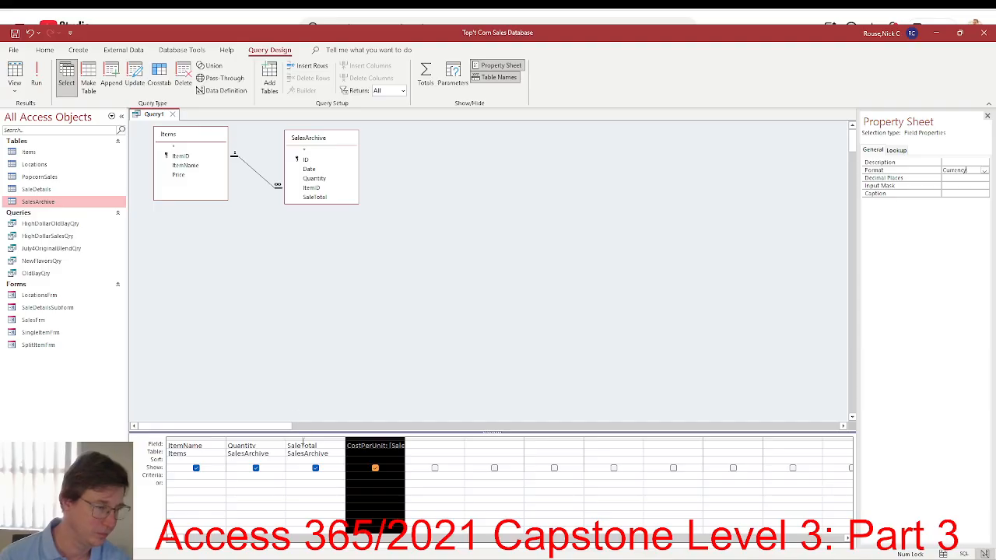
pyautogui.click(303, 443)
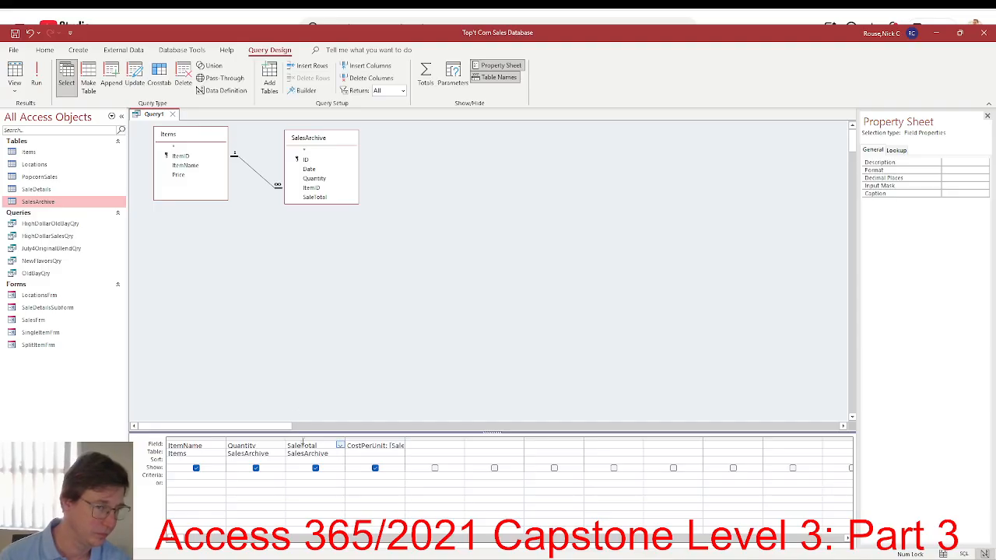
pyautogui.click(360, 445)
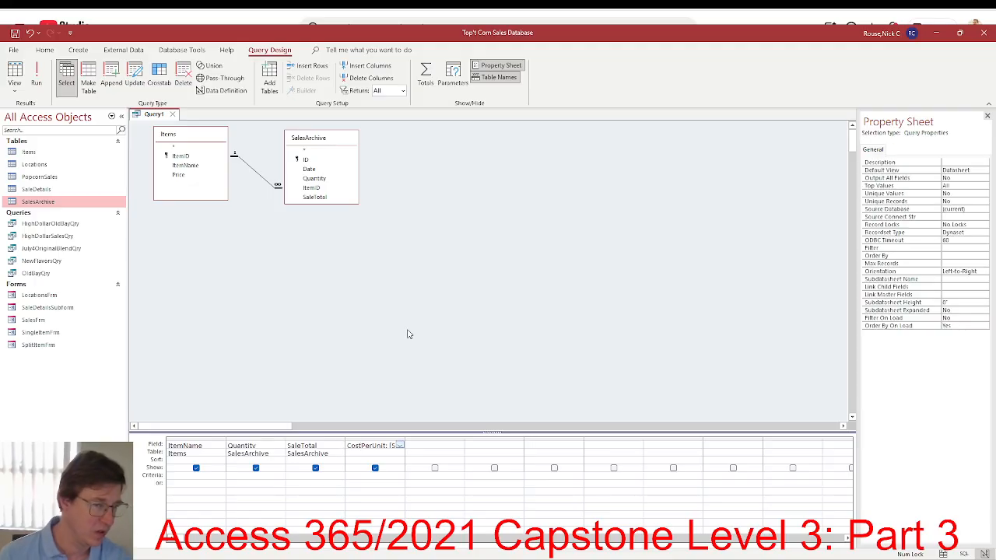
# Mark instruction 23c as completed on the assignment page and copy the query name CostPerUnitQry from instruction 23d.
pyautogui.hotkey('alt', 'Tab')
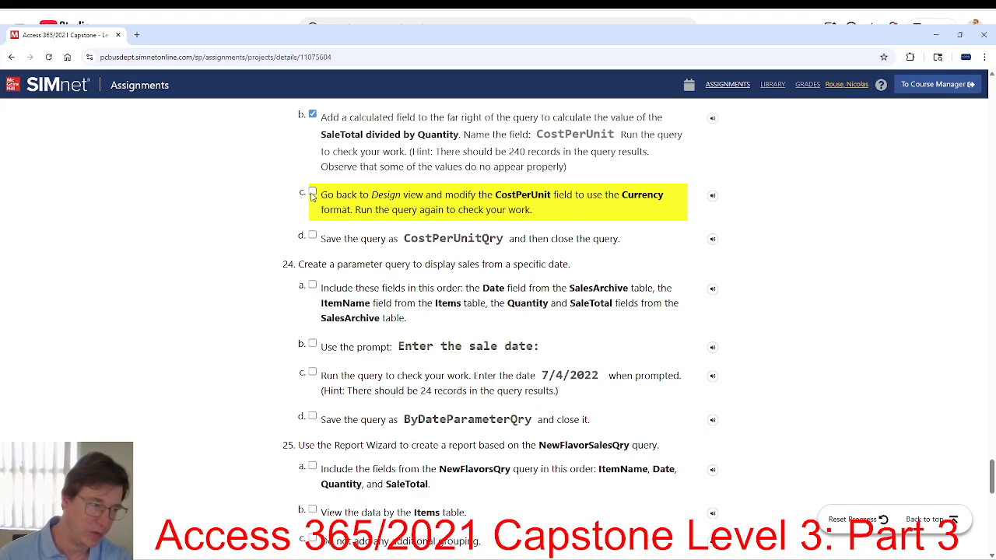
pyautogui.click(313, 192)
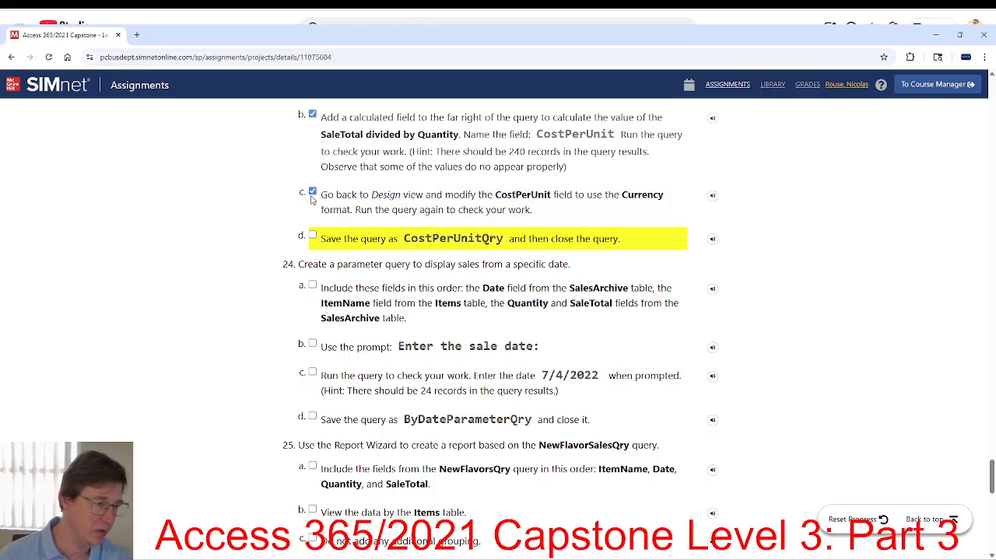
pyautogui.moveTo(504, 240); pyautogui.dragTo(408, 246)
pyautogui.hotkey('ctrl', 'c')
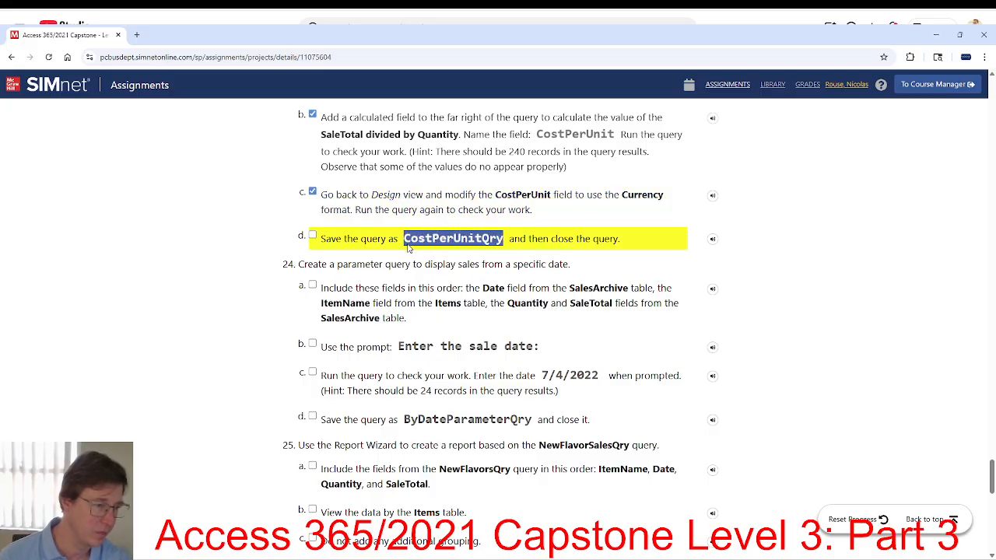
# Switch to Access, save the query as CostPerUnitQry, and close it.
pyautogui.hotkey('alt', 'Tab')
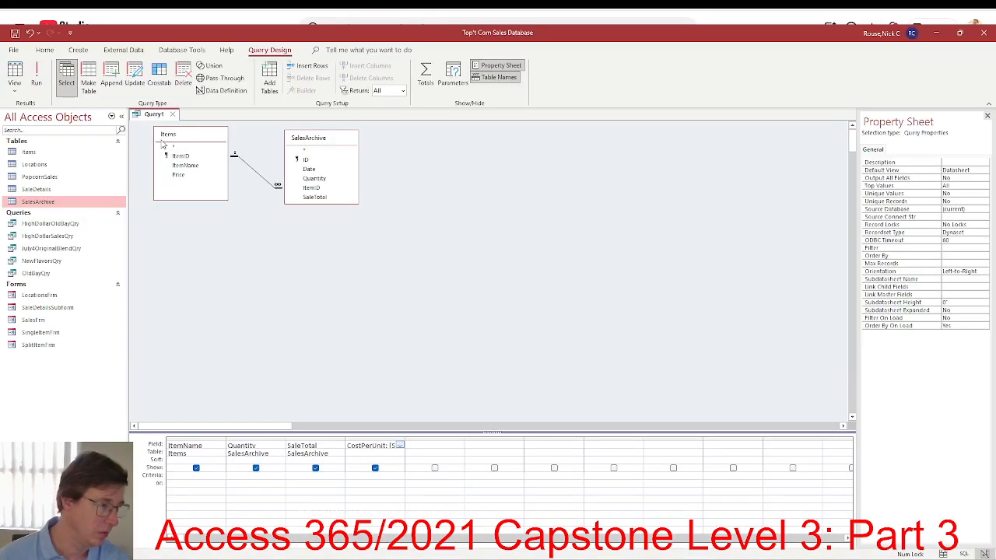
pyautogui.hotkey('ctrl', 's')
pyautogui.hotkey('ctrl', 'v')
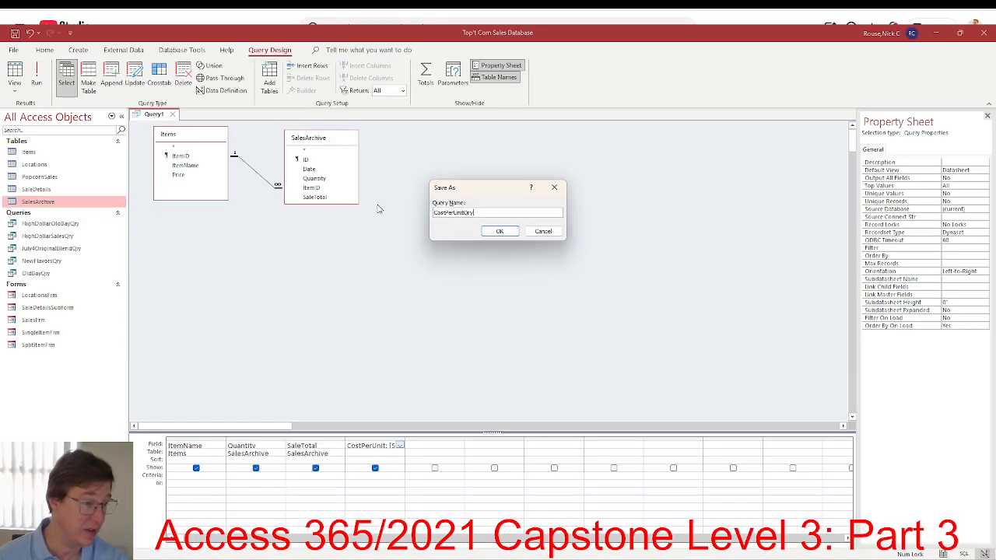
pyautogui.click(488, 231)
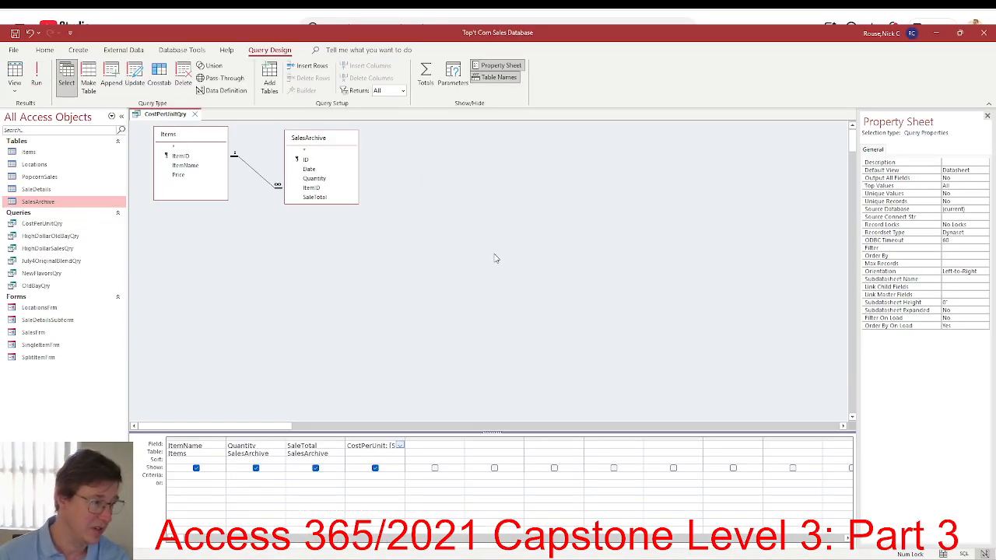
pyautogui.hotkey('alt', 'Tab')
pyautogui.hotkey('alt', 'Tab')
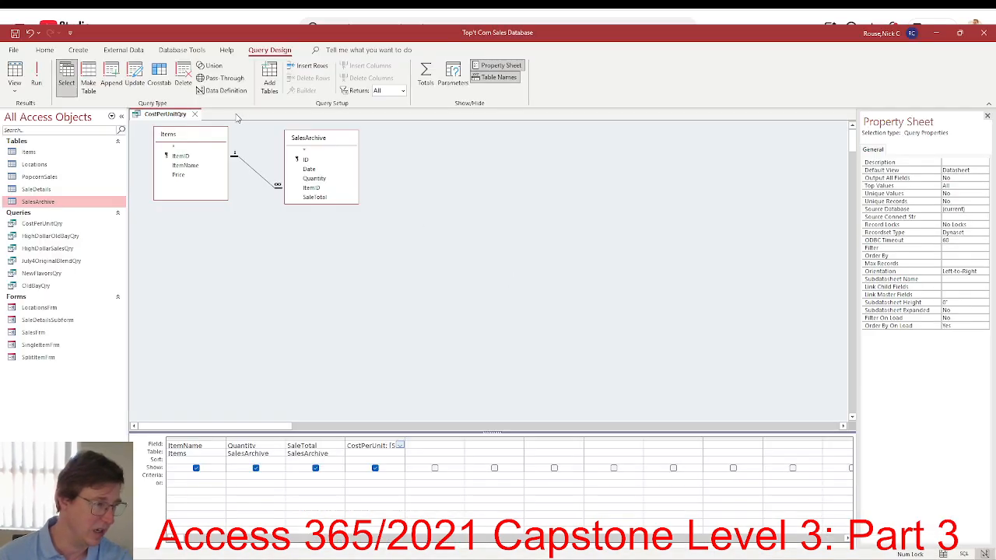
pyautogui.click(196, 116)
# Mark instruction 23d as completed on the assignment page and read instruction 24a for the parameter query.
pyautogui.hotkey('alt', 'Tab')
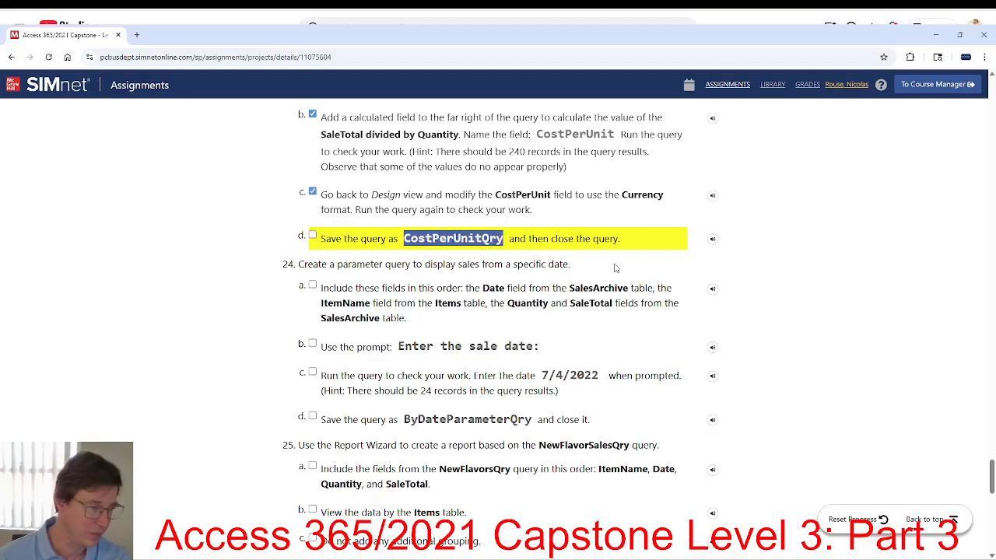
pyautogui.scroll(-1, 368, 283)
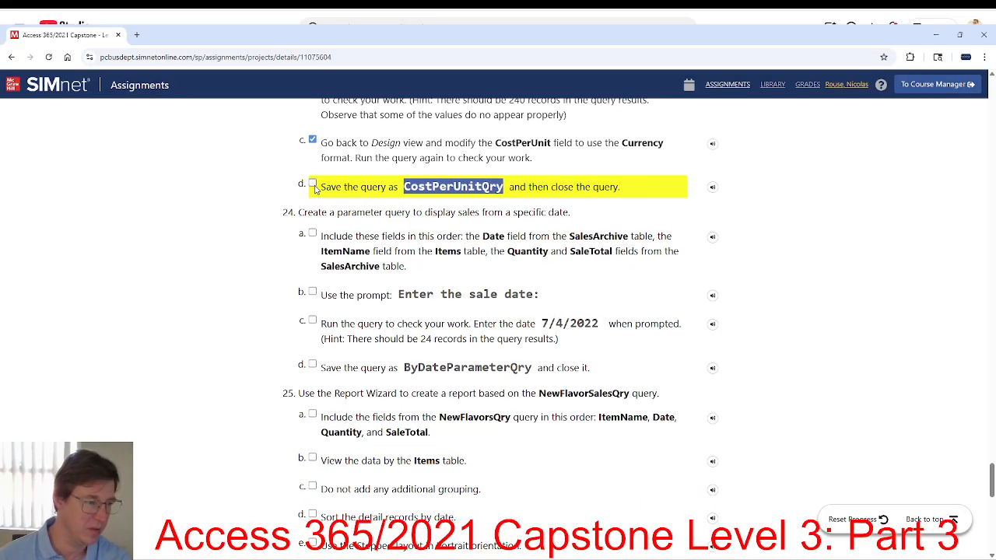
pyautogui.click(313, 187)
pyautogui.scroll(-1, 464, 226)
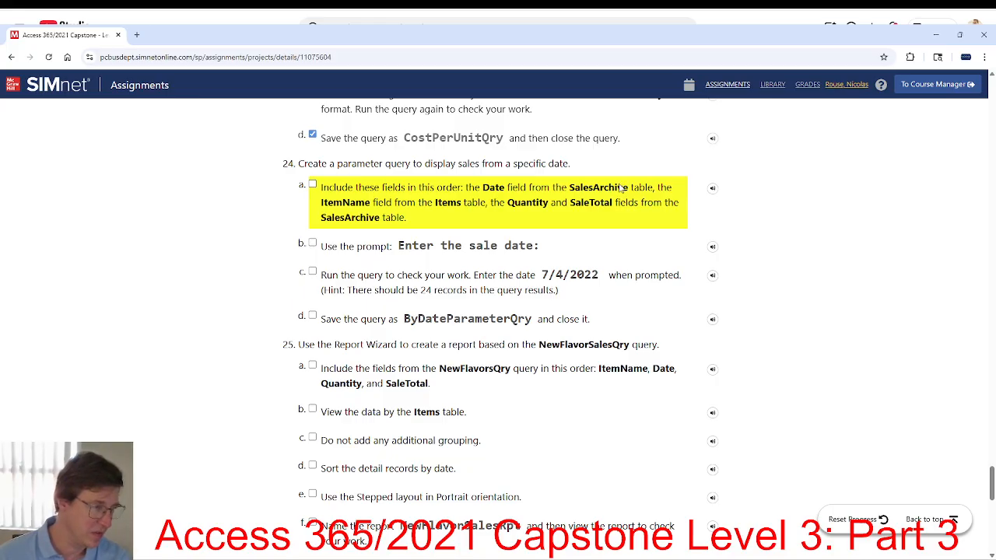
# Start a new query design in Access, close the Property Sheet, and add the SalesArchive and Items tables.
pyautogui.hotkey('alt', 'Tab')
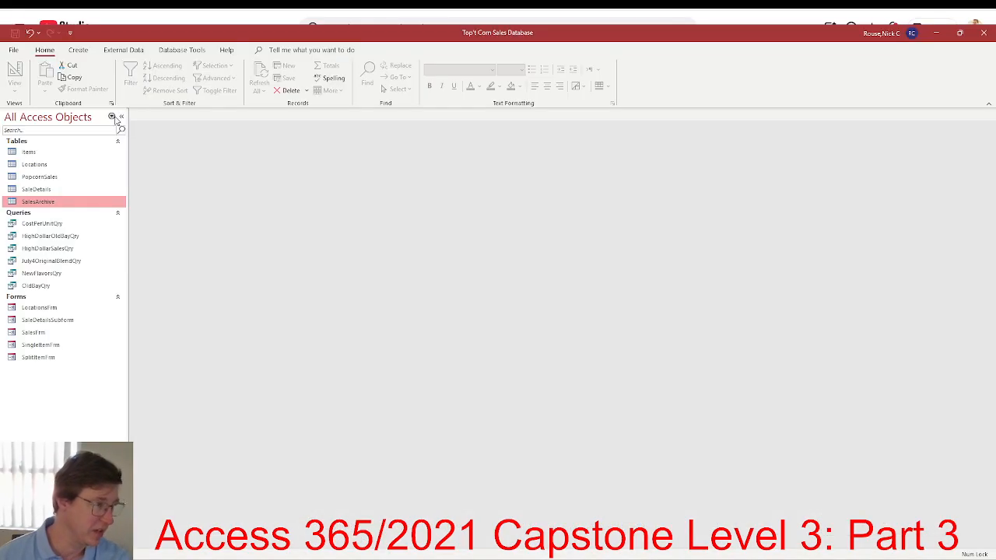
pyautogui.click(78, 49)
pyautogui.click(163, 76)
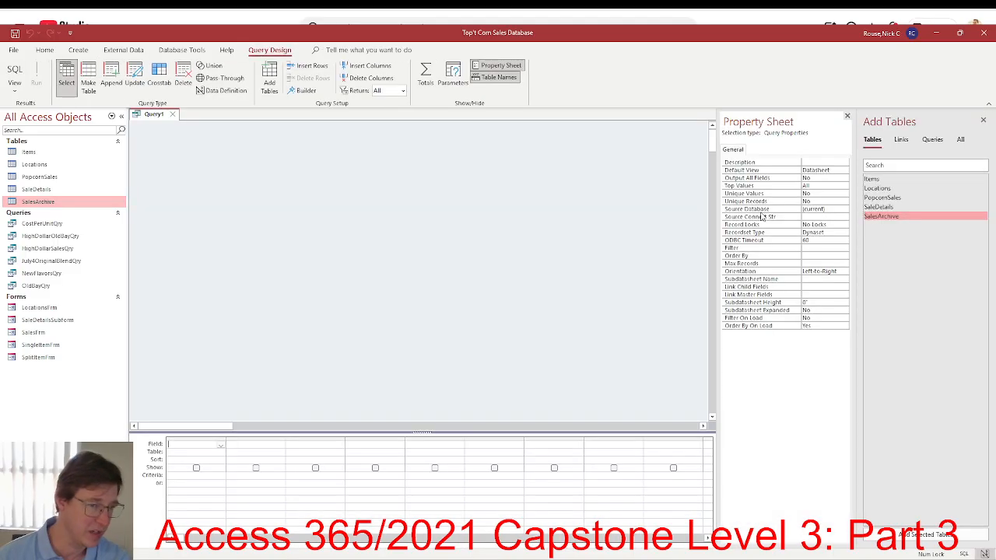
pyautogui.click(847, 116)
pyautogui.doubleClick(901, 216)
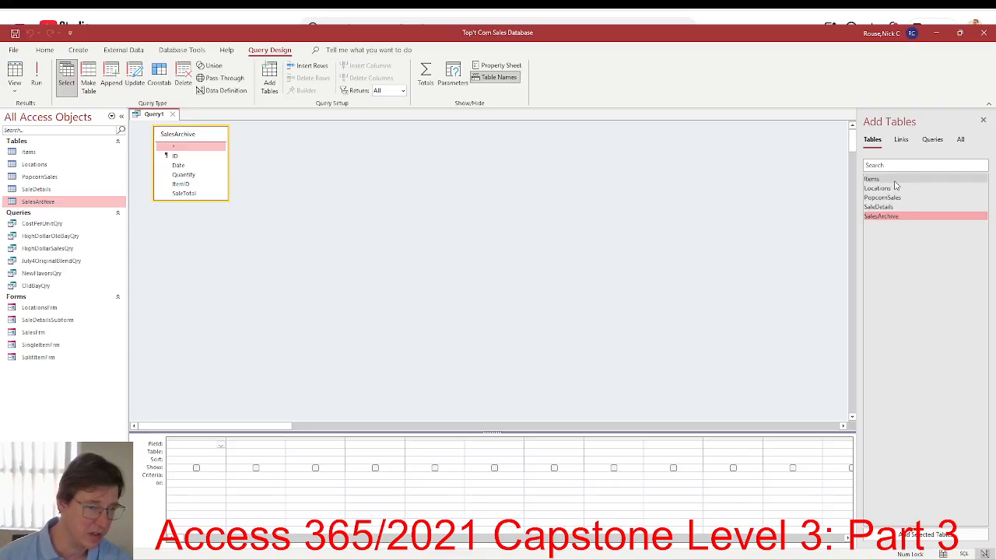
pyautogui.doubleClick(875, 180)
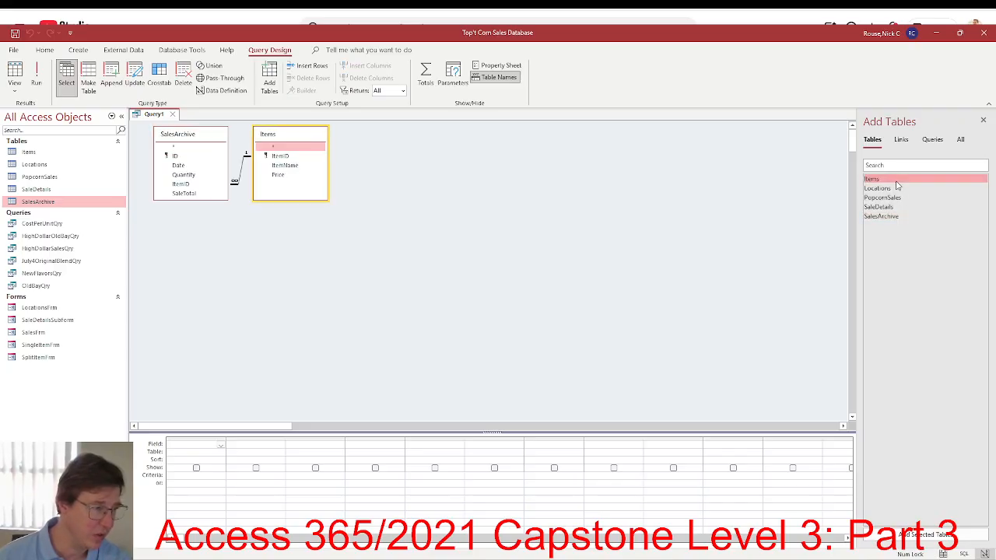
# Close the Add Tables pane, move the Items table away from SalesArchive, and check the field order in instruction 24a.
pyautogui.click(983, 121)
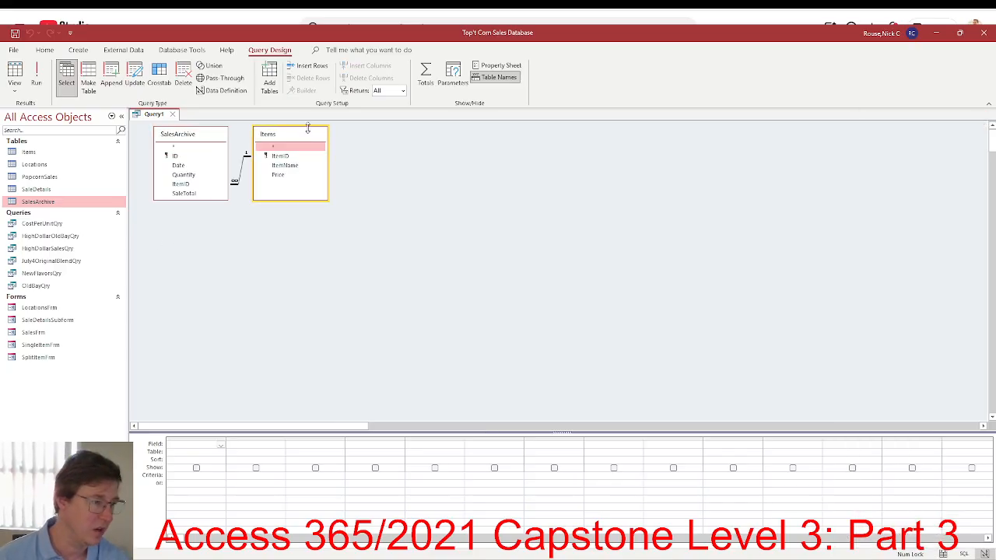
pyautogui.moveTo(308, 130); pyautogui.dragTo(348, 145)
pyautogui.hotkey('alt', 'Tab')
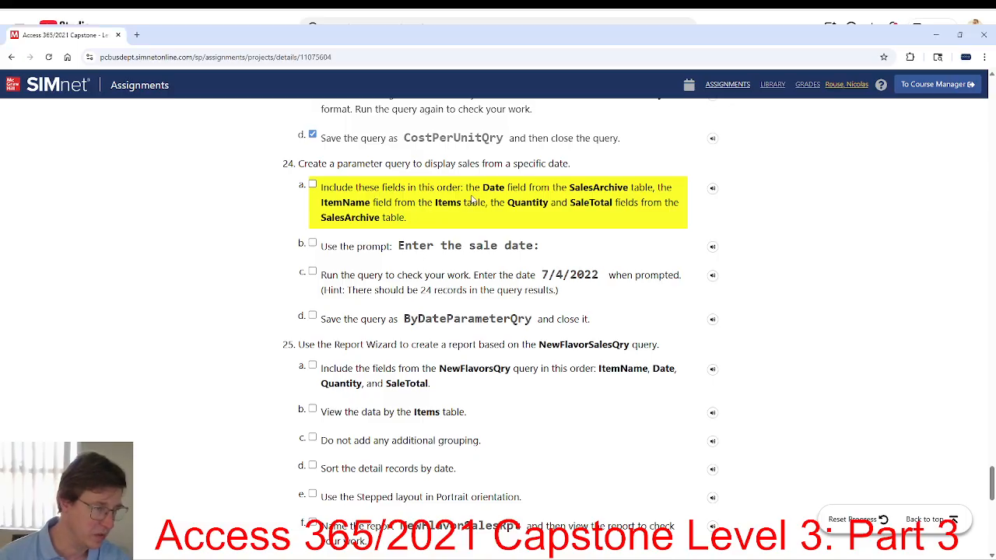
pyautogui.hotkey('alt', 'Tab')
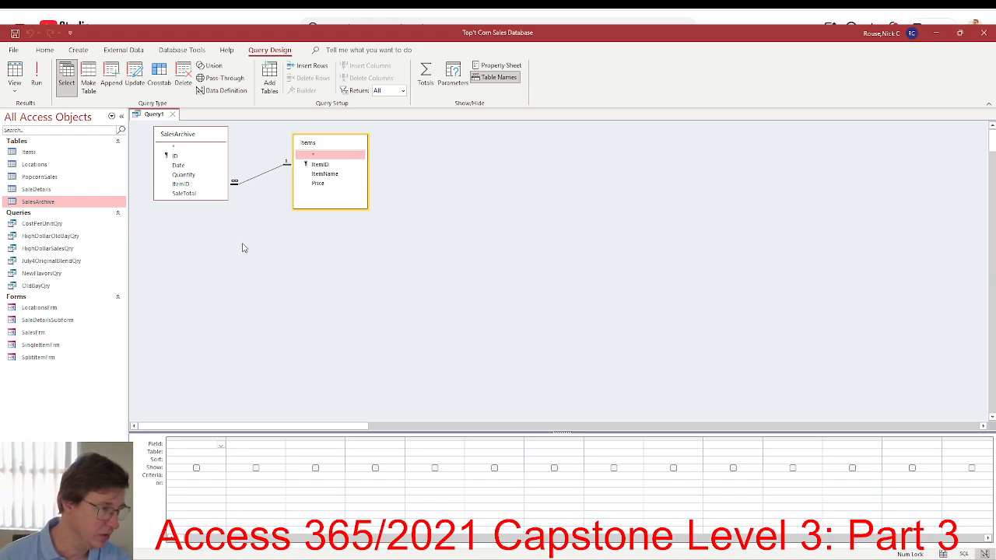
# Add Date from SalesArchive, ItemName from Items, and SaleTotal from SalesArchive to the query grid, checking the order against instruction 24a.
pyautogui.doubleClick(178, 165)
pyautogui.hotkey('alt', 'Tab')
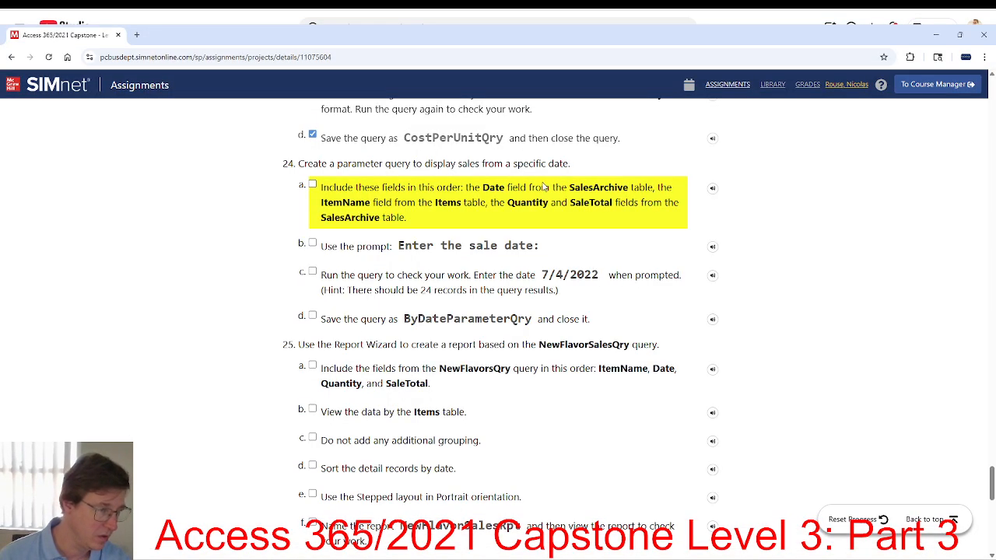
pyautogui.hotkey('alt', 'Tab')
pyautogui.doubleClick(333, 174)
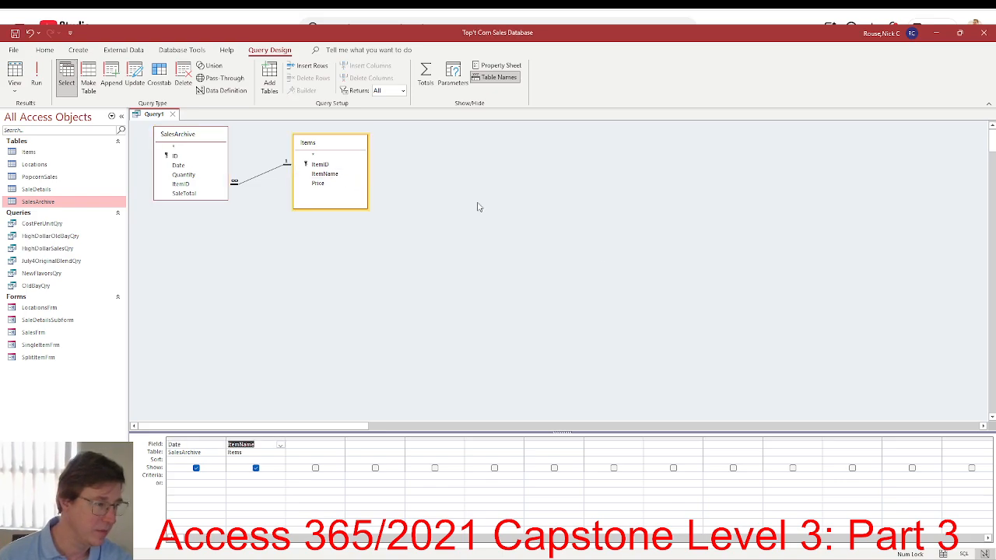
pyautogui.hotkey('alt', 'Tab')
pyautogui.hotkey('alt', 'Tab')
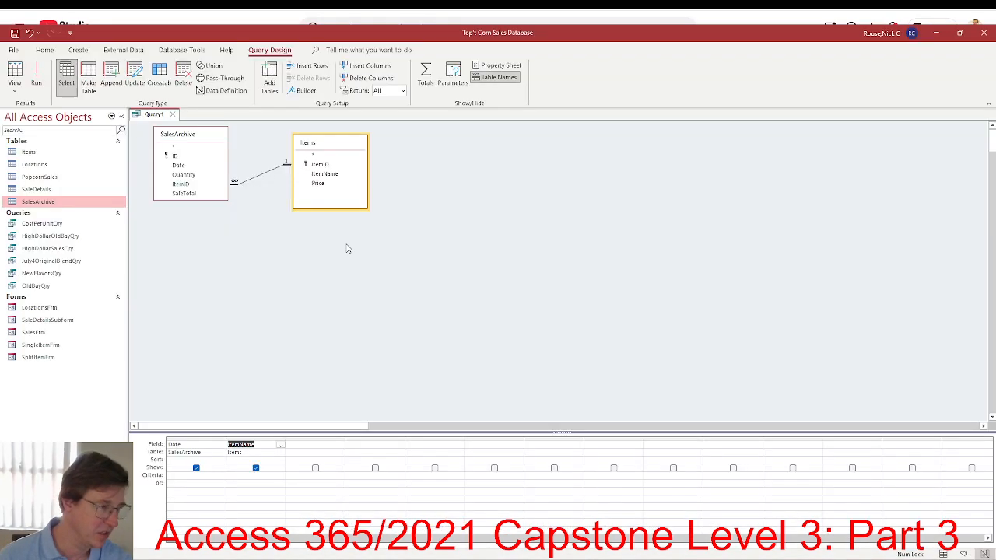
pyautogui.doubleClick(184, 193)
# Mark instruction 24a as completed on the assignment page and select the prompt text "Enter the sale date:" in instruction 24b.
pyautogui.hotkey('alt', 'Tab')
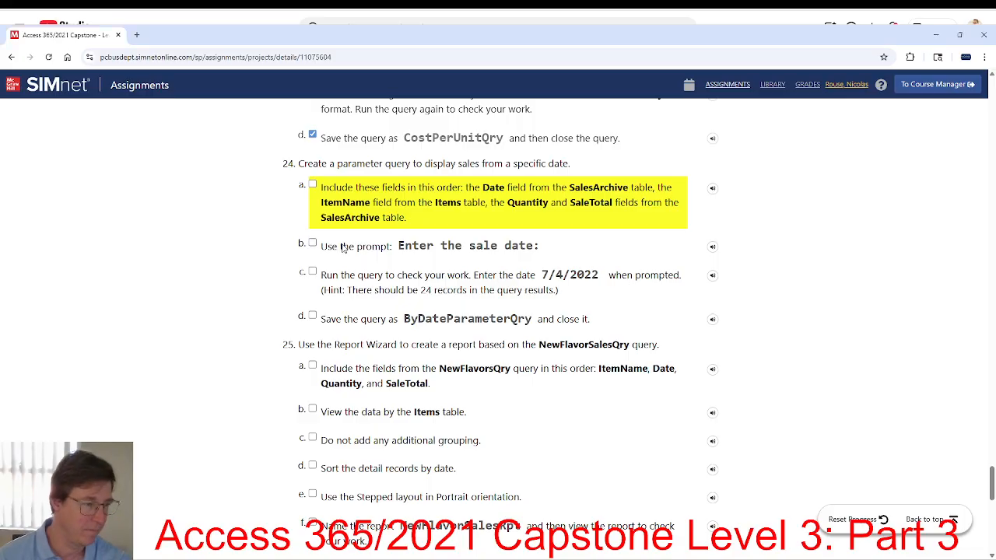
pyautogui.click(312, 187)
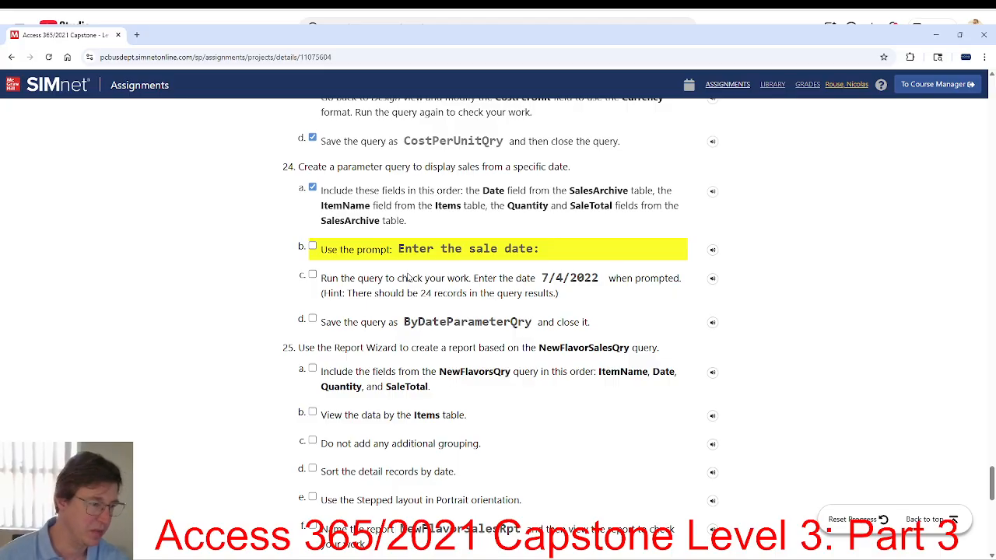
pyautogui.moveTo(399, 252); pyautogui.dragTo(539, 249)
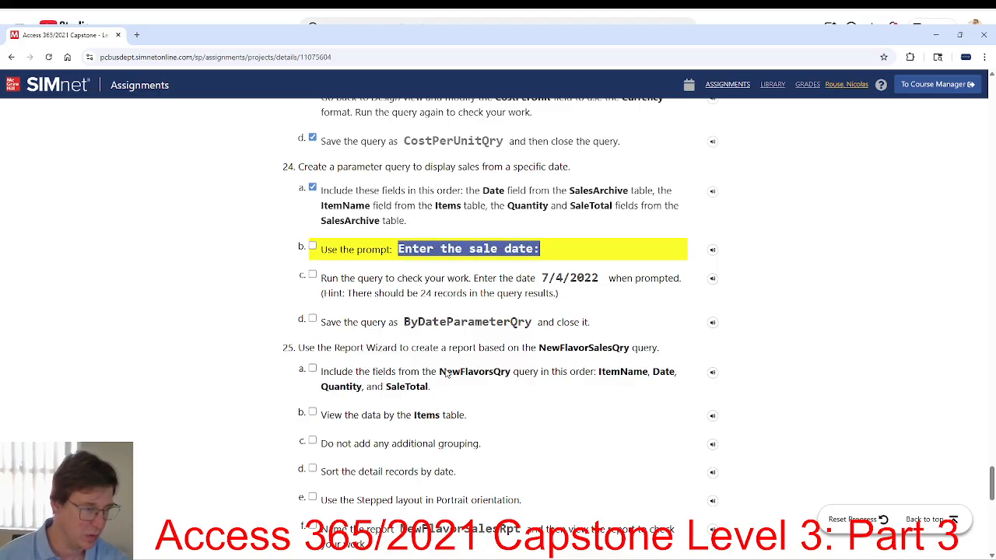
# Switch to Access and set the Date field's criteria to the parameter prompt [Enter the sale date:].
pyautogui.hotkey('alt', 'Tab')
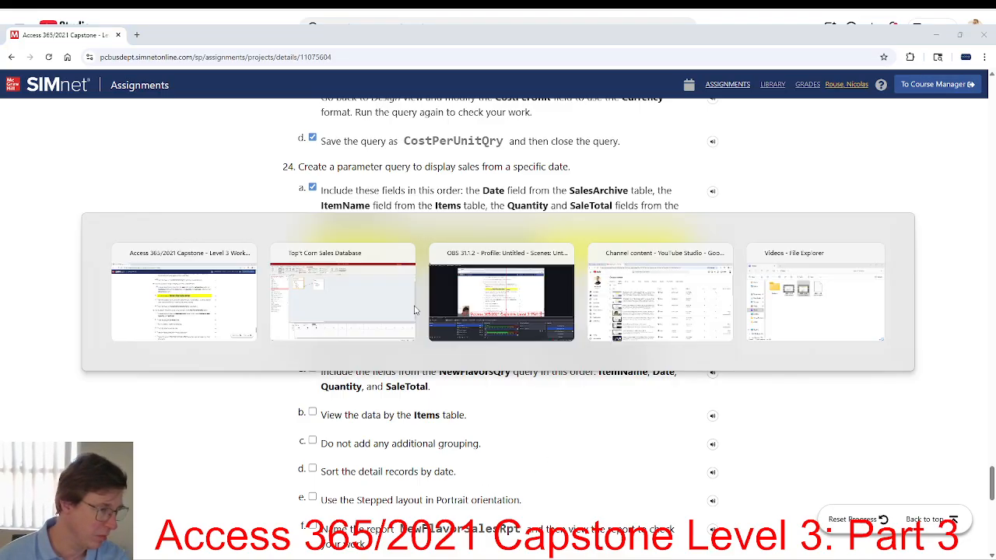
pyautogui.click(366, 303)
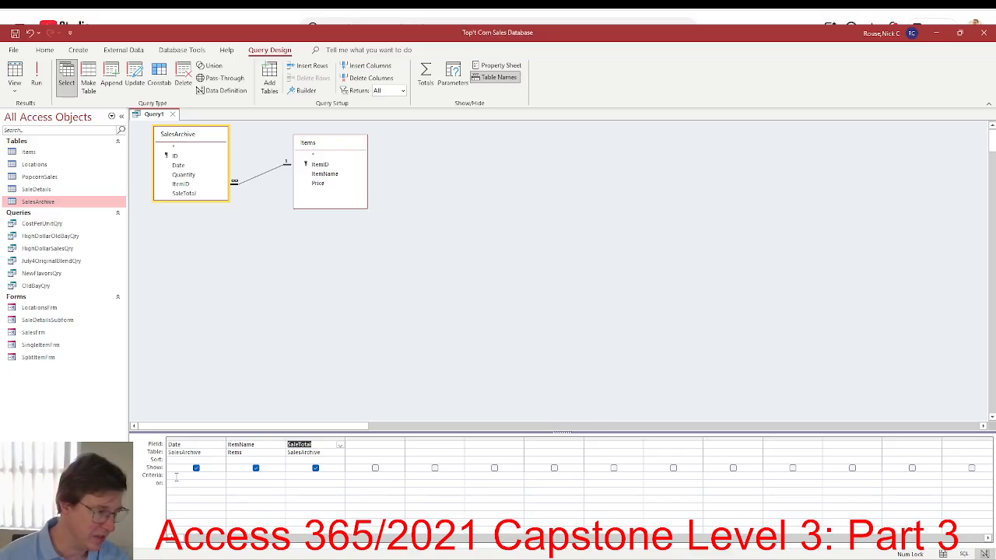
pyautogui.click(177, 475)
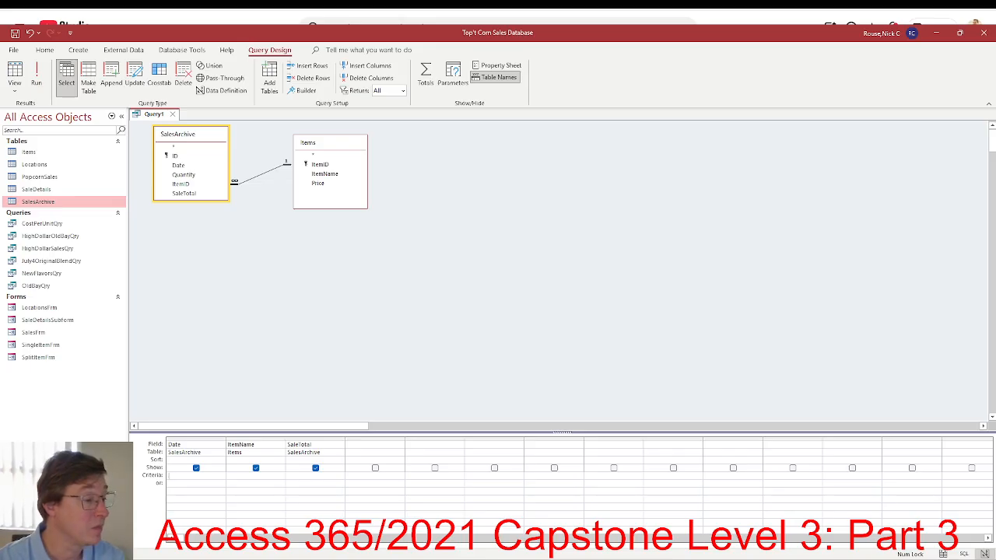
pyautogui.write('[Enter the sale date:]')
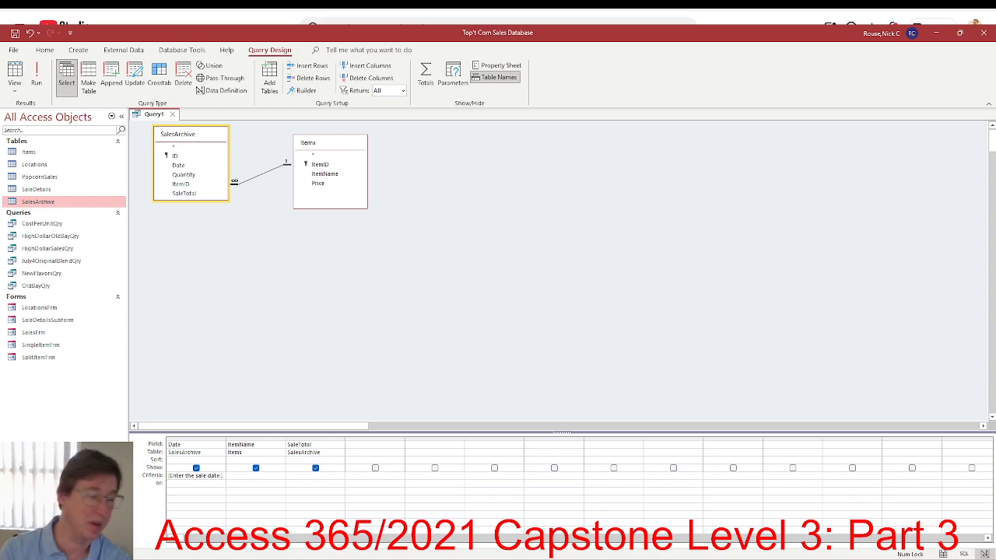
# Mark instruction 24b as completed on the assignment page and read instruction 24c for the test date.
pyautogui.hotkey('alt', 'Tab')
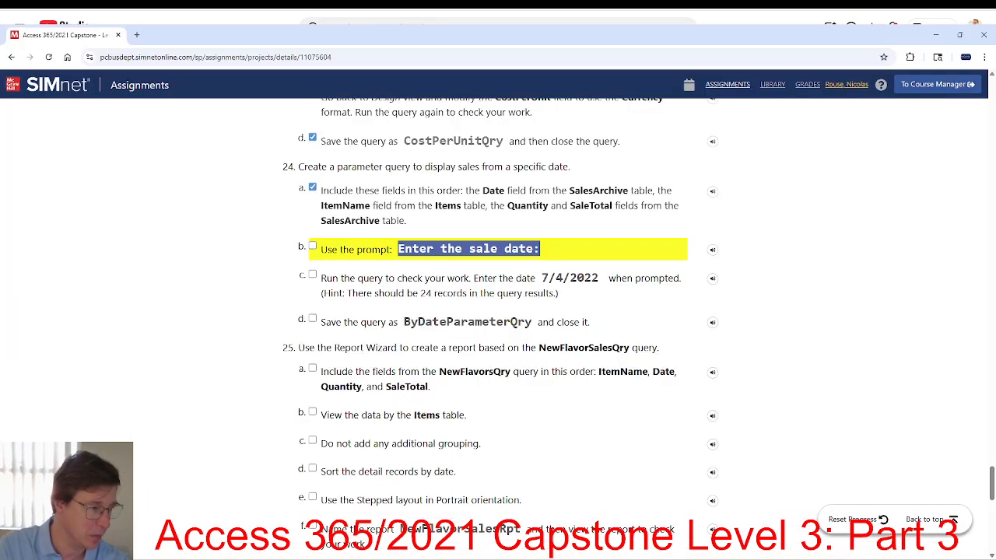
pyautogui.click(309, 248)
pyautogui.click(313, 247)
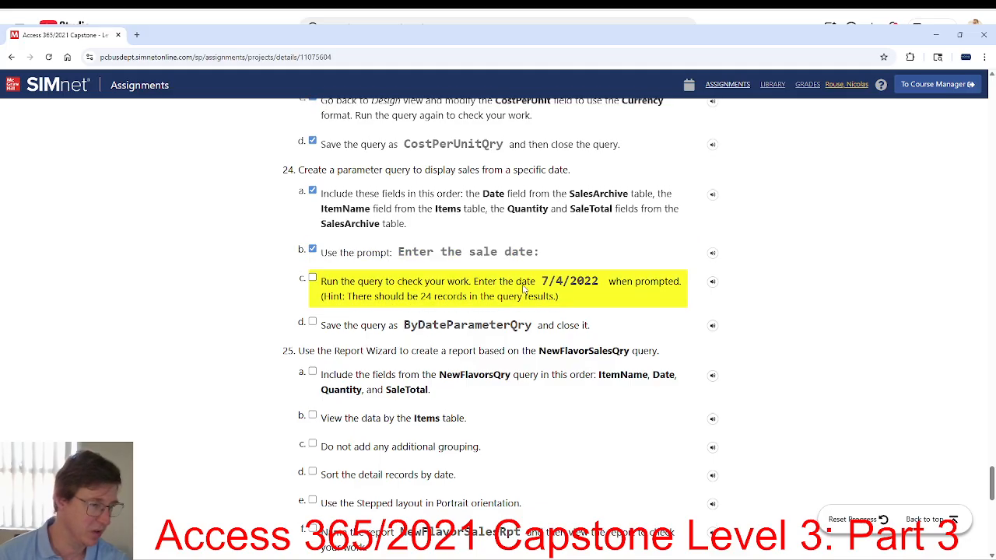
# Switch to Access and run the parameter query with the sale date 7/4/2022.
pyautogui.hotkey('alt', 'Tab')
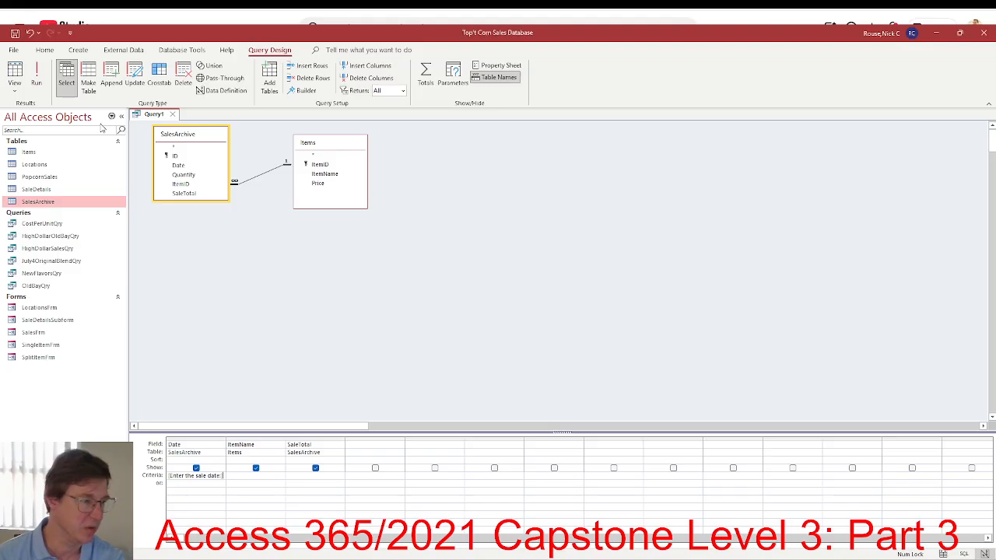
pyautogui.click(39, 74)
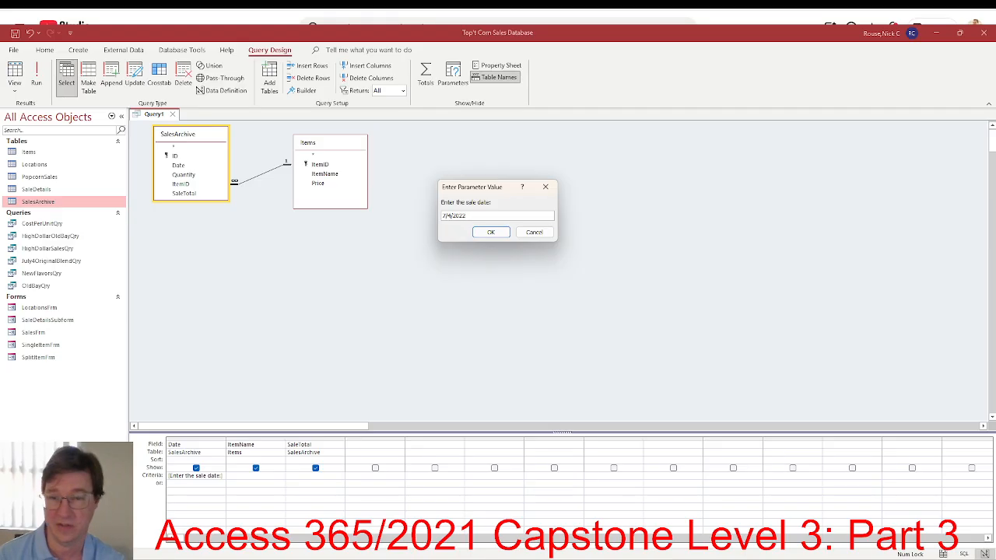
pyautogui.write('7/4/2022')
pyautogui.click(490, 232)
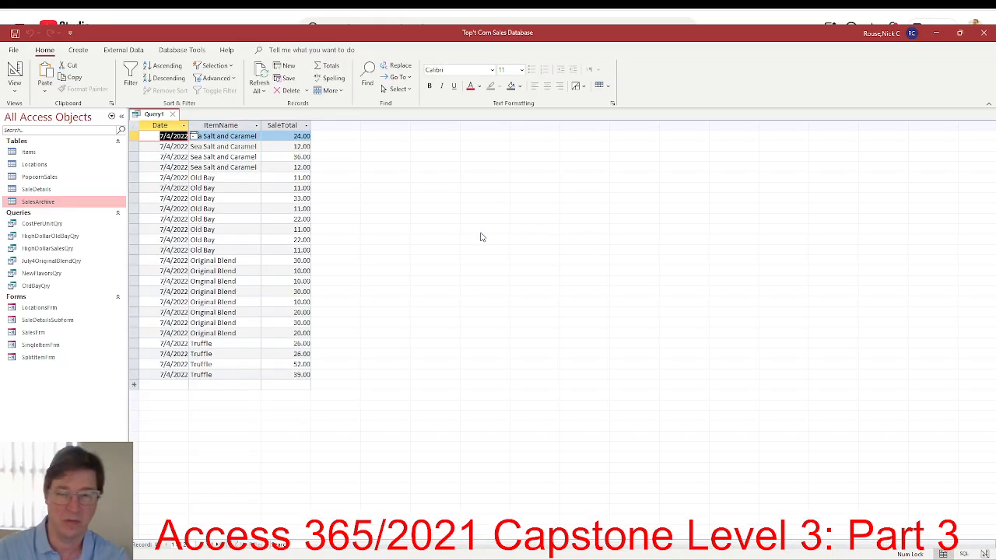
# Mark instruction 24c as completed on the assignment page and copy the query name ByDateParameterQry from instruction 24d.
pyautogui.hotkey('alt', 'Tab')
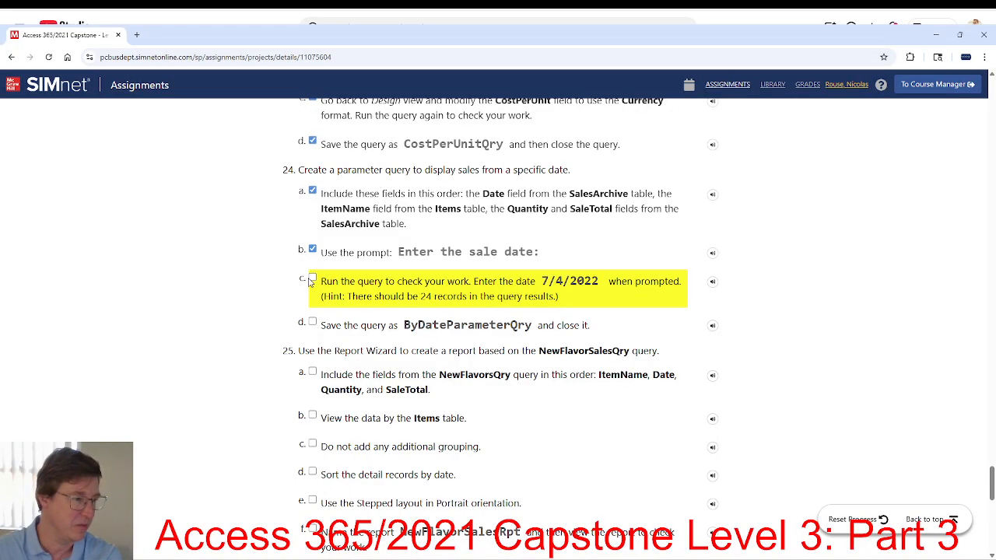
pyautogui.click(311, 282)
pyautogui.moveTo(533, 330); pyautogui.dragTo(406, 333)
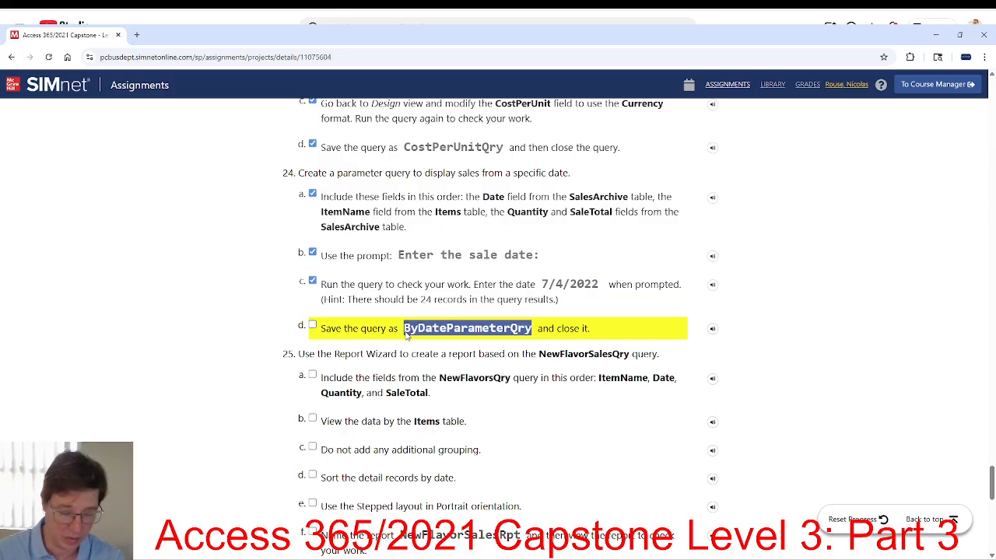
pyautogui.hotkey('ctrl', 'c')
# Switch to Access and save the query as ByDateParameterQry.
pyautogui.hotkey('alt', 'Tab')
pyautogui.hotkey('ctrl', 's')
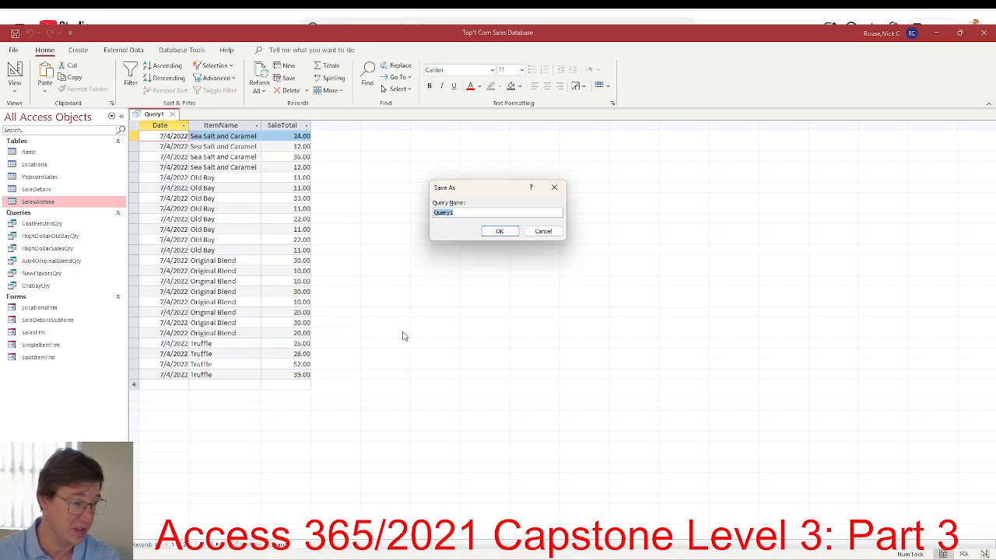
pyautogui.hotkey('ctrl', 'v')
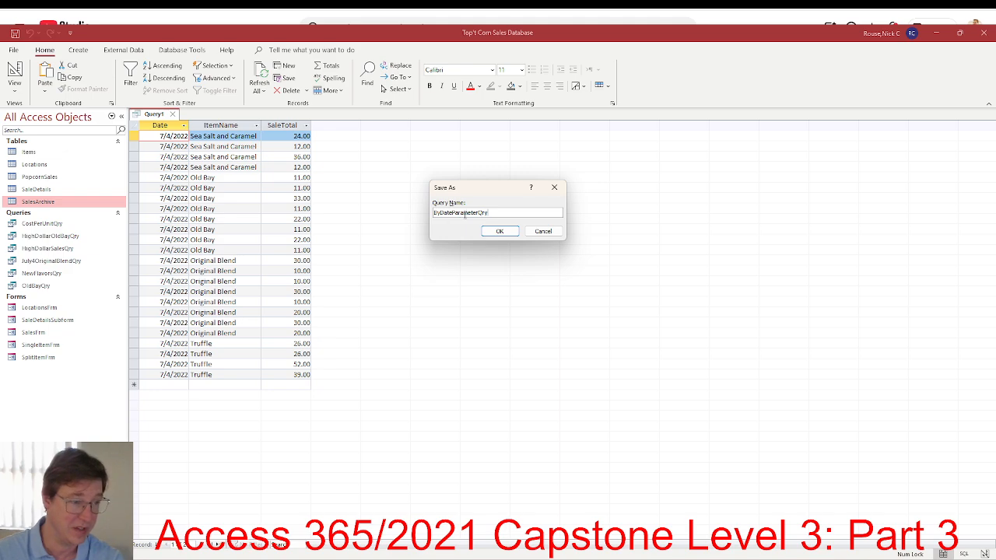
pyautogui.click(502, 231)
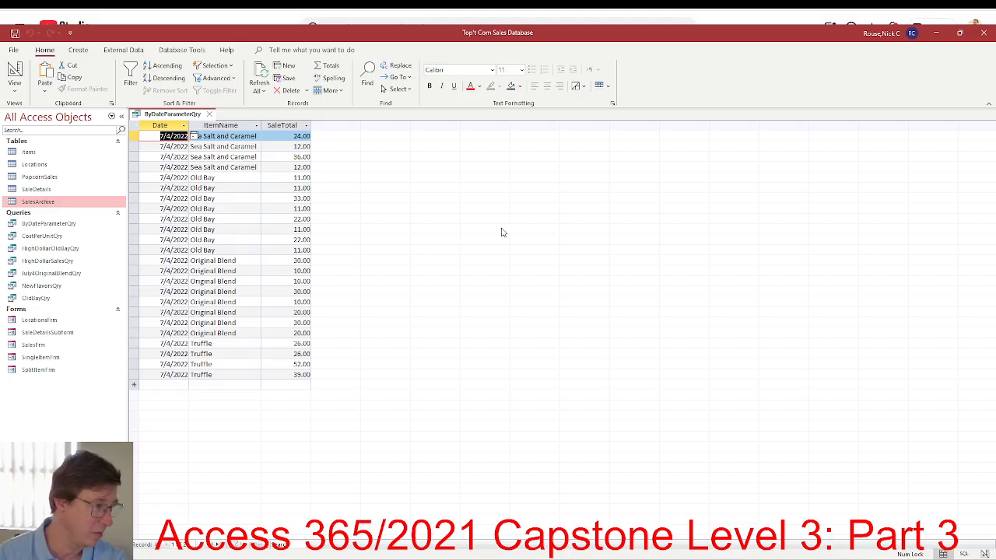
# Mark instruction 24d as completed on the assignment page, and close ByDateParameterQry in Access.
pyautogui.hotkey('alt', 'Tab')
pyautogui.click(312, 324)
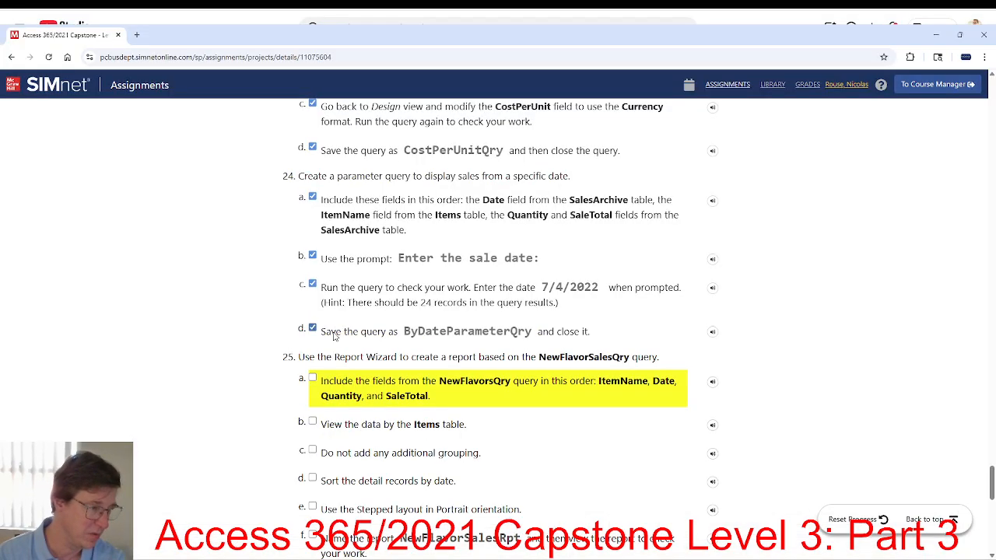
pyautogui.hotkey('alt', 'Tab')
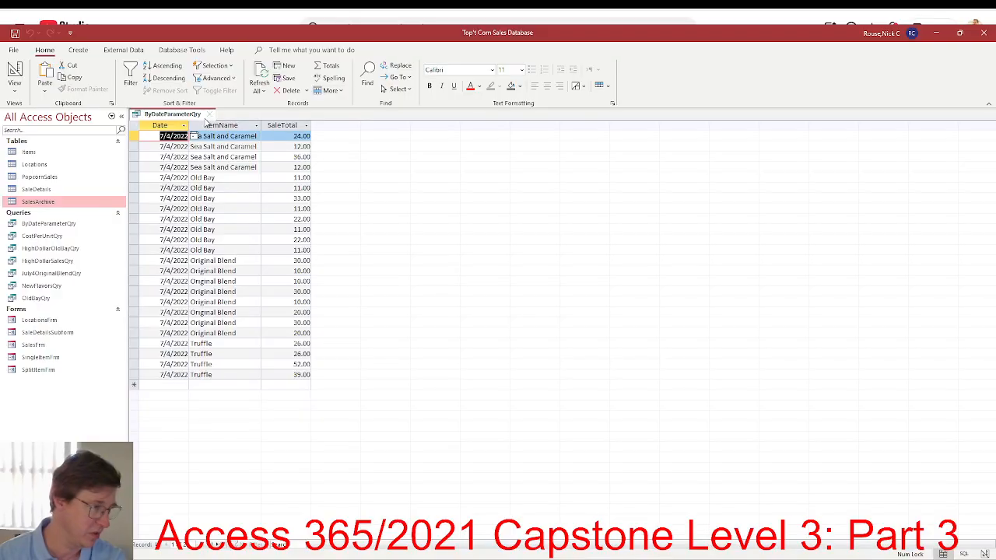
pyautogui.click(210, 115)
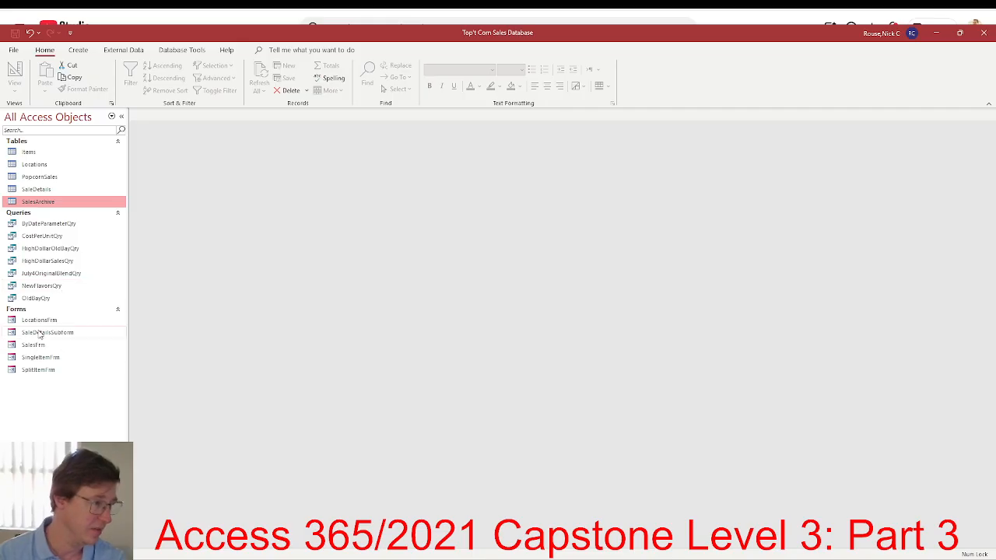
# Read instruction 25 on the assignment page, start the Report Wizard in Access, and check the required report fields.
pyautogui.hotkey('alt', 'Tab')
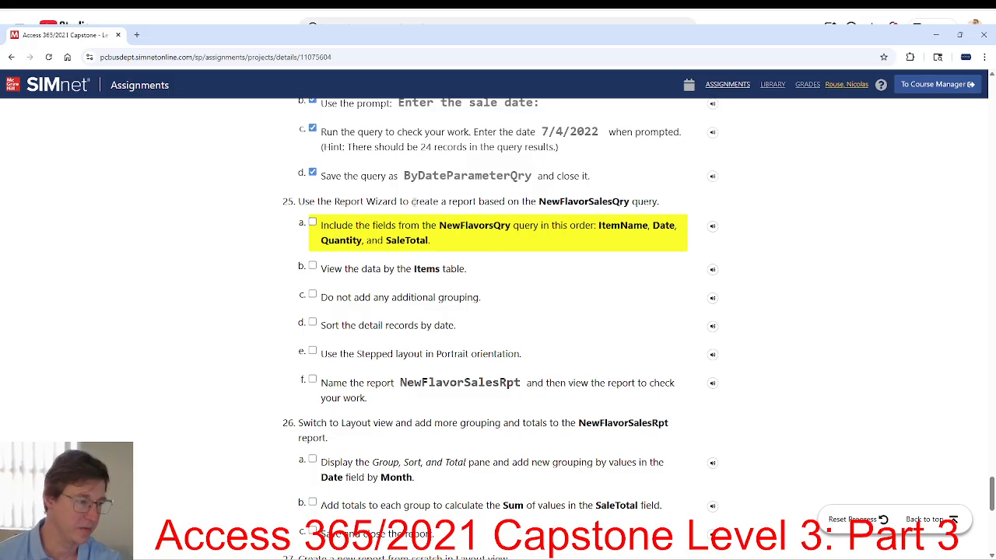
pyautogui.hotkey('alt', 'Tab')
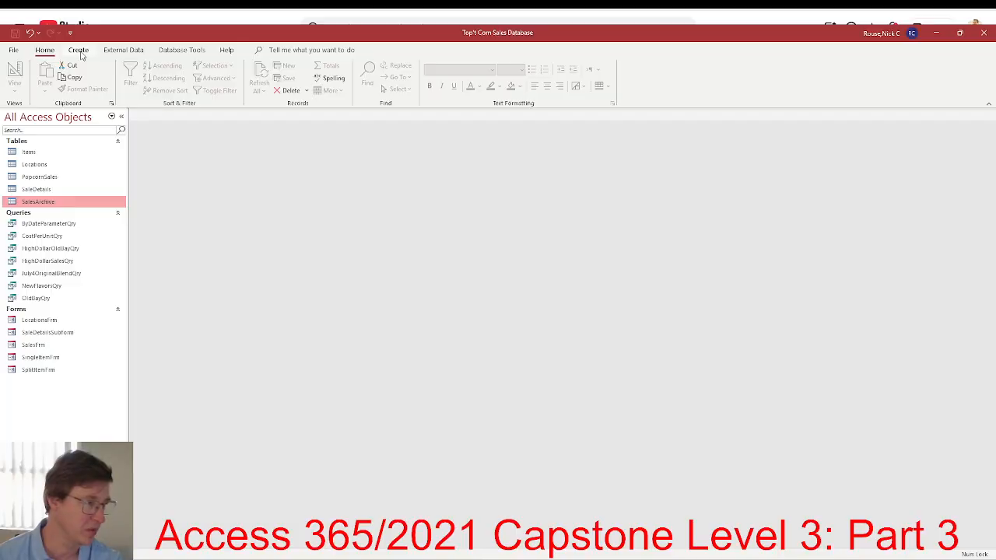
pyautogui.click(79, 49)
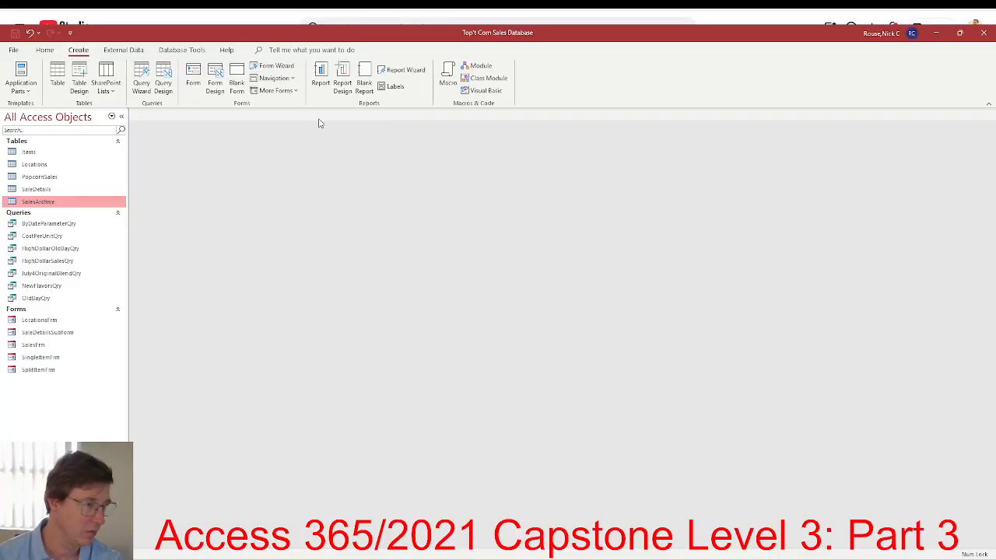
pyautogui.click(400, 71)
pyautogui.hotkey('alt', 'Tab')
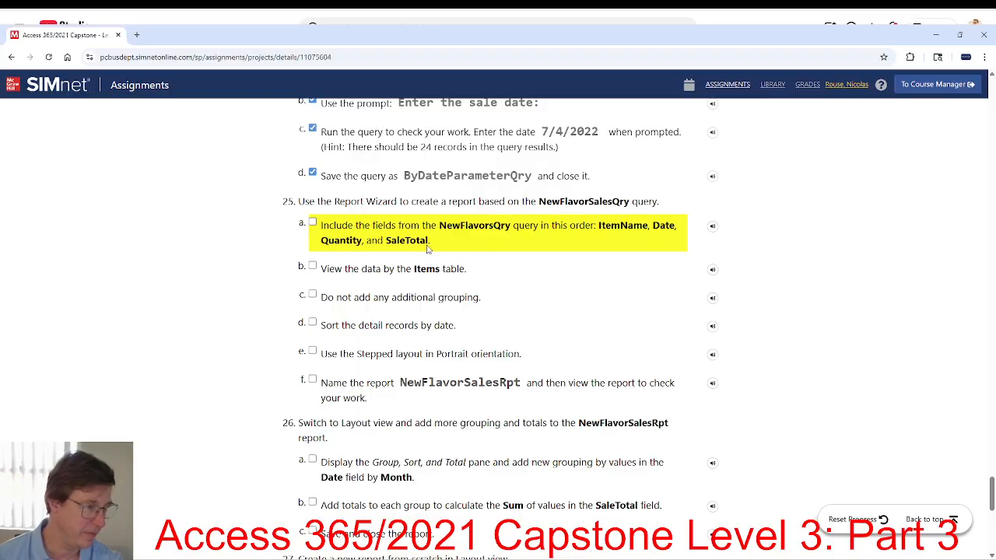
pyautogui.hotkey('alt', 'Tab')
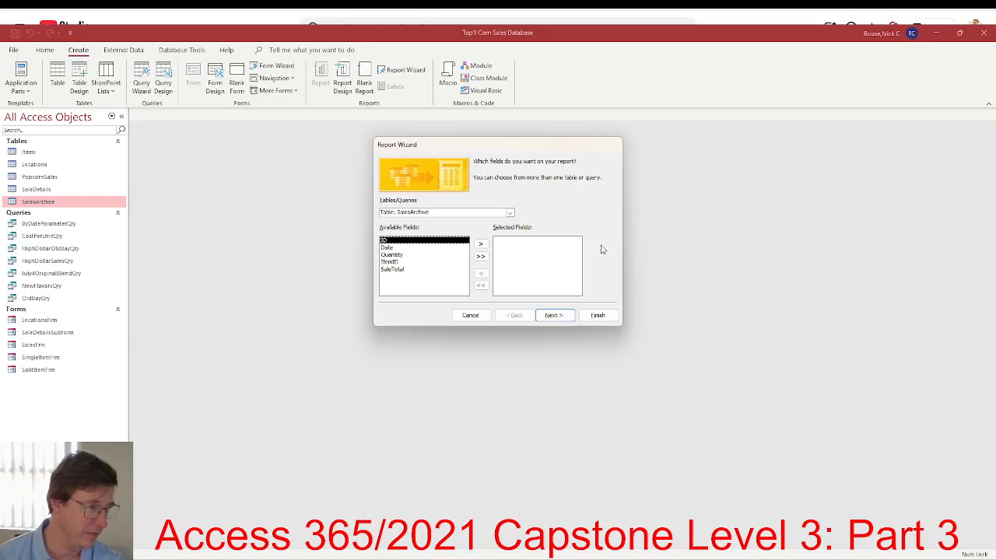
# Choose the NewFlavorsQry query as the report's source, and check the required field order on the assignment page.
pyautogui.click(509, 213)
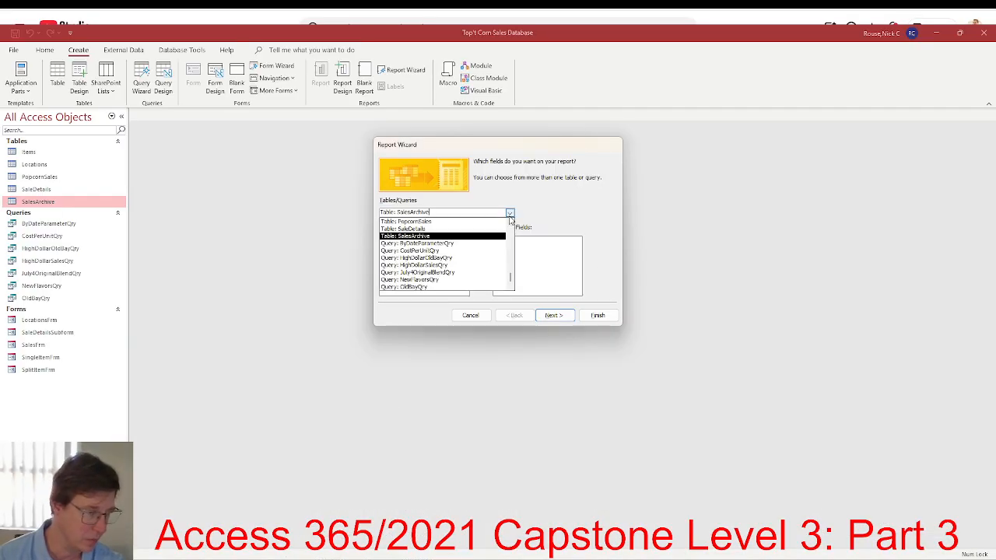
pyautogui.click(432, 280)
pyautogui.hotkey('alt', 'Tab')
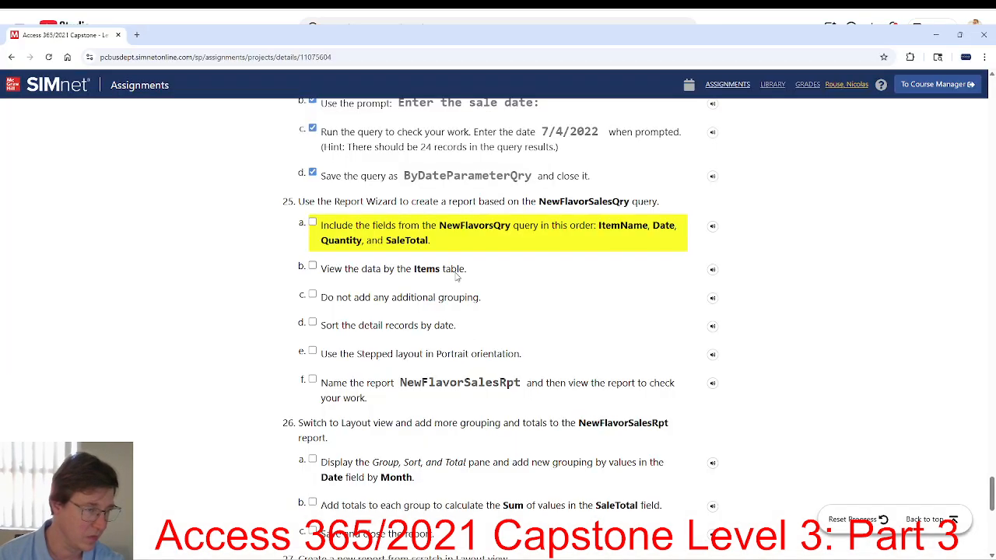
pyautogui.hotkey('alt', 'Tab')
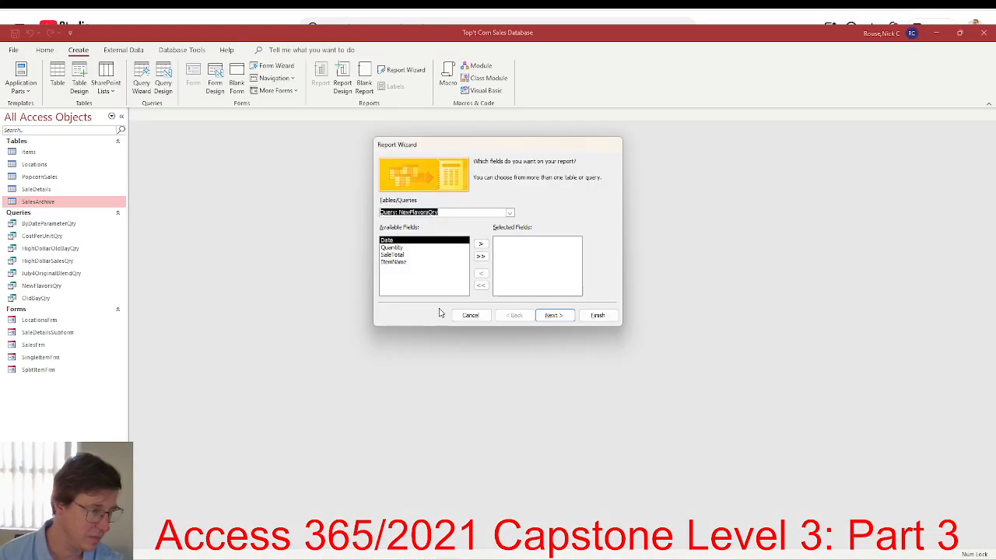
# Add the ItemName, Date, Quantity and SaleTotal fields to the report in that order, checking against instruction 25a on the assignment page.
pyautogui.doubleClick(401, 263)
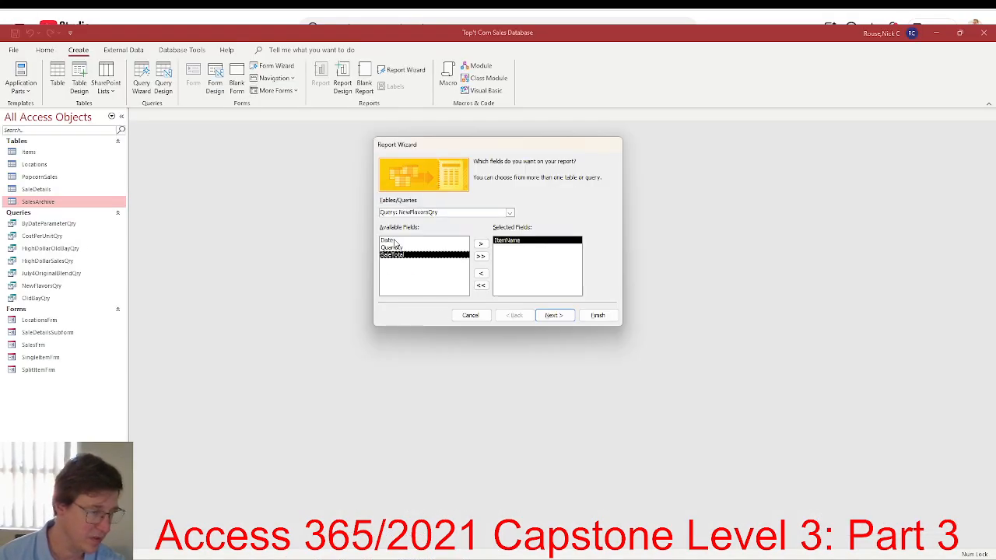
pyautogui.doubleClick(395, 242)
pyautogui.hotkey('alt', 'Tab')
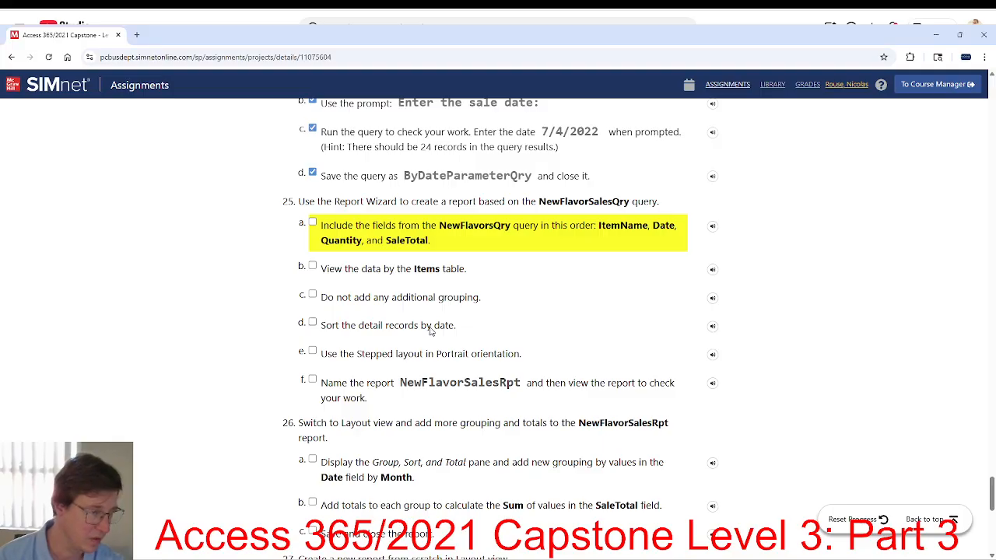
pyautogui.hotkey('alt', 'Tab')
pyautogui.doubleClick(418, 244)
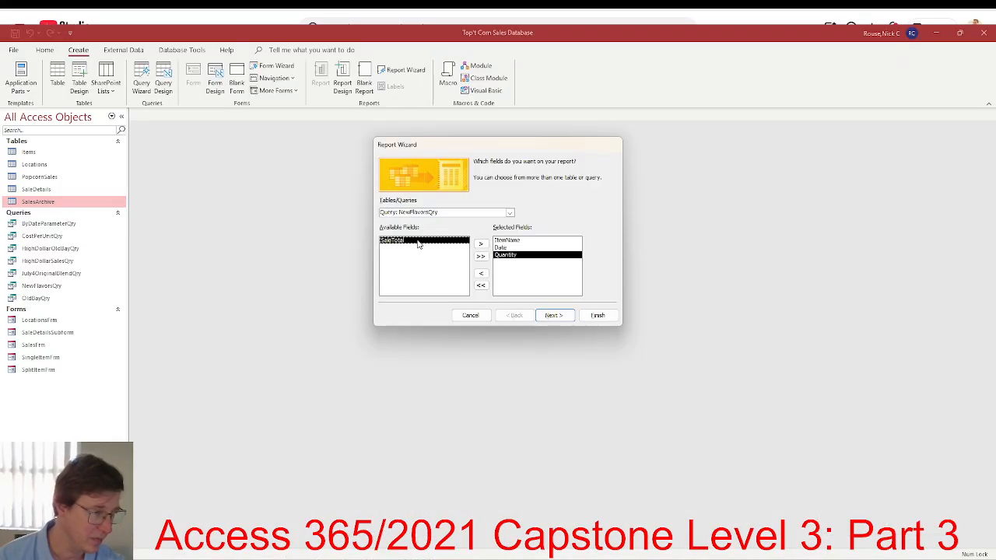
pyautogui.doubleClick(418, 242)
pyautogui.hotkey('alt', 'Tab')
pyautogui.hotkey('alt', 'Tab')
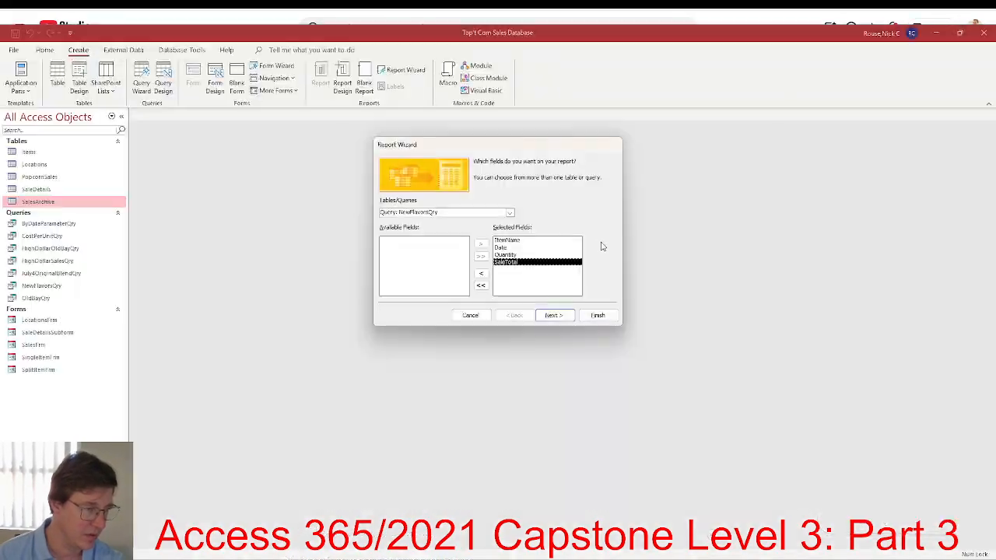
# Advance the wizard to the data view choice, and mark instructions 25a, 25b and 25c as completed on the assignment page.
pyautogui.click(553, 314)
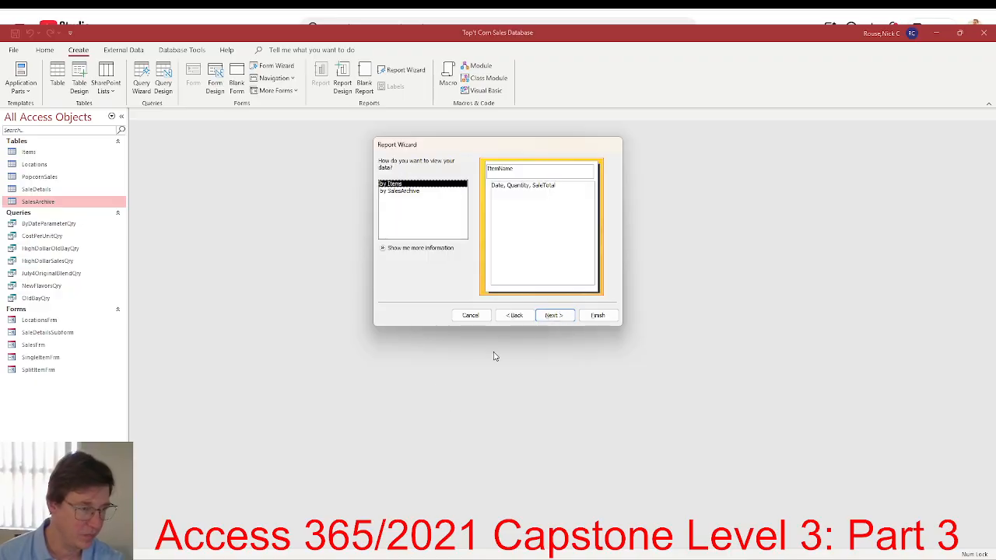
pyautogui.hotkey('alt', 'Tab')
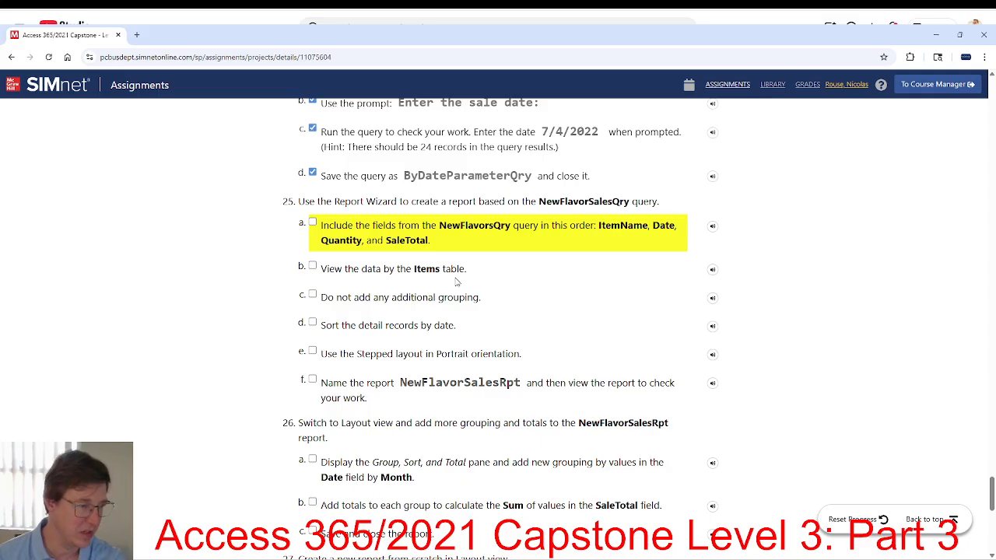
pyautogui.hotkey('alt', 'Tab')
pyautogui.hotkey('alt', 'Tab')
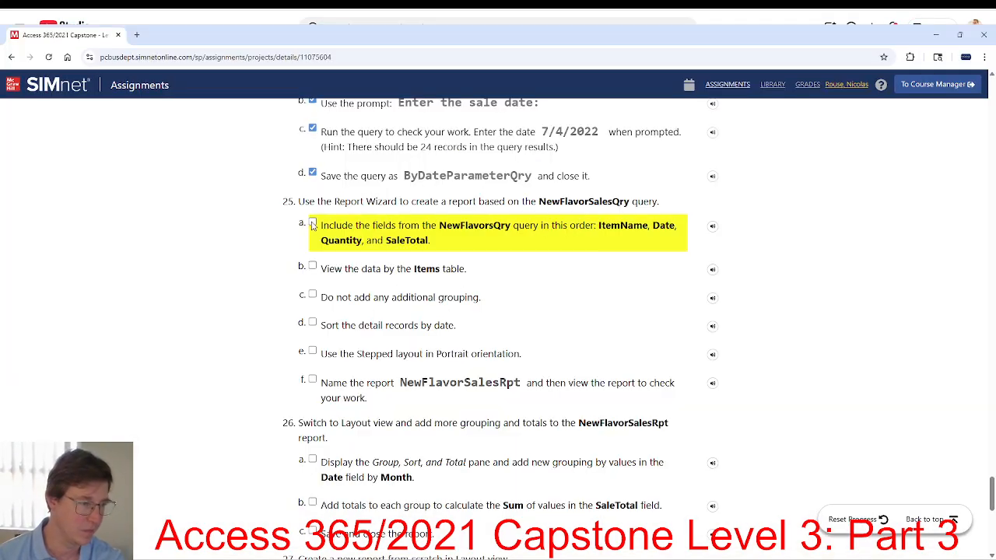
pyautogui.click(313, 222)
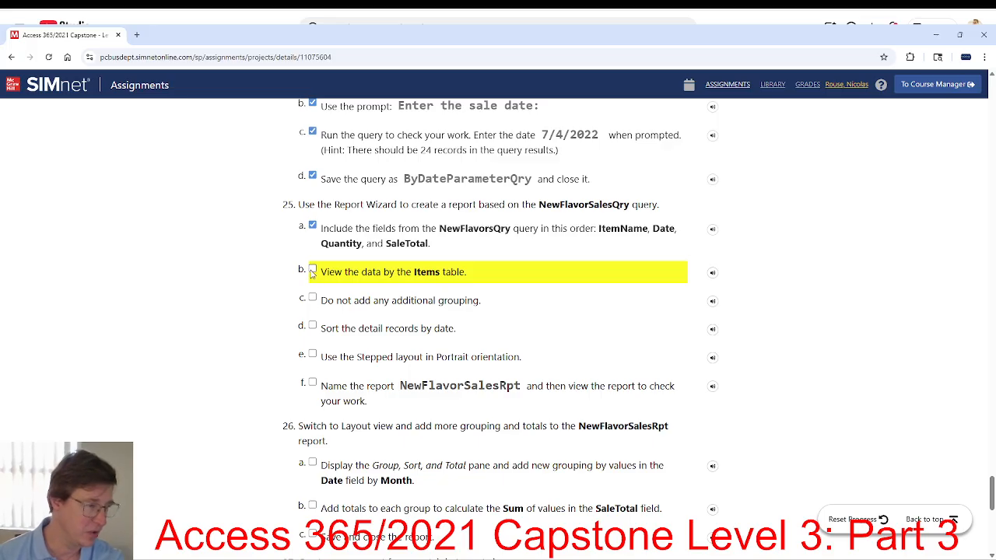
pyautogui.click(313, 270)
pyautogui.click(312, 300)
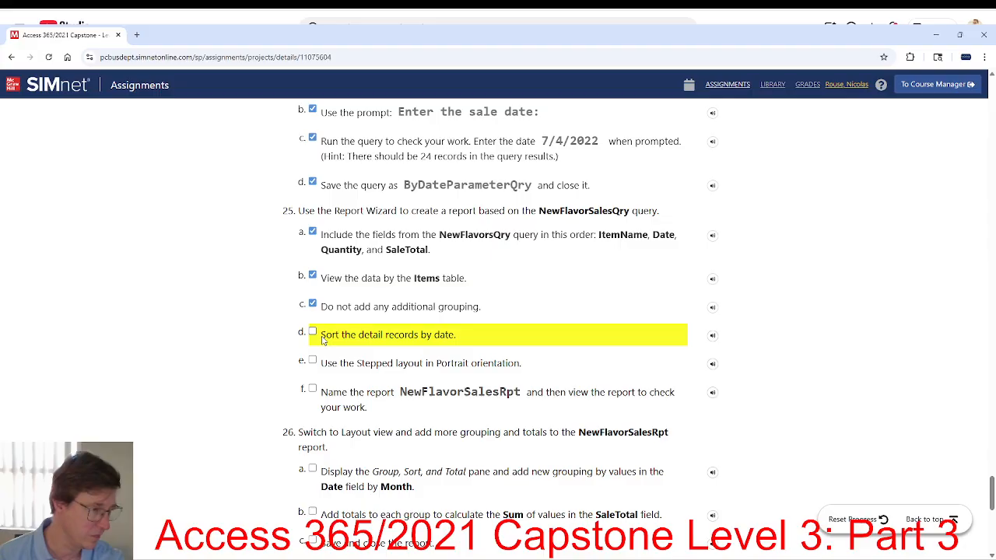
# In the Access Report Wizard, keep the view by Items without additional grouping and sort the detail records by Date.
pyautogui.hotkey('alt', 'Tab')
pyautogui.hotkey('alt', 'Tab')
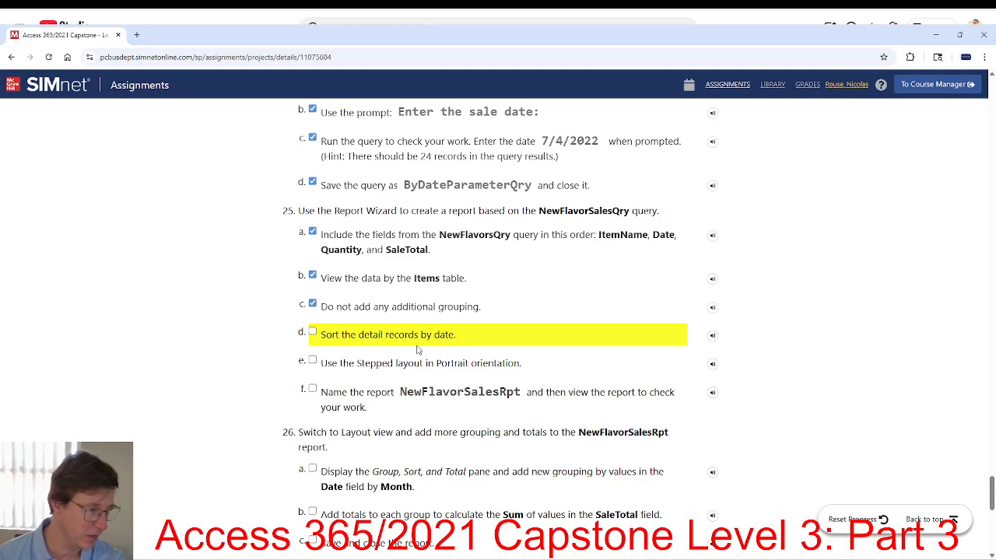
pyautogui.hotkey('alt', 'Tab')
pyautogui.click(552, 317)
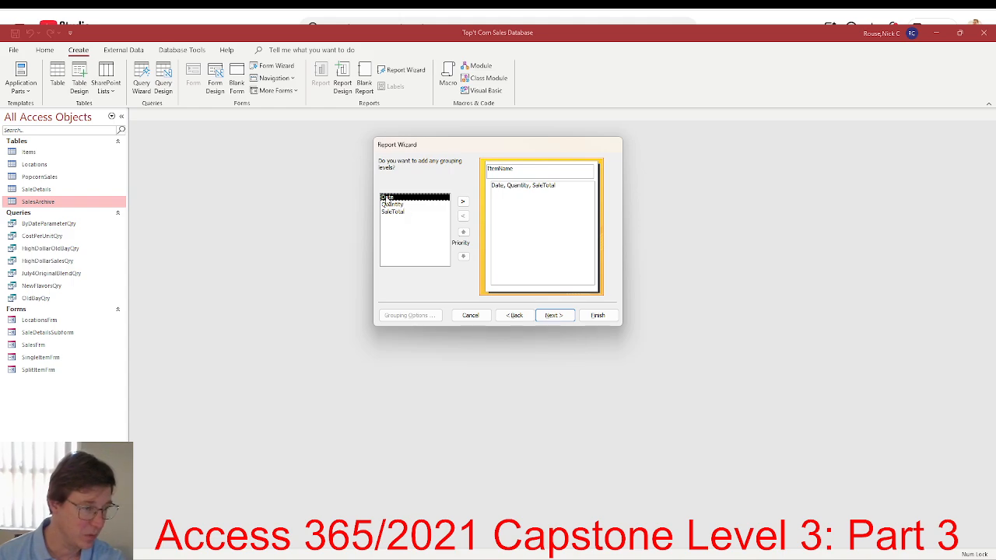
pyautogui.click(551, 315)
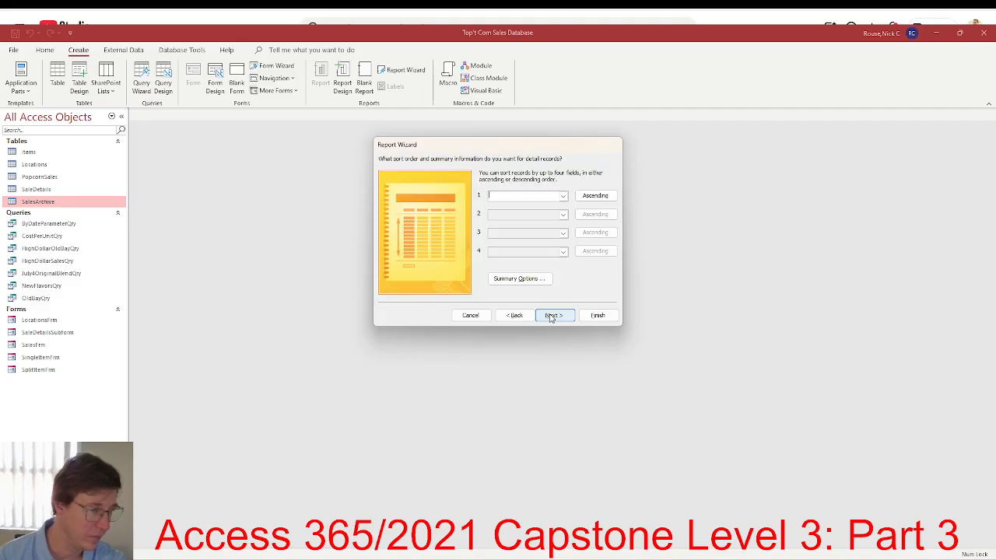
pyautogui.click(563, 195)
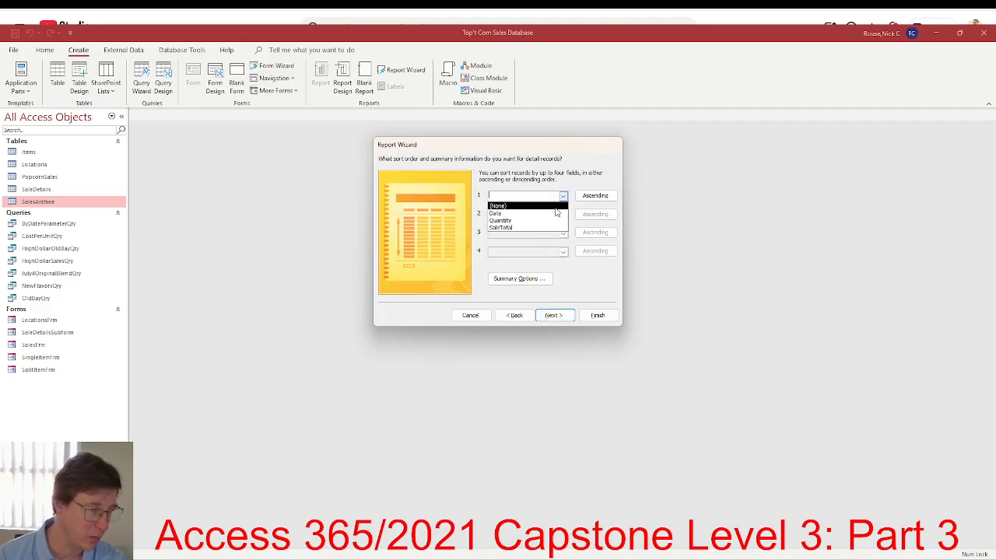
pyautogui.click(547, 221)
# Mark instructions 25d and 25e as completed on the assignment page, keeping the Stepped layout and Portrait orientation in the Access wizard.
pyautogui.hotkey('alt', 'Tab')
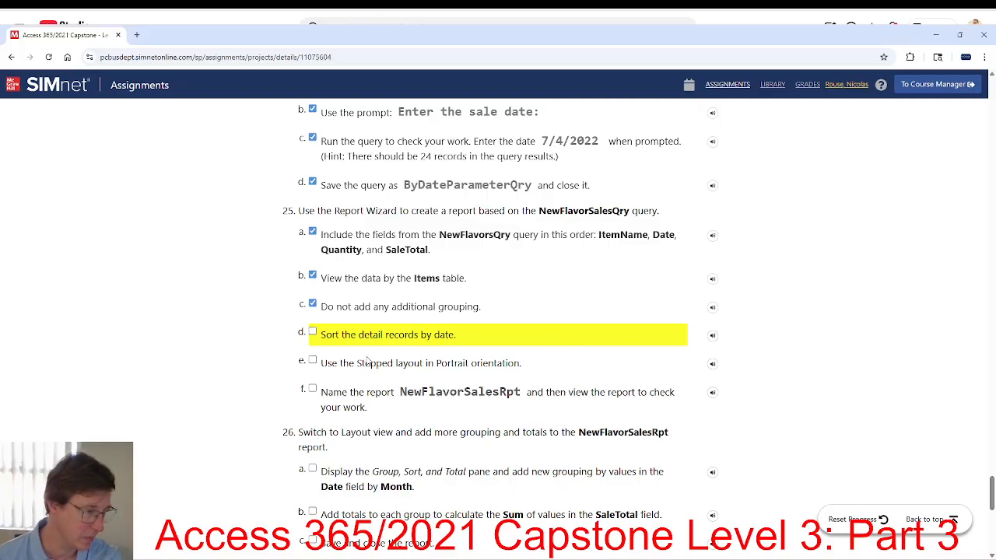
pyautogui.click(313, 332)
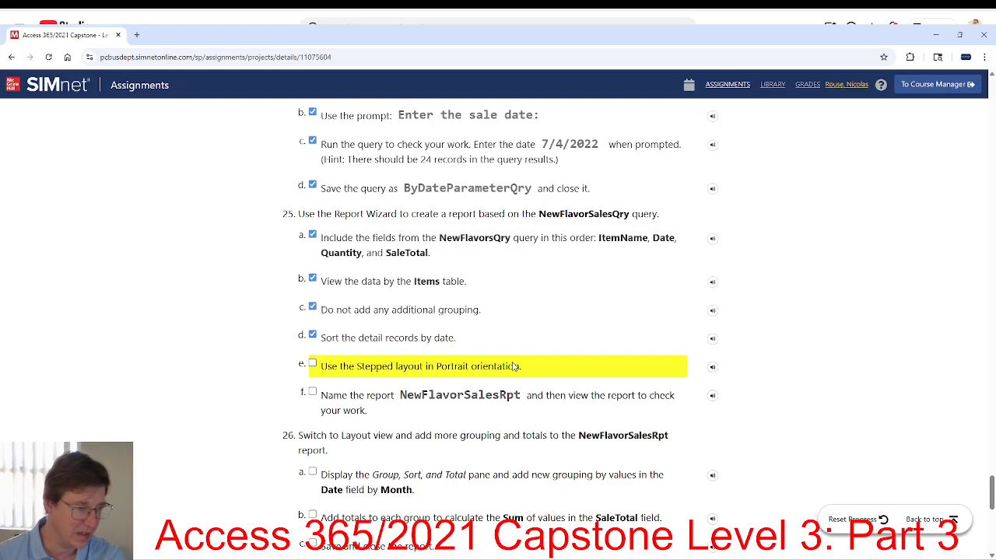
pyautogui.hotkey('alt', 'Tab')
pyautogui.click(557, 317)
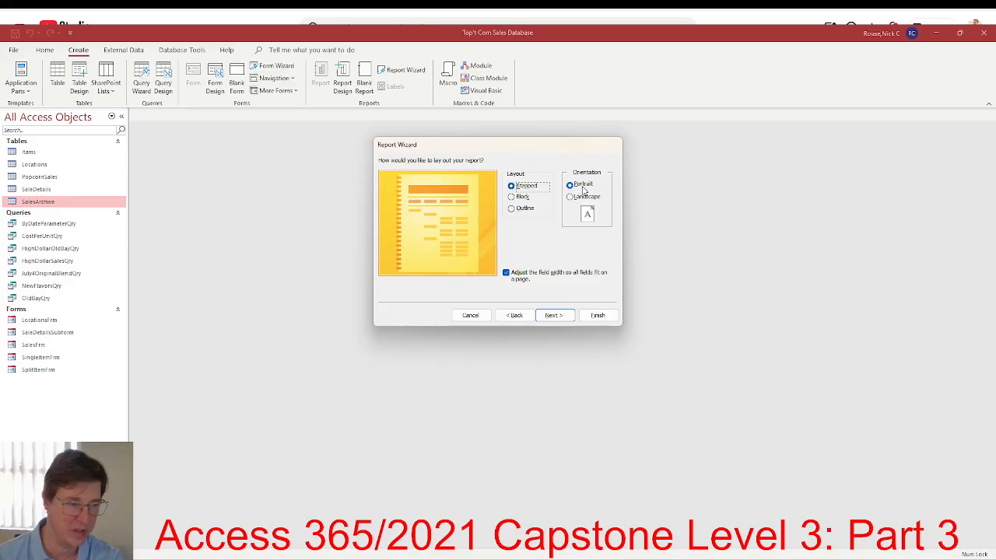
pyautogui.hotkey('alt', 'Tab')
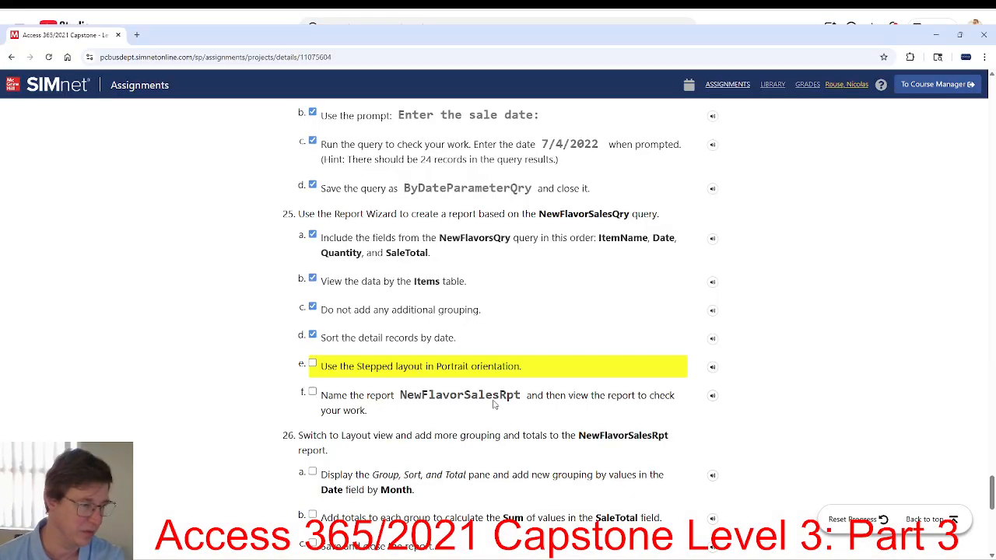
pyautogui.click(314, 365)
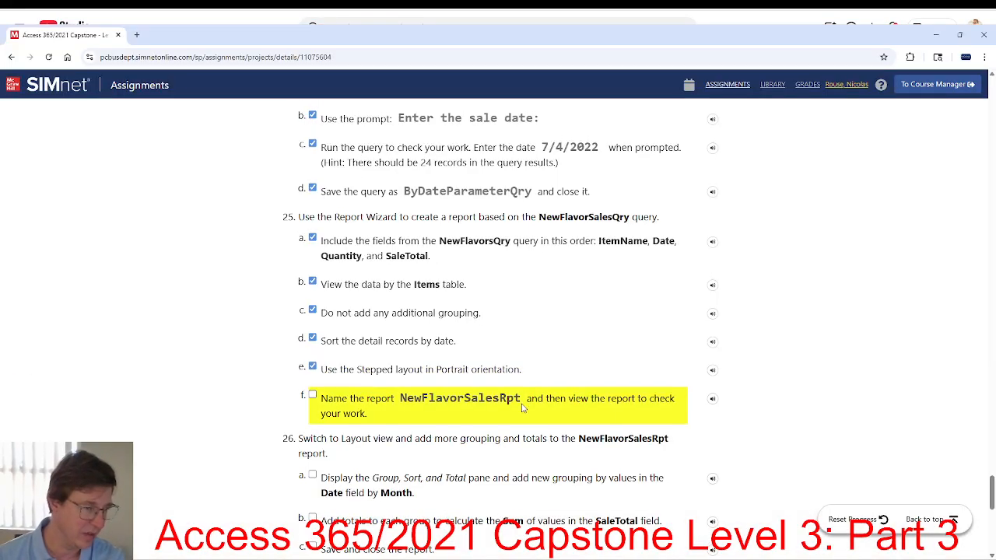
# Copy the report name from instruction 25f and title the report NewFlavorSalesRpt in the Access wizard.
pyautogui.moveTo(522, 399); pyautogui.dragTo(401, 408)
pyautogui.hotkey('ctrl', 'c')
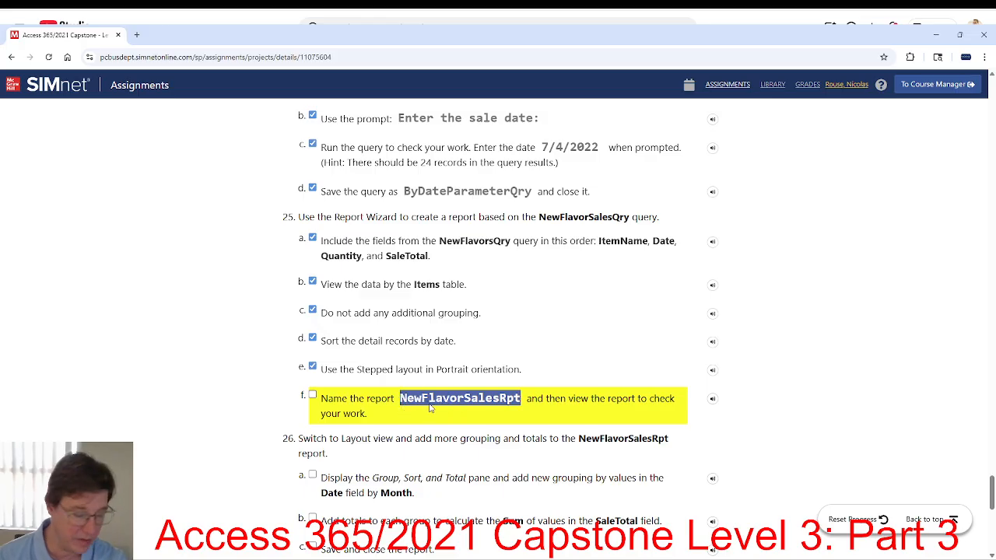
pyautogui.hotkey('alt', 'Tab')
pyautogui.click(553, 315)
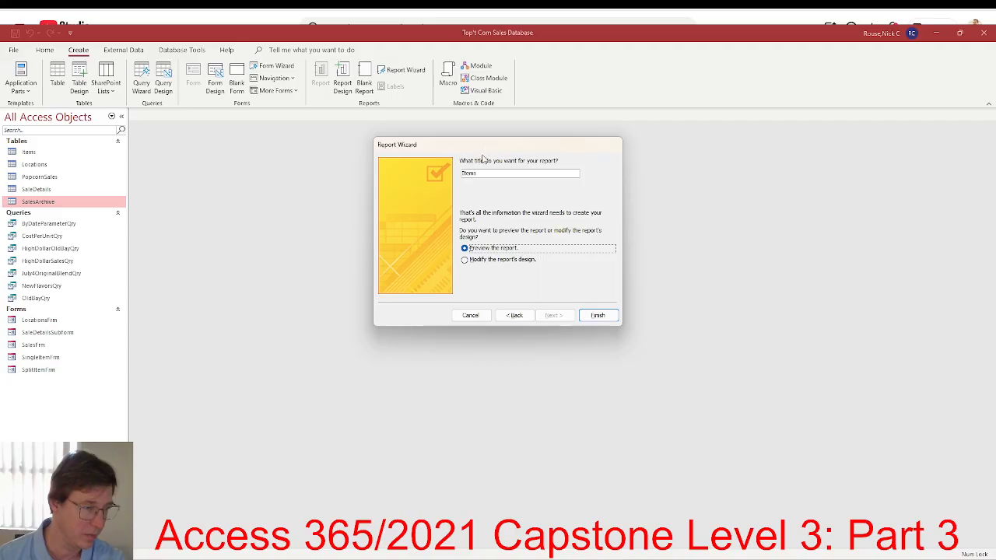
pyautogui.hotkey('ctrl', 'v')
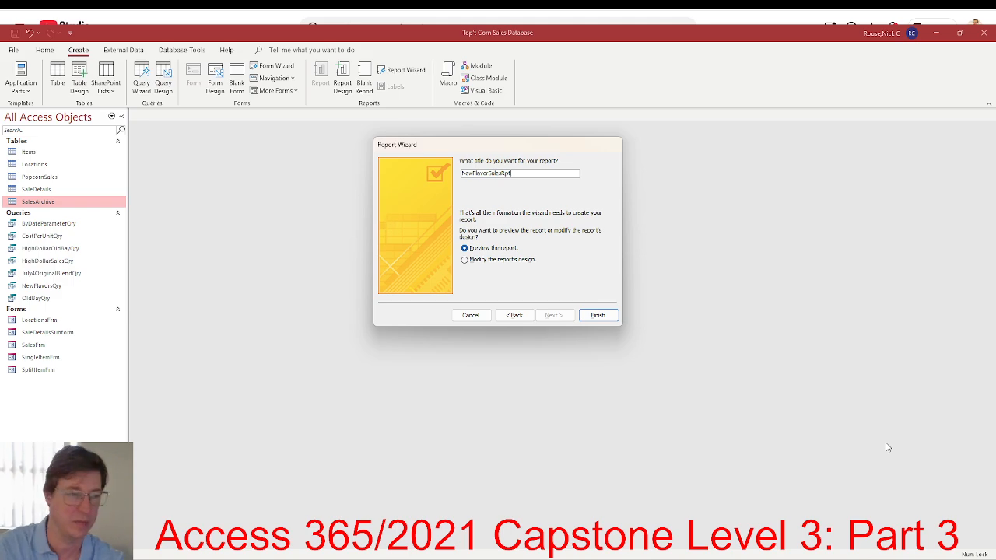
# Mark instruction 25f as completed on the assignment page, and finish the wizard in Access to preview the report.
pyautogui.hotkey('alt', 'Tab')
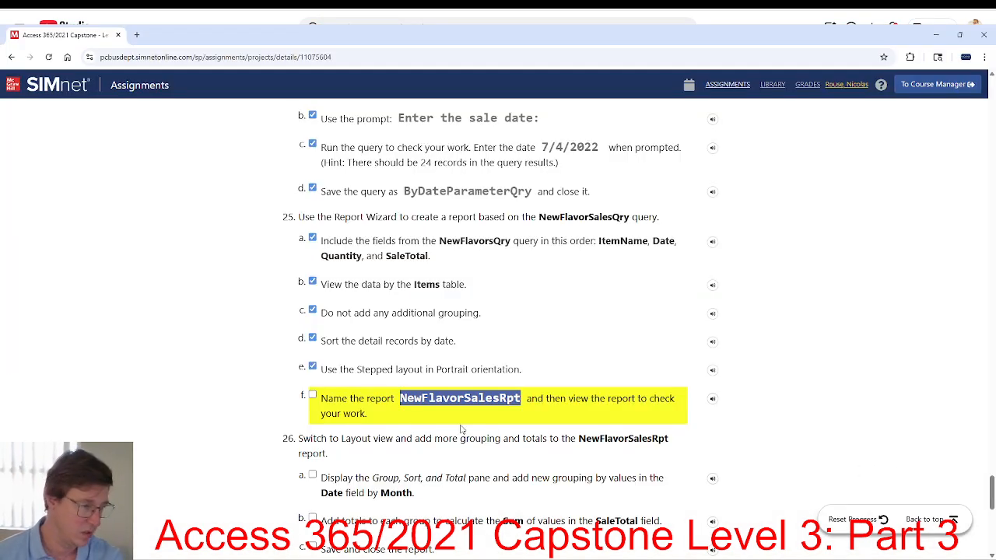
pyautogui.click(308, 398)
pyautogui.click(312, 395)
pyautogui.hotkey('alt', 'Tab')
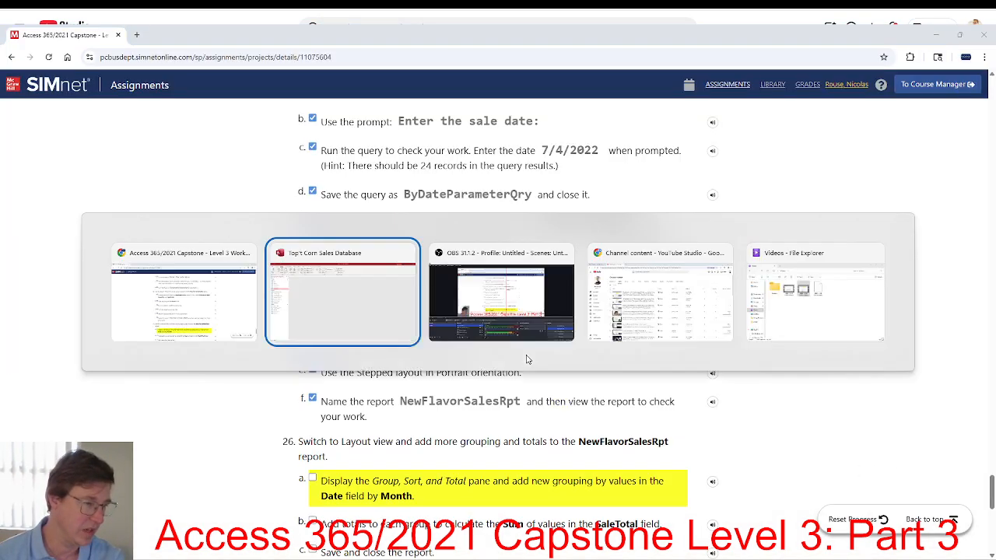
pyautogui.click(595, 316)
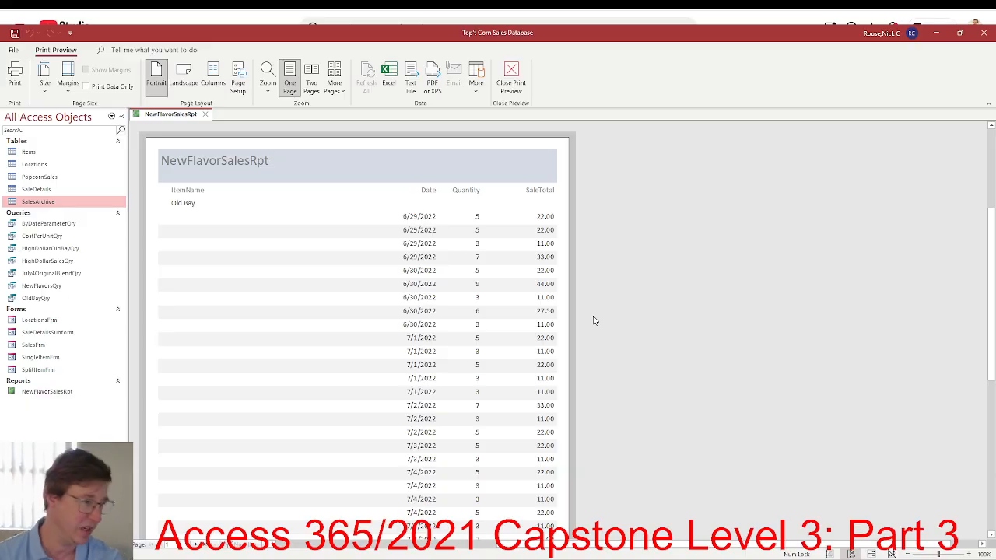
# Read instruction 26 on the assignment page, close the print preview in Access and switch NewFlavorSalesRpt to Layout view.
pyautogui.hotkey('alt', 'Tab')
pyautogui.scroll(-3, 592, 319)
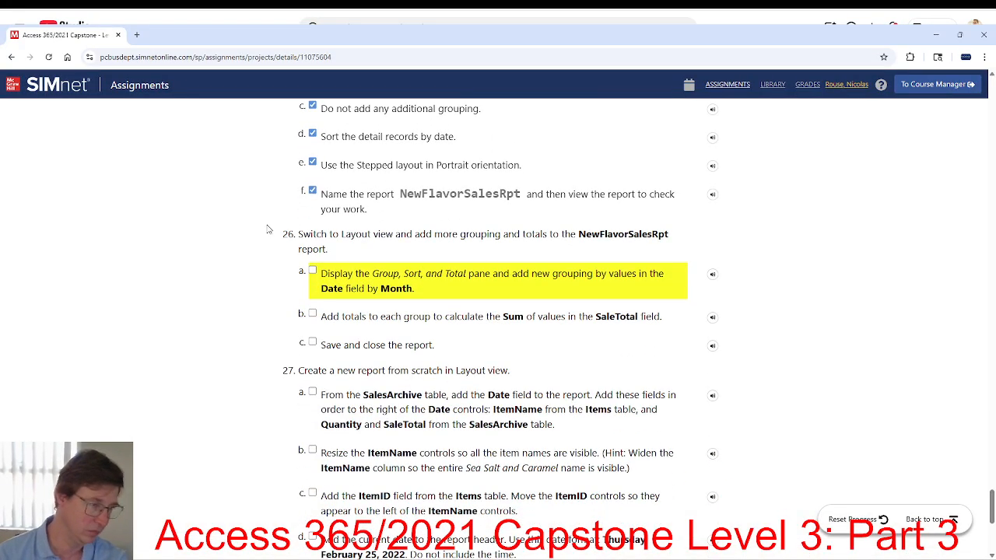
pyautogui.hotkey('alt', 'Tab')
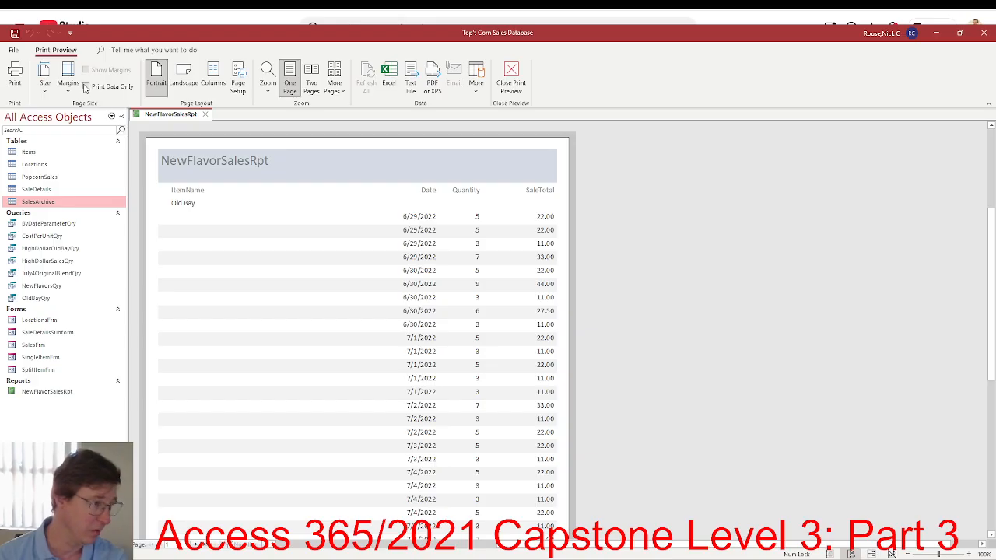
pyautogui.click(516, 83)
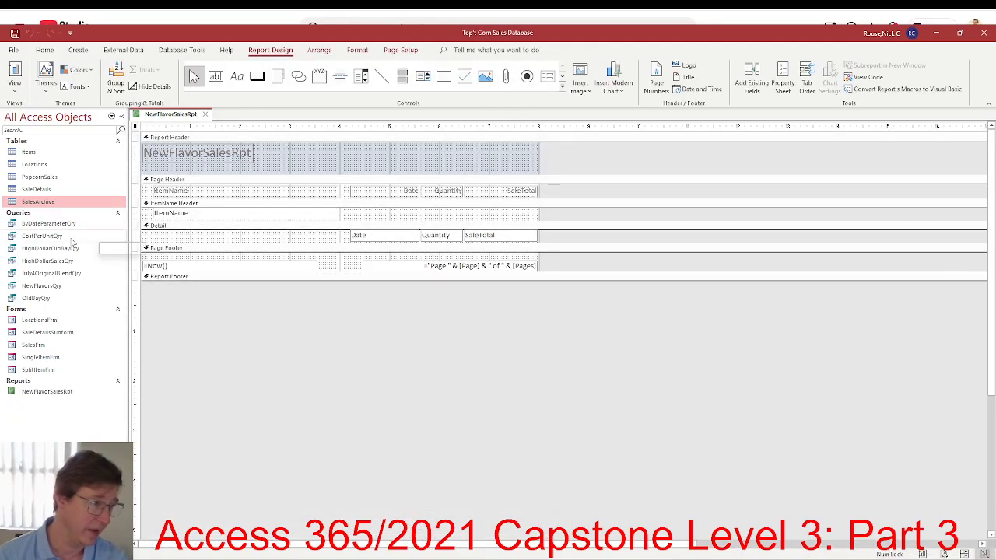
pyautogui.click(12, 94)
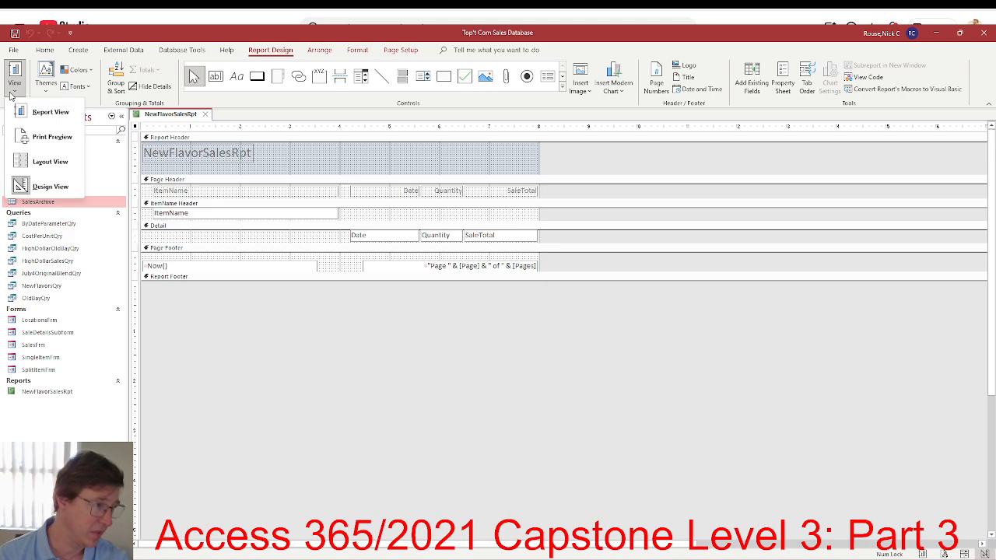
pyautogui.click(37, 161)
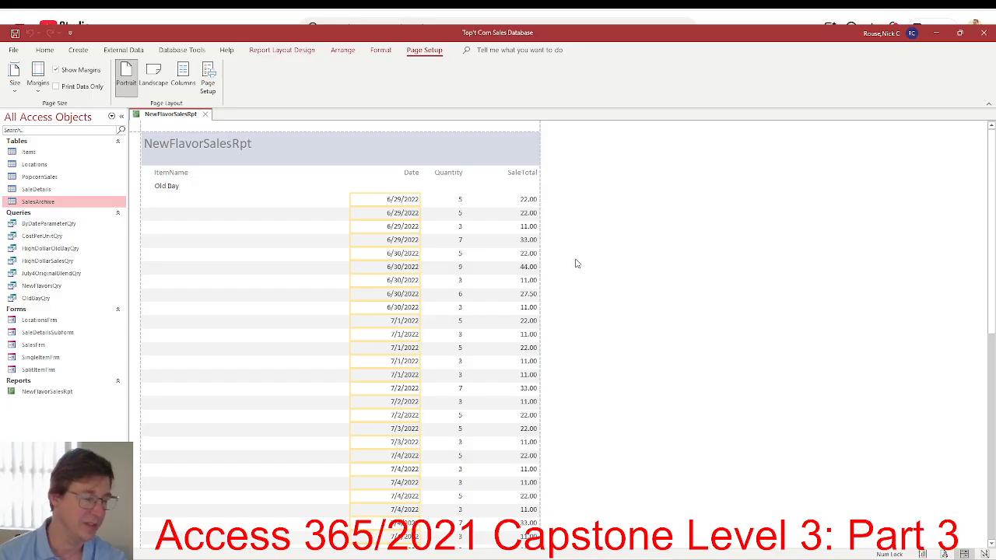
# Check the grouping and totals requirements of instruction 26 on the assignment page, and return to Access.
pyautogui.hotkey('alt', 'Tab')
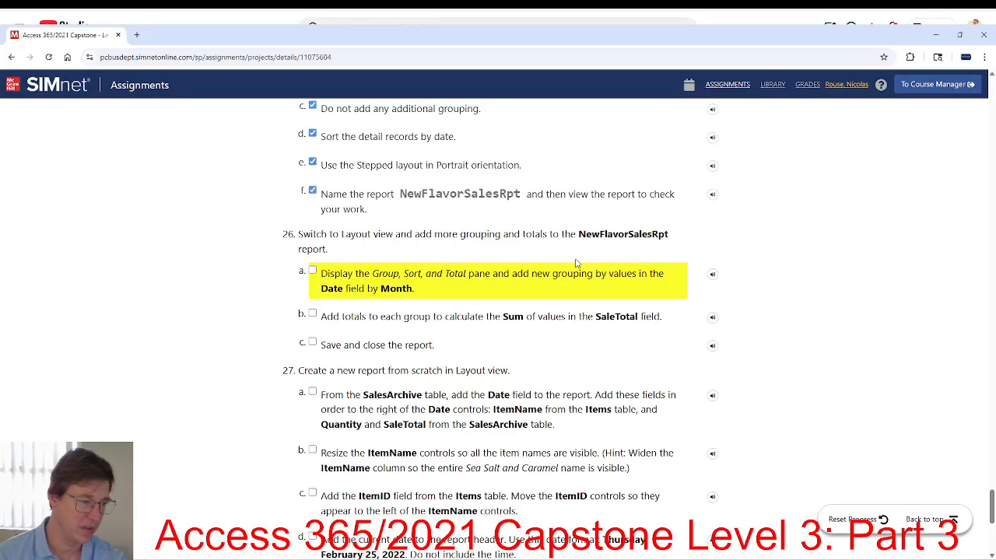
pyautogui.scroll(-1, 327, 303)
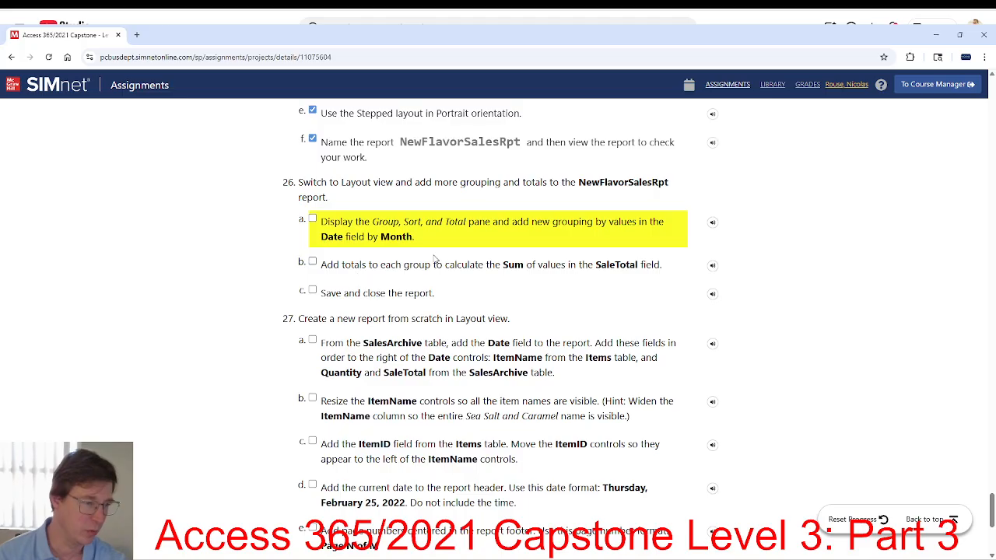
pyautogui.hotkey('alt', 'Tab')
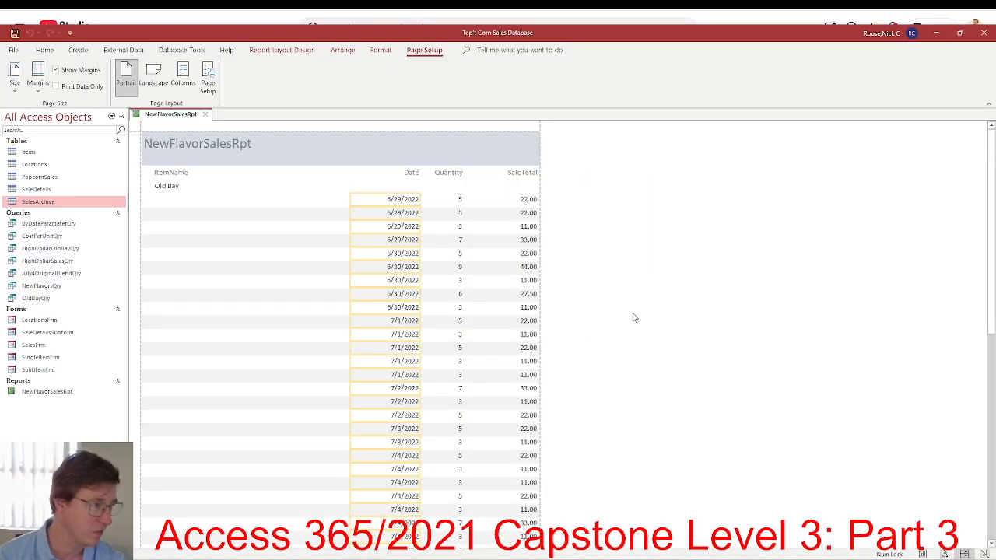
# Display the Group, Sort, and Total pane for NewFlavorSalesRpt.
pyautogui.click(303, 53)
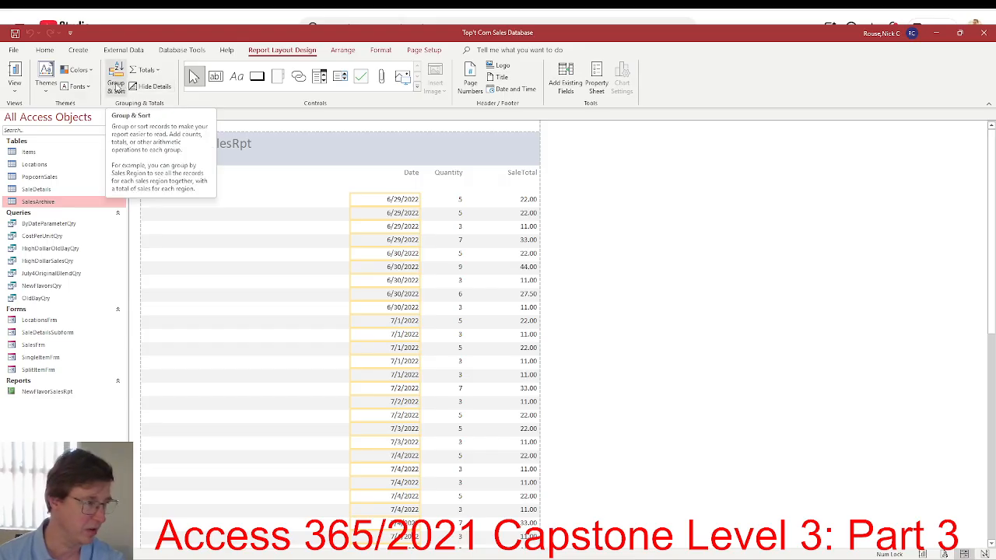
pyautogui.click(117, 88)
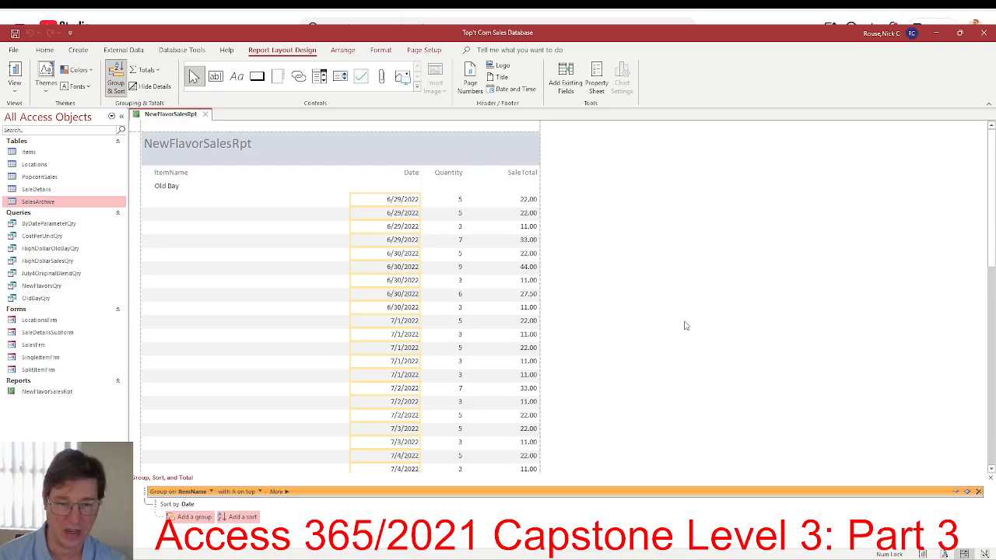
pyautogui.moveTo(67, 501); pyautogui.dragTo(929, 167)
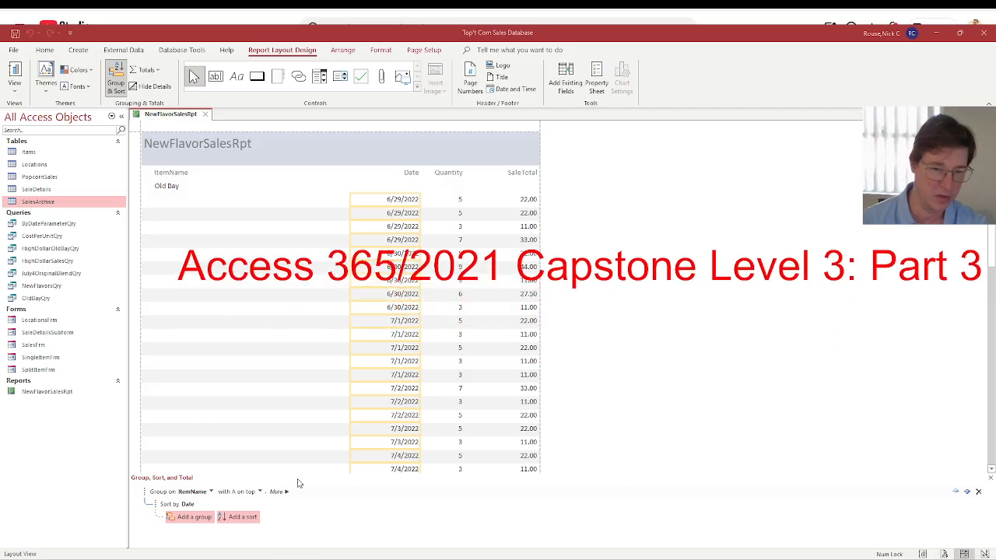
# Review the monthly Date grouping requirement in instruction 26a on the assignment page, and return to Access.
pyautogui.hotkey('alt', 'Tab')
pyautogui.hotkey('alt', 'Tab')
pyautogui.hotkey('alt', 'Tab')
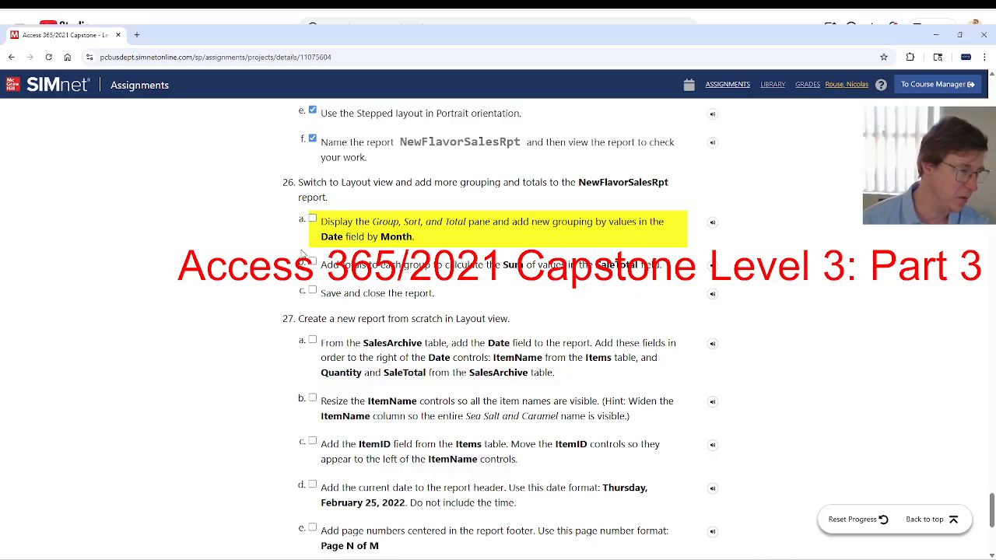
pyautogui.hotkey('alt', 'Tab')
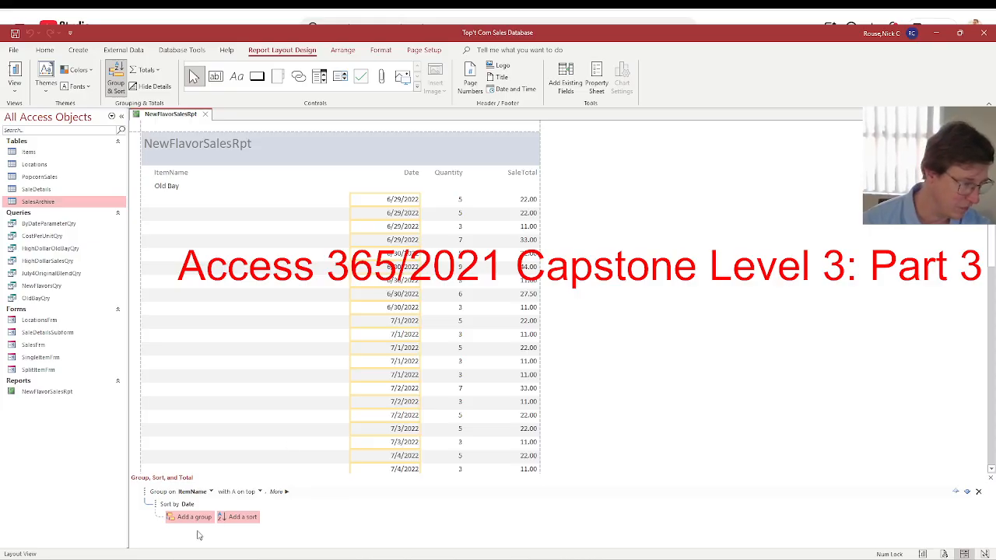
pyautogui.hotkey('alt', 'Tab')
pyautogui.hotkey('alt', 'Tab')
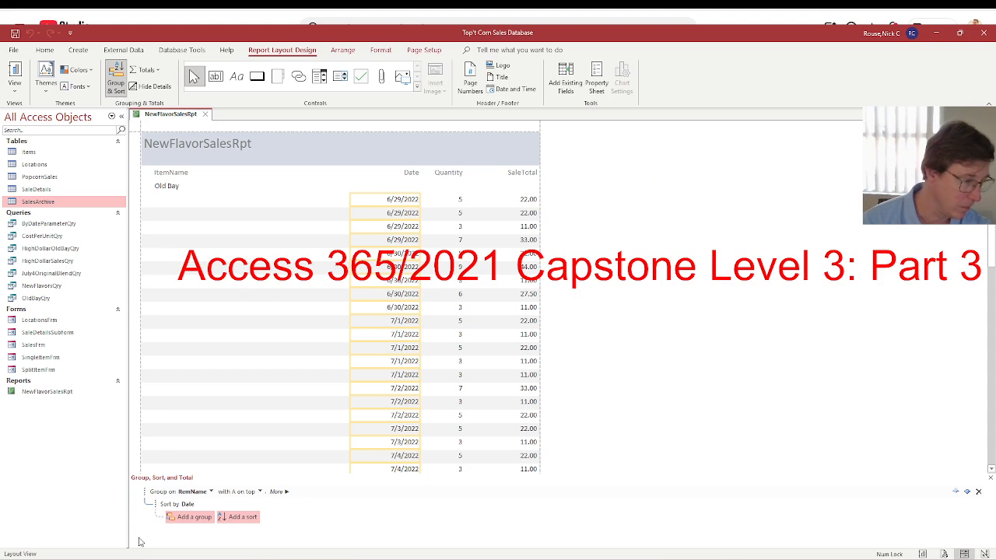
# Add a group on the Date field below the existing levels, grouped by month, and redisplay the grouping pane.
pyautogui.click(173, 519)
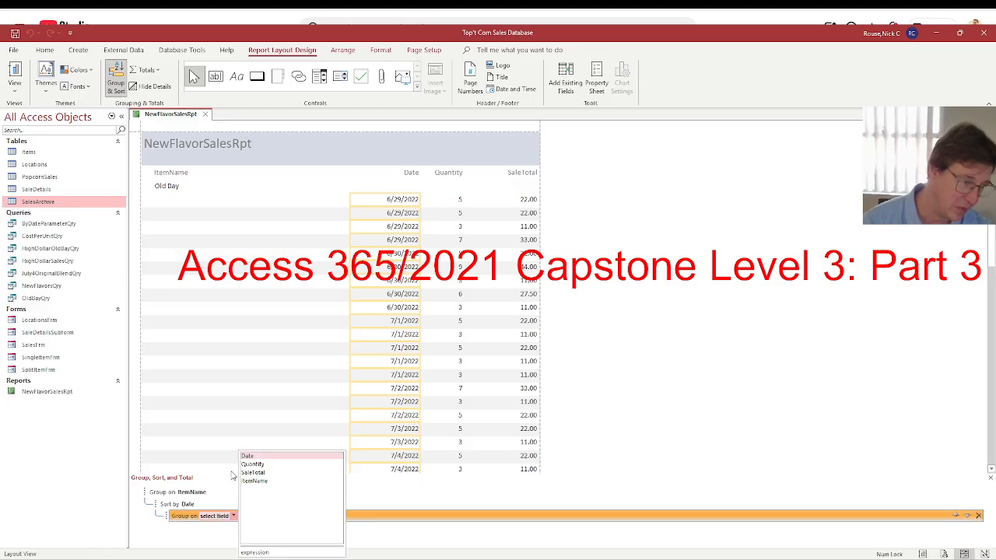
pyautogui.click(256, 456)
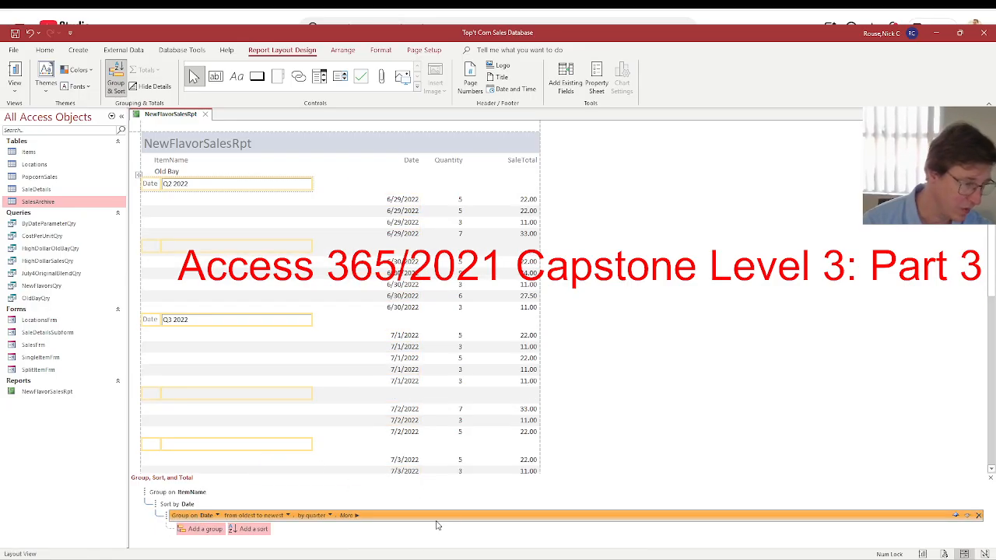
pyautogui.click(330, 515)
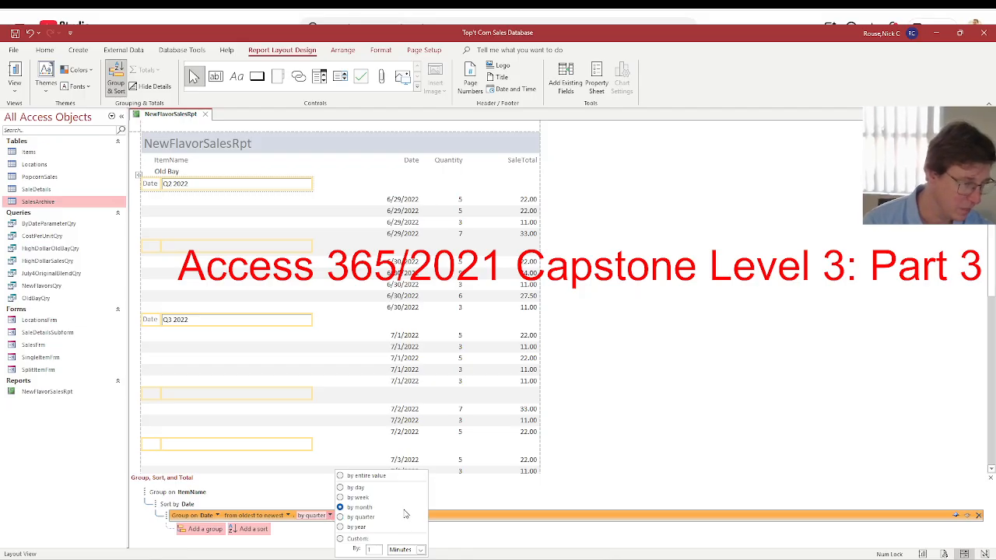
pyautogui.click(469, 506)
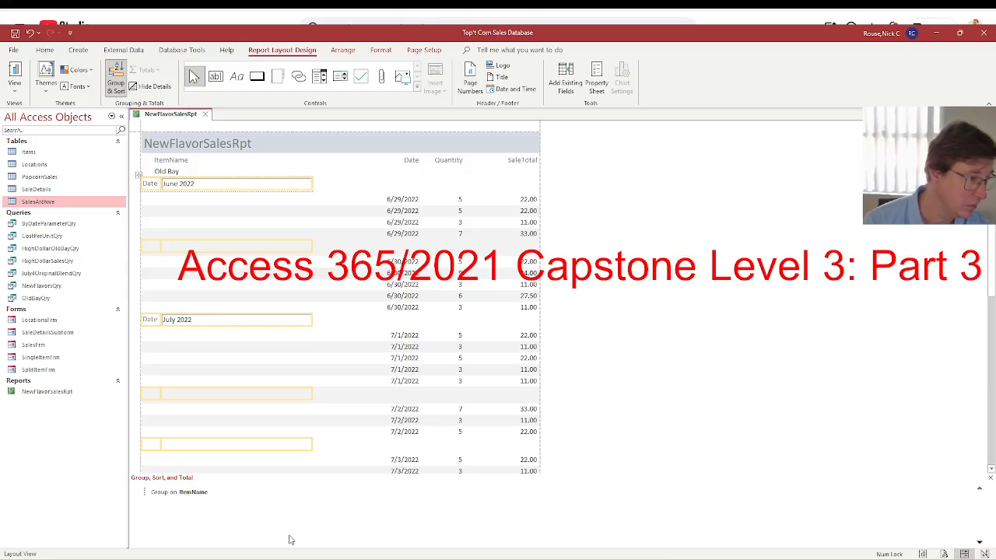
pyautogui.click(115, 86)
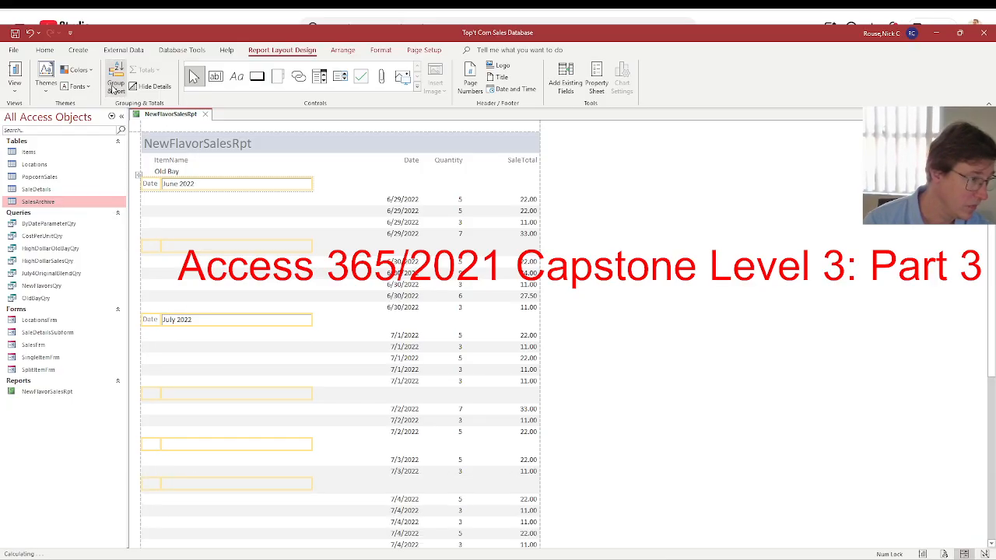
pyautogui.click(115, 86)
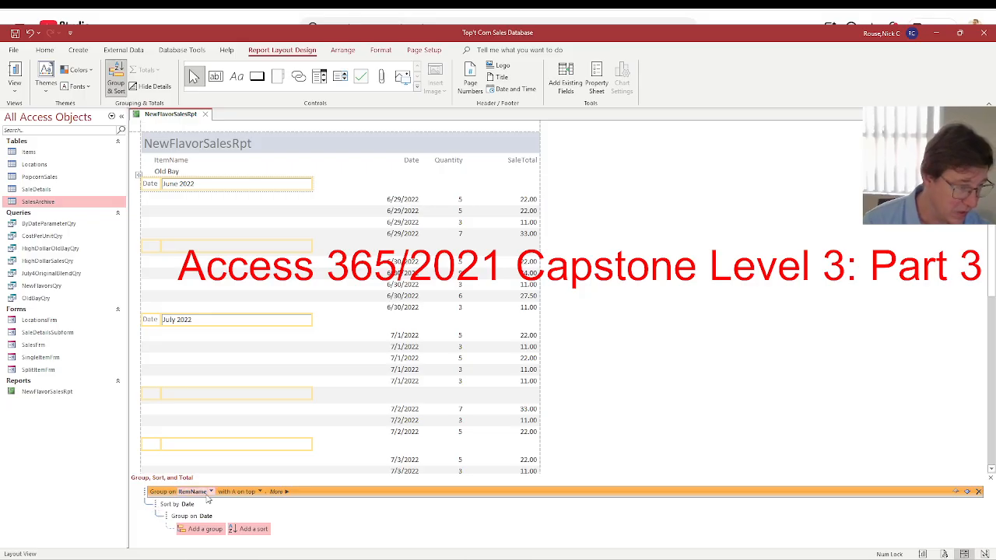
# Recheck instruction 26a on the assignment page, and in Access try to change the ItemName group level to Date.
pyautogui.hotkey('alt', 'Tab')
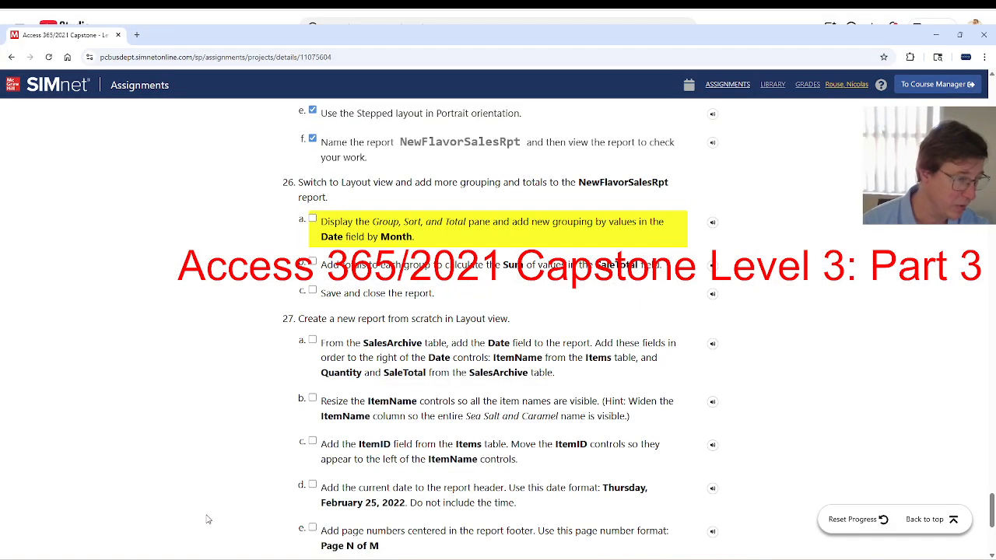
pyautogui.hotkey('alt', 'Tab')
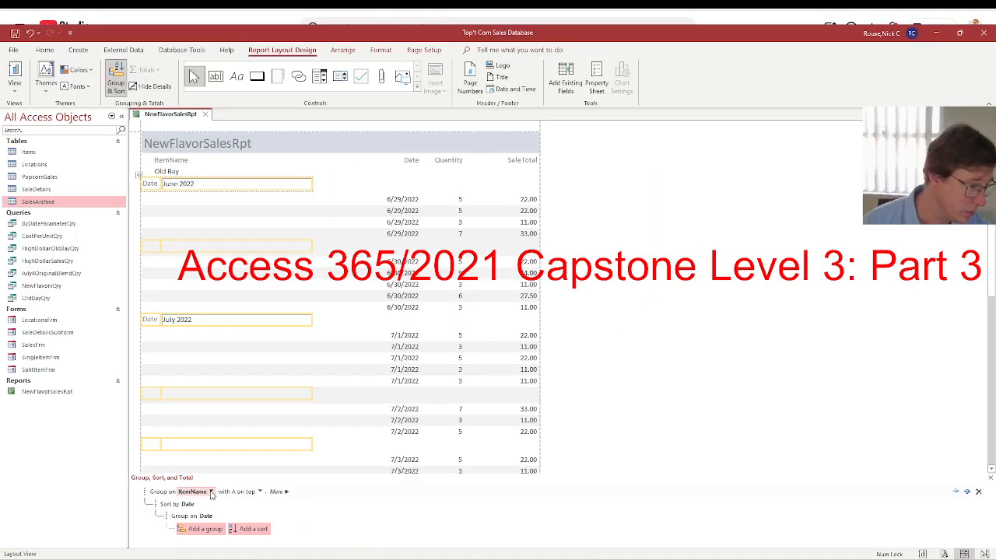
pyautogui.click(211, 493)
pyautogui.click(212, 493)
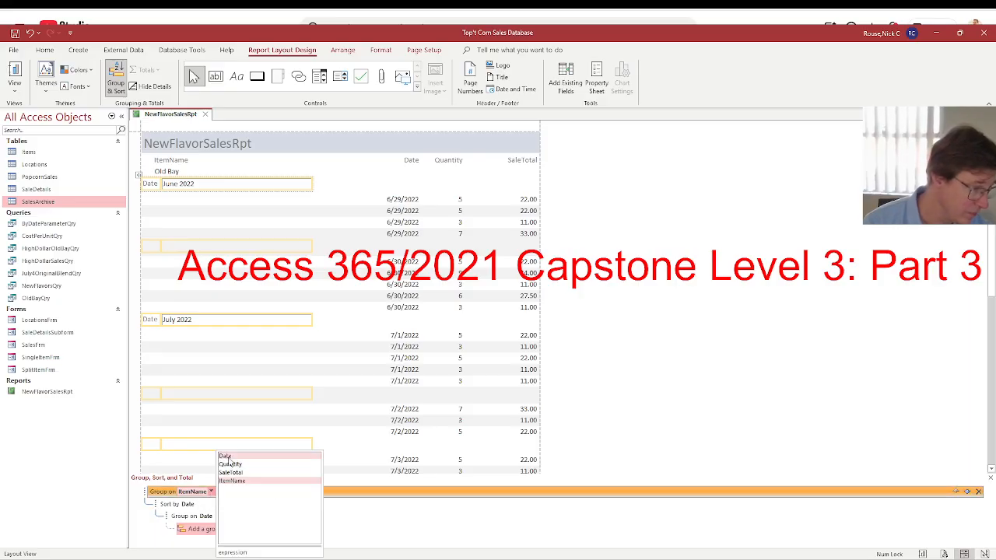
pyautogui.click(227, 457)
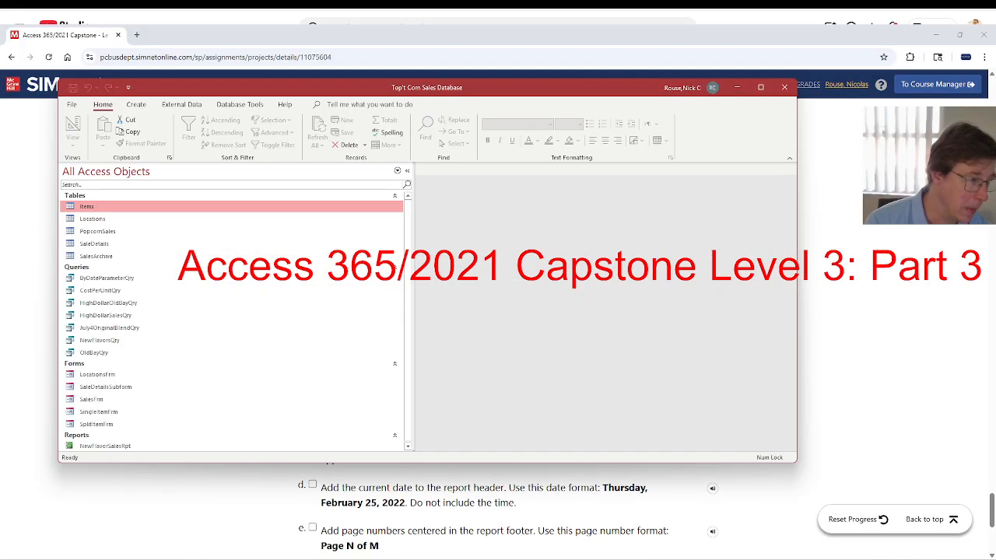
# Maximize the Access window, narrow the object list, and open NewFlavorSalesRpt in Layout view.
pyautogui.click(760, 87)
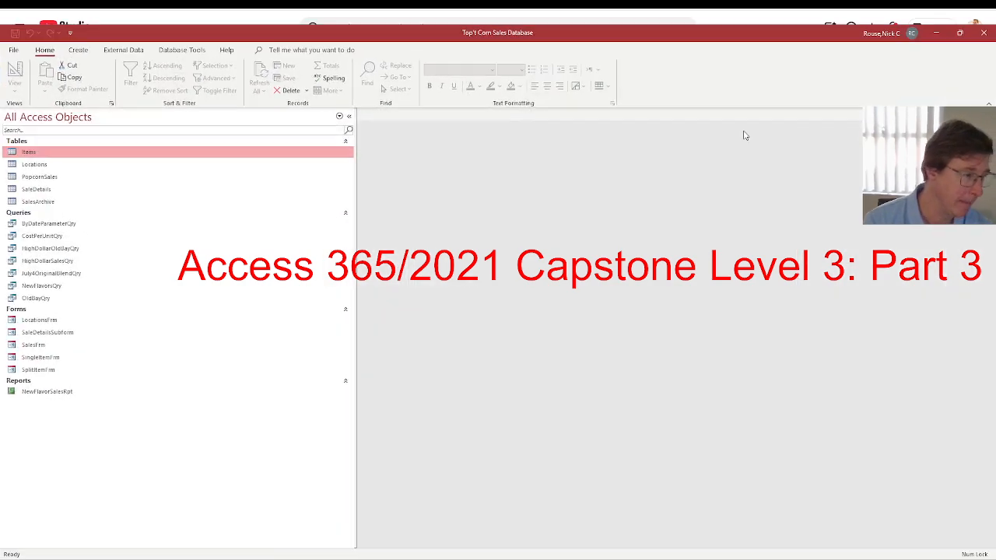
pyautogui.click(120, 396)
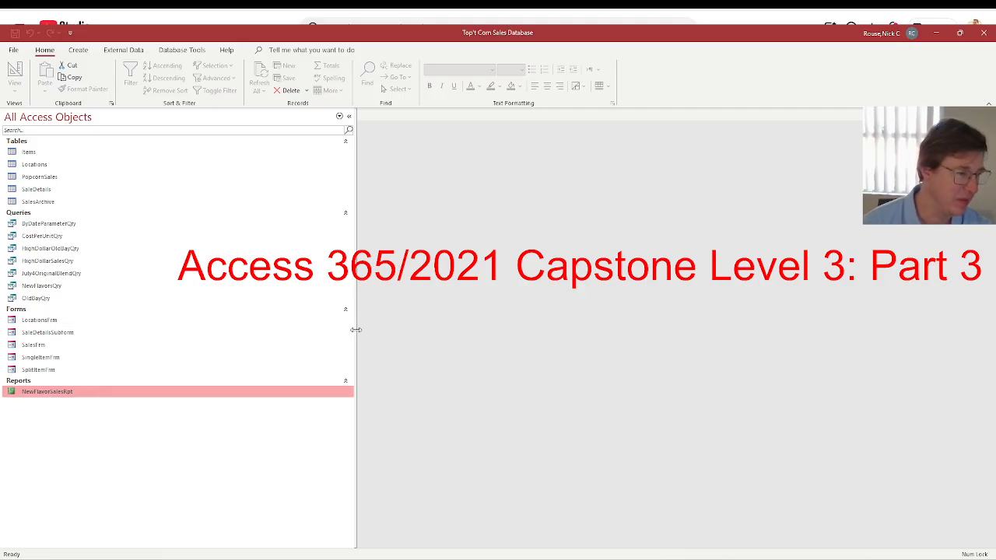
pyautogui.moveTo(258, 319); pyautogui.dragTo(123, 334)
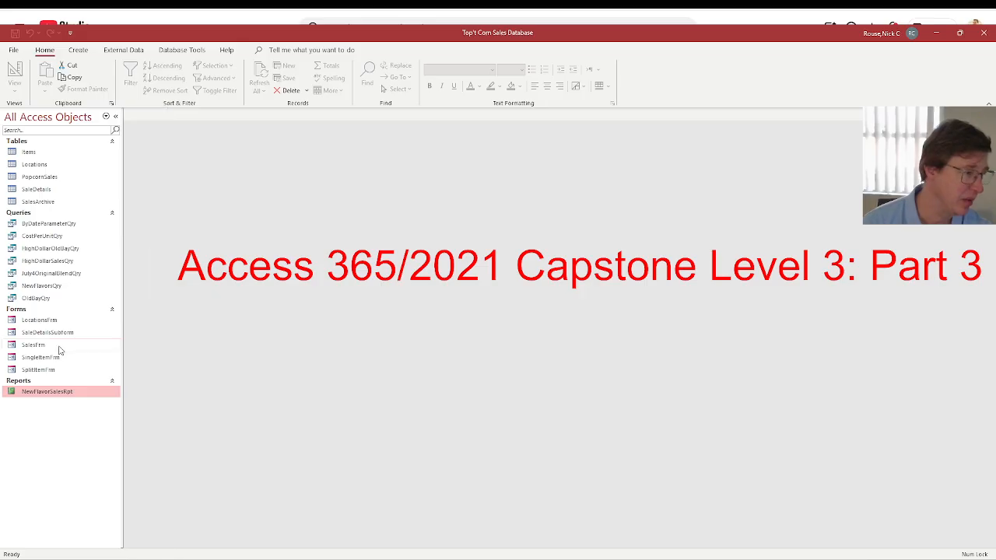
pyautogui.rightClick(46, 391)
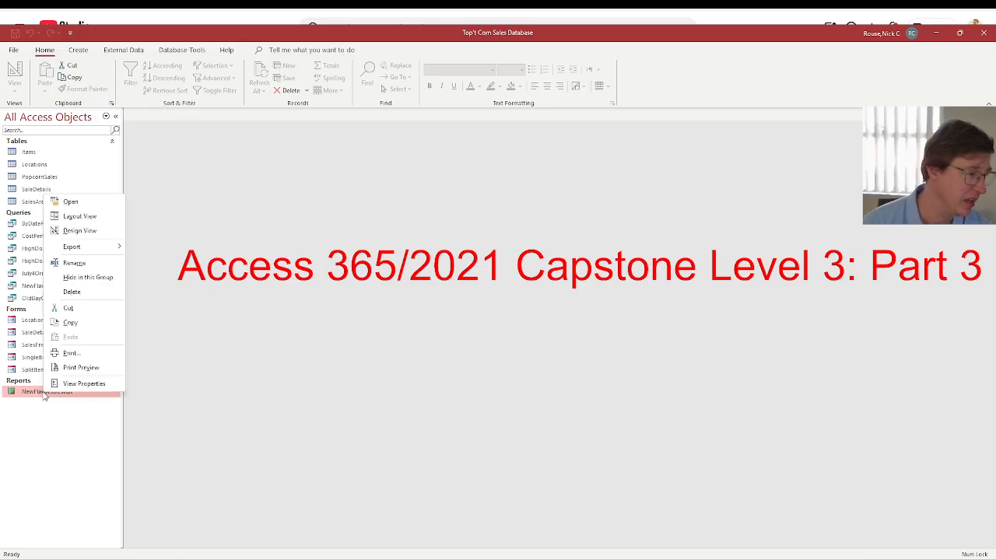
pyautogui.click(95, 217)
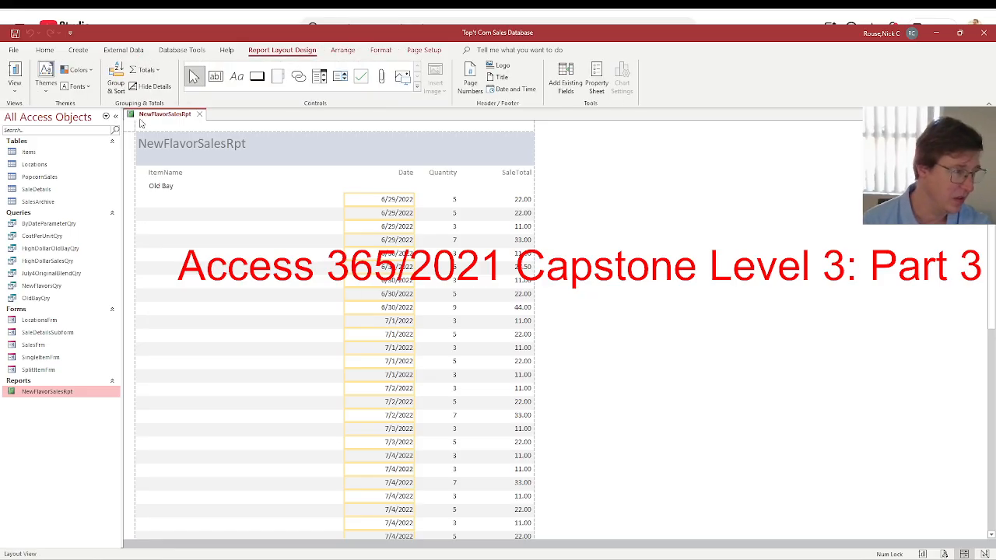
# Display the Group, Sort, and Total pane and remove the ItemName group and the Date sort from the report.
pyautogui.click(115, 92)
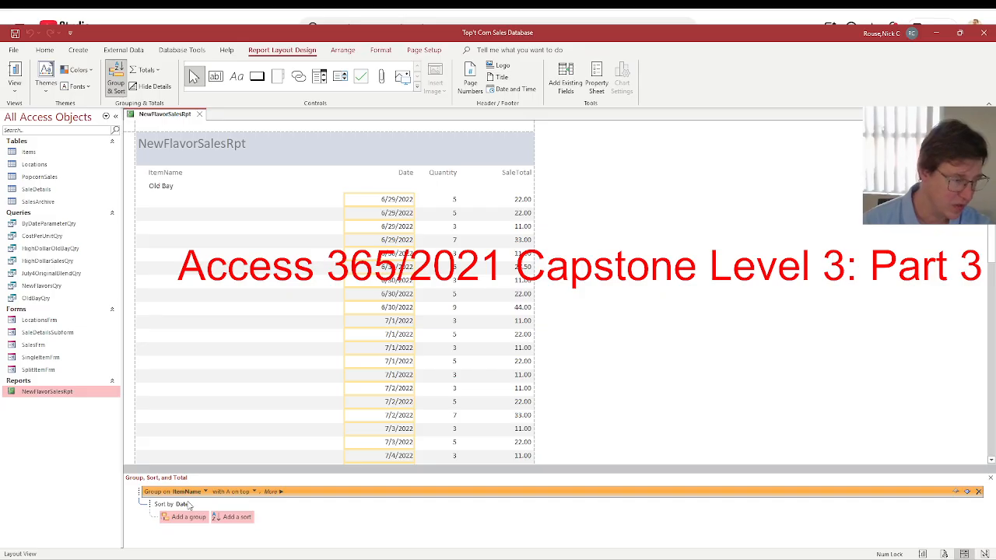
pyautogui.click(978, 492)
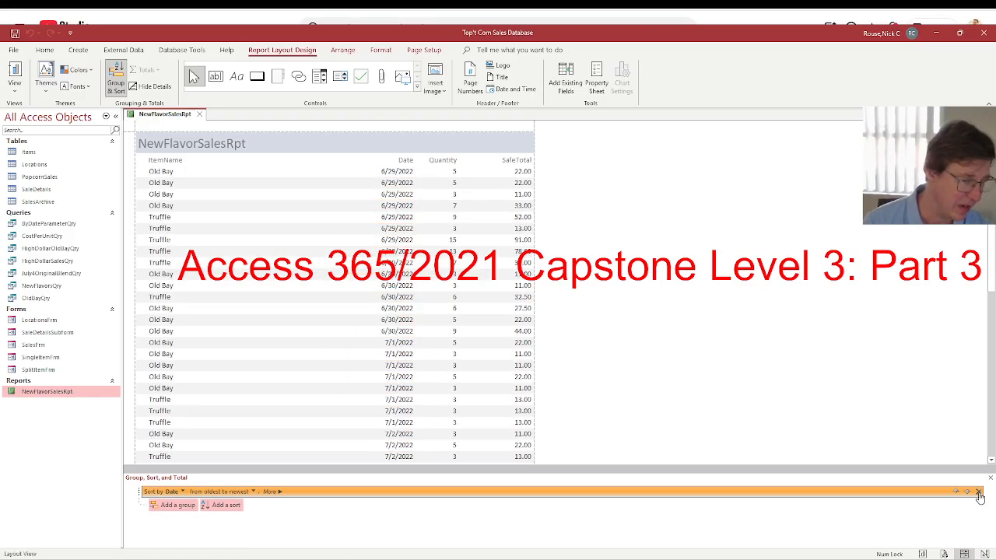
pyautogui.click(978, 493)
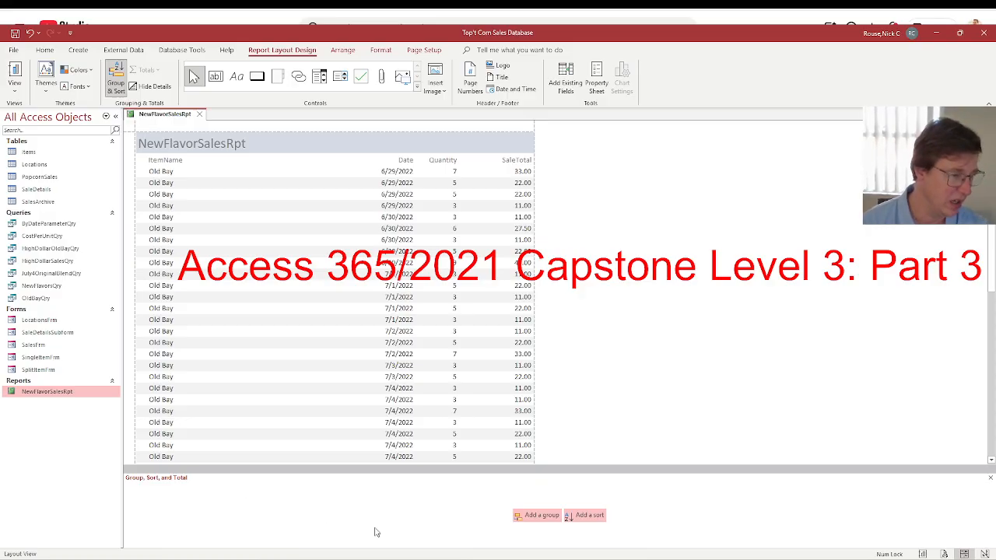
# Add a group on the Date field to the report and set it to group by month.
pyautogui.click(536, 515)
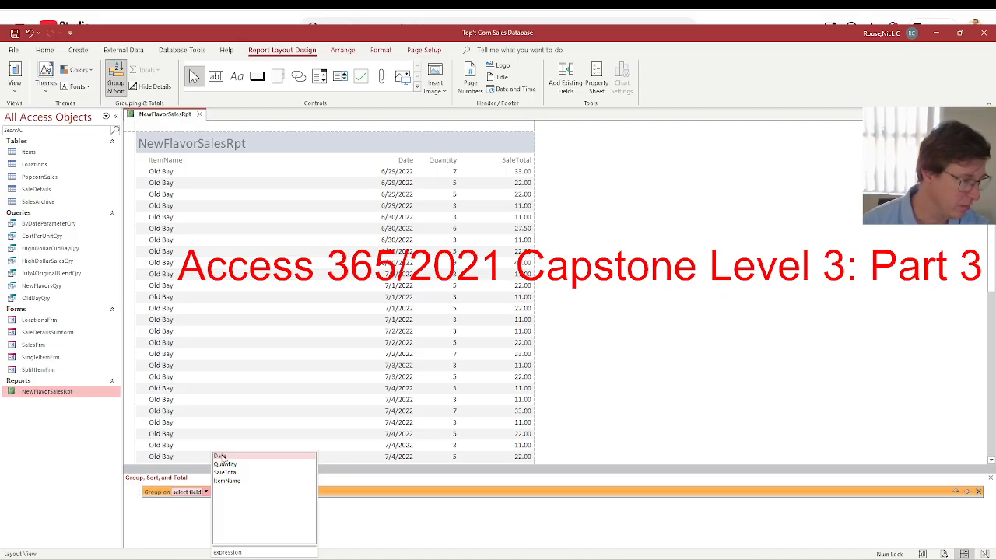
pyautogui.click(221, 456)
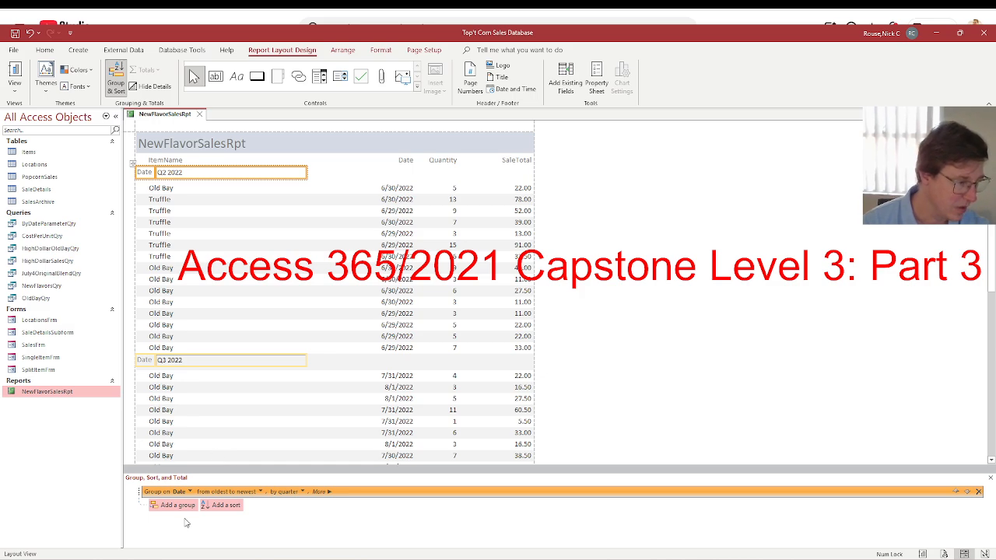
pyautogui.hotkey('alt', 'Tab')
pyautogui.hotkey('alt', 'Tab')
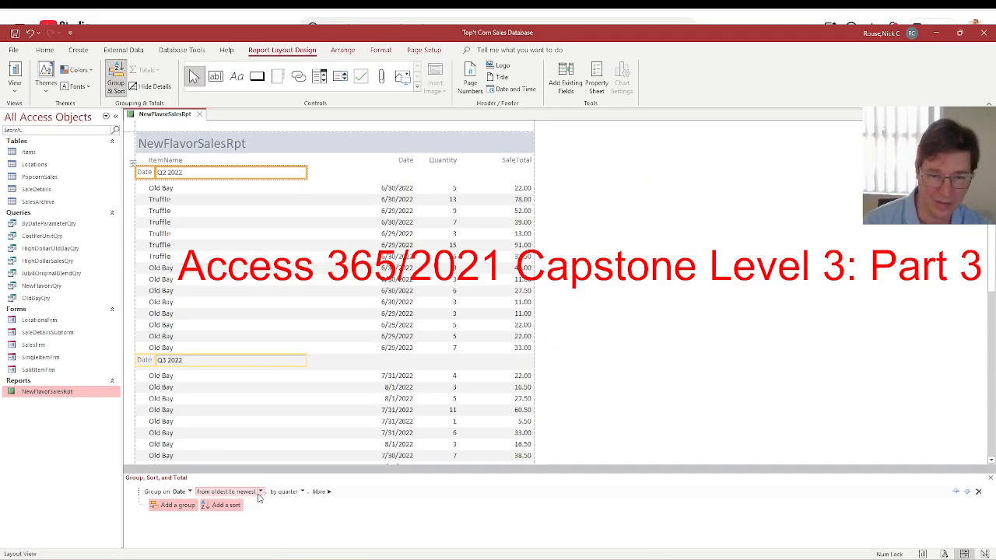
pyautogui.click(302, 494)
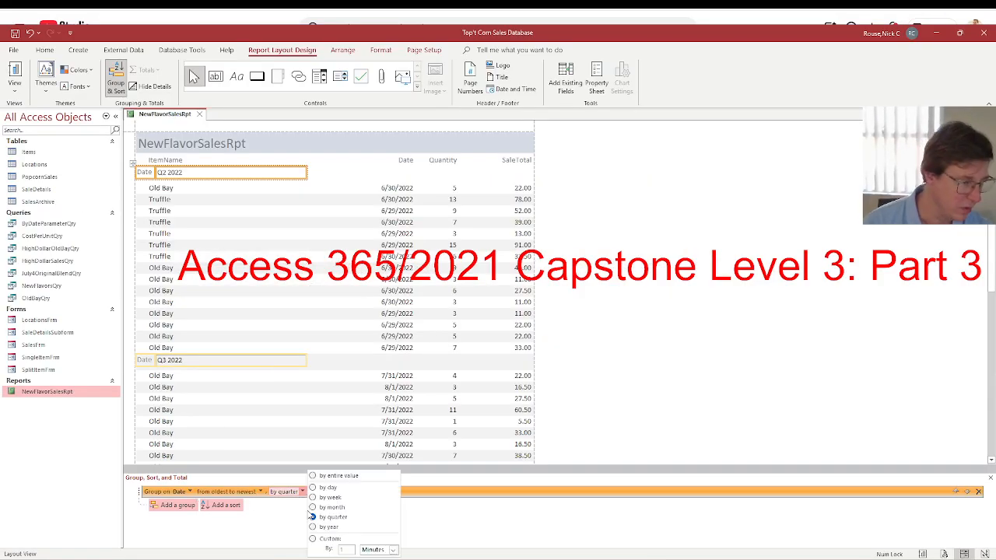
pyautogui.click(312, 508)
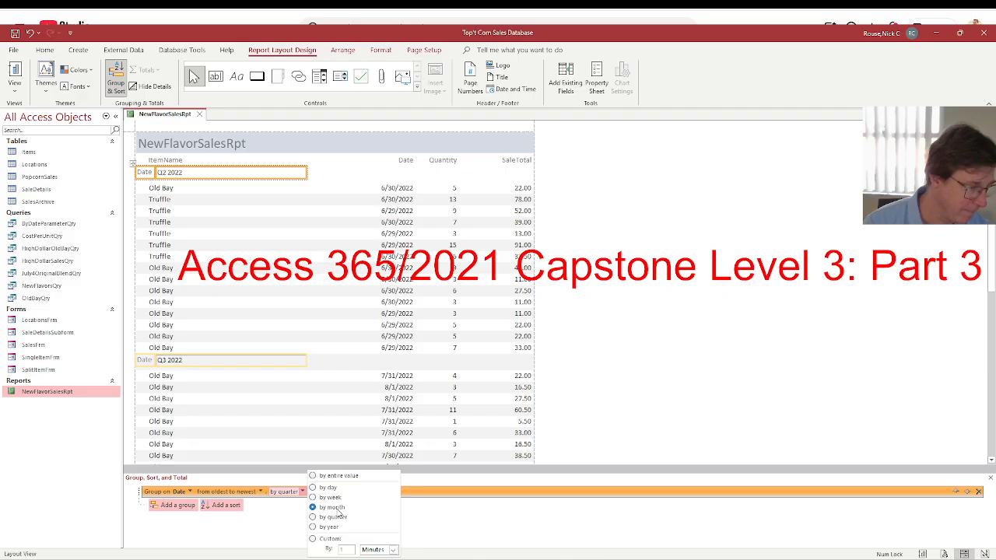
pyautogui.click(271, 516)
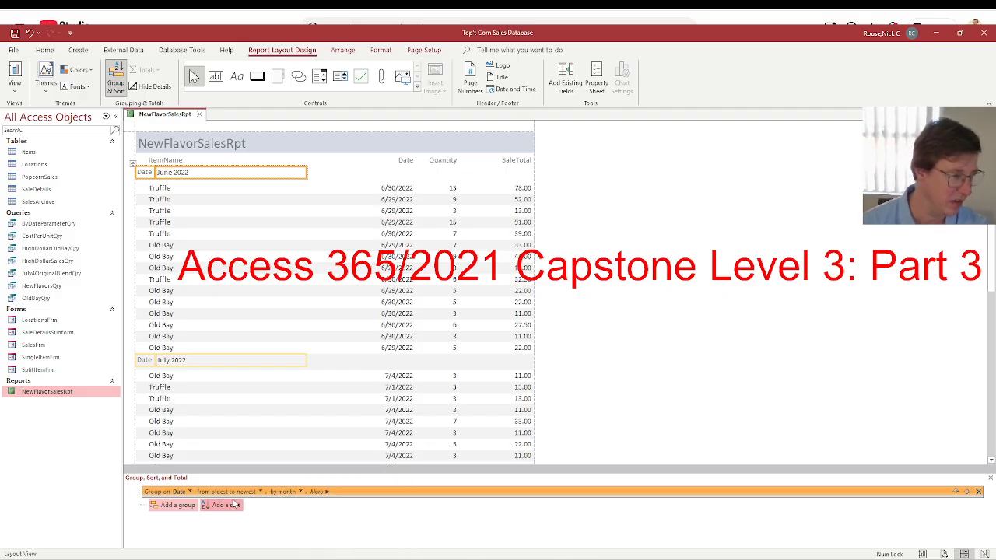
# Mark instruction 26a as completed on the assignment page, read instruction 26b, and return to Access.
pyautogui.hotkey('alt', 'Tab')
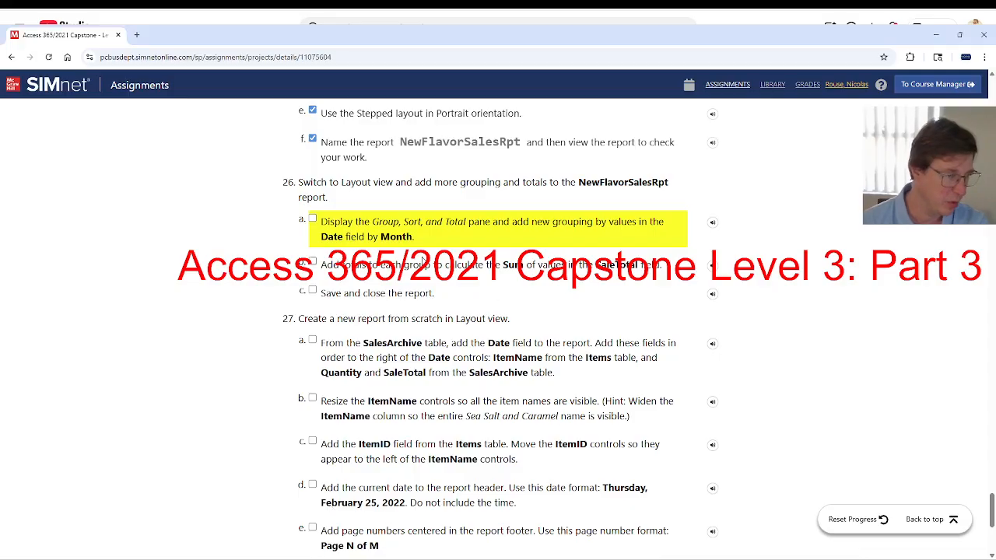
pyautogui.click(311, 219)
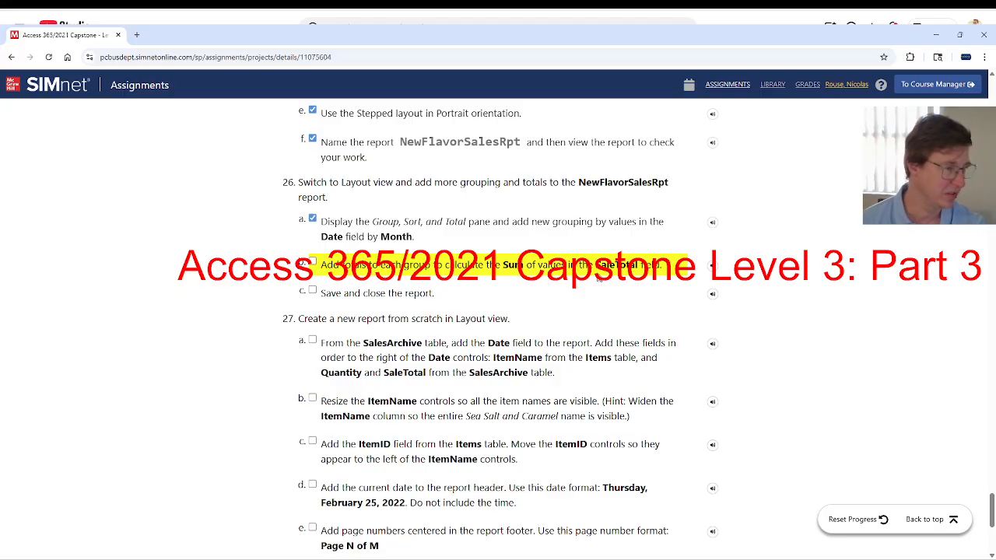
pyautogui.hotkey('alt', 'Tab')
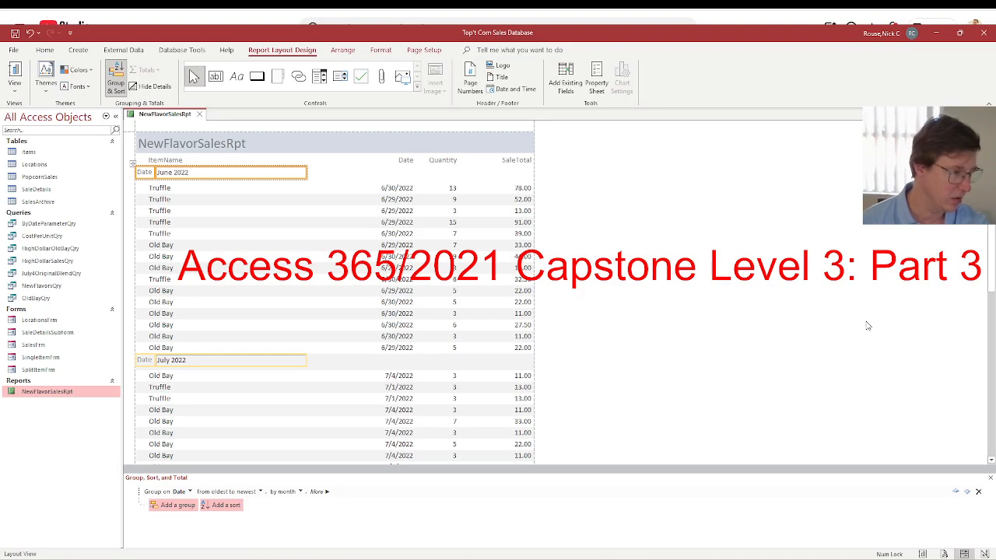
pyautogui.hotkey('alt', 'Tab')
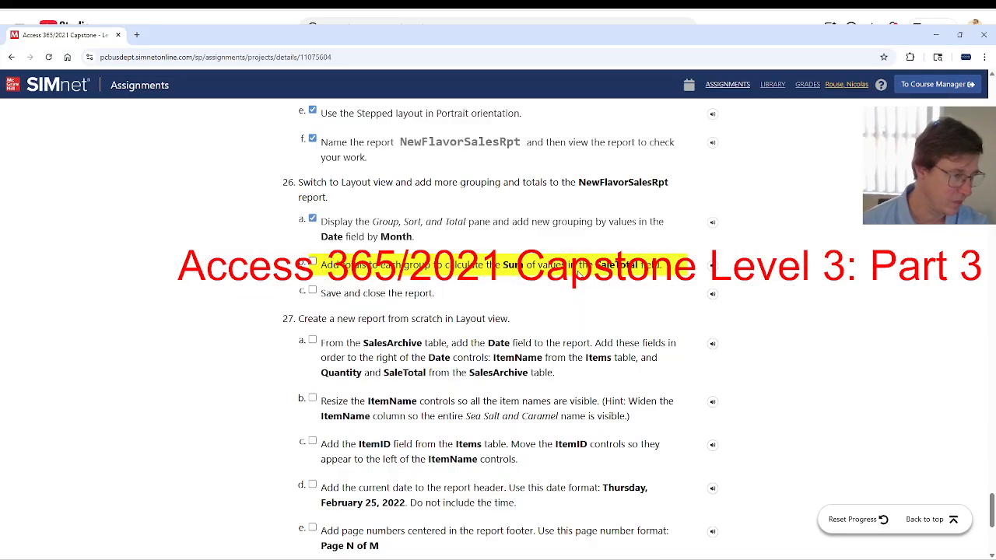
pyautogui.hotkey('alt', 'Tab')
# Add a Sum total of the SaleTotal values to each Date group of the report.
pyautogui.click(517, 164)
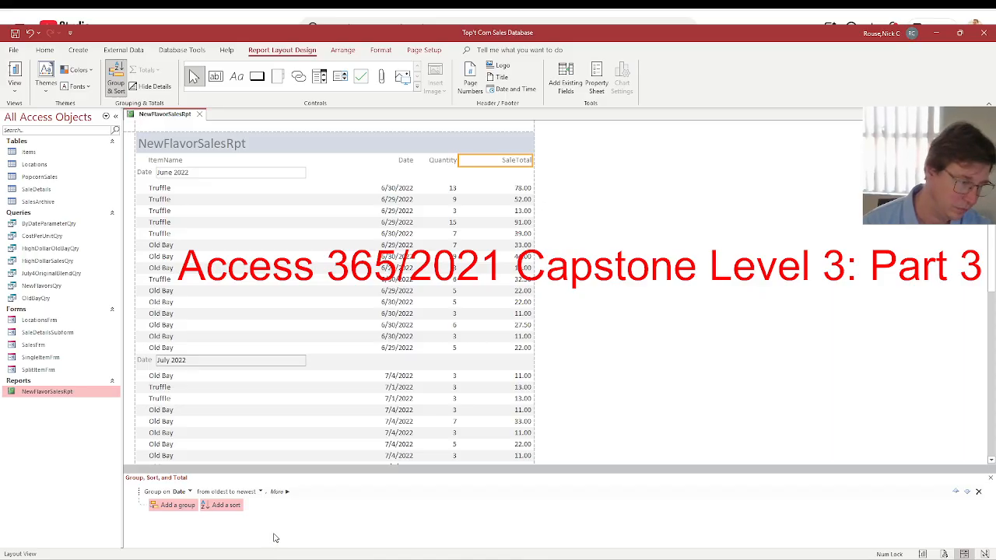
pyautogui.click(278, 491)
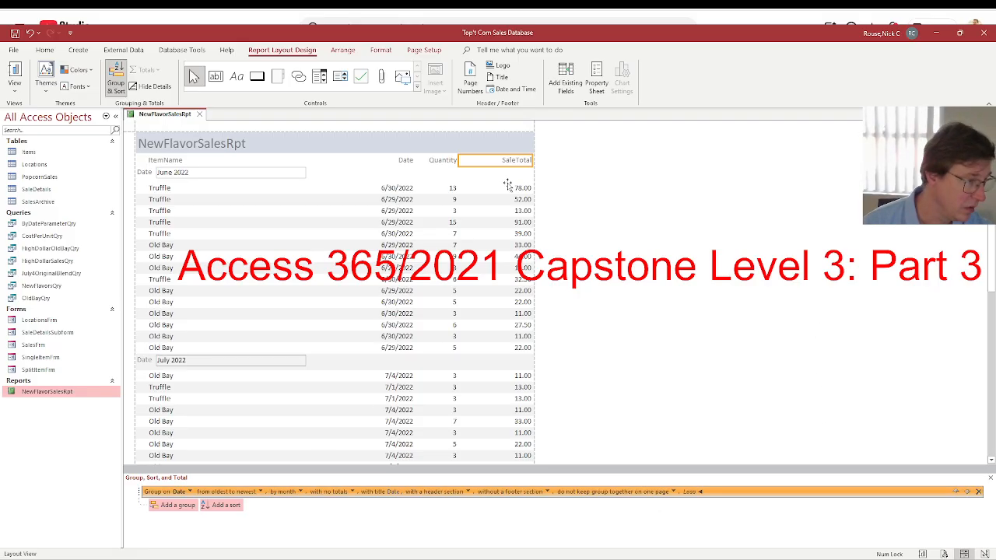
pyautogui.click(504, 212)
pyautogui.click(503, 188)
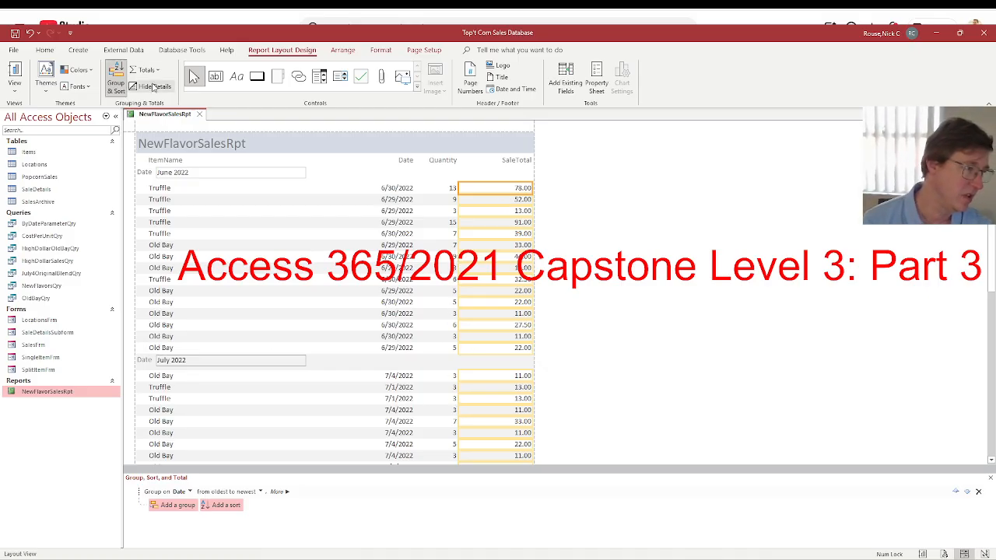
pyautogui.click(157, 74)
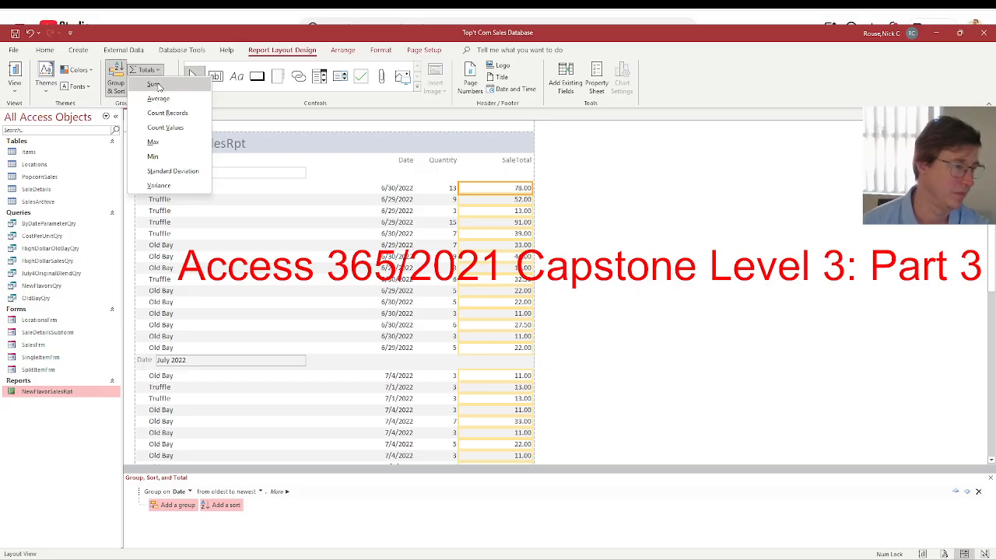
pyautogui.click(159, 86)
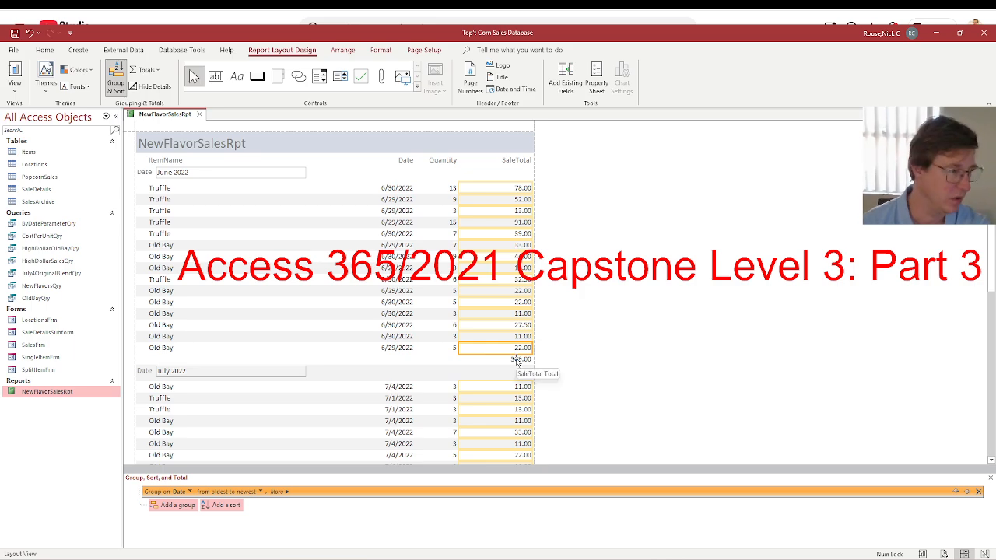
# Mark the instruction to total SaleTotal for each group as done on the SIMnet assignment page, and return to Access.
pyautogui.hotkey('alt', 'Tab')
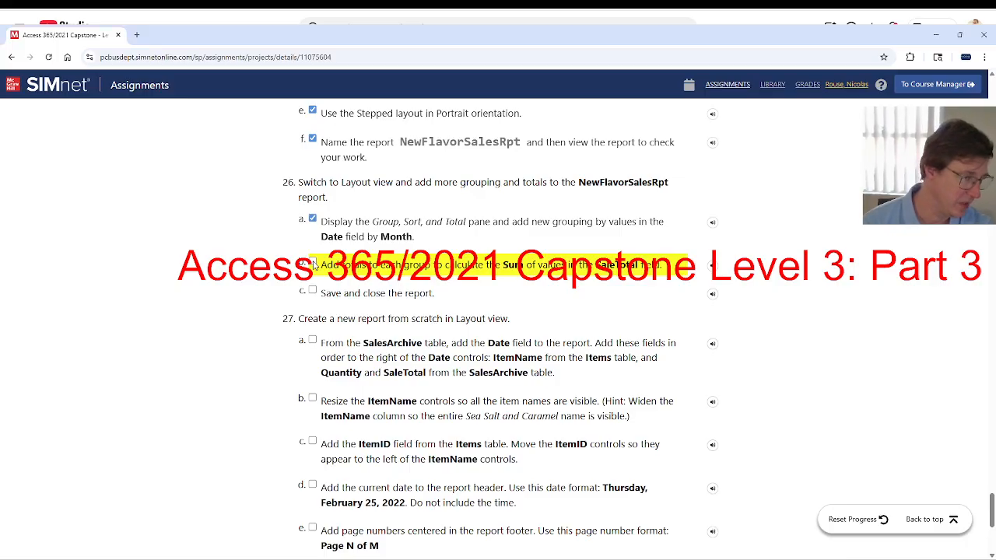
pyautogui.click(311, 264)
pyautogui.hotkey('alt', 'Tab')
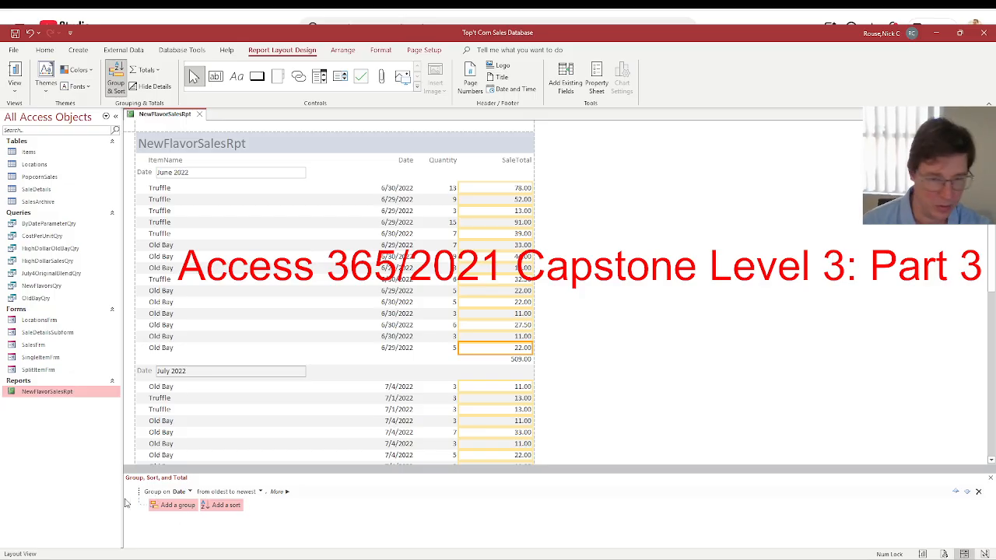
# Expand the Date group's full options, close the NewFlavorSalesRpt report, and return to the SIMnet instructions.
pyautogui.click(279, 491)
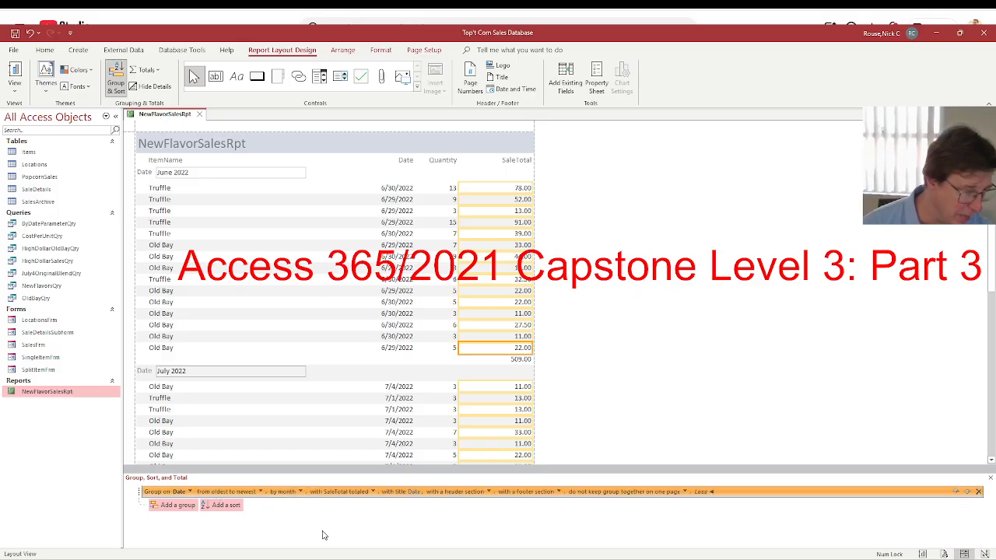
pyautogui.click(199, 114)
pyautogui.hotkey('alt', 'Tab')
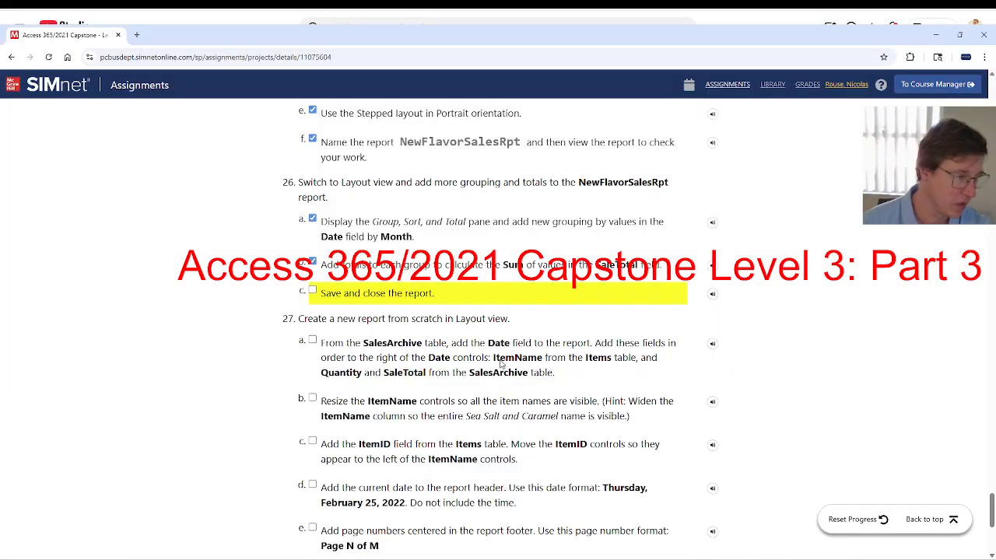
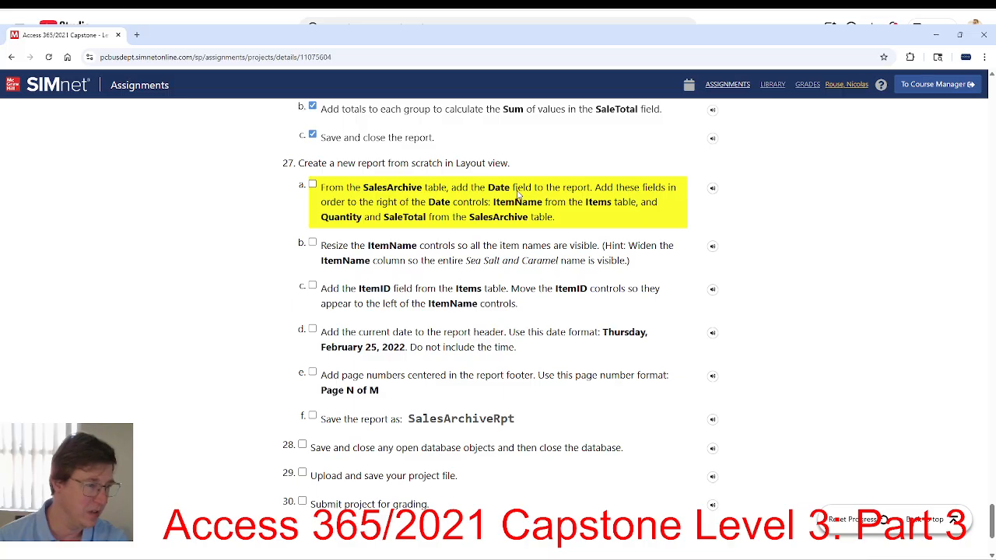
# In Access, add the Date field from the SalesArchive table to the blank report, and check the SIMnet instructions.
pyautogui.hotkey('alt', 'Tab')
pyautogui.doubleClick(886, 214)
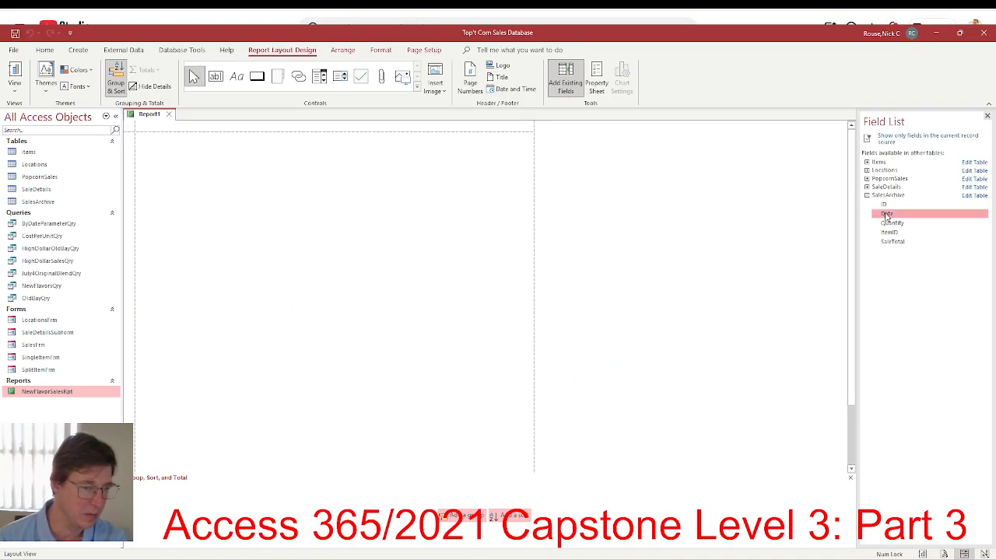
pyautogui.hotkey('alt', 'Tab')
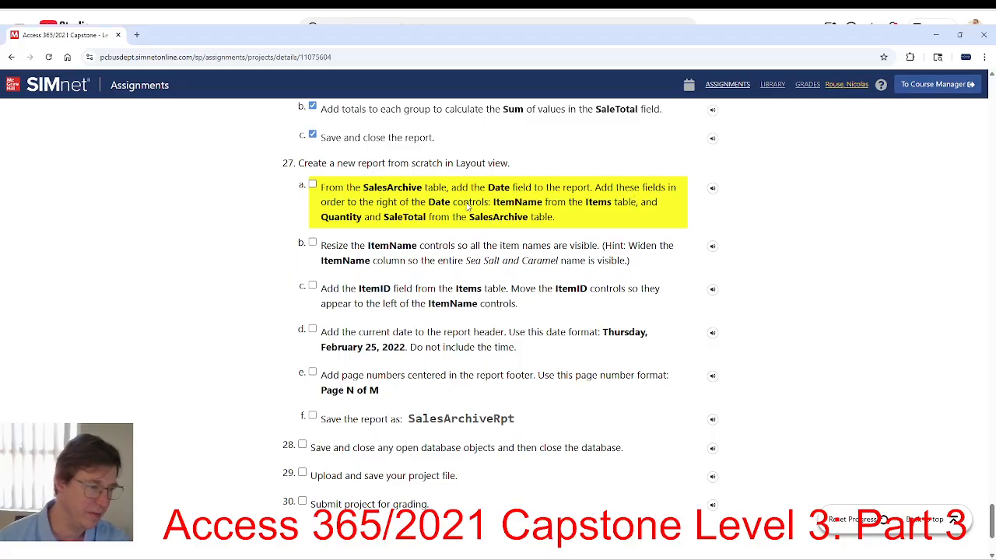
# In Access, add the ItemName field from the related Items table beside the Date column.
pyautogui.hotkey('alt', 'Tab')
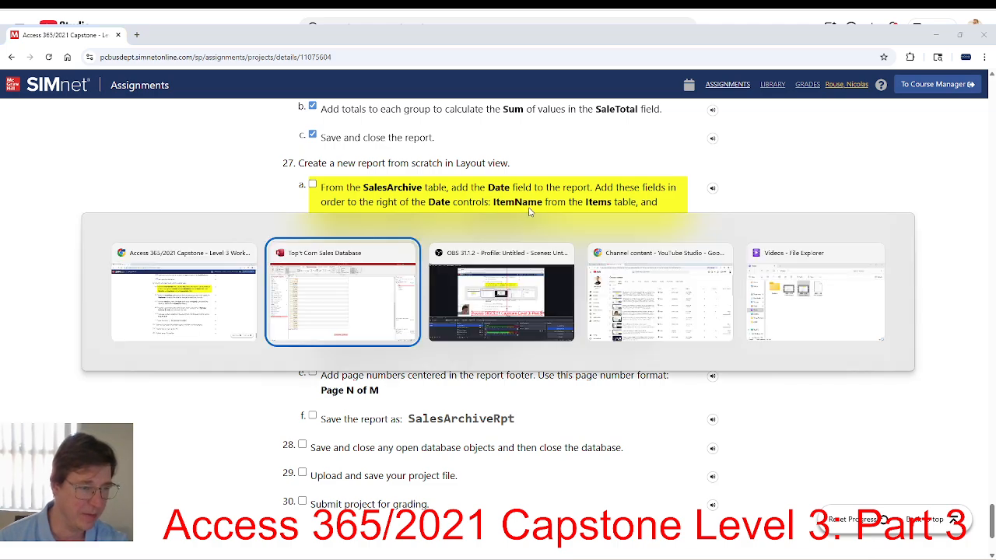
pyautogui.click(868, 163)
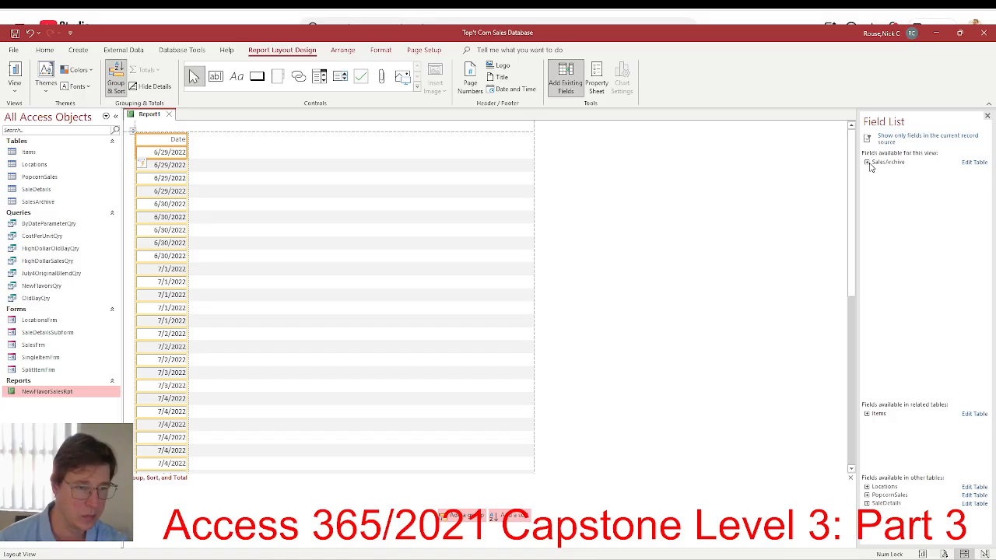
pyautogui.click(868, 414)
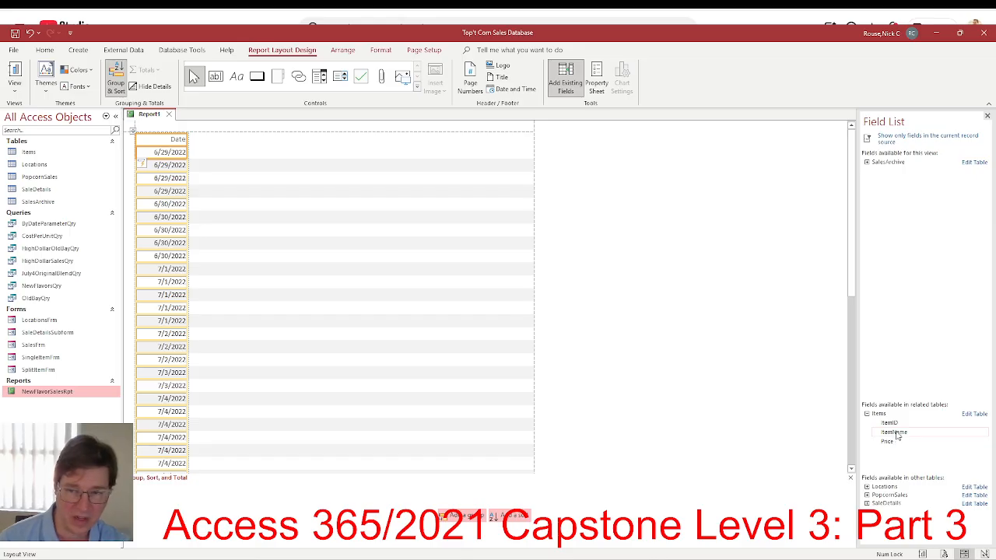
pyautogui.doubleClick(894, 432)
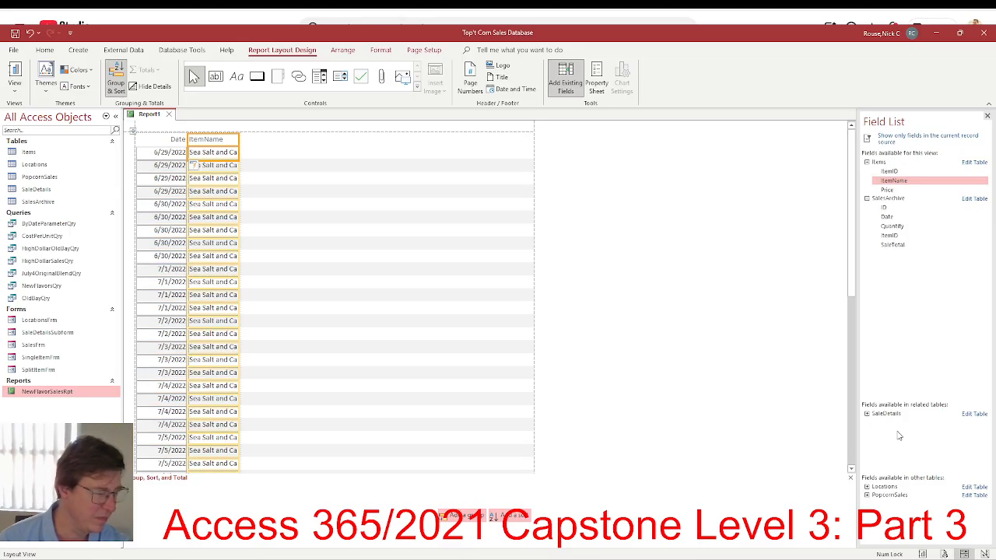
pyautogui.hotkey('alt', 'Tab')
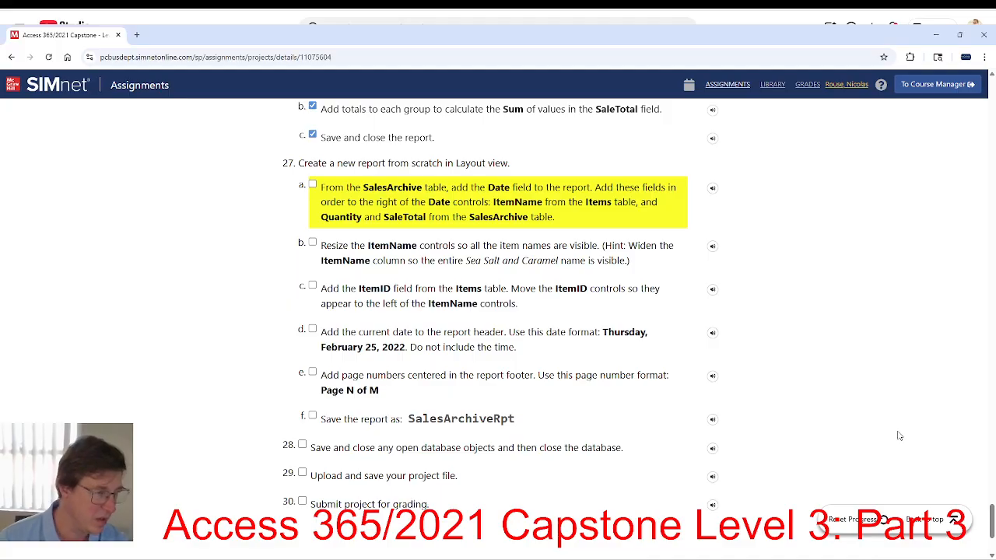
# Add the SalesArchive table's Quantity and SaleTotal fields to the Access report, and mark instruction 27a as done in SIMnet.
pyautogui.hotkey('alt', 'Tab')
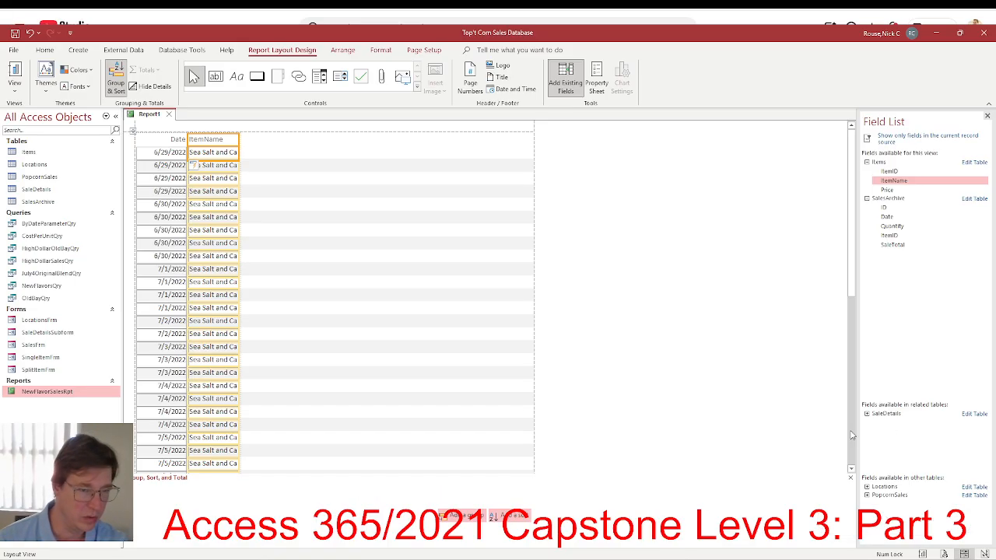
pyautogui.doubleClick(892, 226)
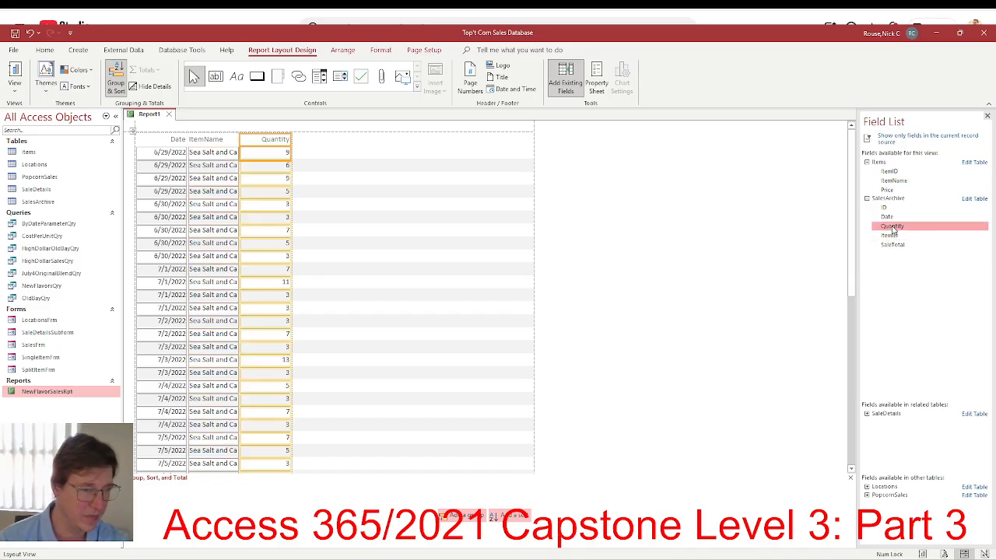
pyautogui.doubleClick(892, 245)
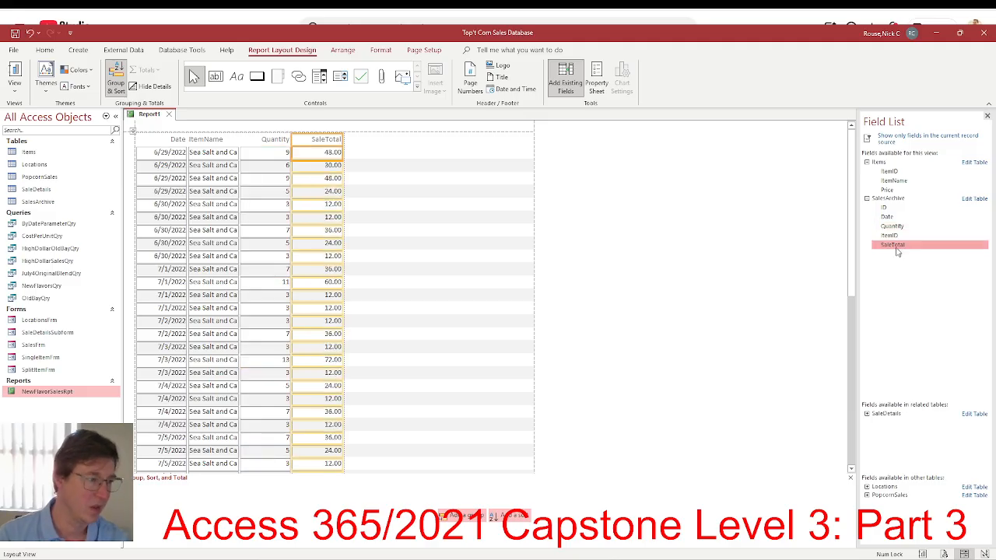
pyautogui.hotkey('alt', 'Tab')
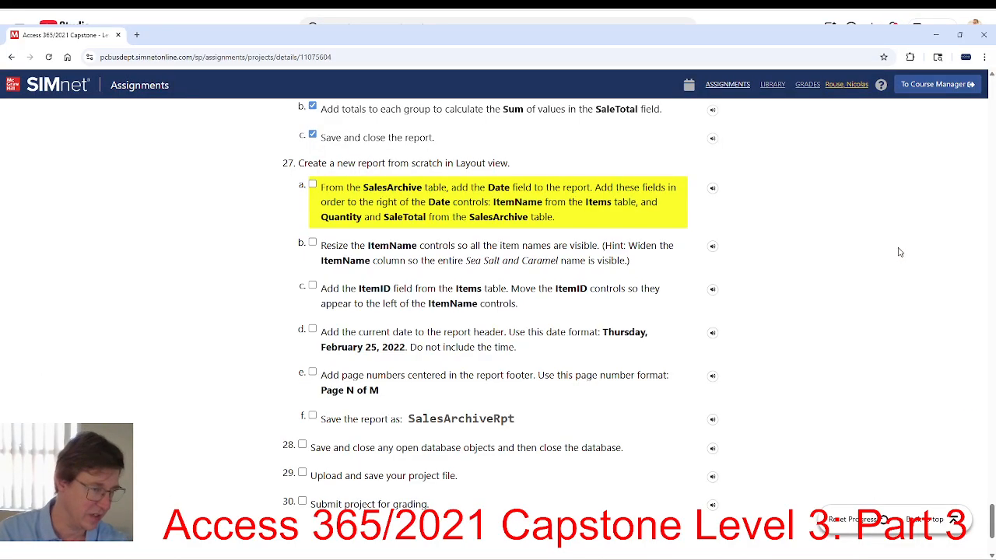
pyautogui.click(312, 184)
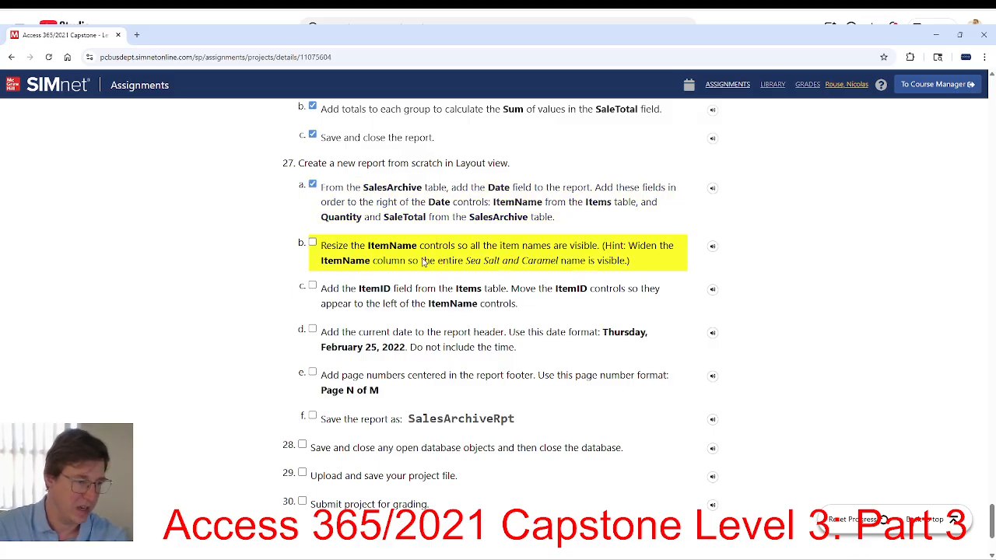
# Widen the report's ItemName column to fit the full name Sea Salt and Caramel, and mark instruction 27b as done in SIMnet.
pyautogui.hotkey('alt', 'Tab')
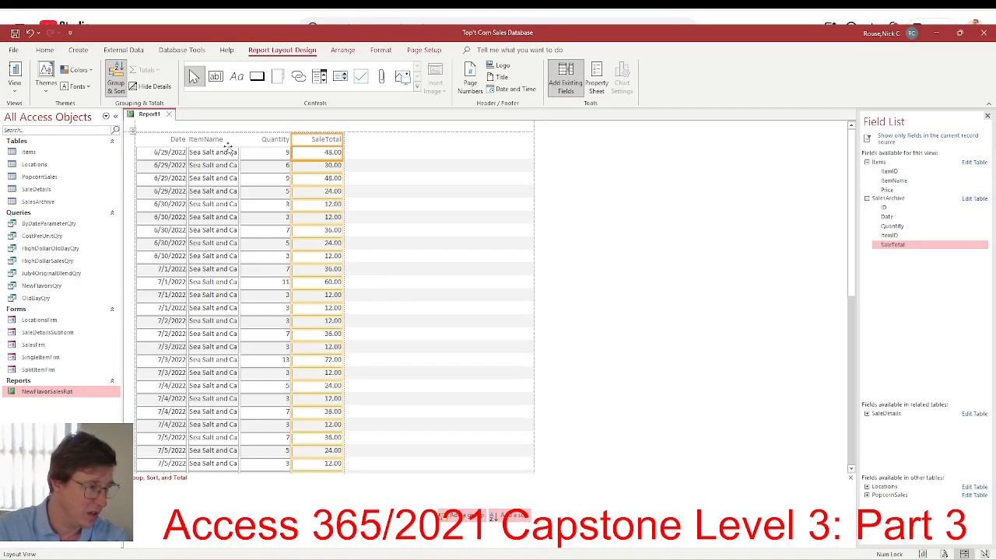
pyautogui.click(229, 141)
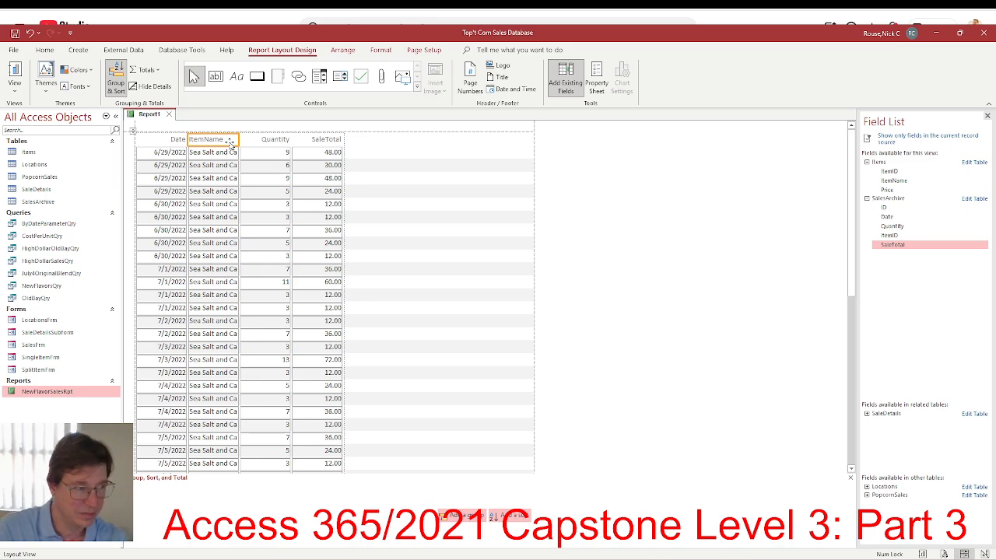
pyautogui.click(231, 154)
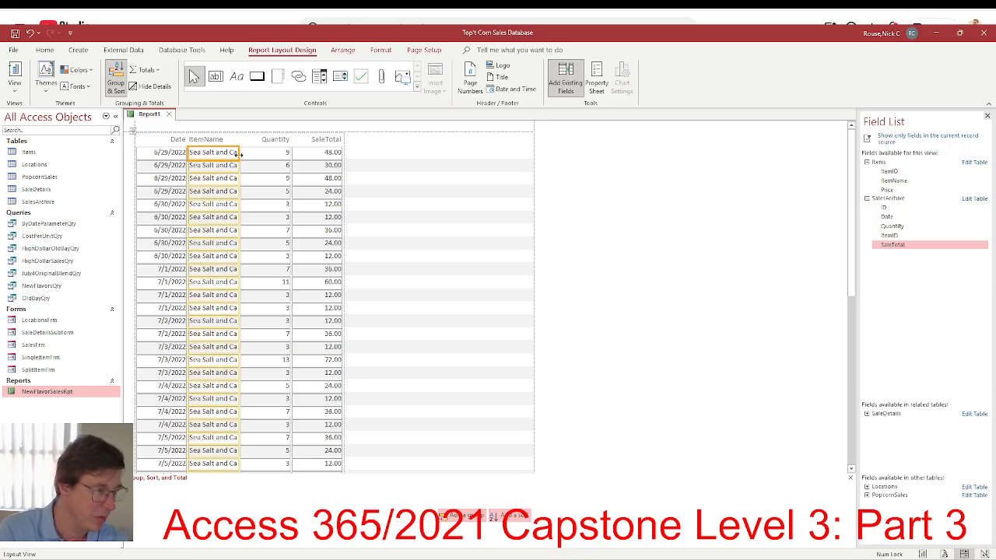
pyautogui.click(239, 154)
pyautogui.moveTo(238, 154); pyautogui.dragTo(266, 155)
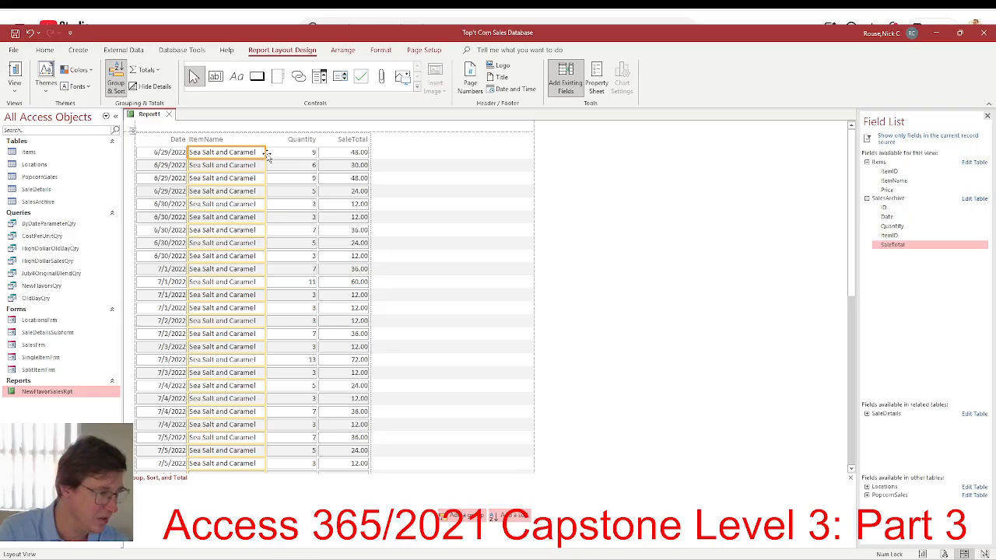
pyautogui.scroll(-3, 207, 366)
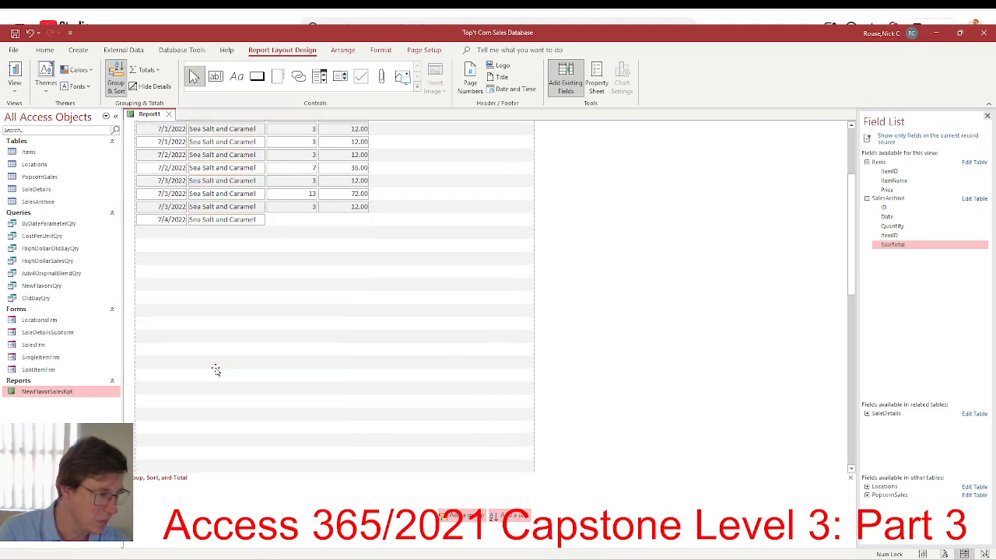
pyautogui.scroll(3, 227, 391)
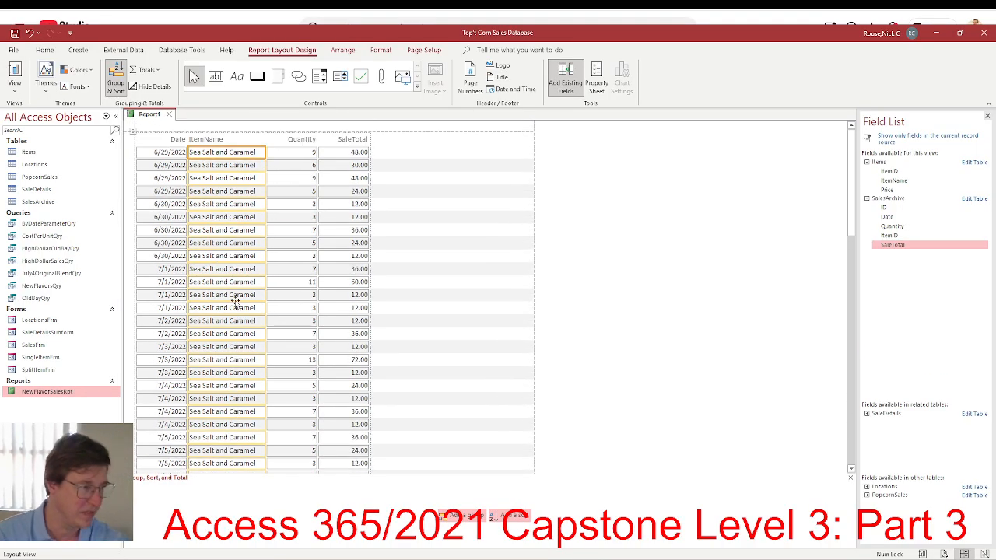
pyautogui.hotkey('alt', 'Tab')
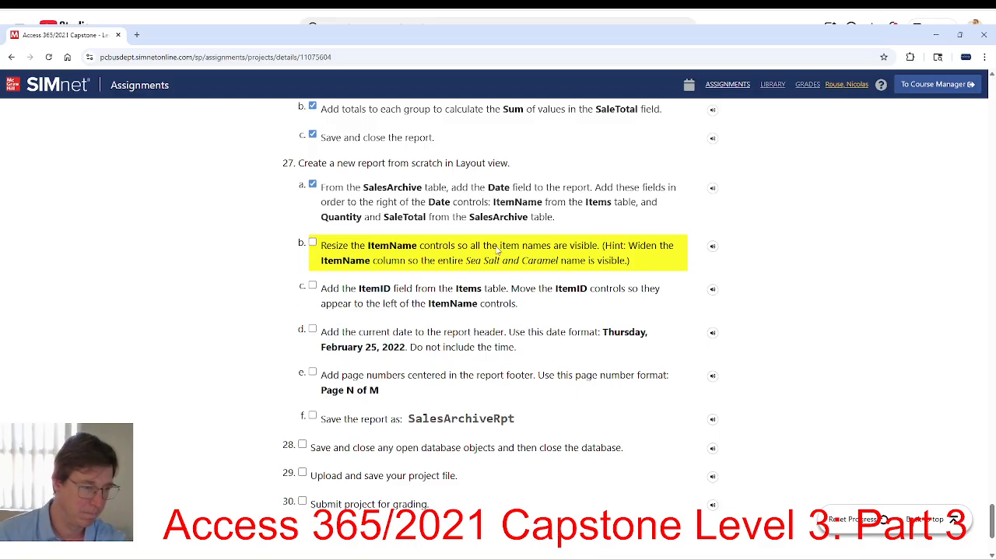
pyautogui.click(312, 245)
# Review instruction 27c, and add the ItemID field from the Items table to the Access report.
pyautogui.hotkey('alt', 'Tab')
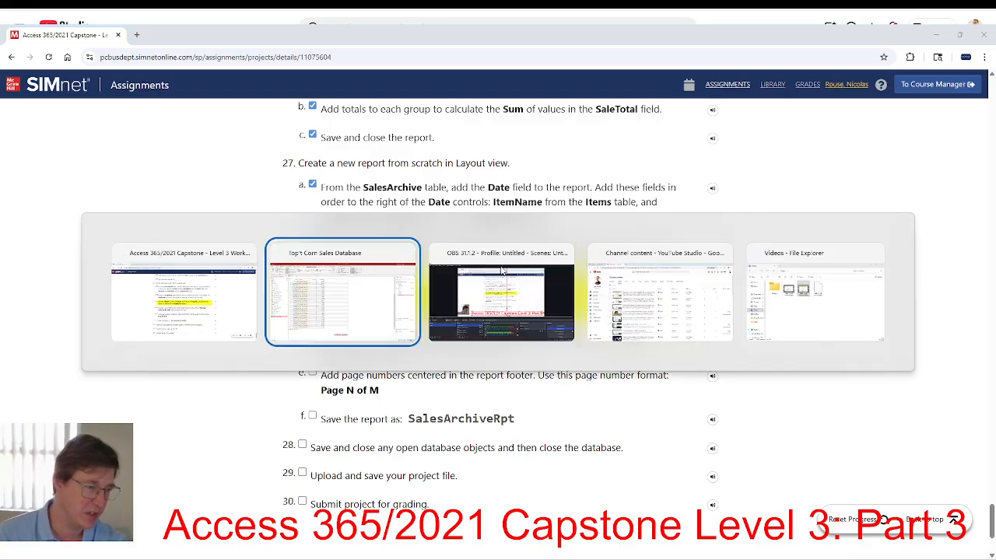
pyautogui.hotkey('alt', 'Tab')
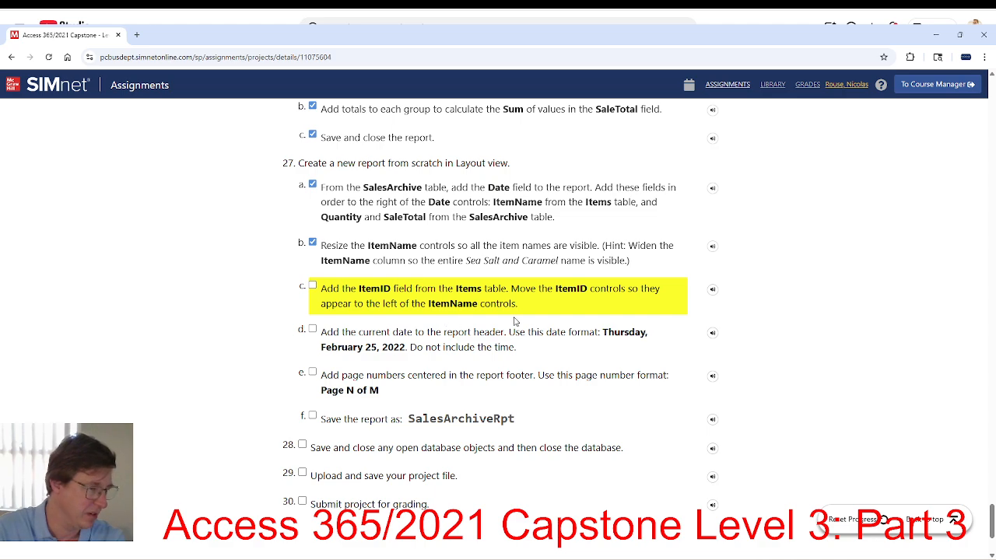
pyautogui.hotkey('alt', 'Tab')
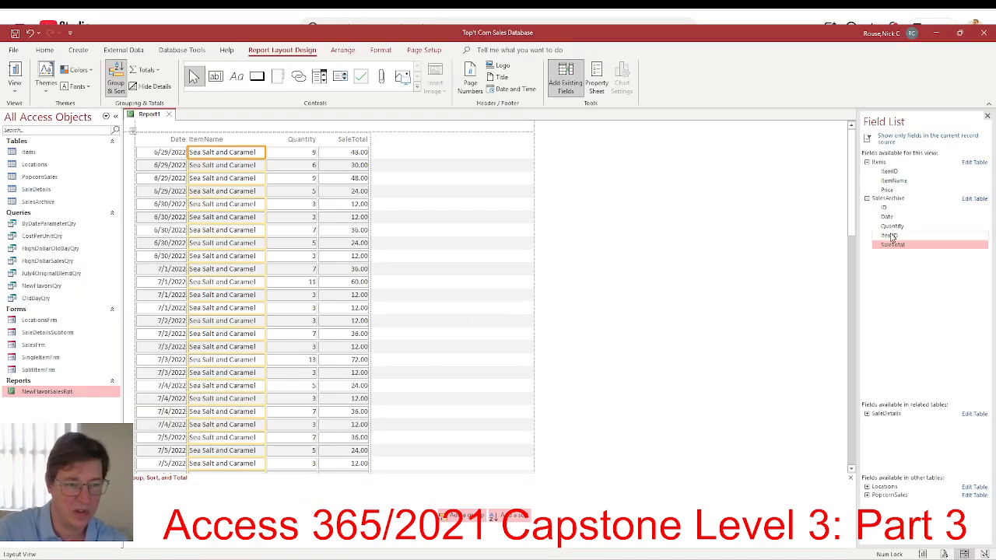
pyautogui.hotkey('alt', 'Tab')
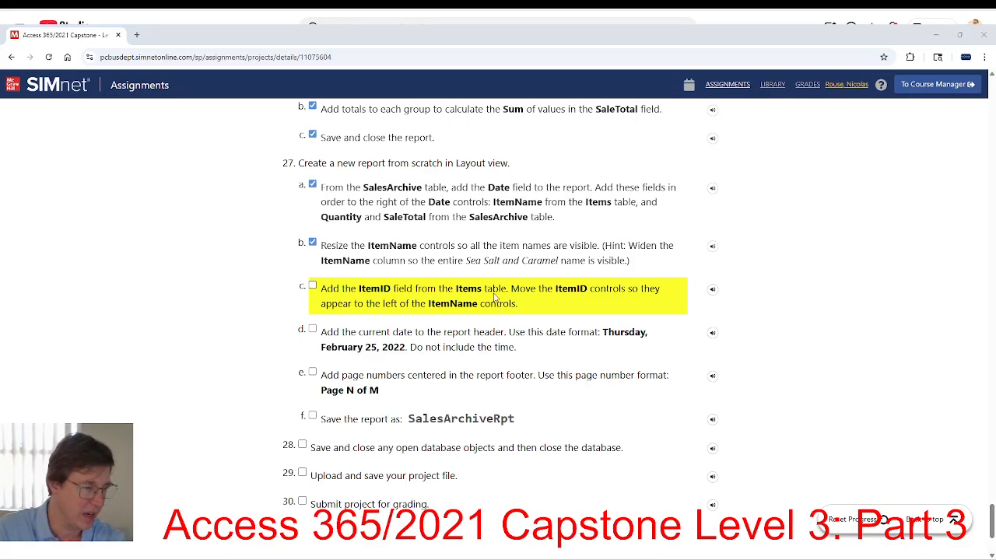
pyautogui.hotkey('alt', 'Tab')
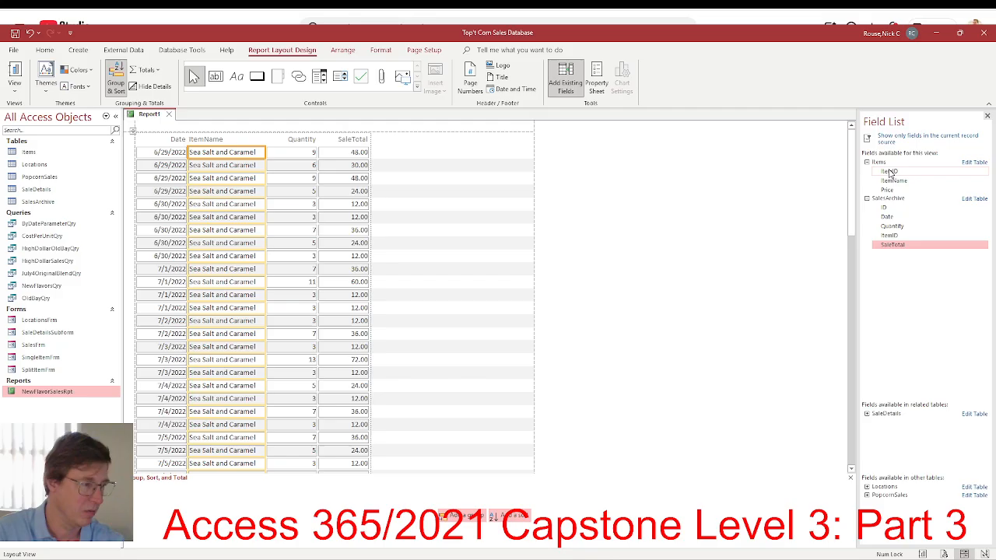
pyautogui.doubleClick(890, 173)
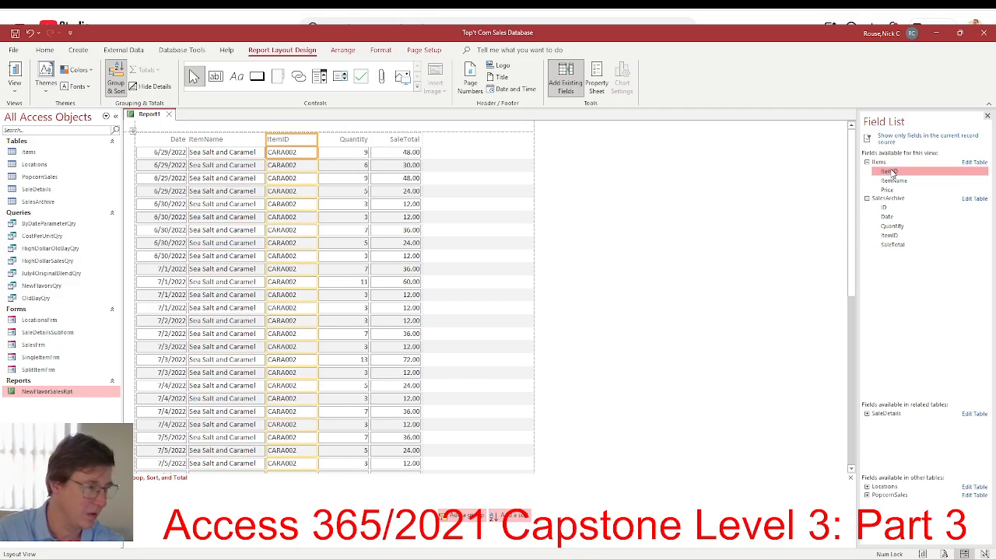
# Move the ItemID column in the Access report to the left of ItemName, and mark instruction 27c as done in SIMnet.
pyautogui.hotkey('alt', 'Tab')
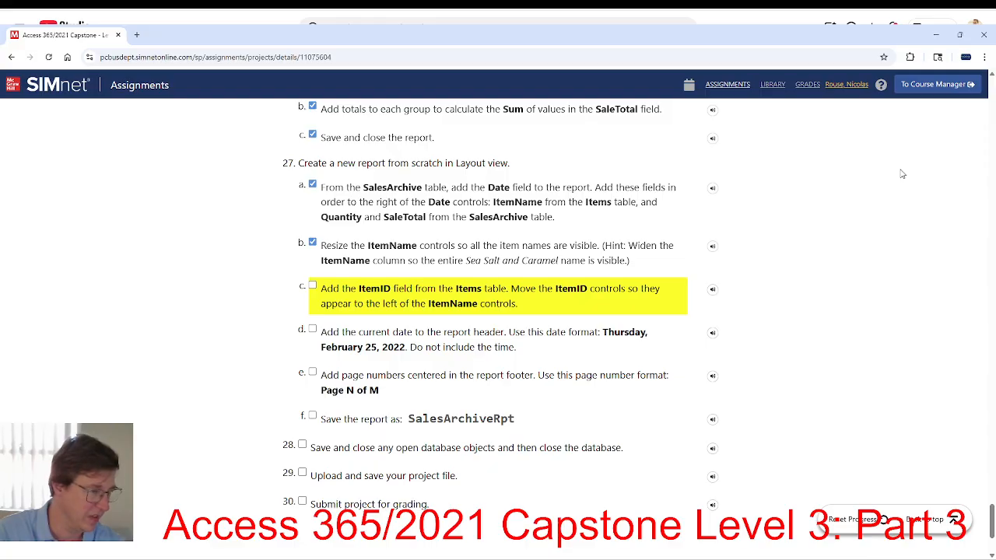
pyautogui.hotkey('alt', 'Tab')
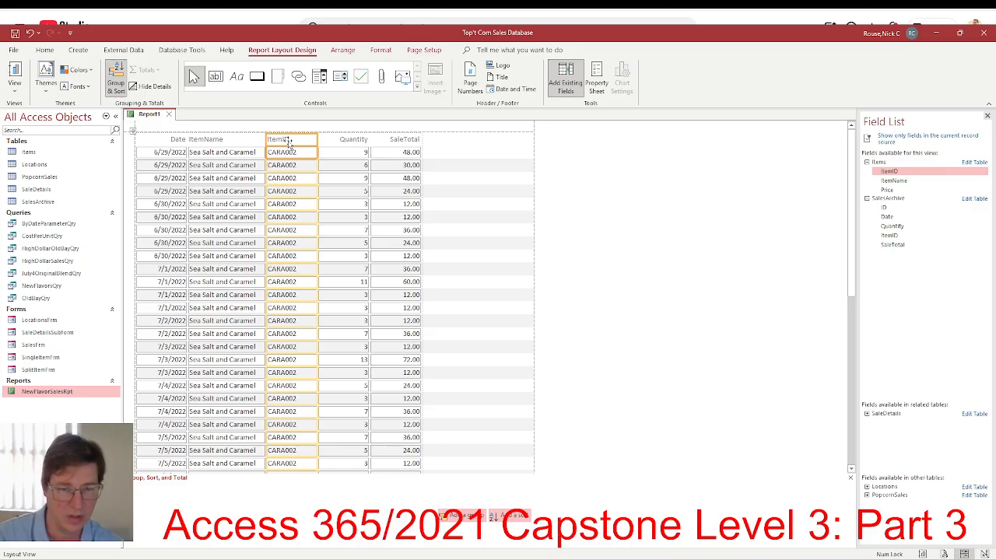
pyautogui.moveTo(289, 143); pyautogui.dragTo(203, 148)
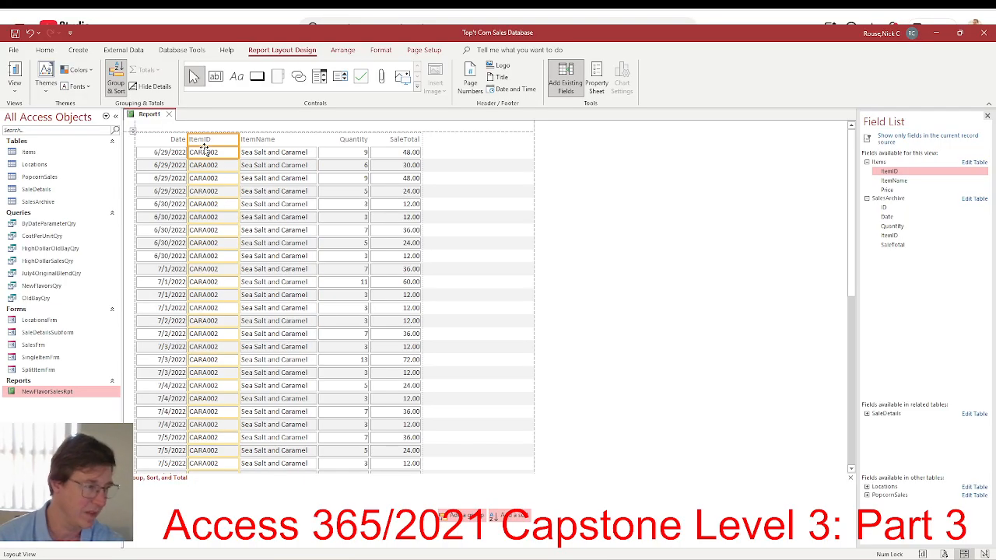
pyautogui.hotkey('alt', 'Tab')
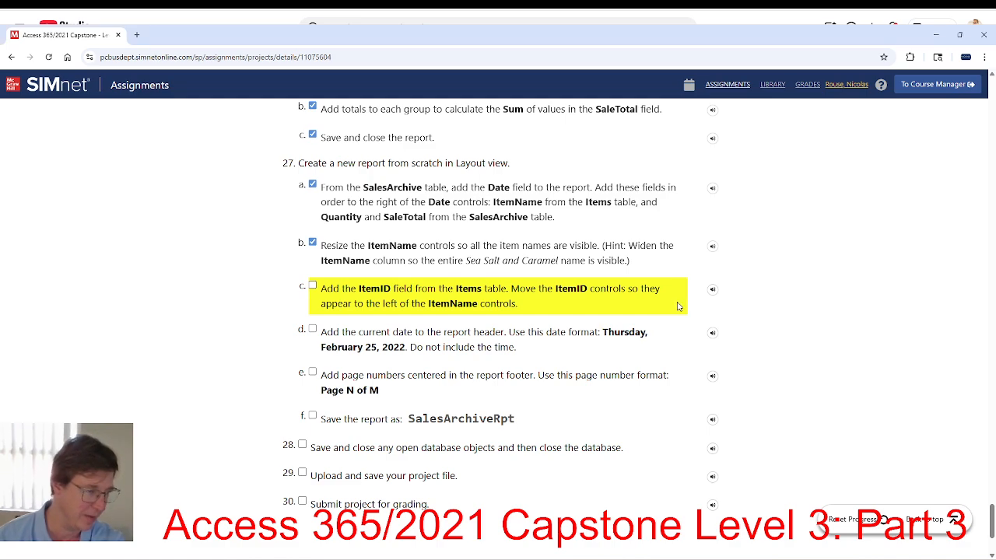
pyautogui.click(312, 288)
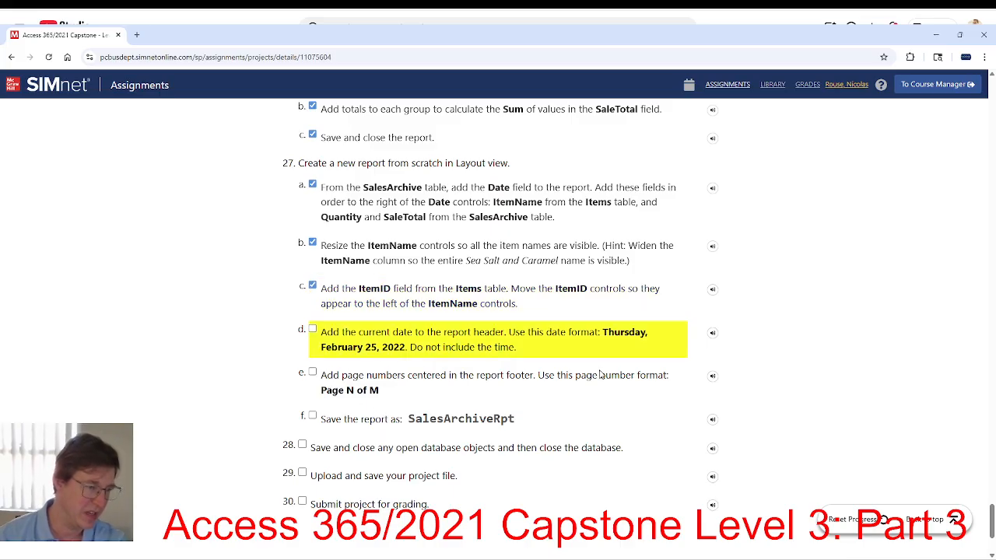
# Add the current date to the Access report header in the Tuesday, December 9, 2025 format without the time, and mark instruction 27d done in SIMnet.
pyautogui.hotkey('alt', 'Tab')
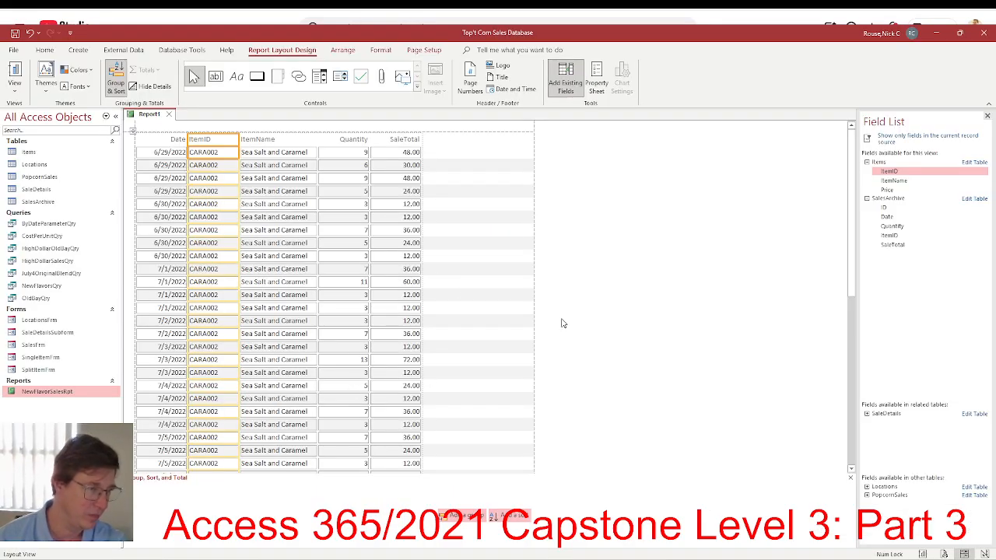
pyautogui.click(508, 91)
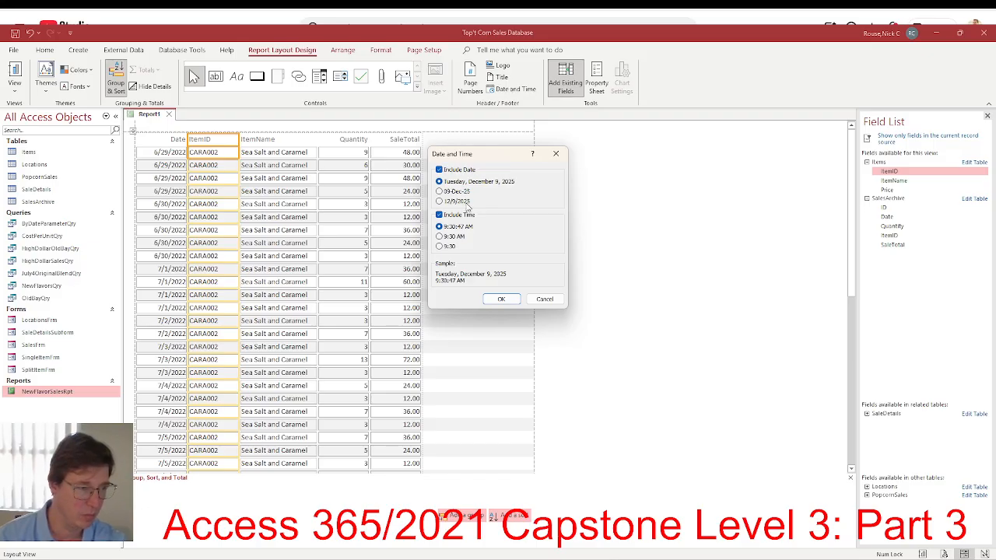
pyautogui.hotkey('alt', 'Tab')
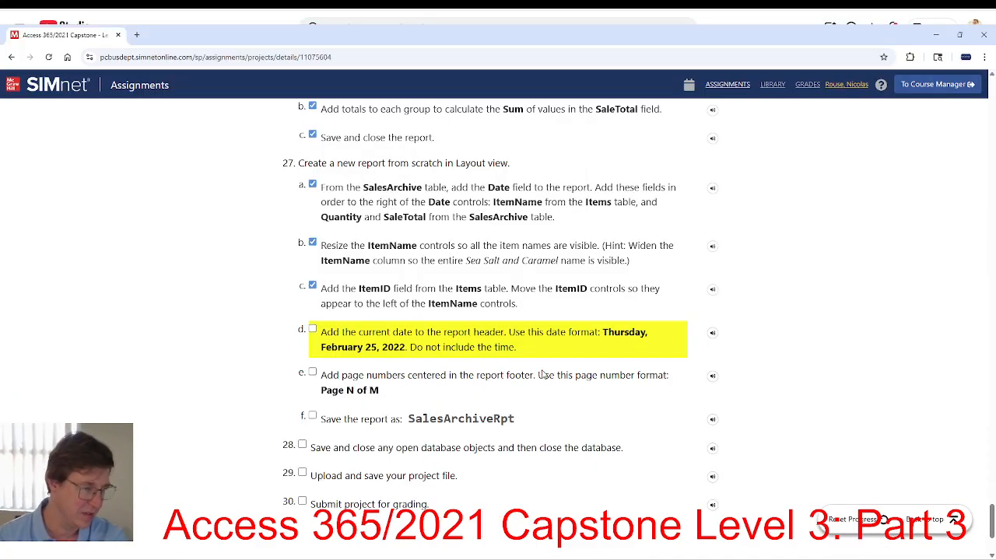
pyautogui.hotkey('alt', 'Tab')
pyautogui.click(438, 215)
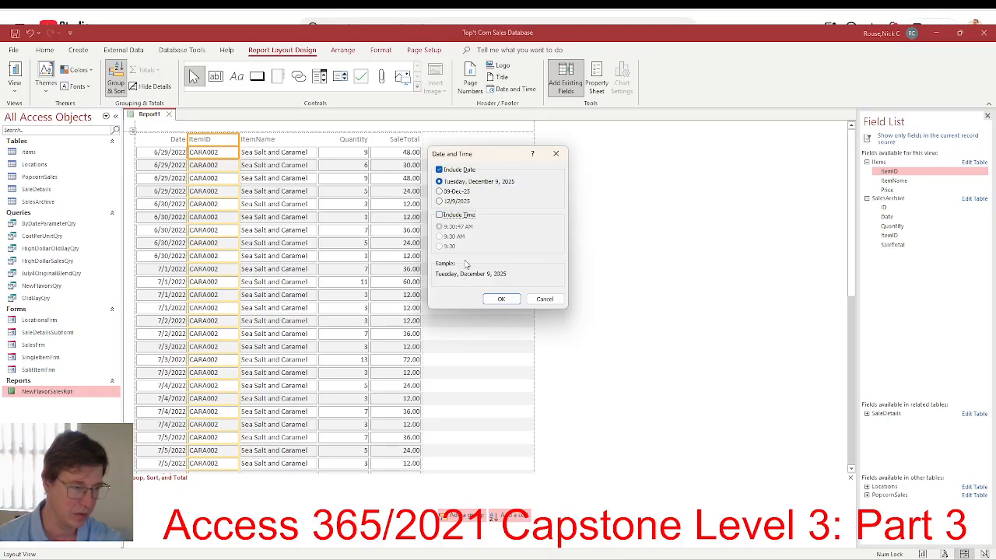
pyautogui.click(498, 299)
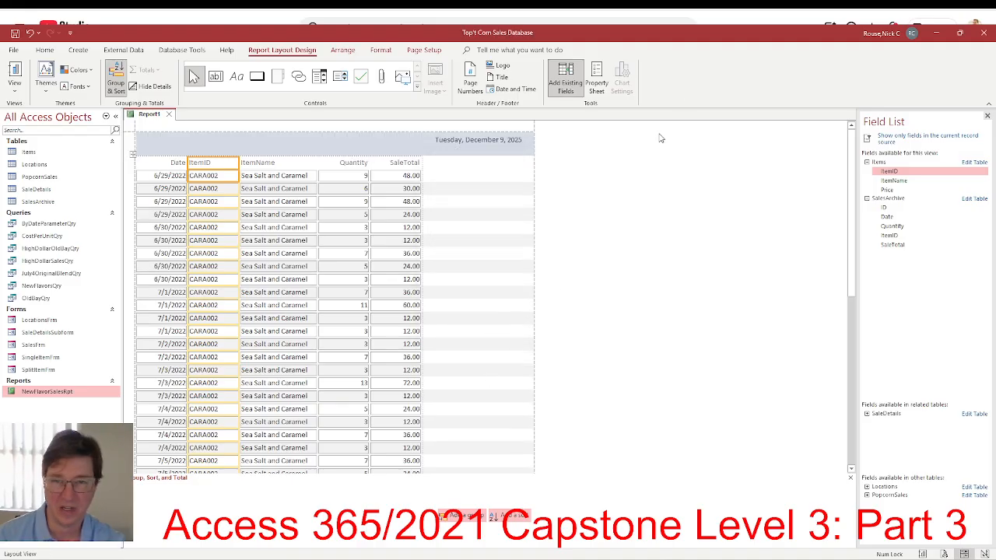
pyautogui.hotkey('alt', 'Tab')
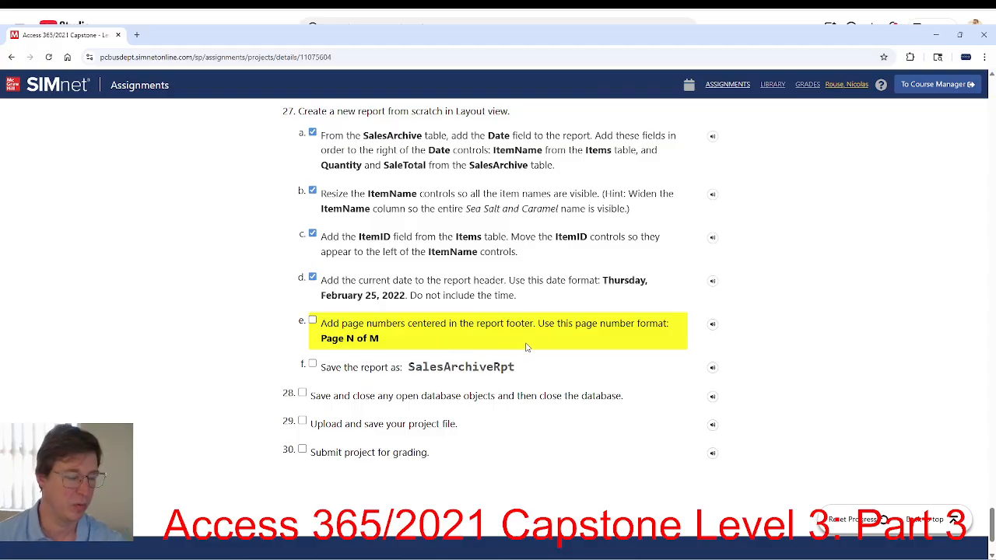
# Add centered page numbers in the Page N of M format to the Access report's page footer, and mark instruction 27e as done in SIMnet.
pyautogui.hotkey('alt', 'Tab')
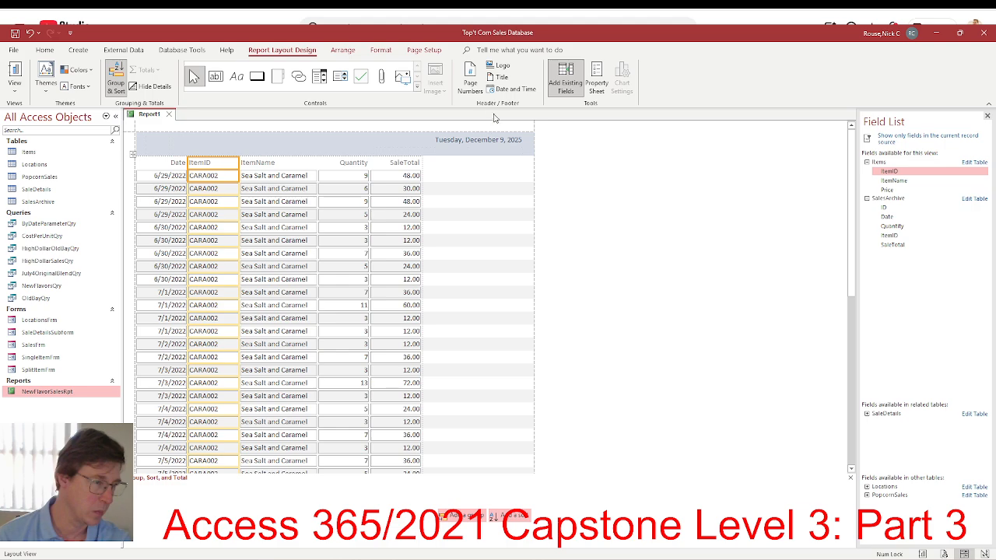
pyautogui.click(461, 85)
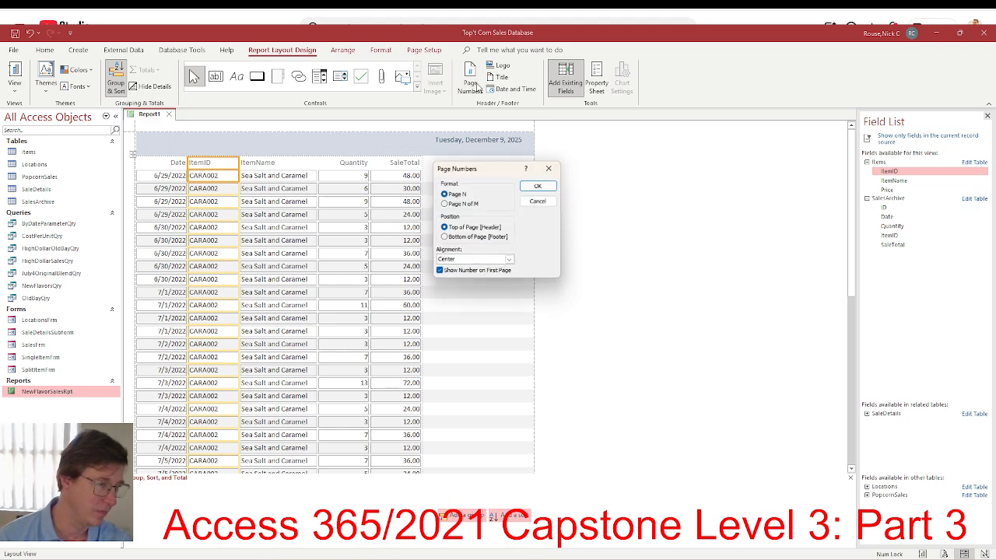
pyautogui.click(445, 237)
pyautogui.click(444, 204)
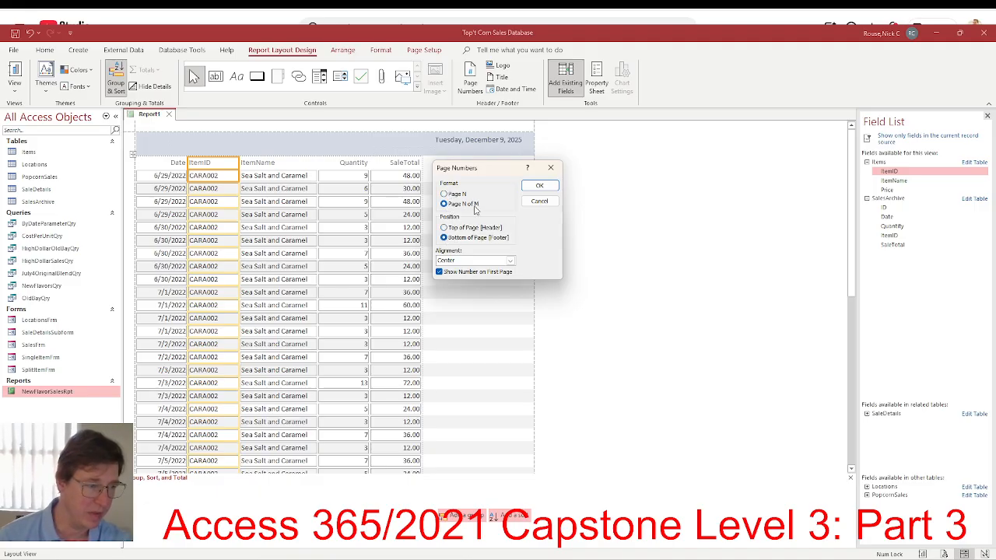
pyautogui.hotkey('alt', 'Tab')
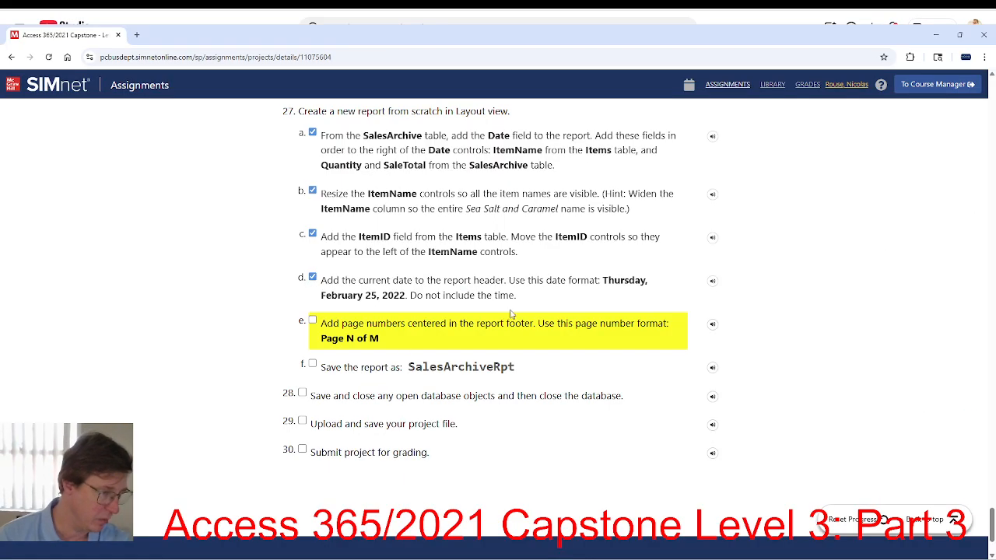
pyautogui.hotkey('alt', 'Tab')
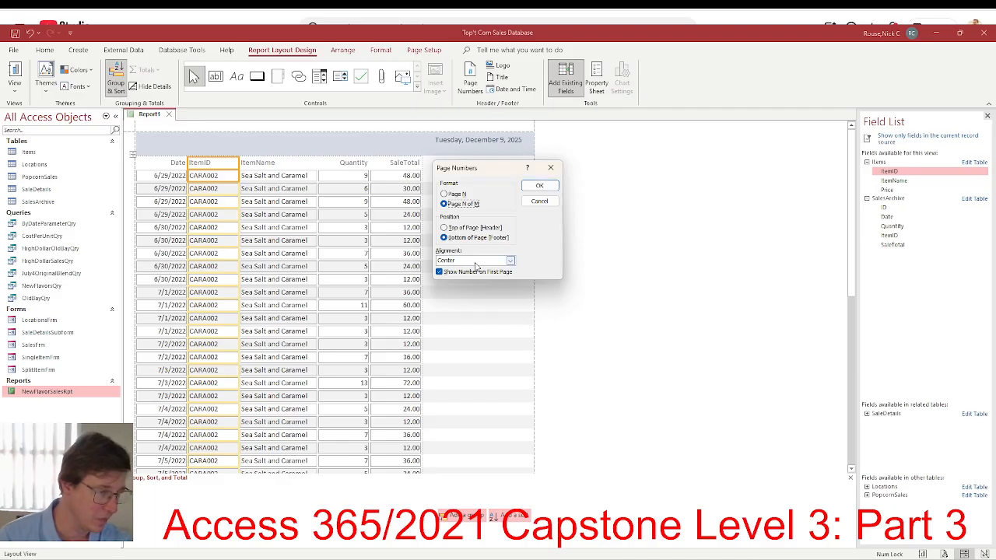
pyautogui.click(539, 185)
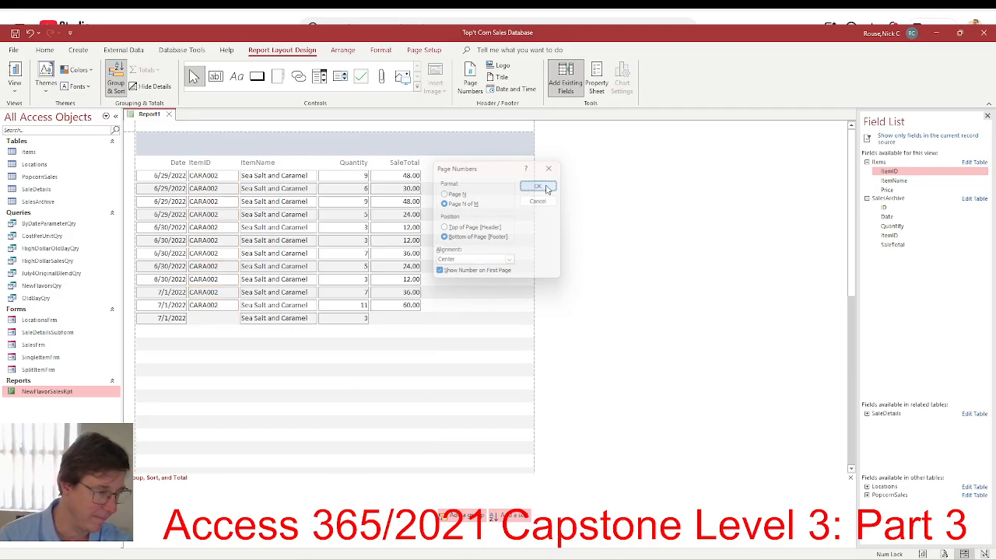
pyautogui.hotkey('alt', 'Tab')
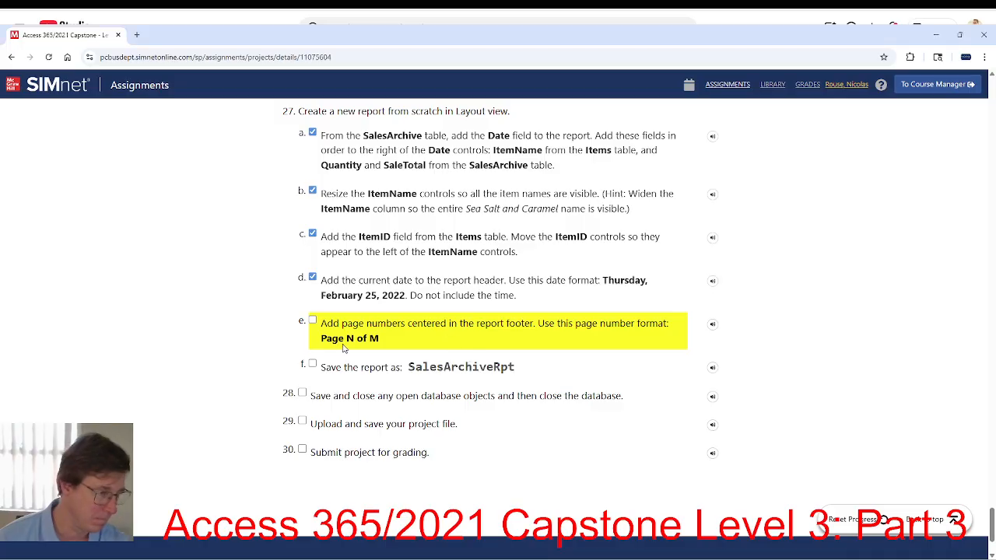
pyautogui.click(312, 323)
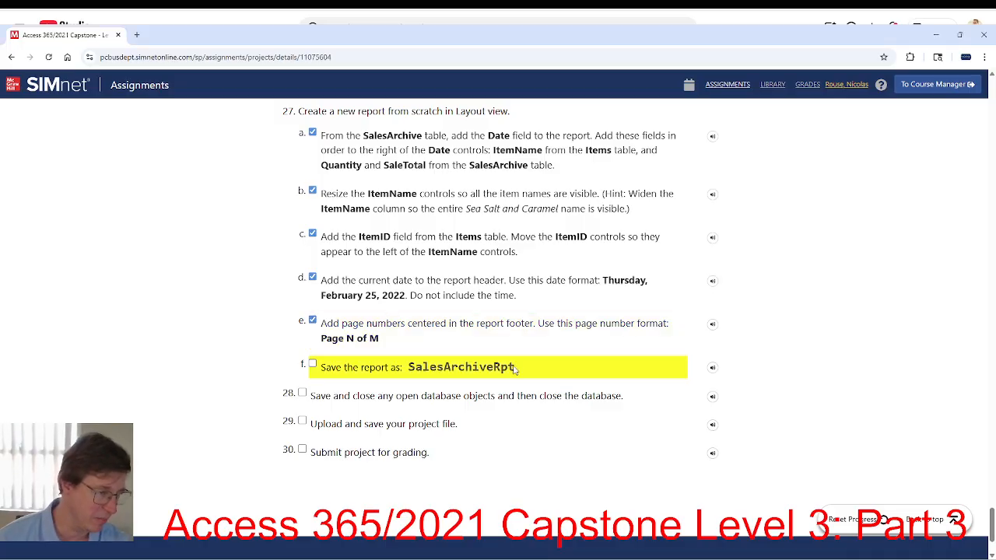
# Copy the report name from instruction 27f in SIMnet, and save the Access report as SalesArchiveRpt.
pyautogui.moveTo(515, 367); pyautogui.dragTo(412, 378)
pyautogui.hotkey('ctrl', 'c')
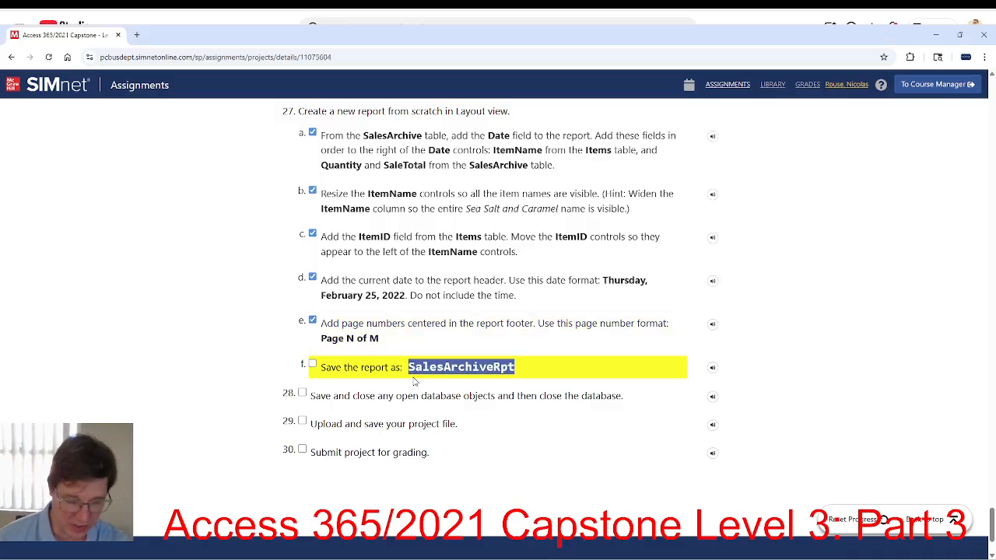
pyautogui.hotkey('alt', 'Tab')
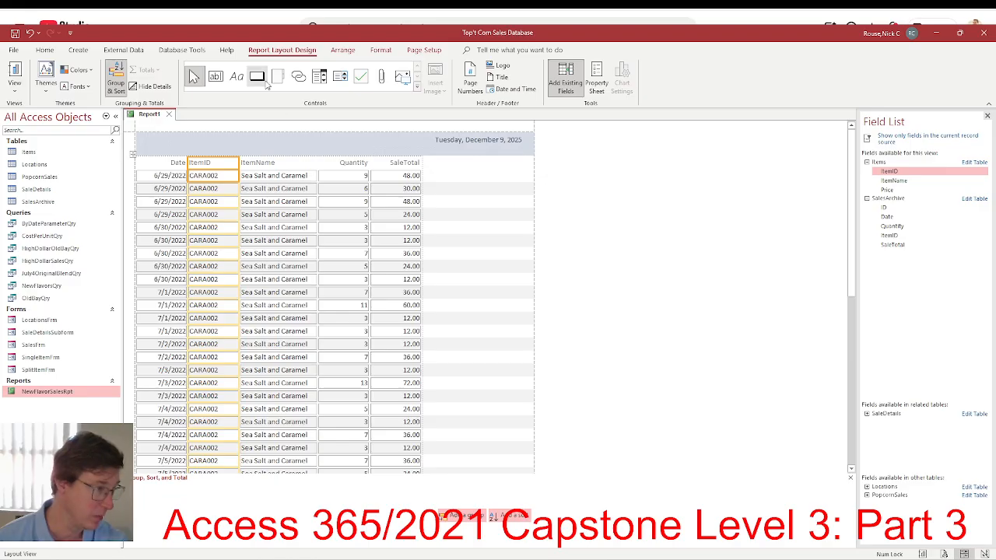
pyautogui.hotkey('ctrl', 's')
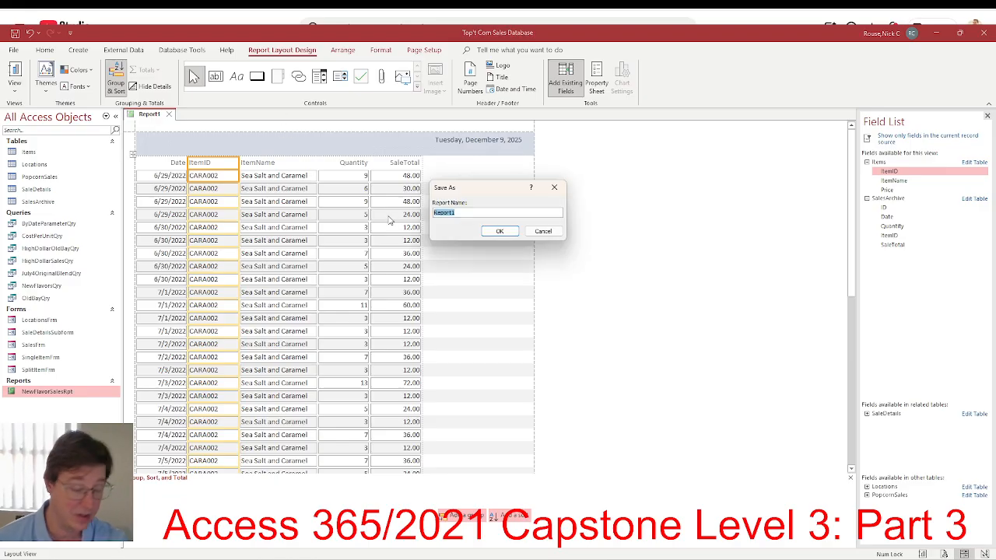
pyautogui.hotkey('ctrl', 'v')
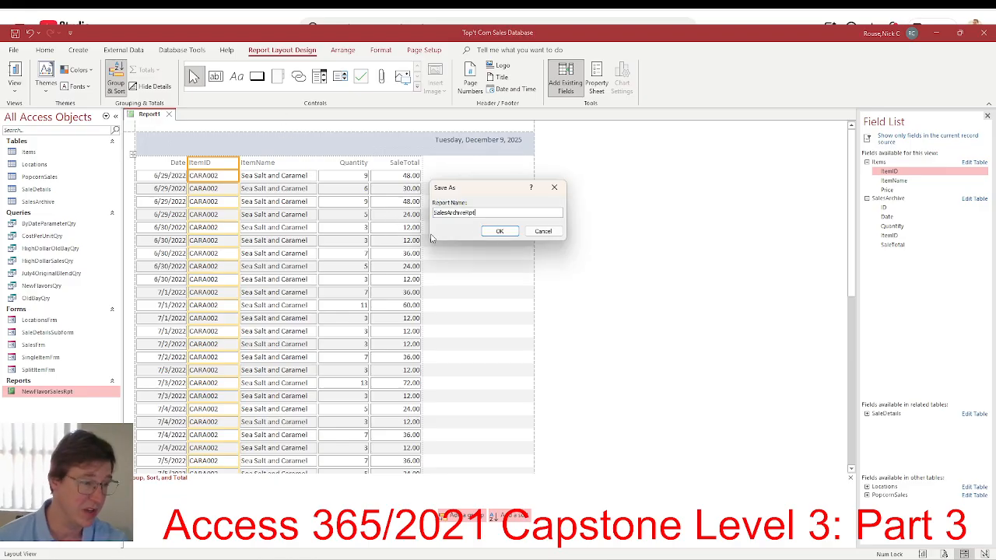
pyautogui.click(499, 232)
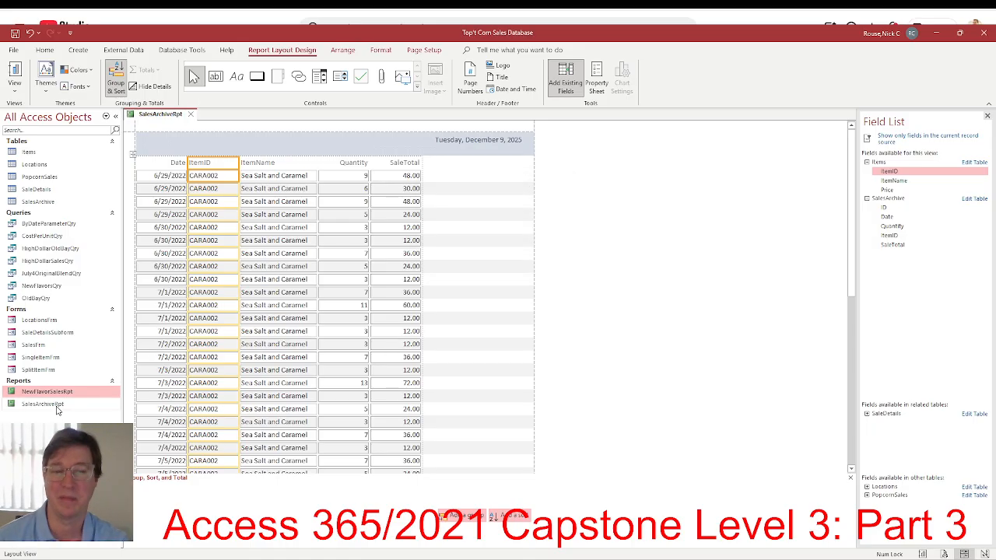
# Close the Field List and the SalesArchiveRpt report in Access, and close the database.
pyautogui.hotkey('alt', 'Tab')
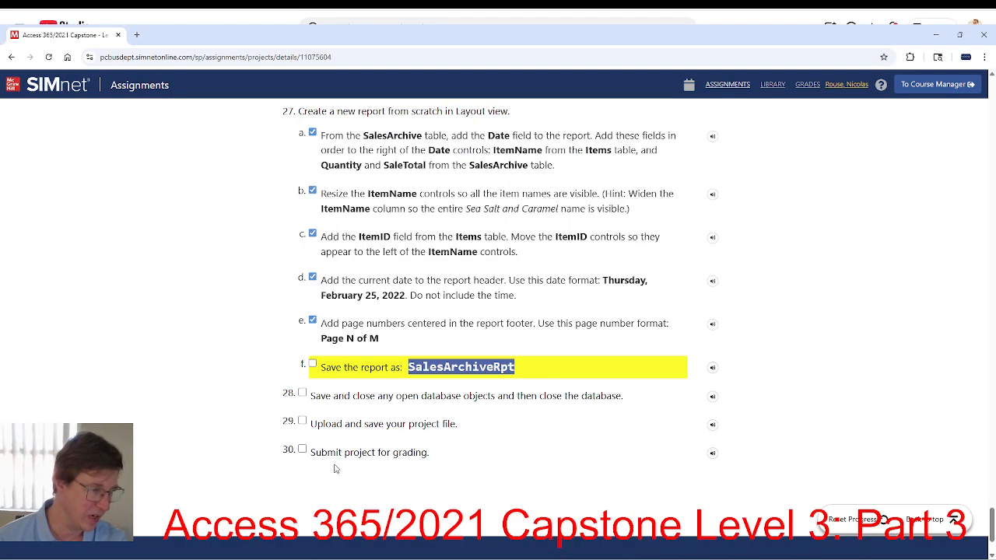
pyautogui.hotkey('alt', 'Tab')
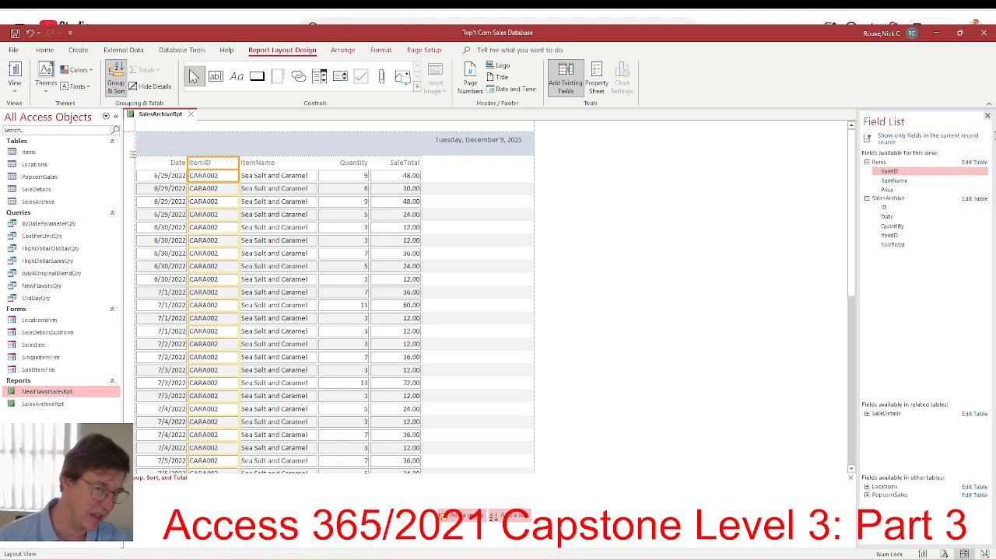
pyautogui.click(986, 116)
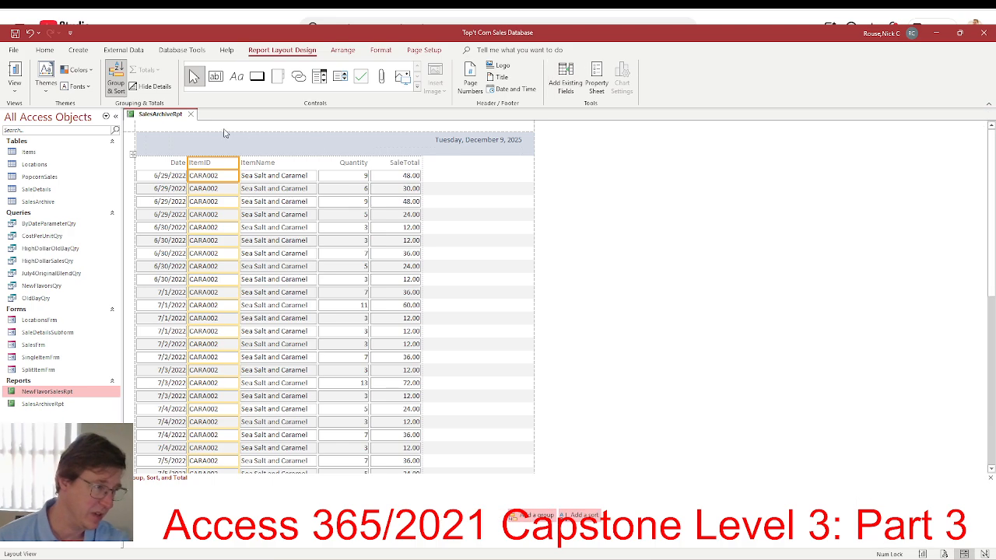
pyautogui.click(192, 114)
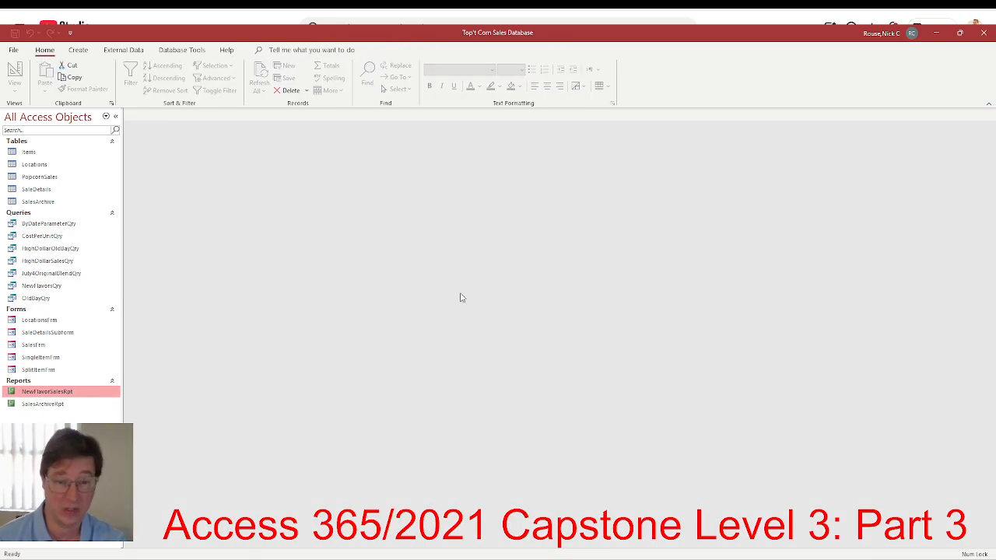
pyautogui.click(983, 32)
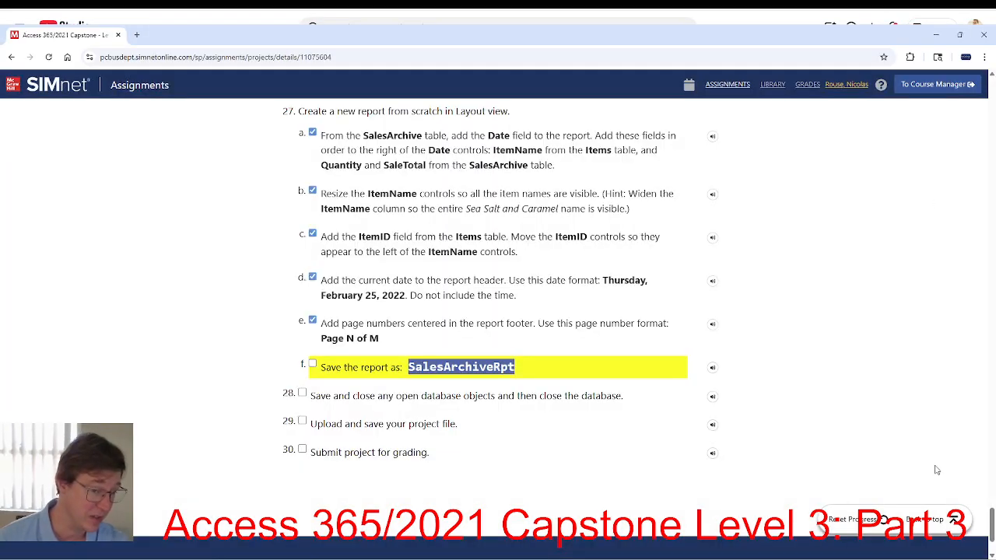
# Upload the completed Capstone Level 3 database file from the Downloads folder to SIMnet and submit it for grading.
pyautogui.click(930, 519)
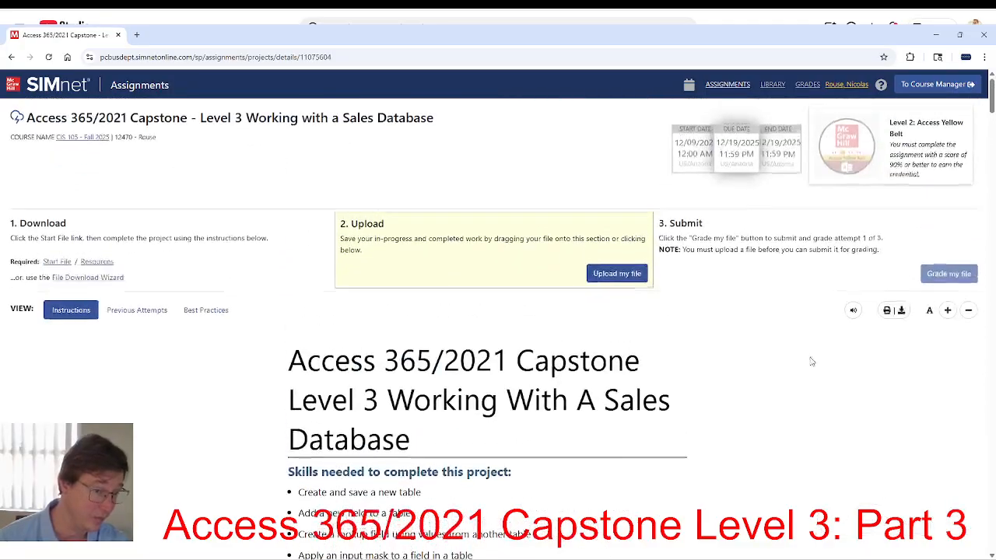
pyautogui.click(616, 274)
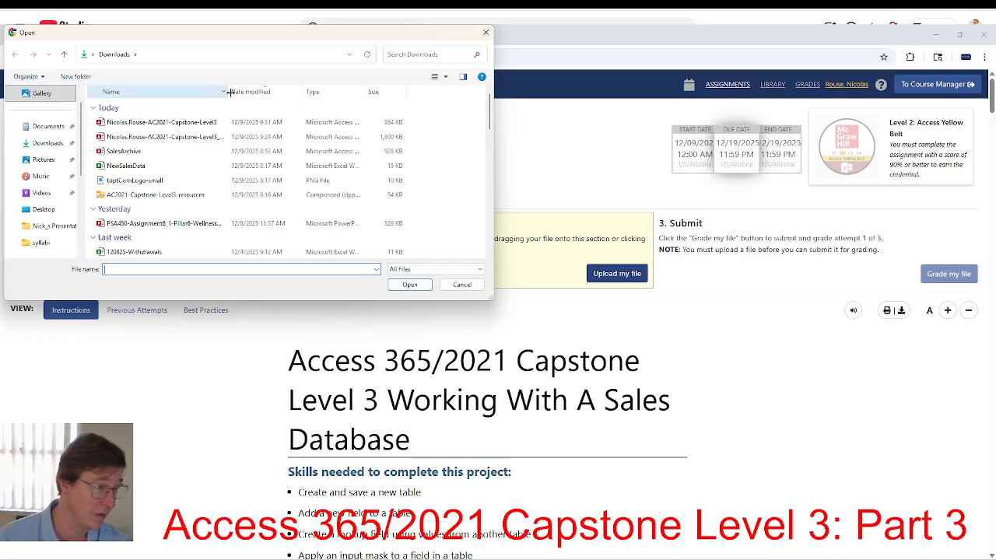
pyautogui.moveTo(228, 92); pyautogui.dragTo(267, 92)
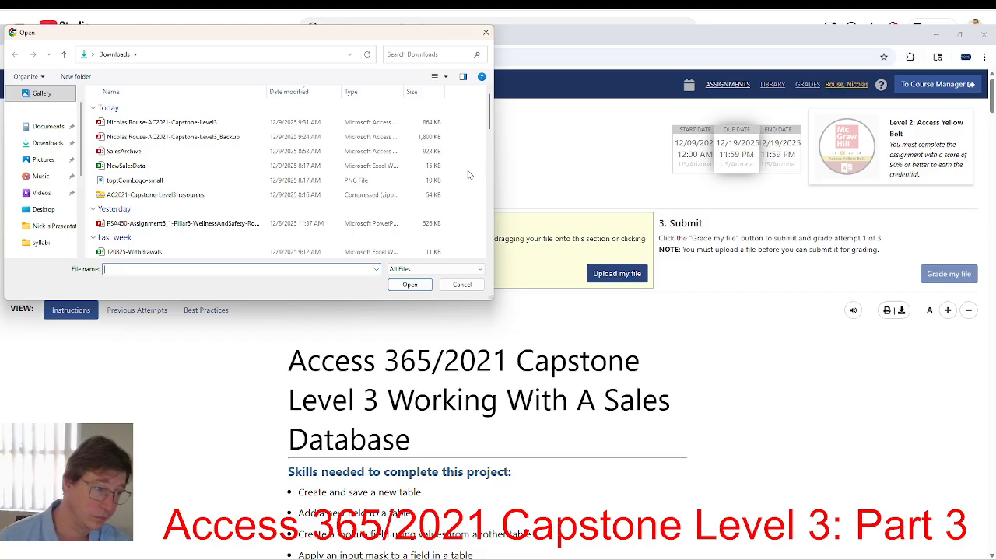
pyautogui.doubleClick(191, 125)
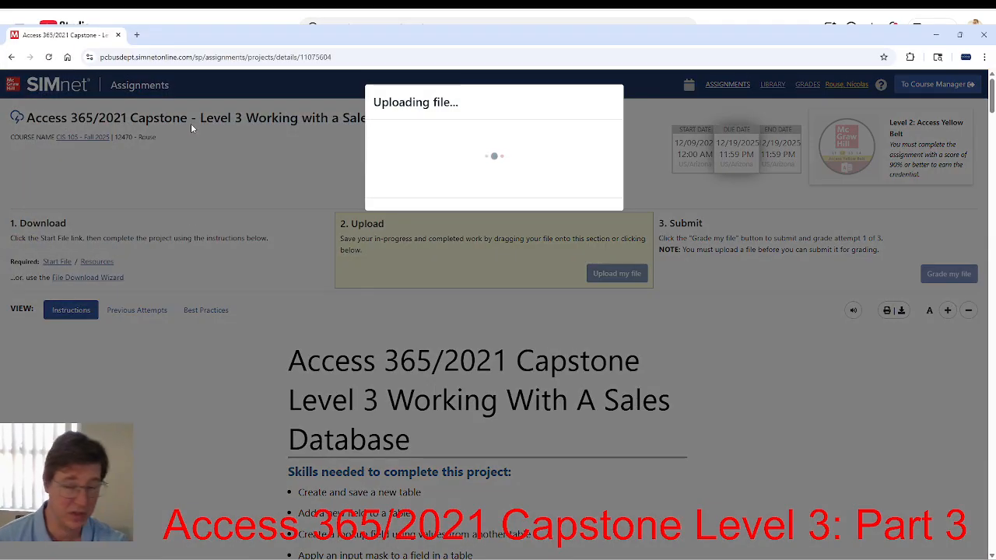
pyautogui.click(483, 199)
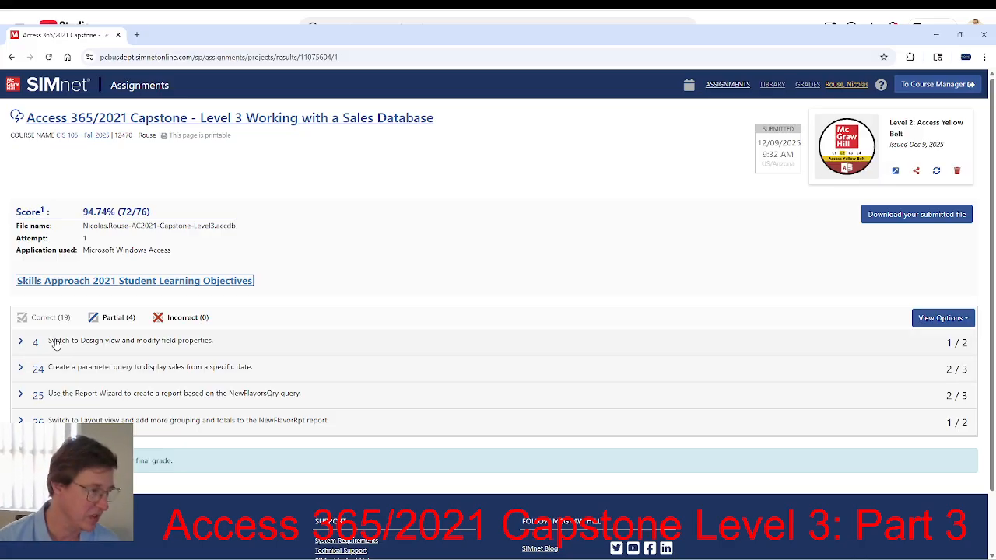
# Review the grading feedback for item 4, on modifying field properties in Design view.
pyautogui.click(21, 343)
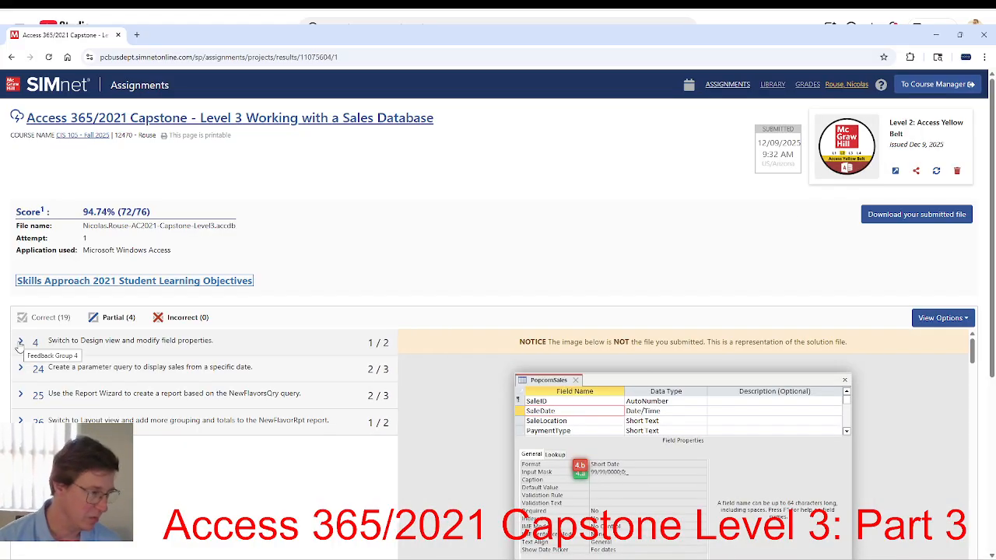
pyautogui.scroll(-2, 141, 379)
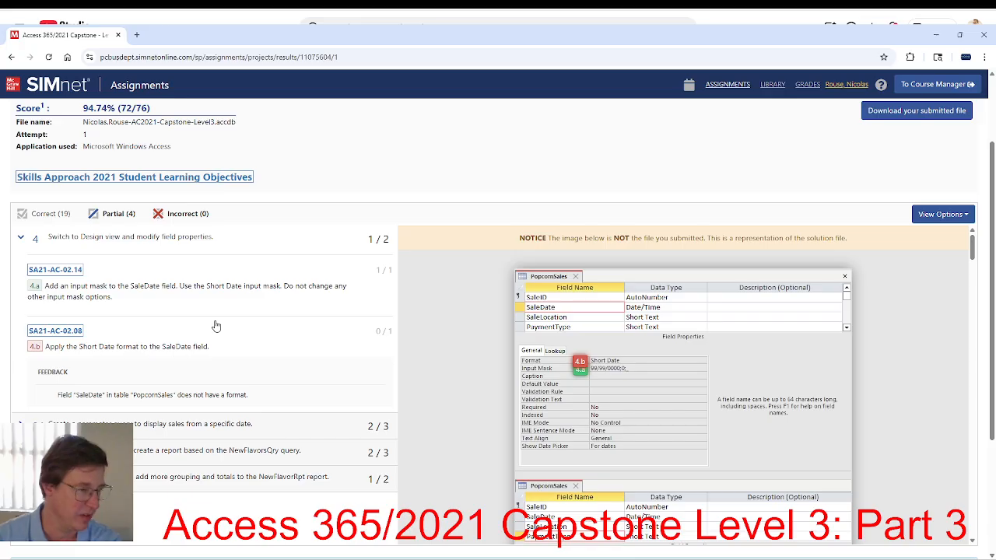
# Switch to File Explorer and reopen the Capstone Level 3 database from the Downloads folder in Access.
pyautogui.hotkey('alt', 'Tab')
pyautogui.hotkey('alt', 'Tab')
pyautogui.hotkey('alt', 'Tab')
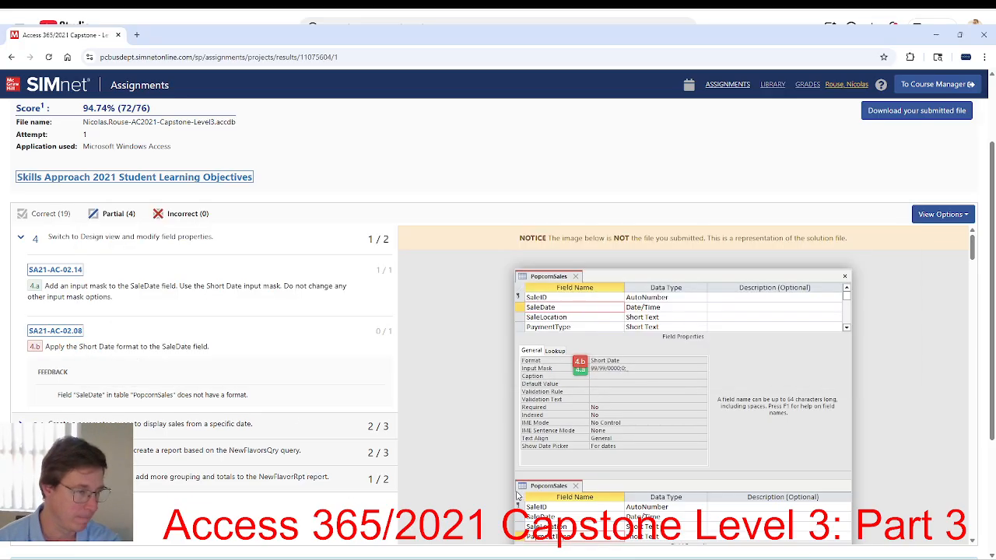
pyautogui.hotkey('alt', 'Tab')
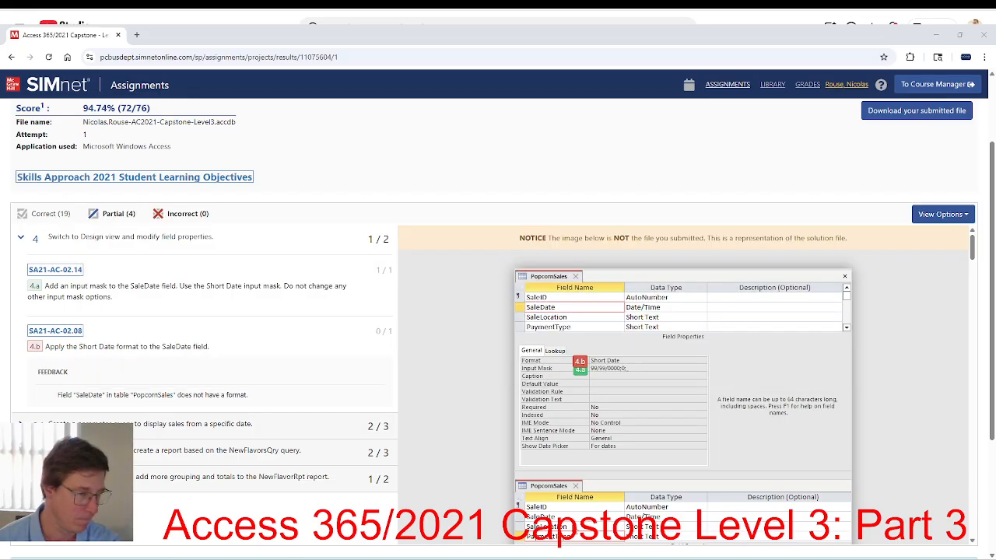
pyautogui.hotkey('alt', 'Tab')
pyautogui.hotkey('alt', 'Tab')
pyautogui.hotkey('alt', 'Tab')
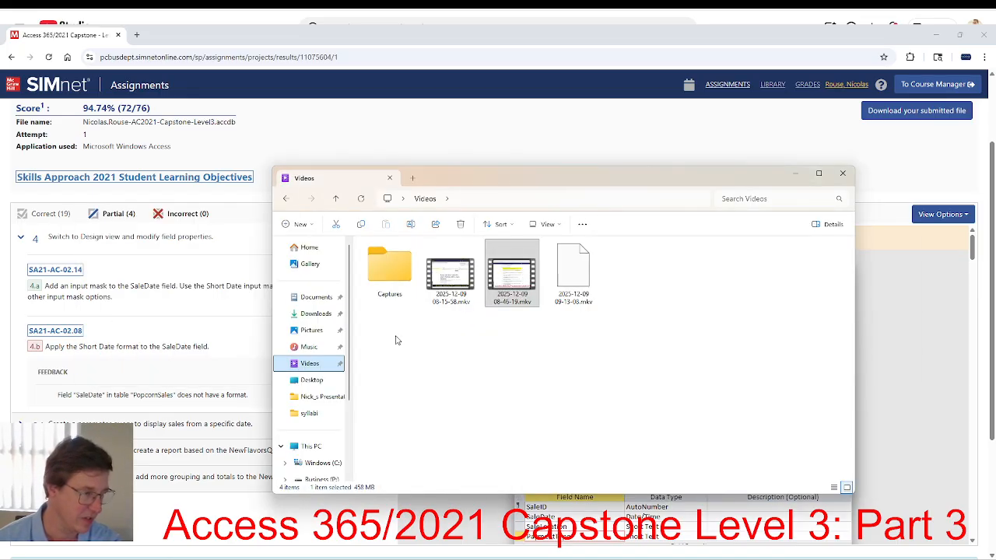
pyautogui.click(315, 313)
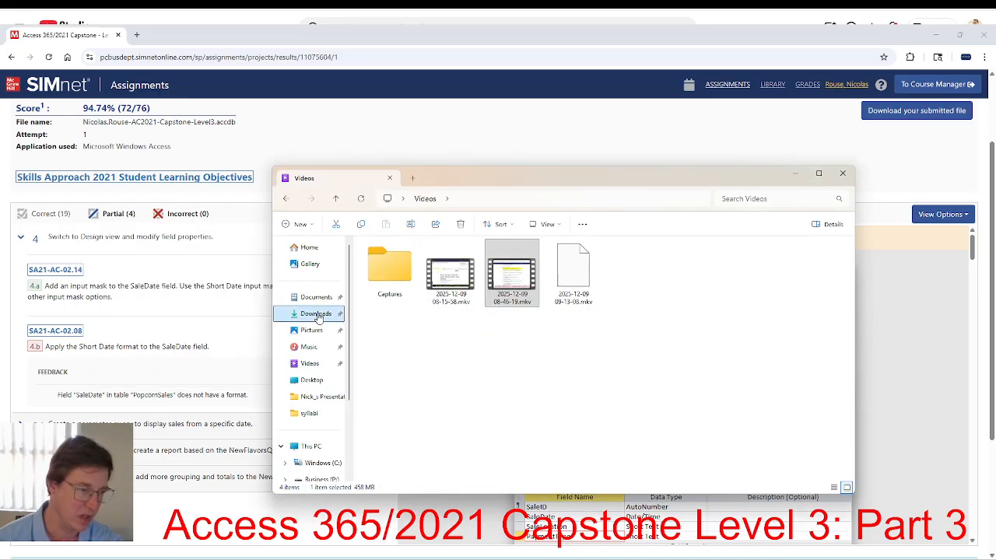
pyautogui.doubleClick(436, 274)
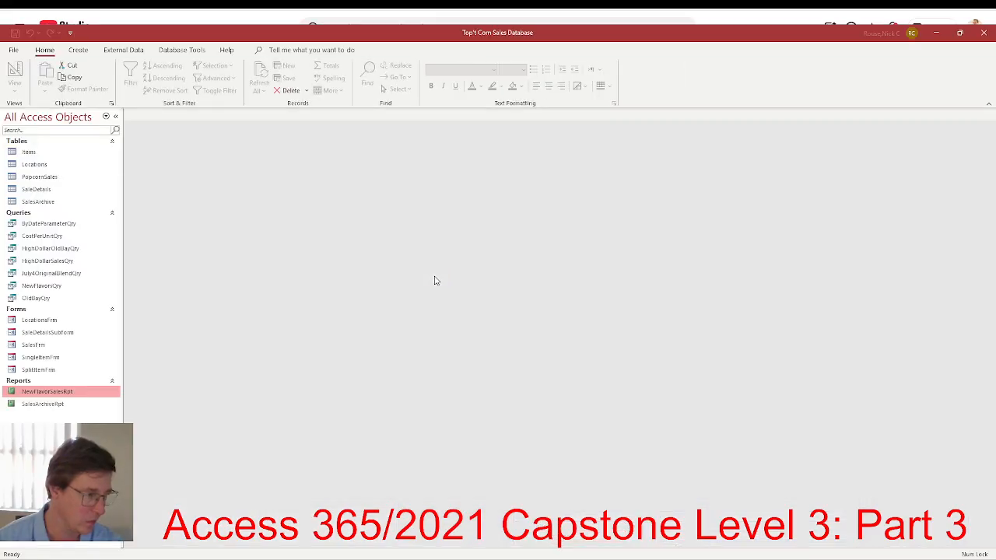
# Open the PopcornSales table in Design view and recheck the item 4b feedback in SIMnet.
pyautogui.rightClick(26, 182)
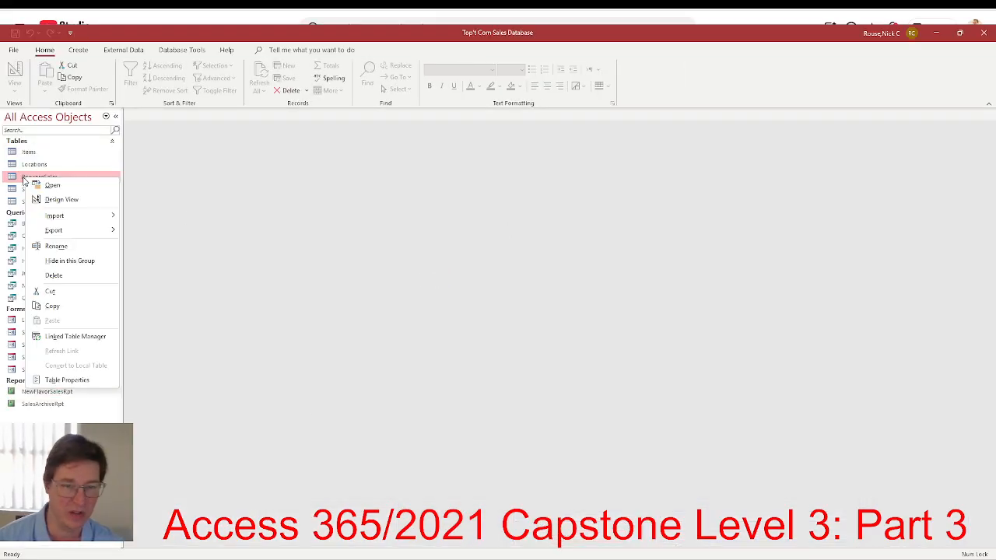
pyautogui.click(61, 199)
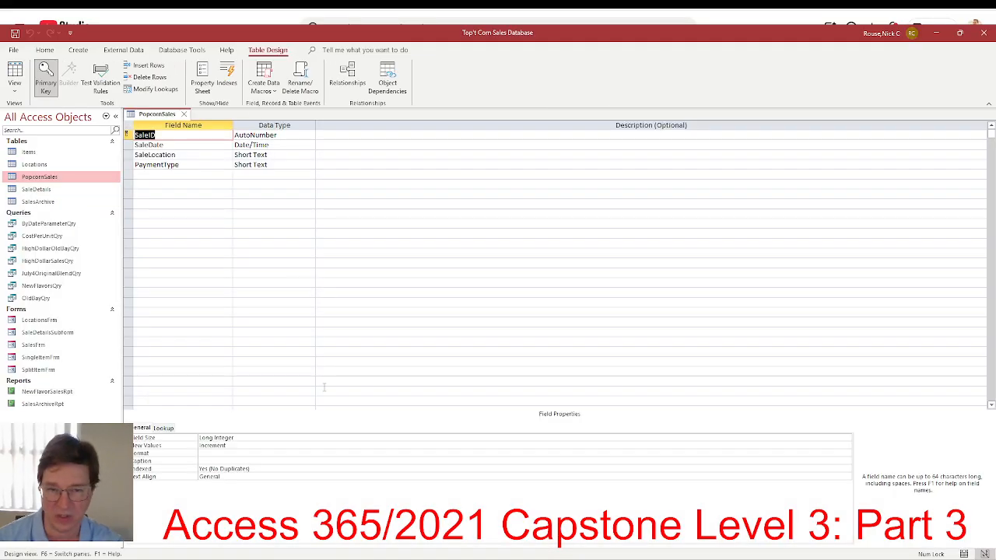
pyautogui.hotkey('alt', 'Tab')
pyautogui.hotkey('alt', 'Tab')
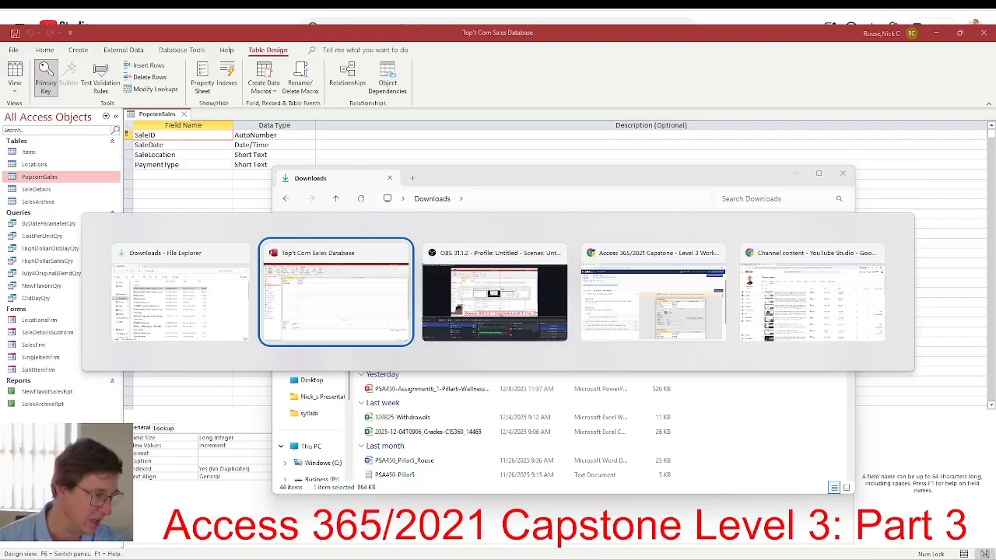
pyautogui.hotkey('alt', 'Tab')
pyautogui.hotkey('alt', 'Tab')
pyautogui.hotkey('alt', 'Tab')
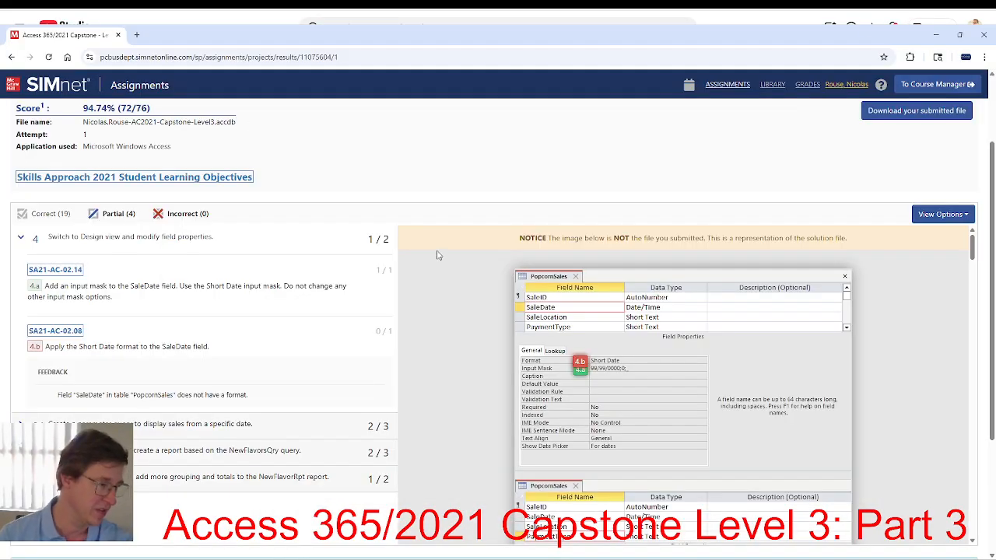
pyautogui.hotkey('alt', 'Tab')
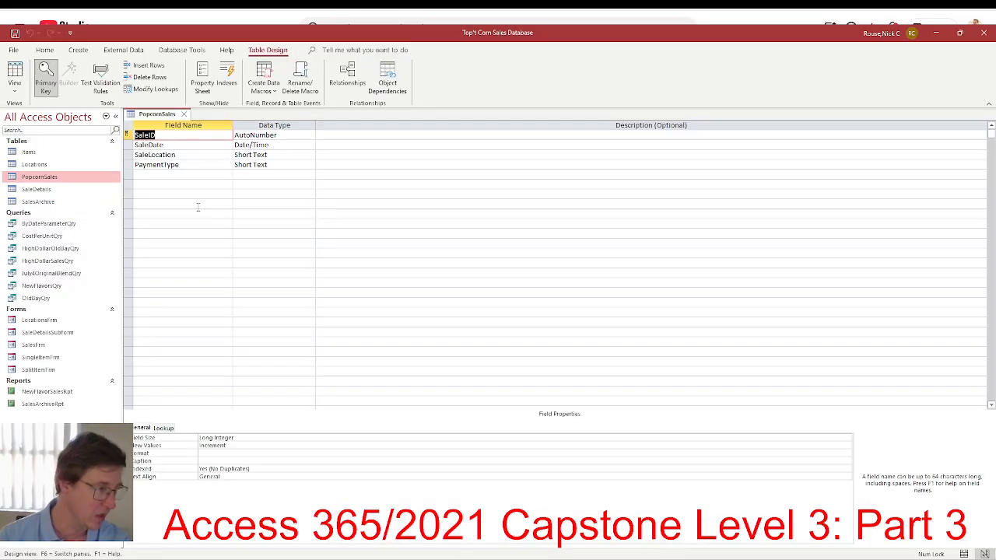
# Set the SaleDate field's Format property to Short Date in PopcornSales, and check the table in Datasheet view.
pyautogui.click(158, 146)
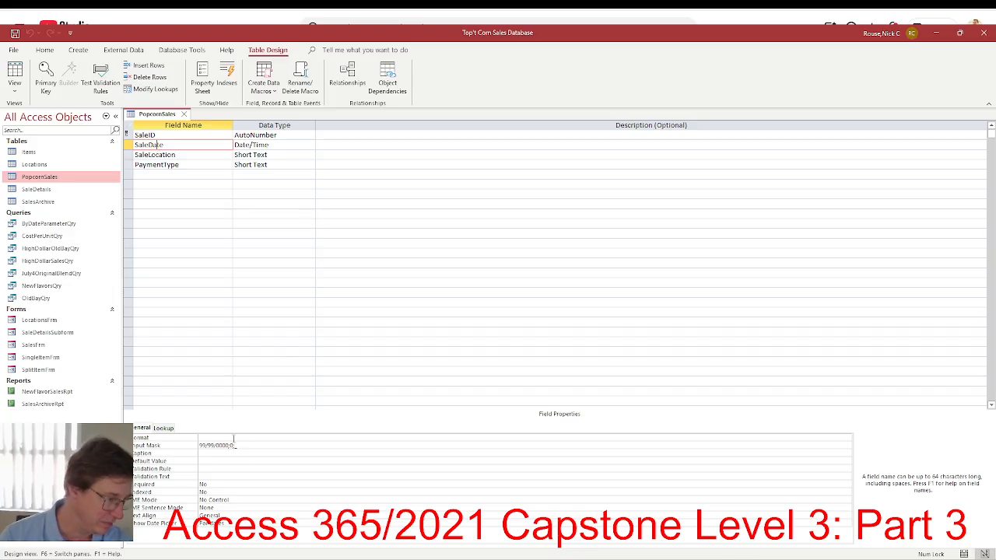
pyautogui.click(233, 440)
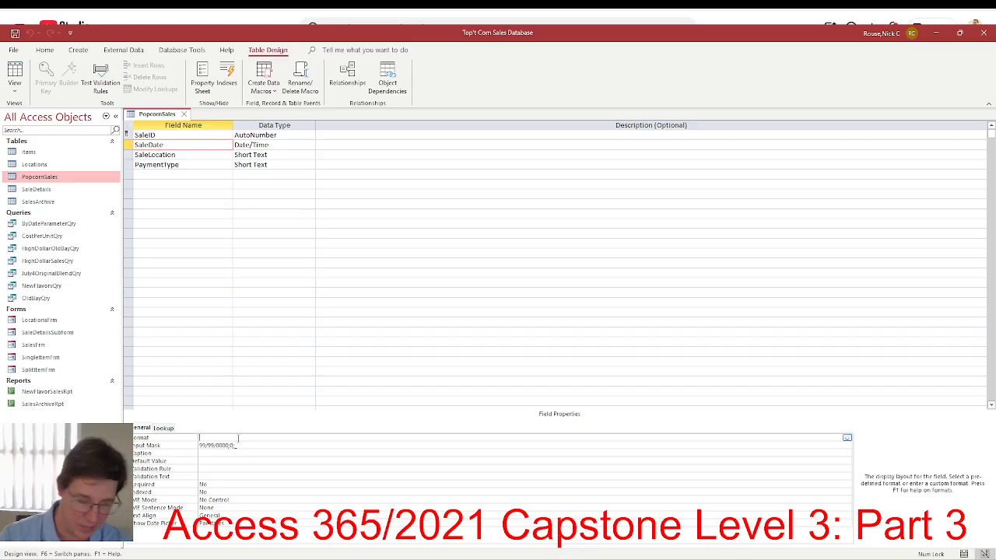
pyautogui.write('s')
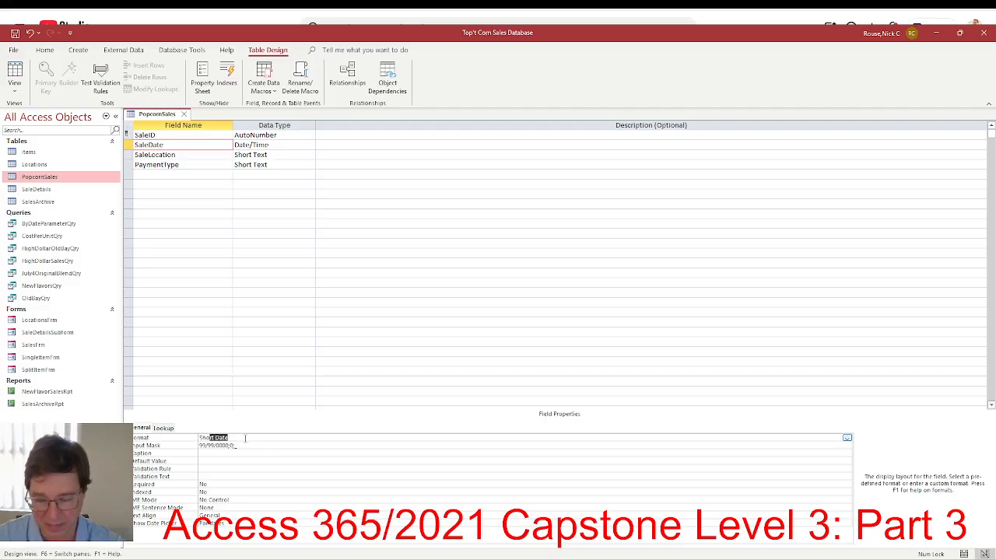
pyautogui.press('Tab')
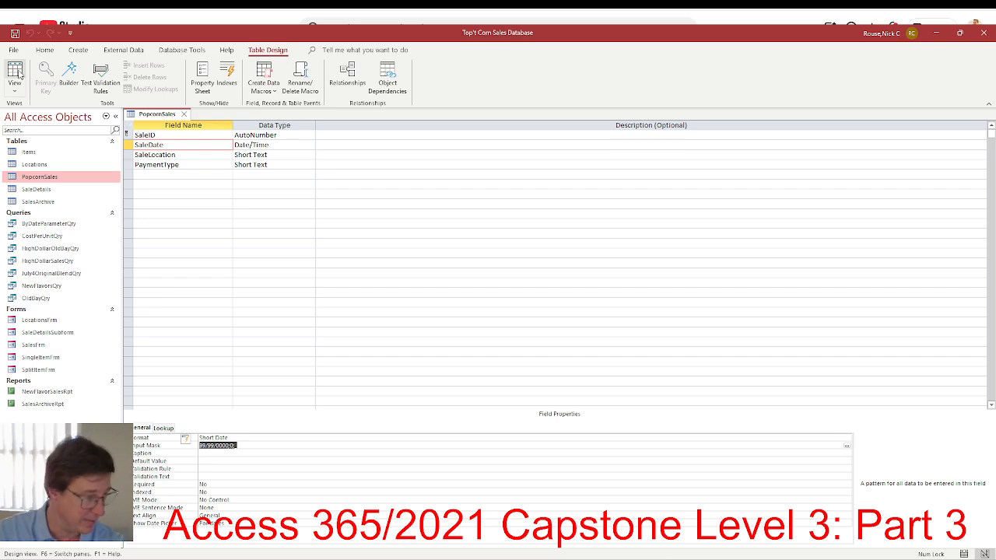
pyautogui.click(15, 74)
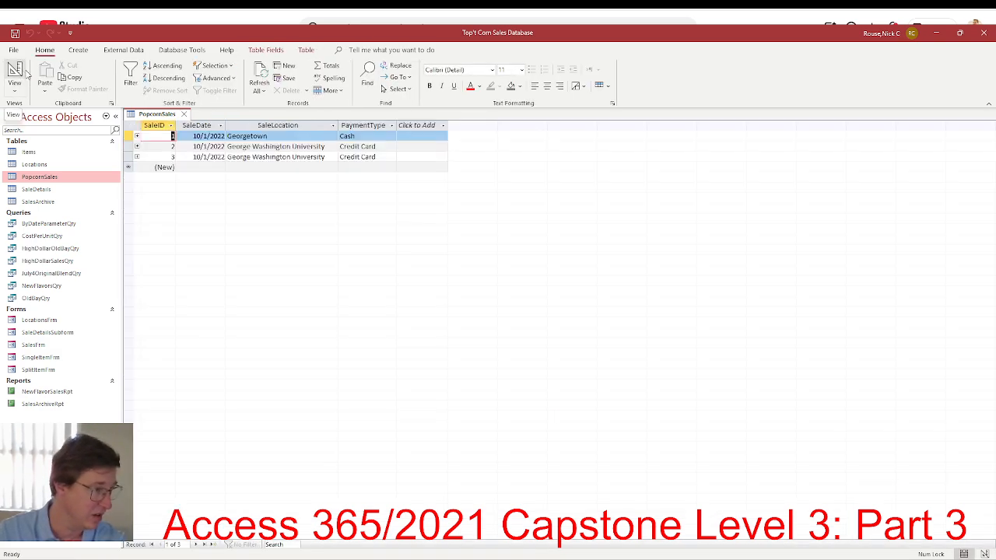
# Review the SIMnet grading feedback for item 24 on the parameter query, and close the PopcornSales table in Access.
pyautogui.hotkey('alt', 'Tab')
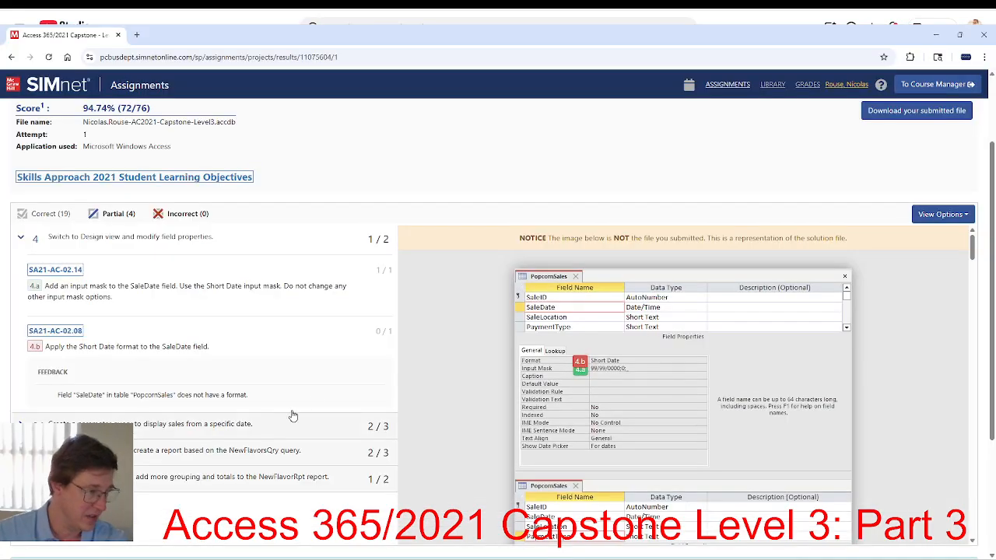
pyautogui.click(43, 239)
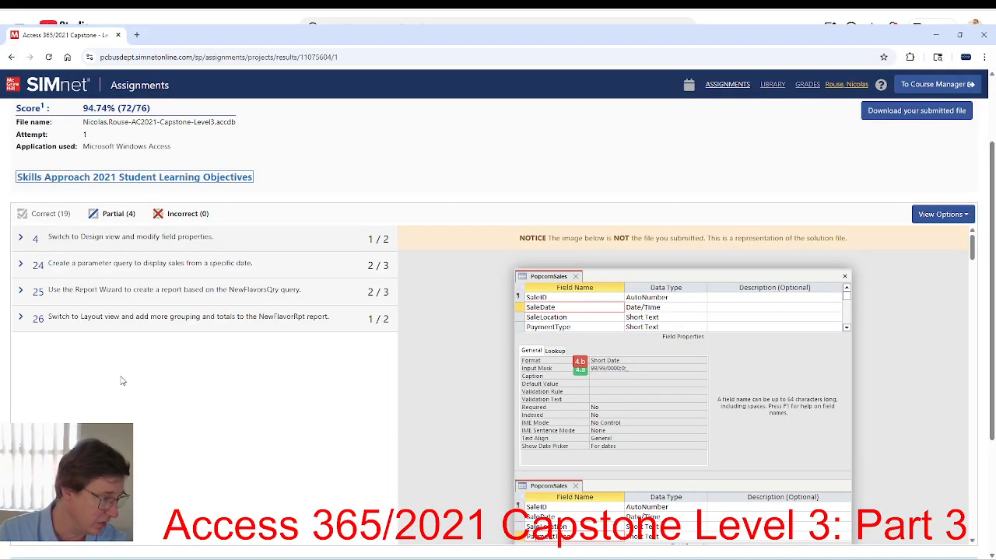
pyautogui.click(28, 266)
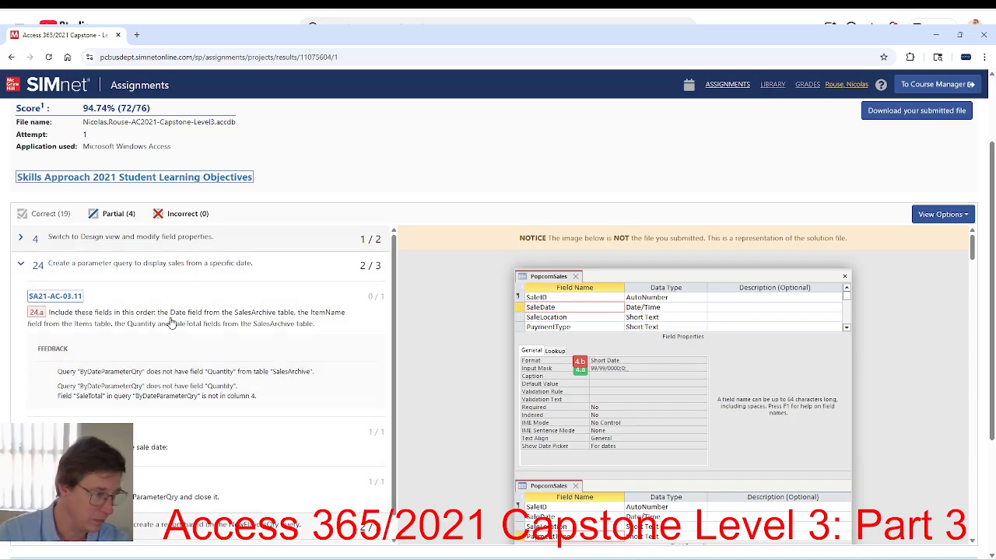
pyautogui.scroll(-1, 167, 323)
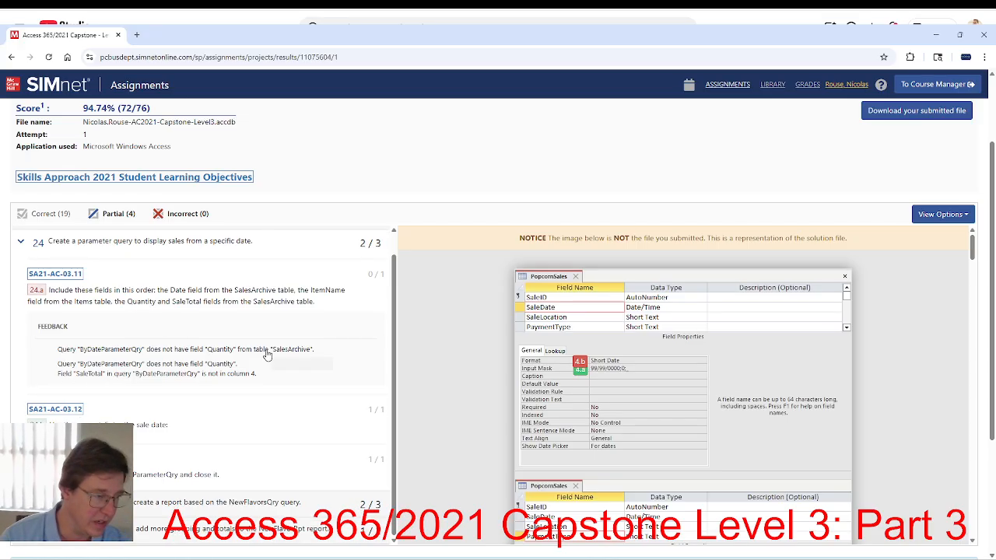
pyautogui.hotkey('alt', 'Tab')
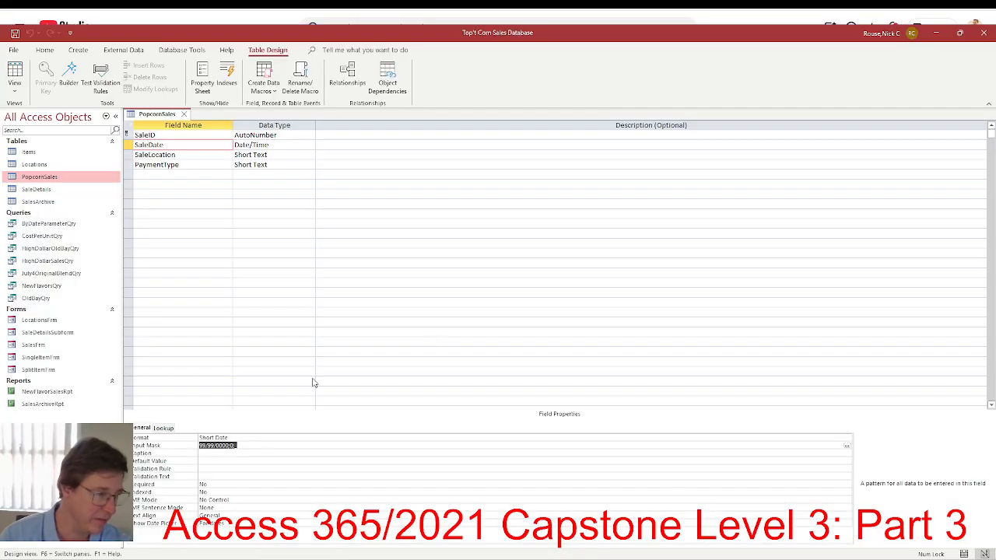
pyautogui.click(183, 114)
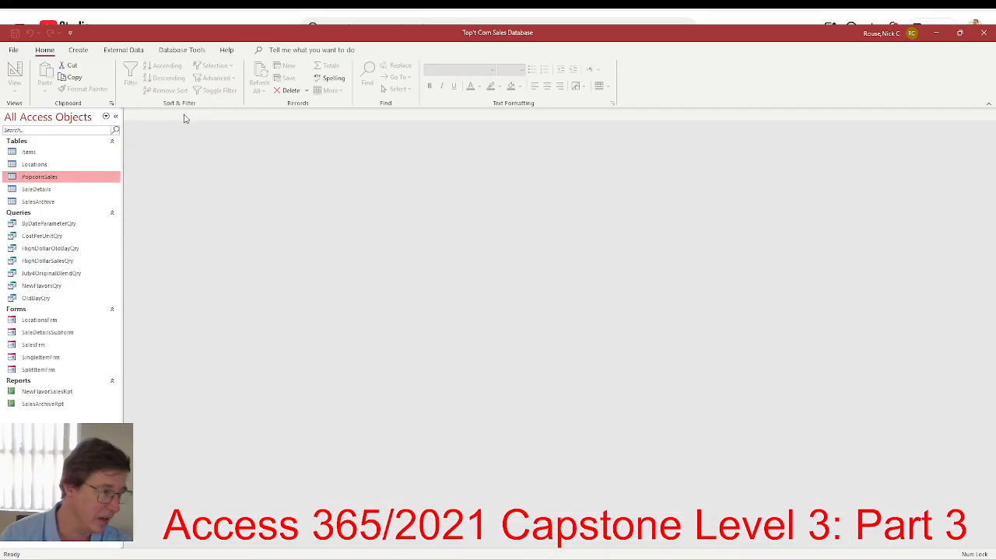
# Open the Capstone Level 3 project instructions in SIMnet and find instruction 24 on creating the parameter query.
pyautogui.hotkey('alt', 'Tab')
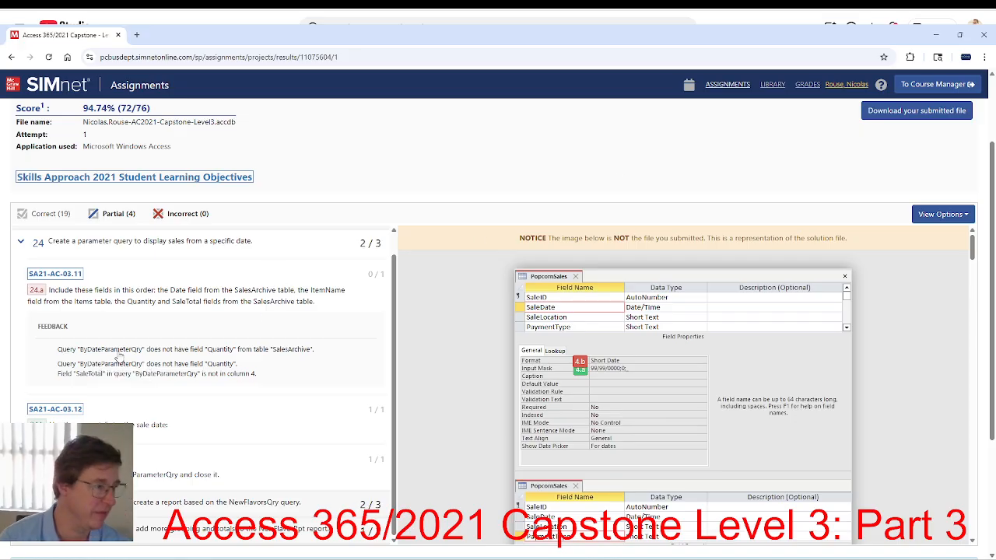
pyautogui.scroll(3, 100, 381)
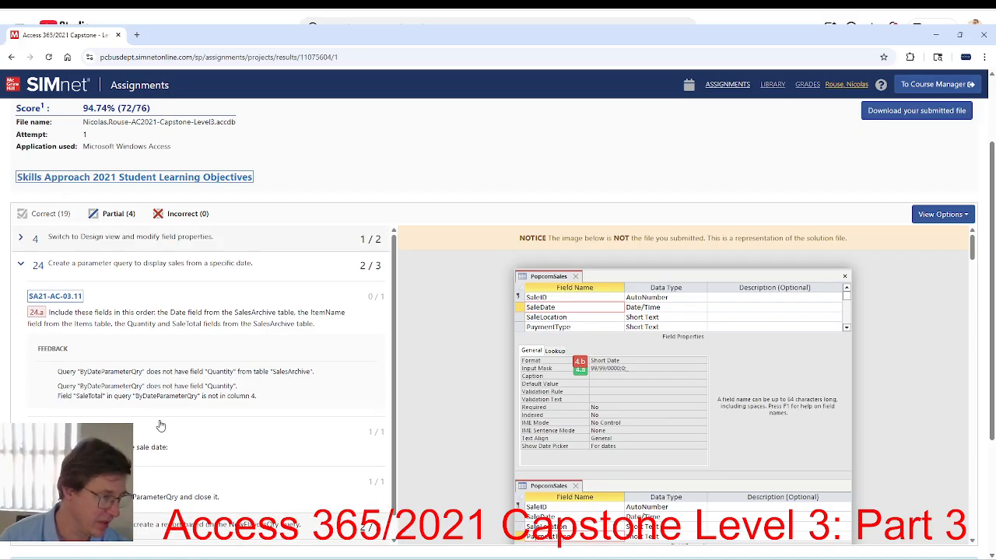
pyautogui.click(220, 118)
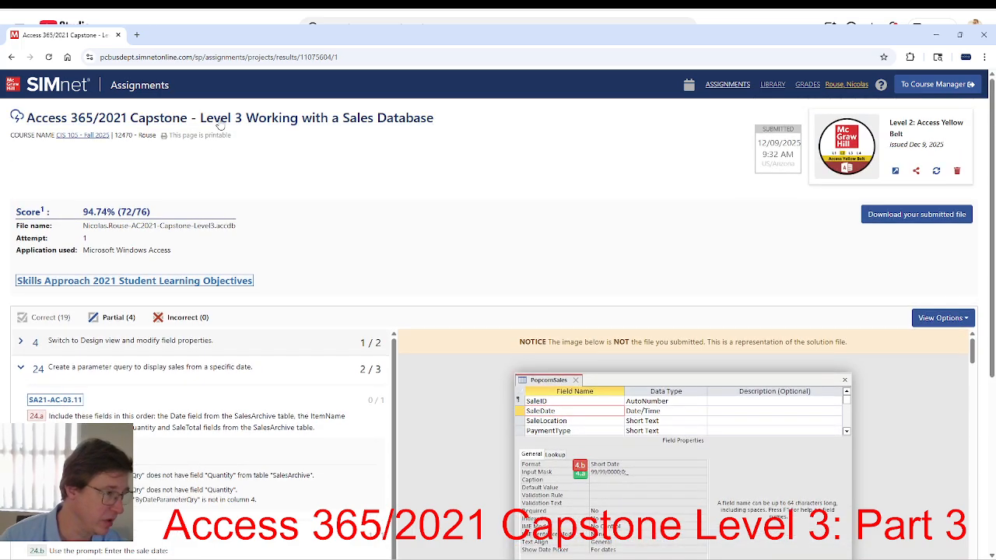
pyautogui.scroll(-20, 389, 374)
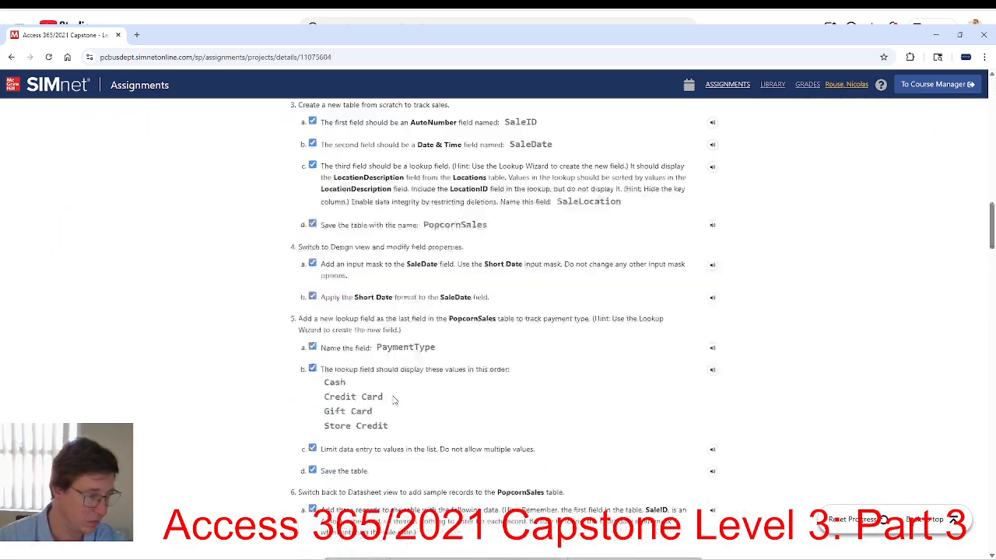
pyautogui.scroll(-15, 396, 399)
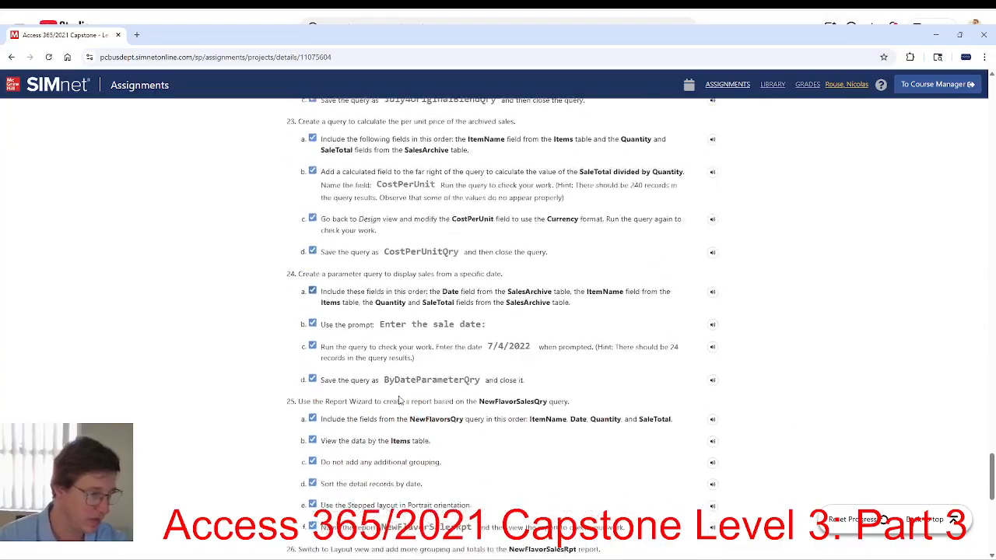
pyautogui.scroll(-1, 374, 297)
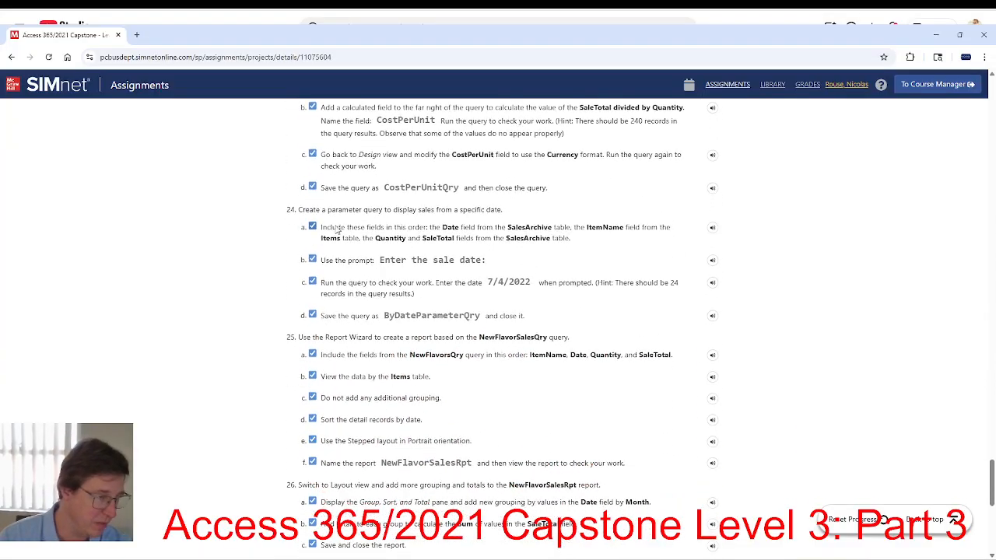
# Open ByDateParameterQry in Design view in Access and compare its fields and their order with instruction 24a in SIMnet.
pyautogui.hotkey('alt', 'Tab')
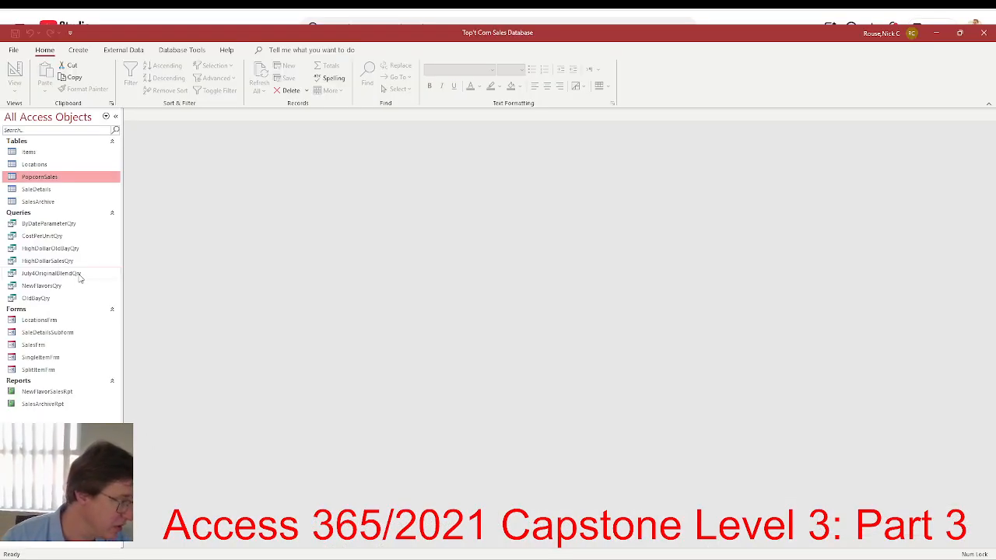
pyautogui.rightClick(50, 224)
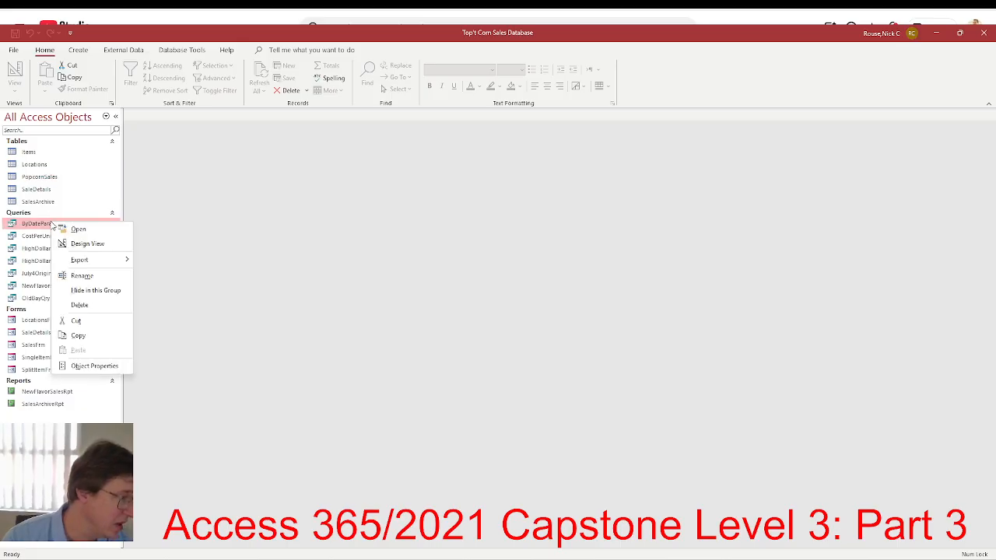
pyautogui.click(88, 243)
pyautogui.hotkey('alt', 'Tab')
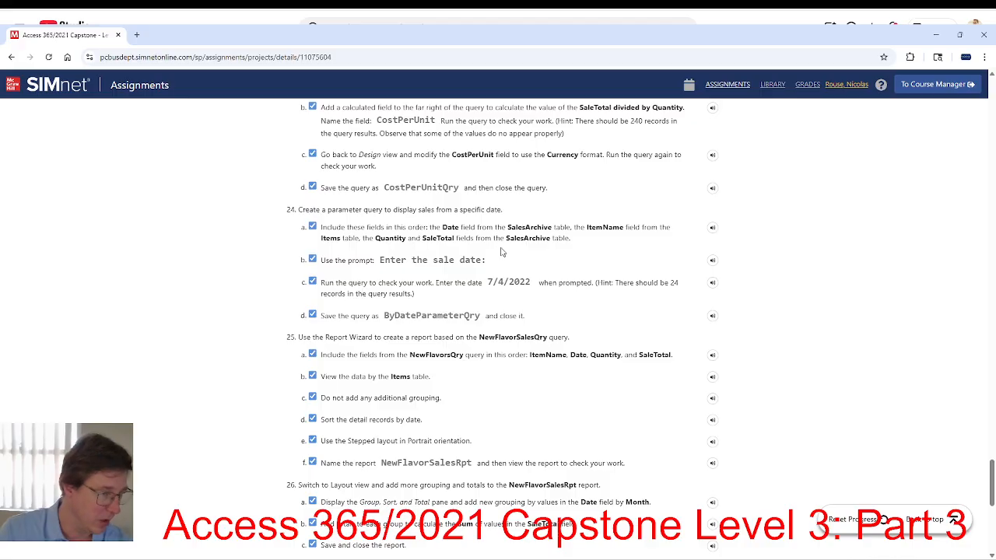
pyautogui.hotkey('alt', 'Tab')
pyautogui.hotkey('alt', 'Tab')
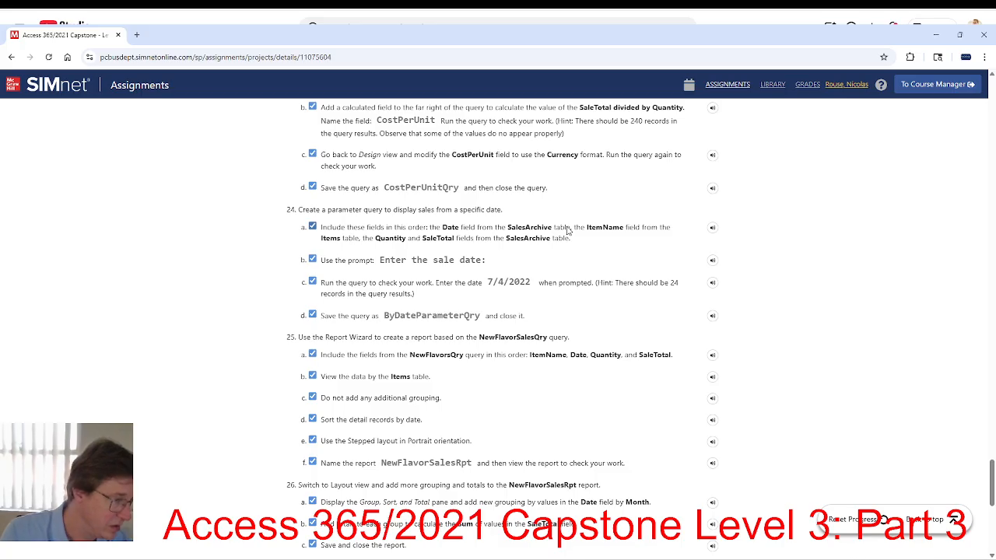
pyautogui.hotkey('alt', 'Tab')
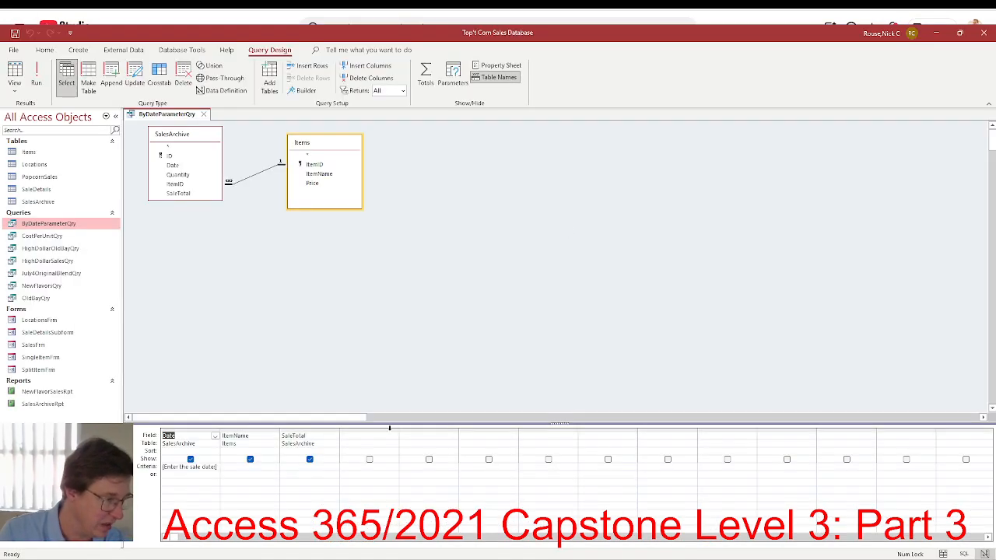
pyautogui.hotkey('alt', 'Tab')
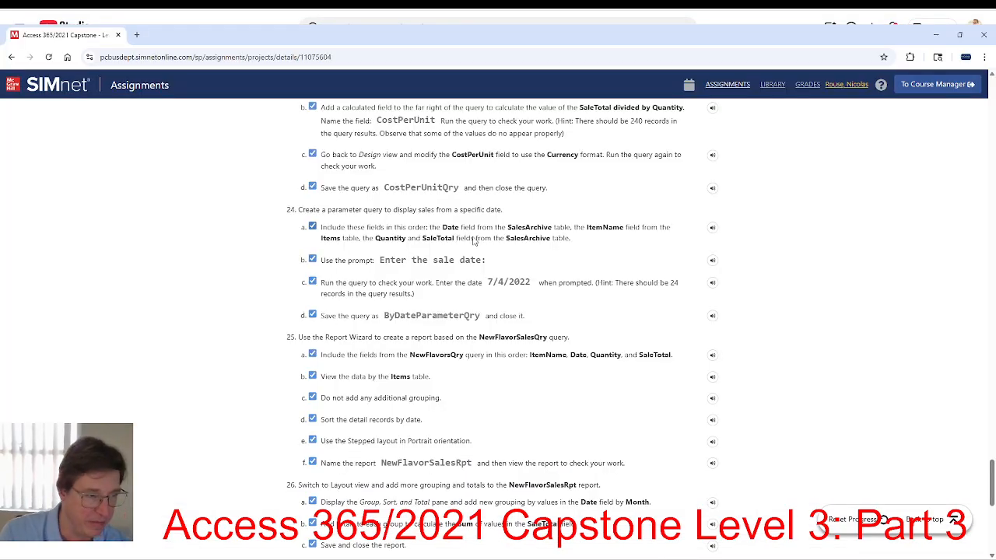
pyautogui.hotkey('alt', 'Tab')
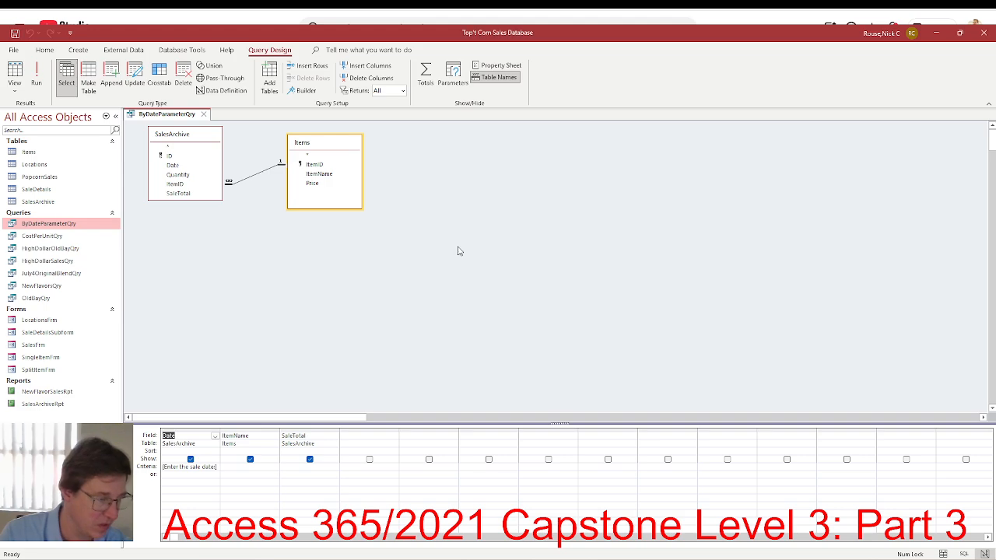
pyautogui.hotkey('alt', 'Tab')
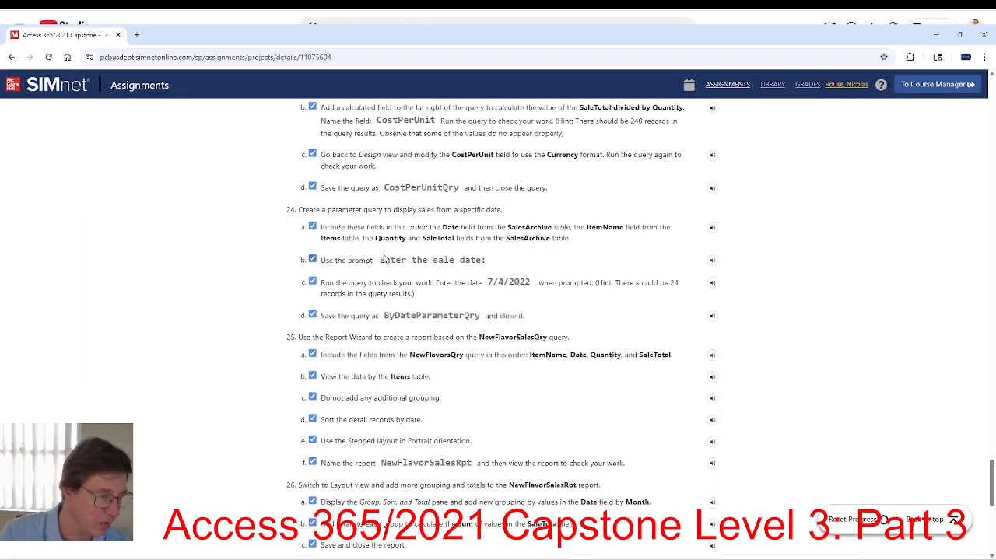
# Recheck the design grid of ByDateParameterQry in Access against instruction 24 in SIMnet.
pyautogui.hotkey('alt', 'Tab')
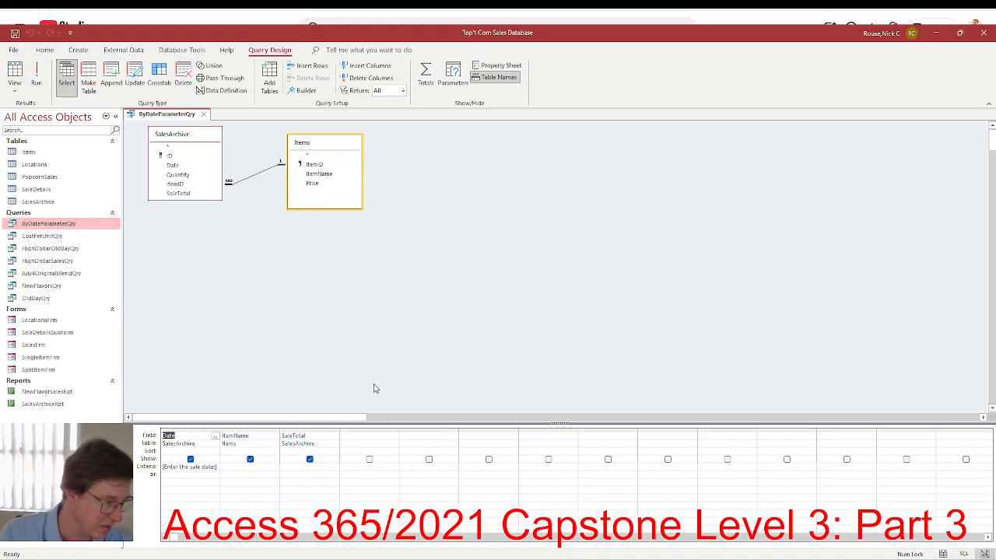
pyautogui.hotkey('alt', 'Tab')
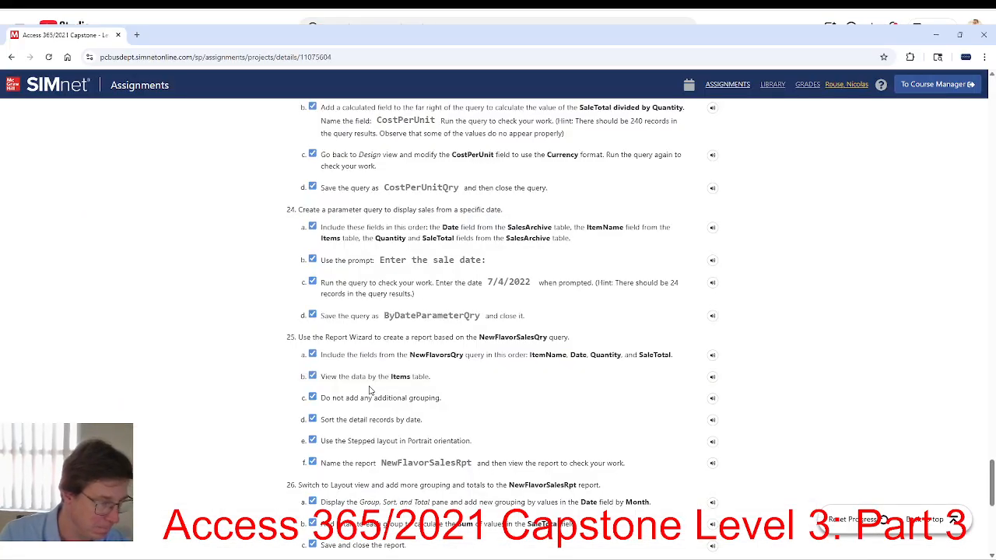
pyautogui.hotkey('alt', 'Tab')
pyautogui.hotkey('alt', 'Tab')
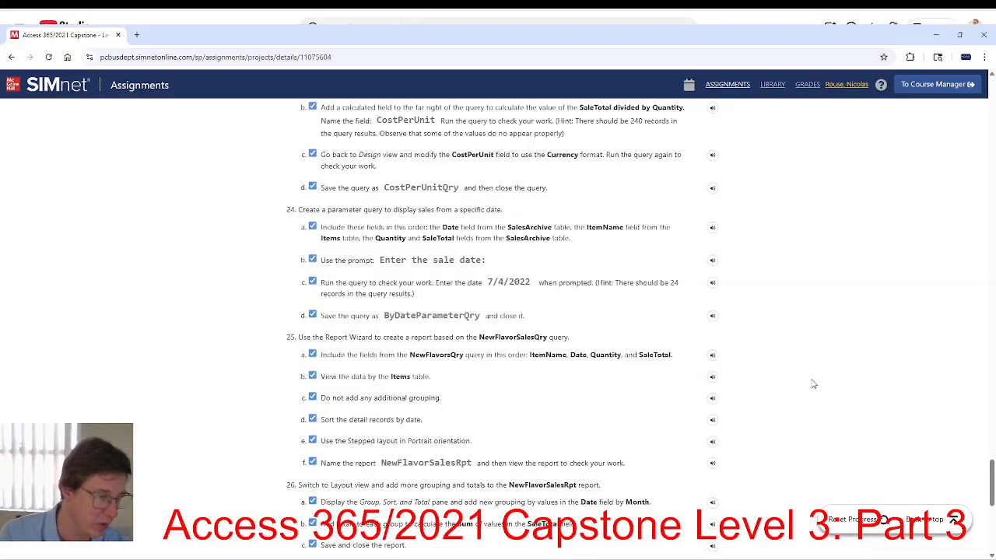
# Open the results of Attempt 1 in SIMnet and read the feedback for item 24 on the parameter query.
pyautogui.moveTo(991, 478); pyautogui.dragTo(932, 84)
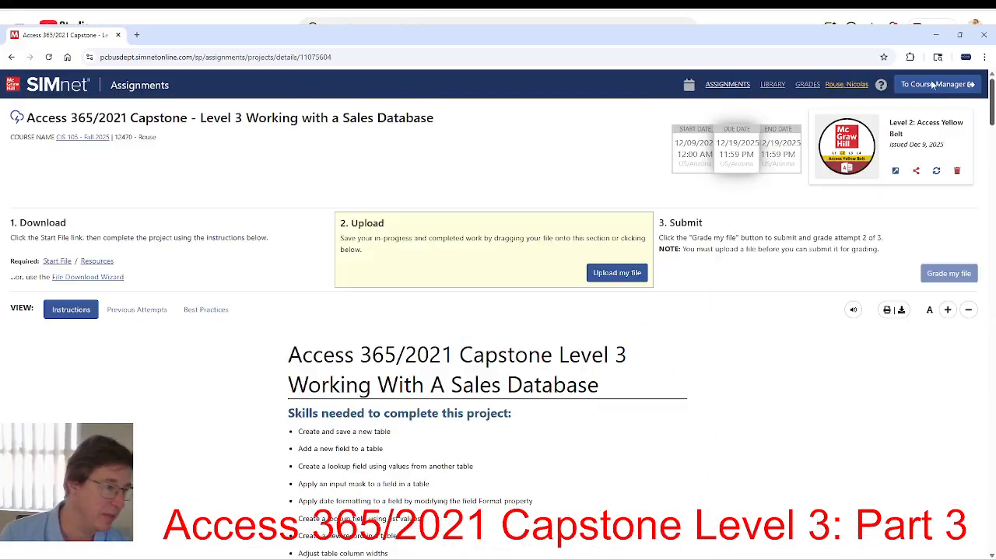
pyautogui.click(136, 310)
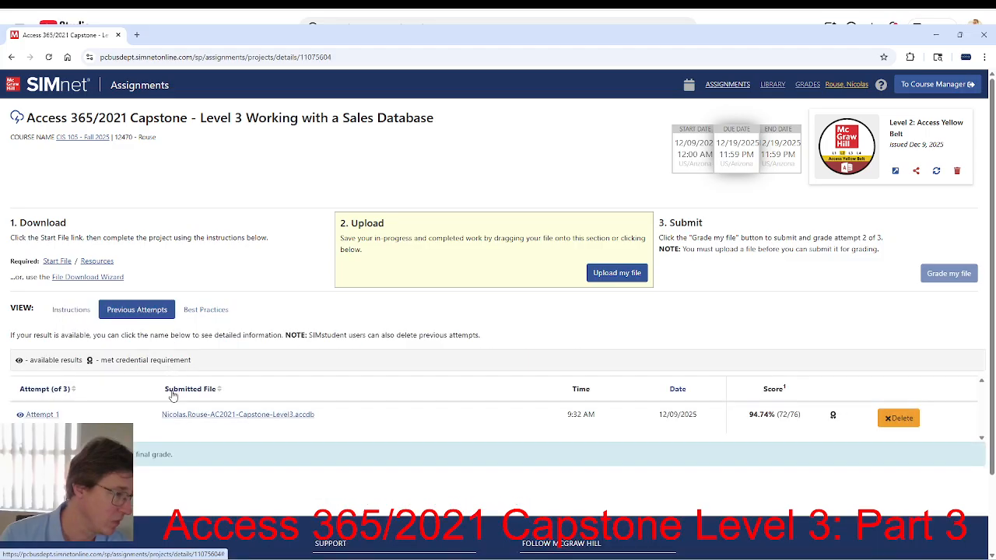
pyautogui.click(47, 415)
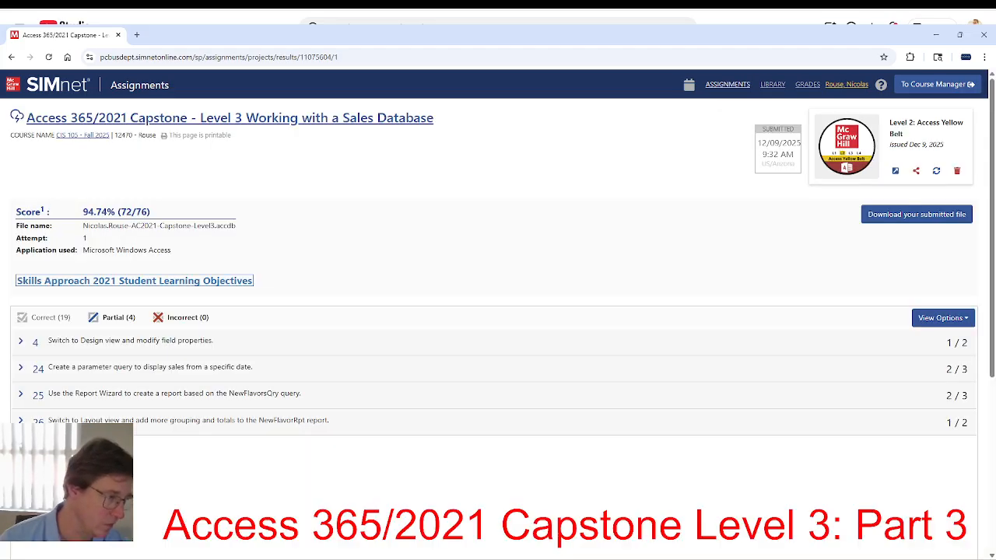
pyautogui.click(108, 367)
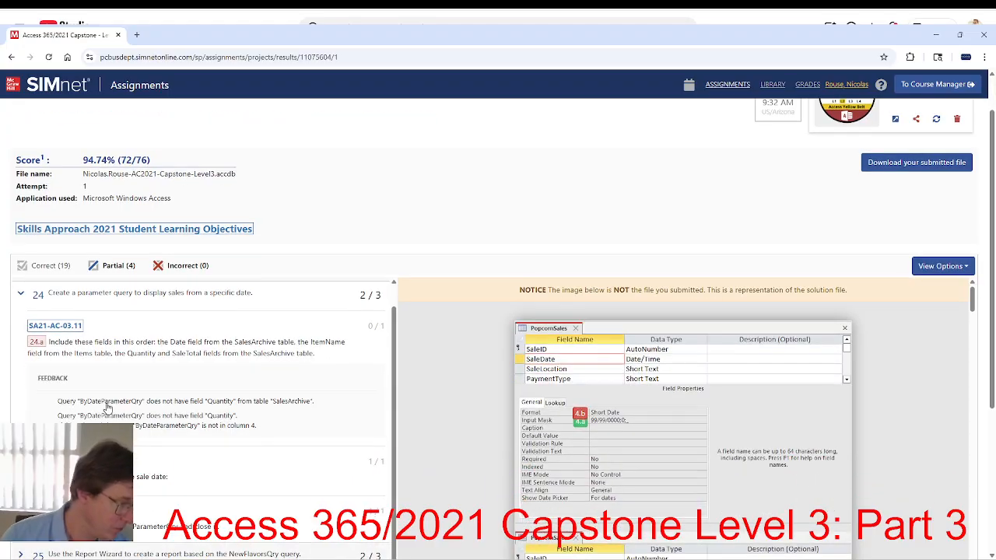
pyautogui.scroll(-2, 107, 407)
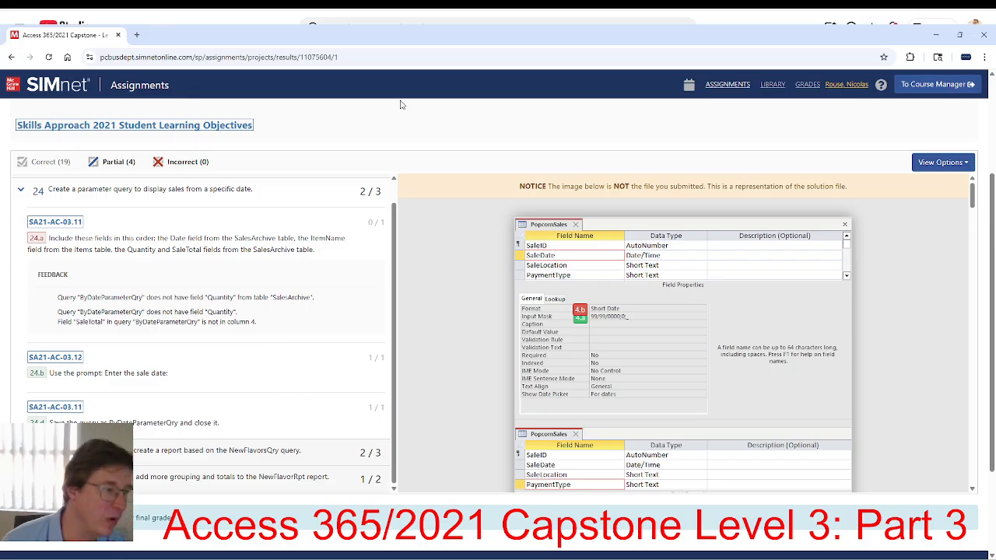
# Switch to Access, add the SalesArchive Quantity field to ByDateParameterQry, and move it between ItemName and SaleTotal.
pyautogui.hotkey('alt', 'Tab')
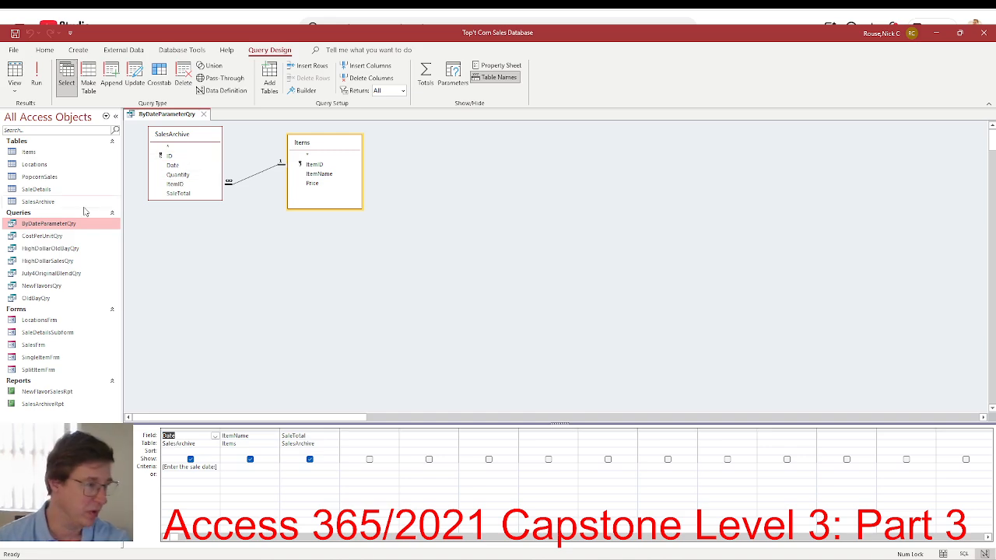
pyautogui.doubleClick(177, 174)
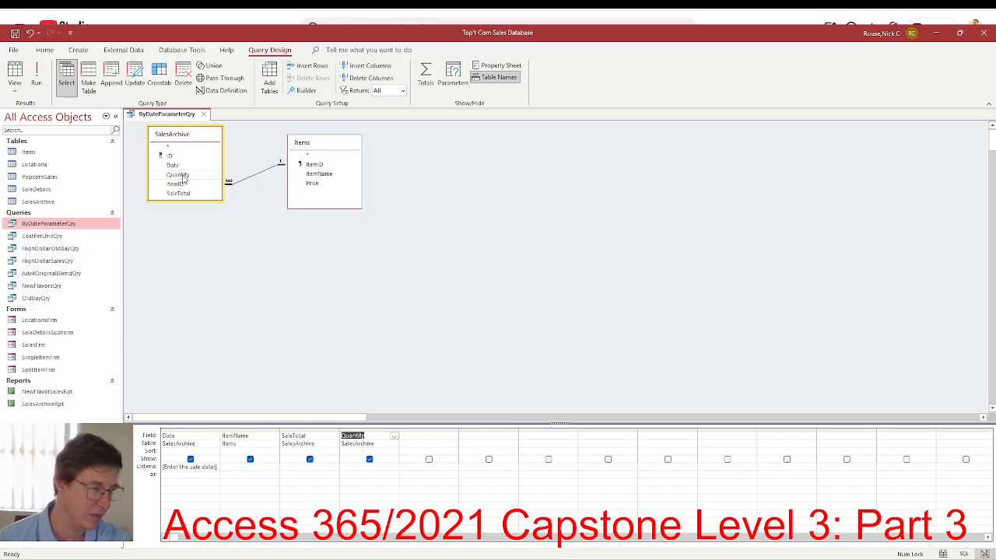
pyautogui.click(367, 430)
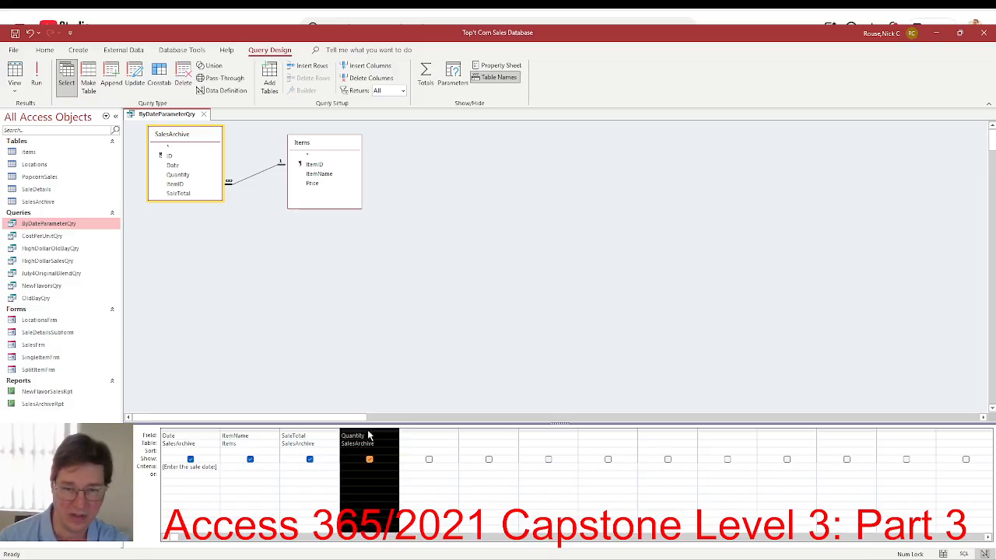
pyautogui.moveTo(367, 433); pyautogui.dragTo(317, 436)
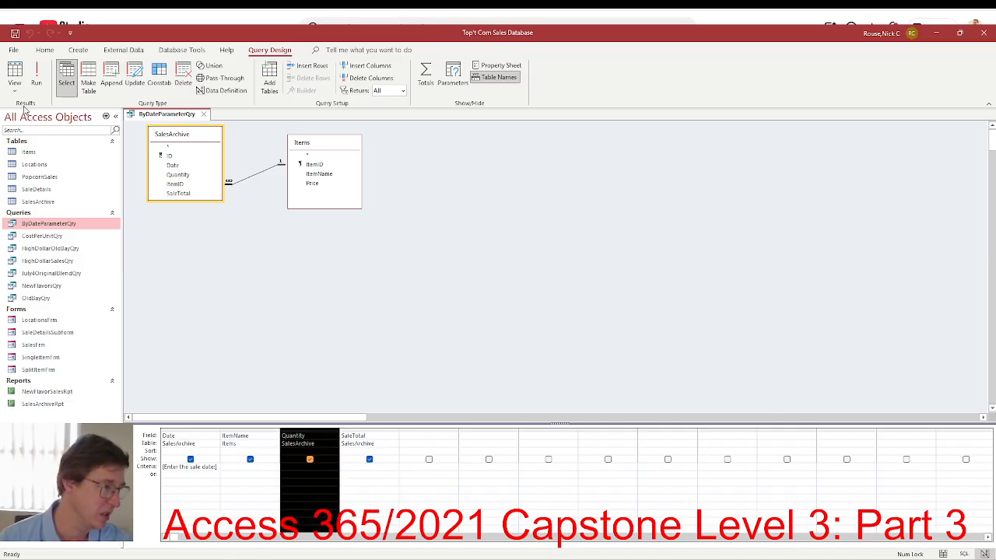
# Run ByDateParameterQry with the sale date 7/4/2022 to check the results, and close the query.
pyautogui.click(35, 74)
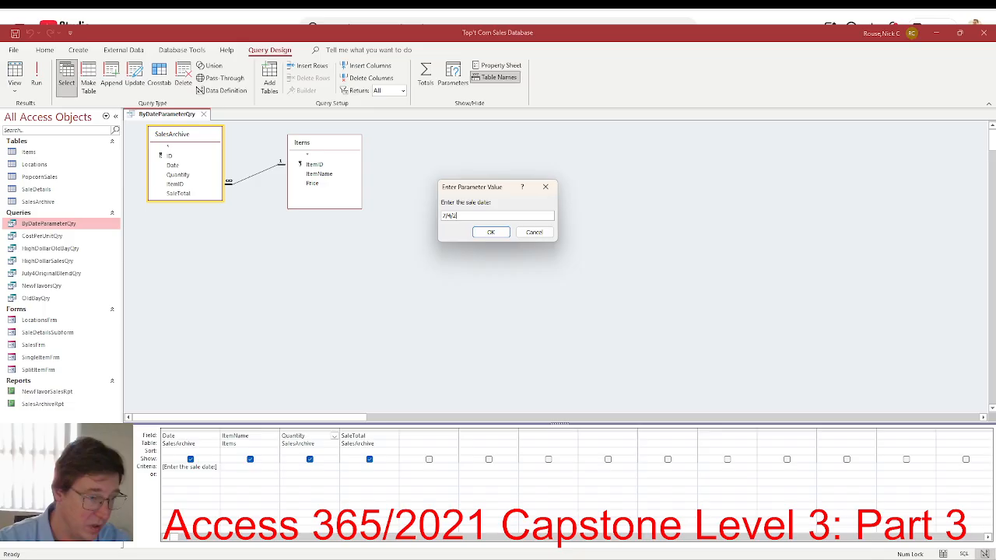
pyautogui.click(485, 234)
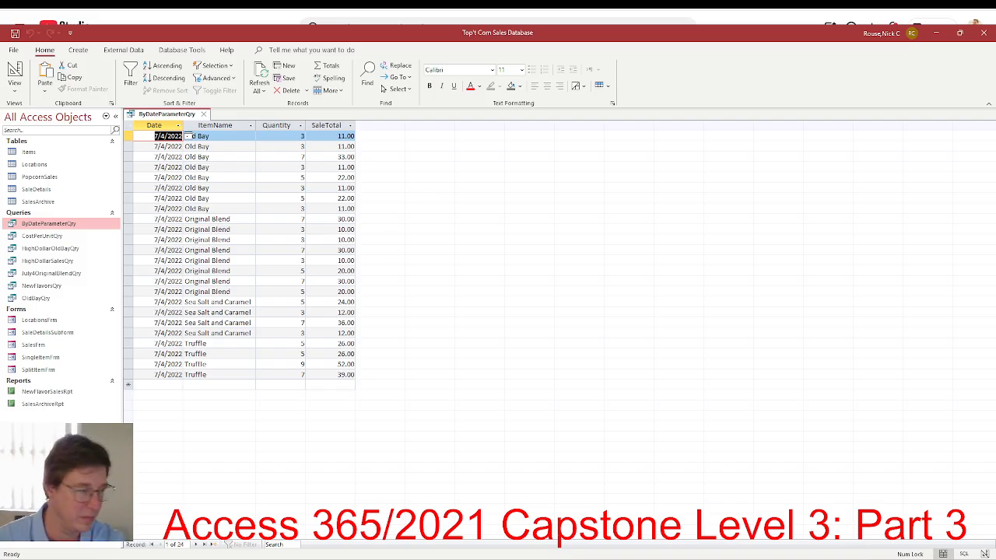
pyautogui.click(206, 115)
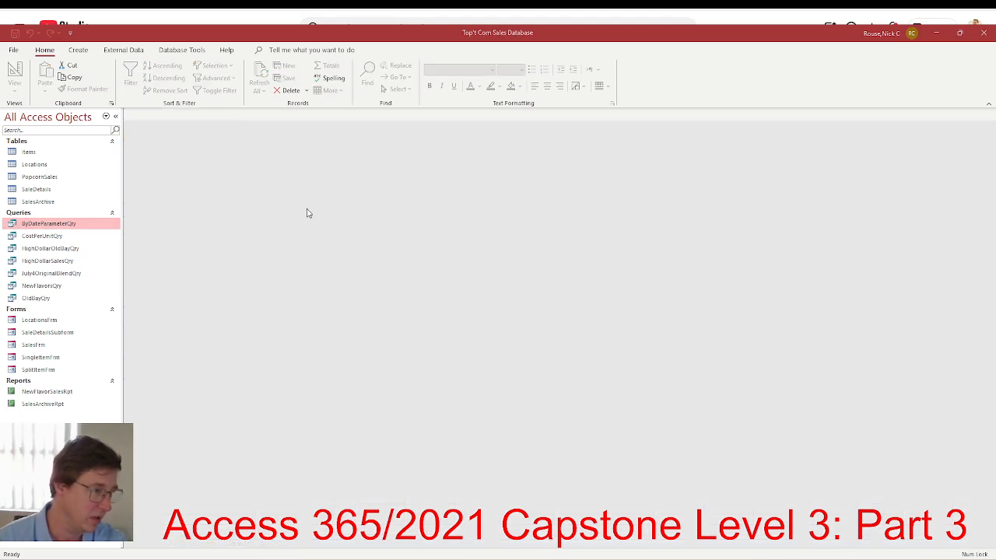
# Return to the SIMnet results, collapse item 24, and review the feedback for item 25 on the Report Wizard report.
pyautogui.hotkey('alt', 'Tab')
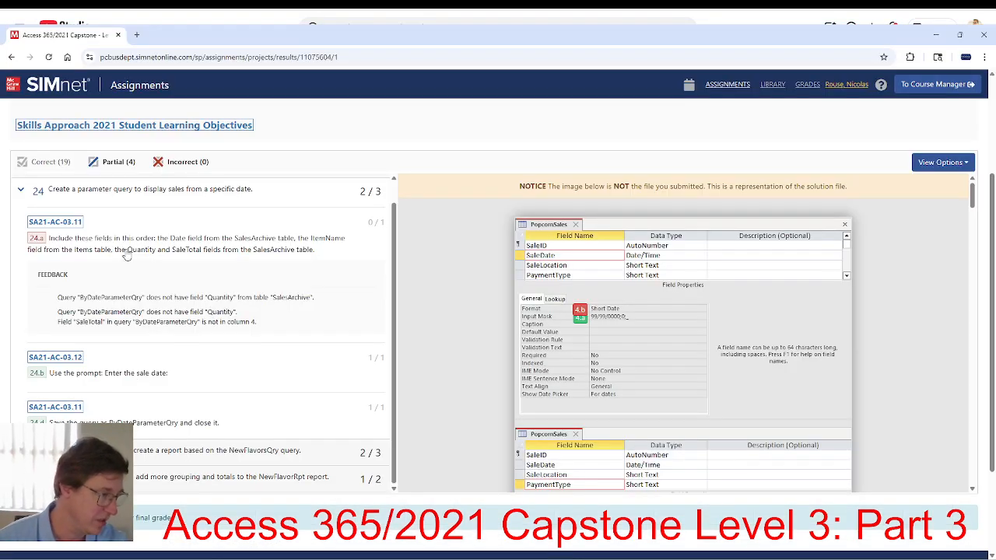
pyautogui.click(19, 193)
pyautogui.click(22, 242)
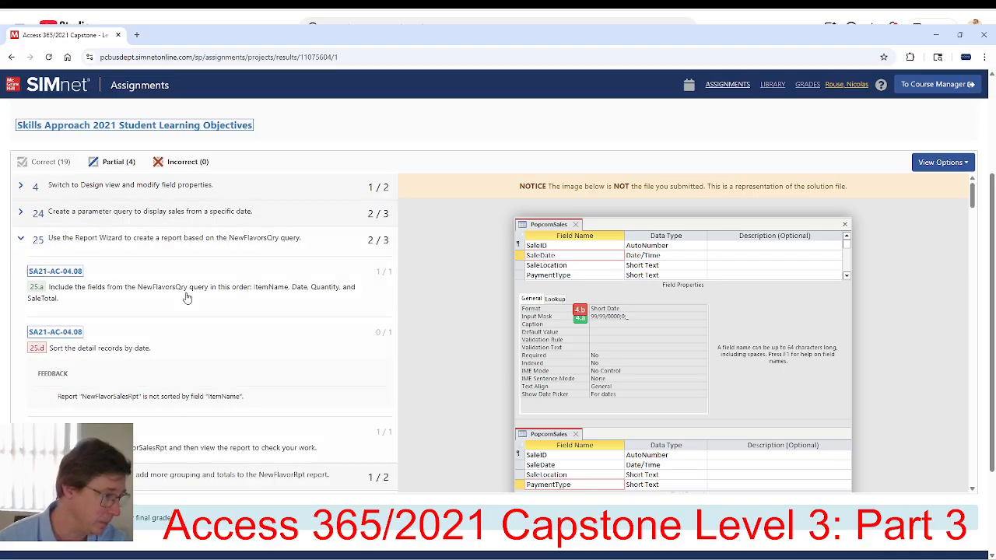
pyautogui.scroll(-1, 187, 296)
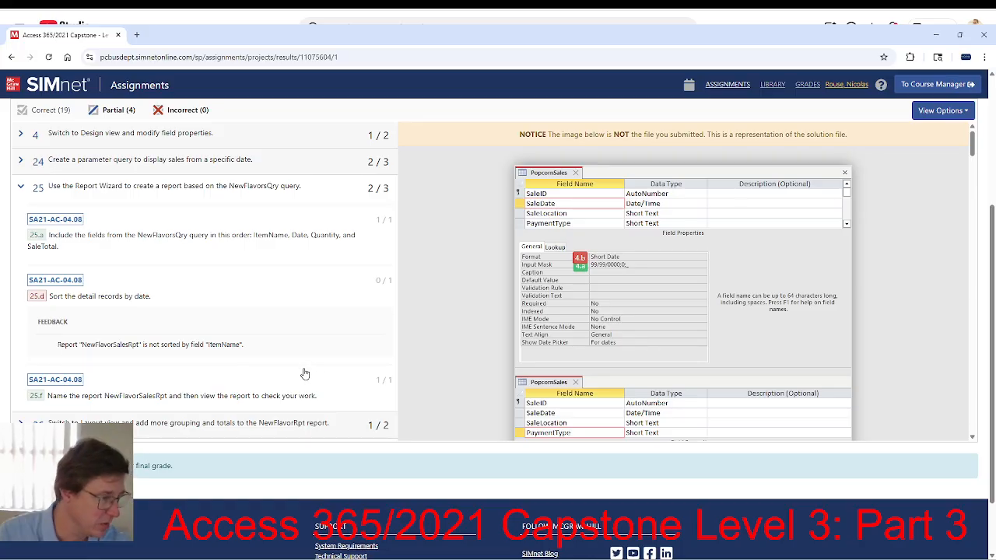
# Open NewFlavorSalesRpt in Layout view in Access and compare its grouping and sorting with the item 25 feedback in SIMnet.
pyautogui.hotkey('alt', 'Tab')
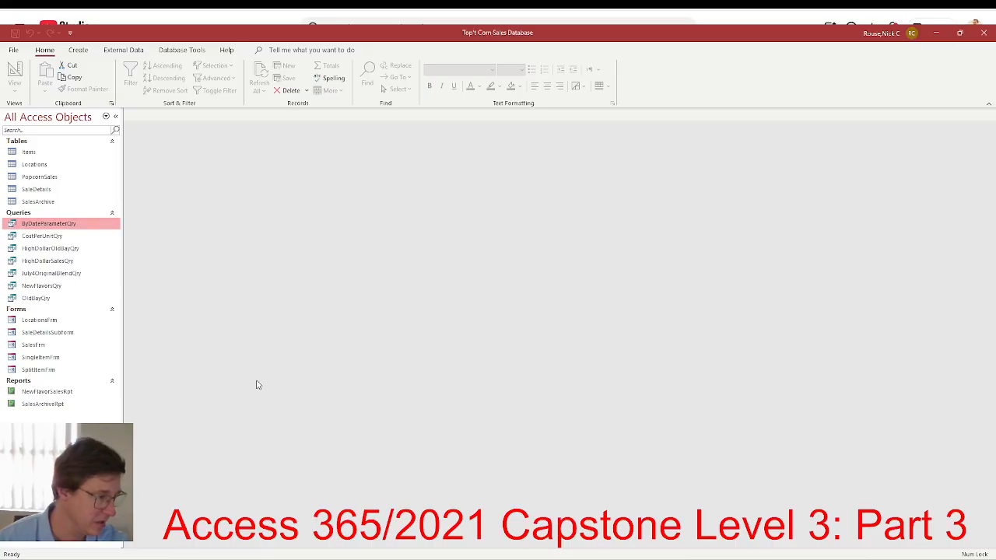
pyautogui.rightClick(40, 392)
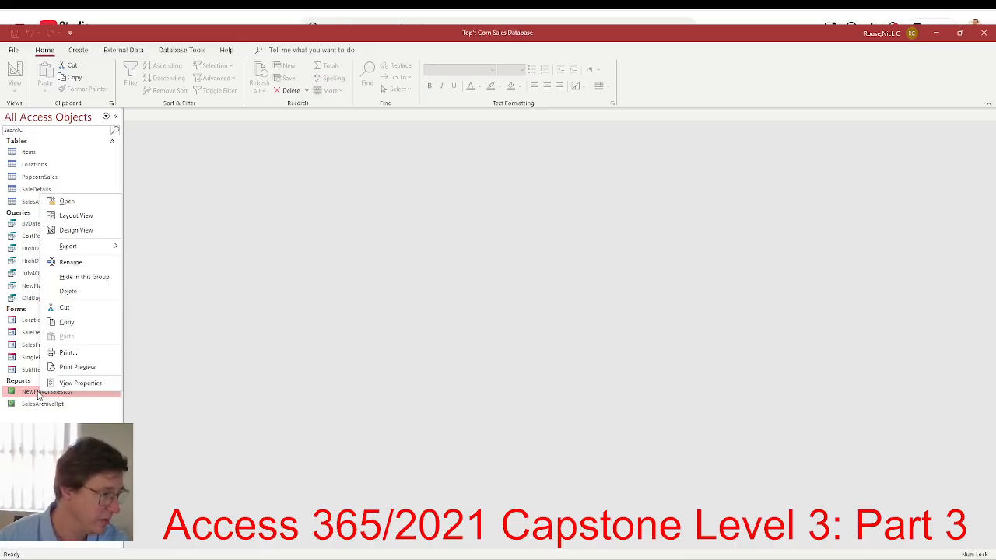
pyautogui.click(62, 217)
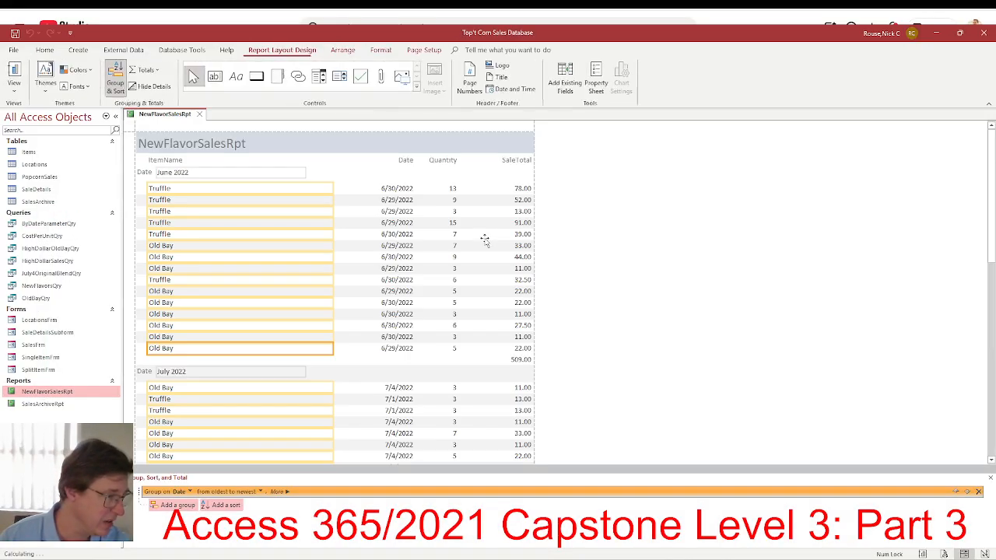
pyautogui.hotkey('alt', 'Tab')
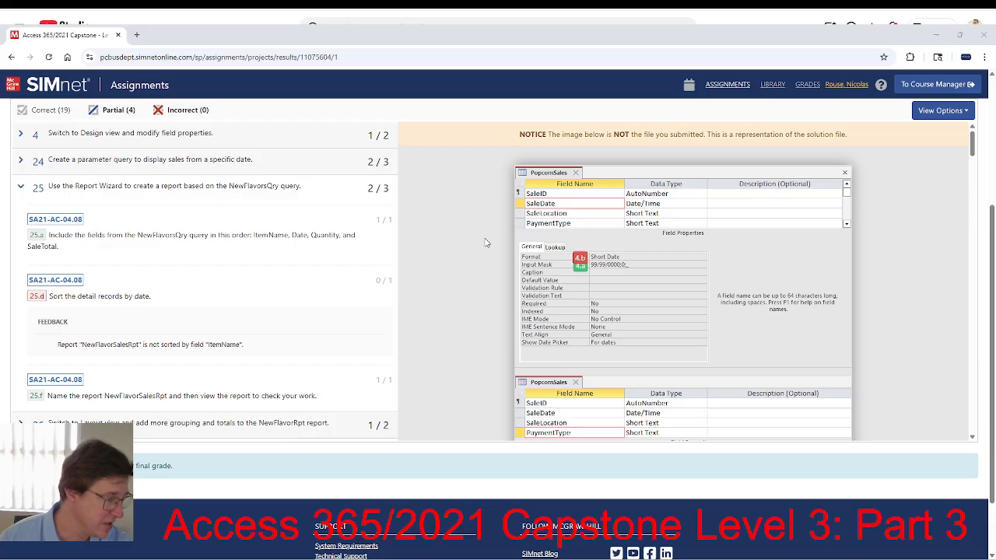
pyautogui.hotkey('alt', 'Tab')
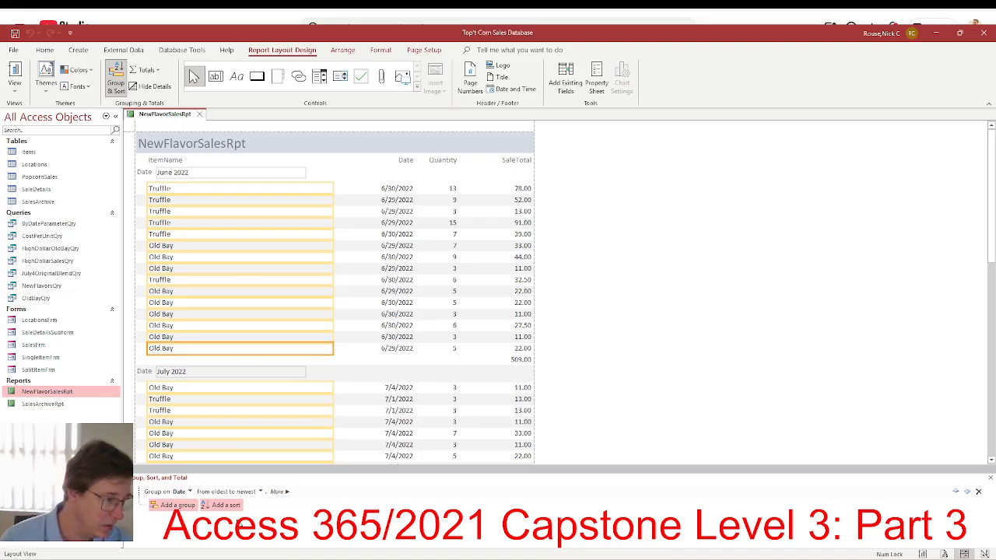
pyautogui.hotkey('alt', 'Tab')
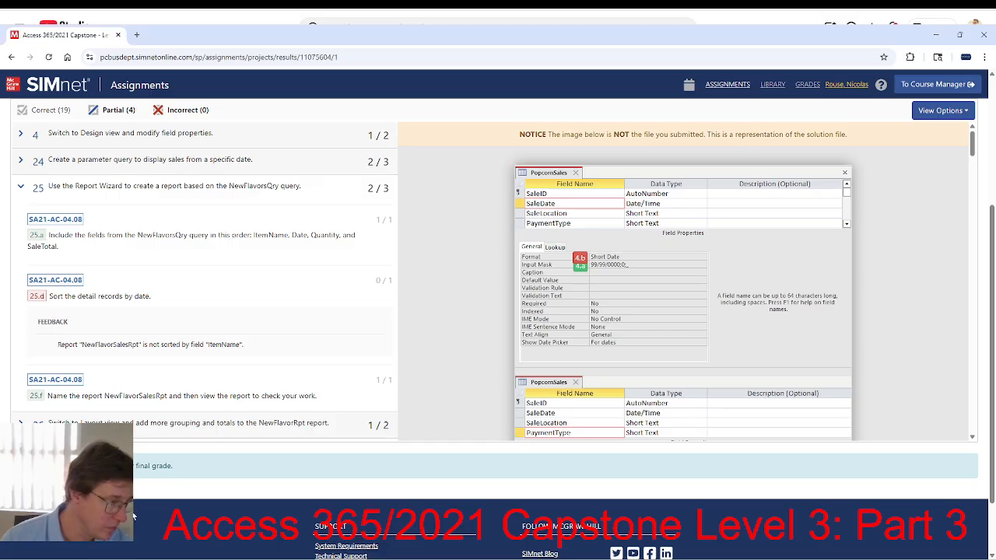
pyautogui.hotkey('alt', 'Tab')
pyautogui.hotkey('alt', 'Tab')
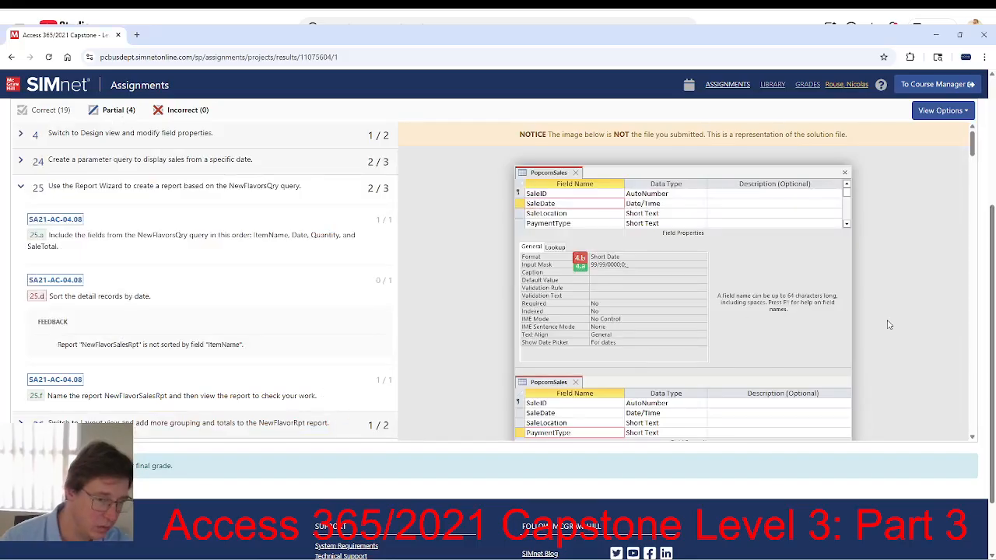
# Open the Capstone Level 3 project instructions in SIMnet and find instruction 25 on creating the NewFlavorSalesRpt report.
pyautogui.scroll(3, 344, 267)
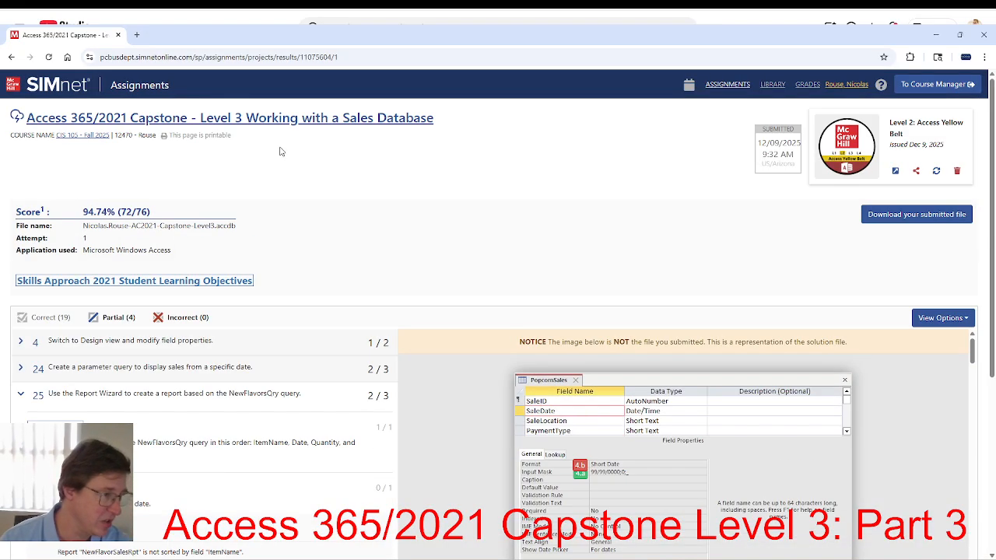
pyautogui.click(287, 123)
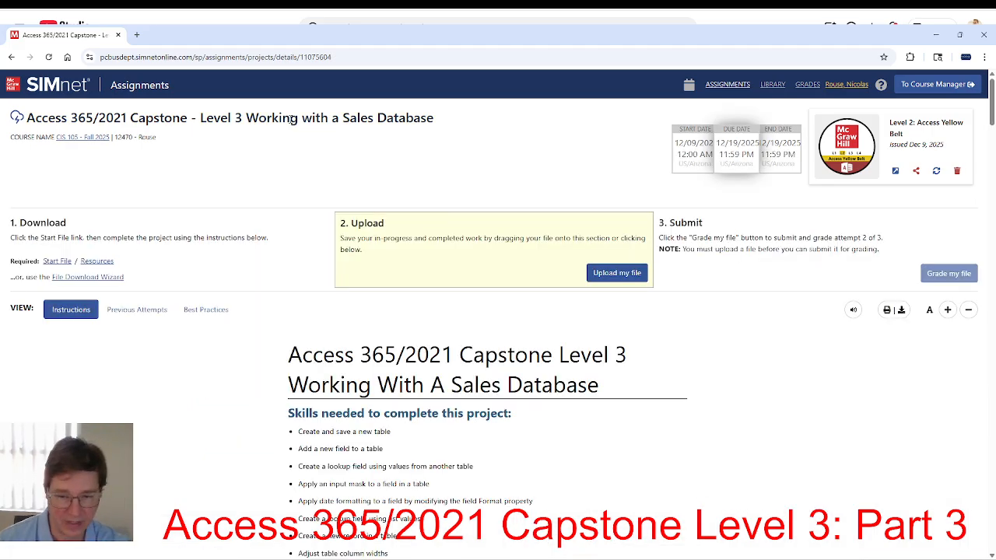
pyautogui.scroll(-15, 147, 407)
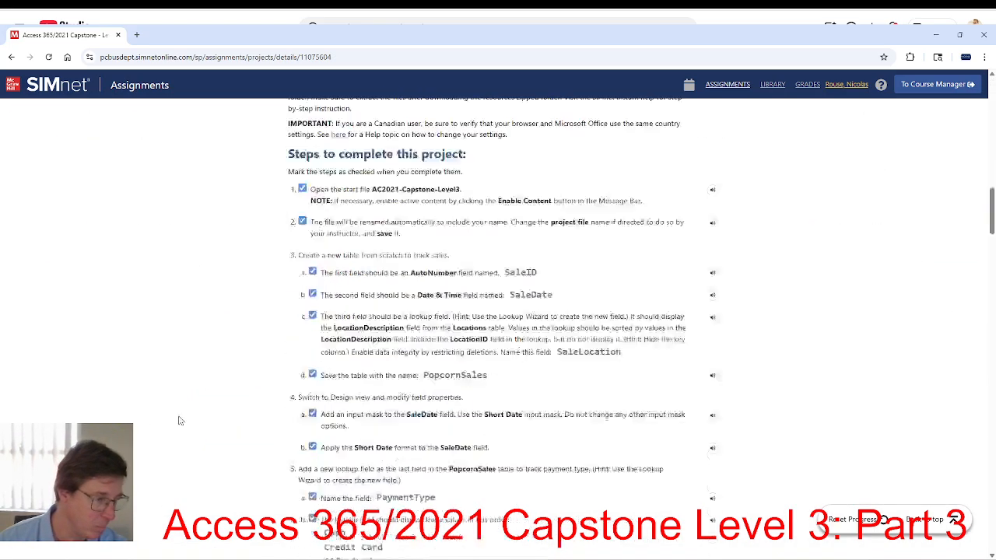
pyautogui.scroll(-20, 184, 421)
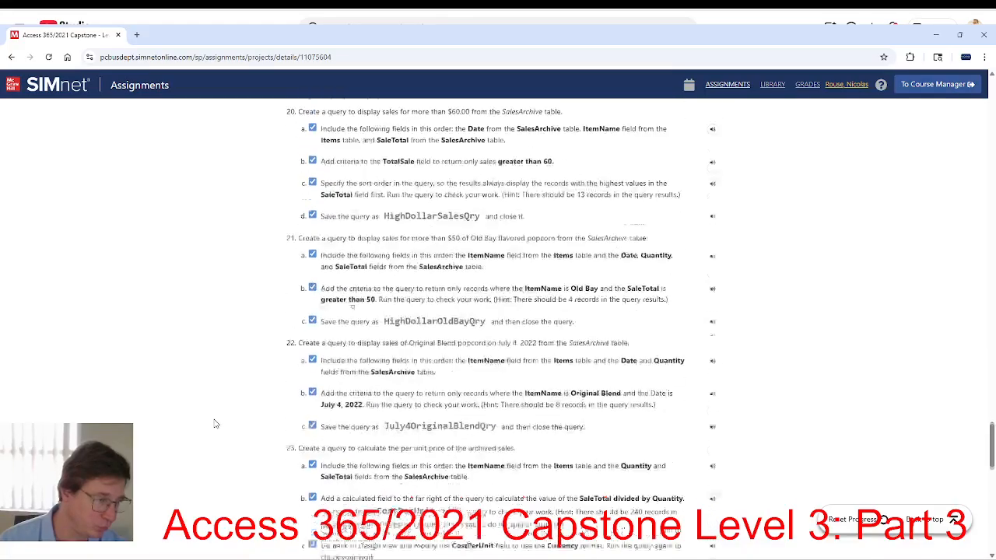
pyautogui.scroll(-3, 215, 423)
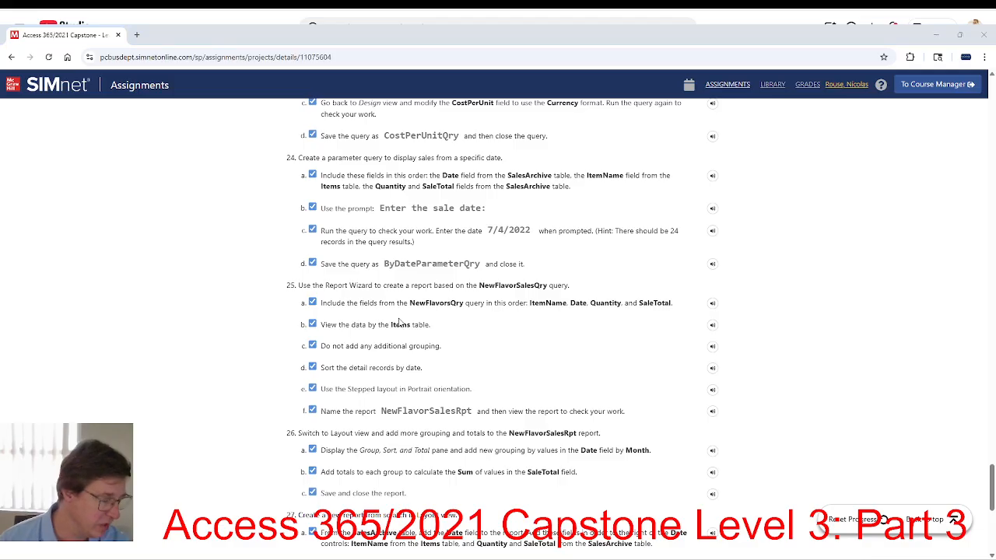
# Switch to Access, close the open NewFlavorSalesRpt report, and permanently delete it from the database.
pyautogui.hotkey('alt', 'Tab')
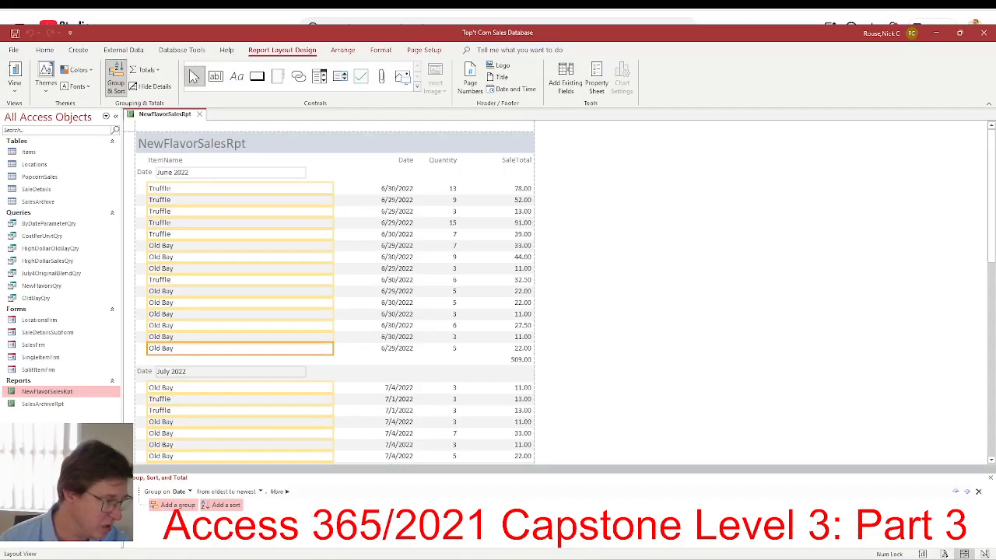
pyautogui.rightClick(48, 396)
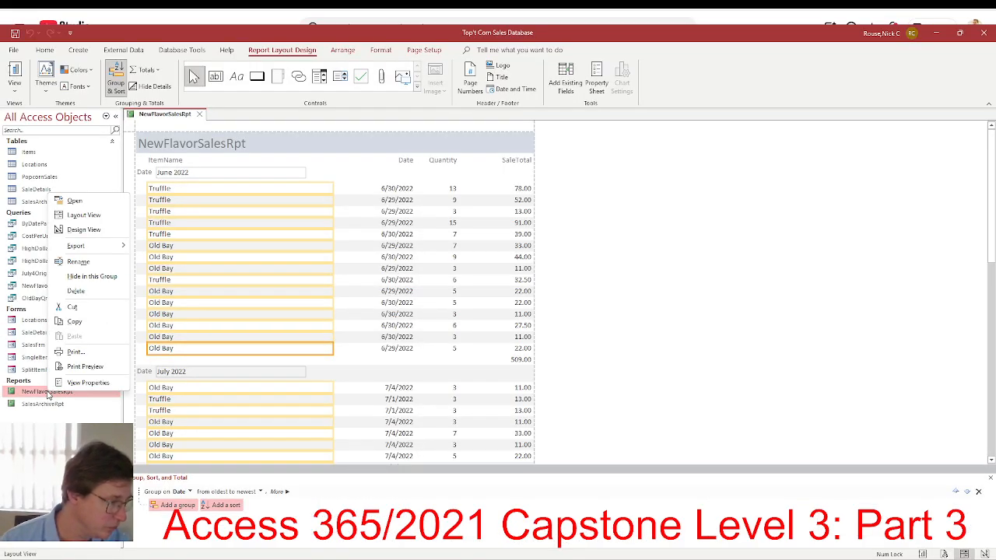
pyautogui.click(75, 290)
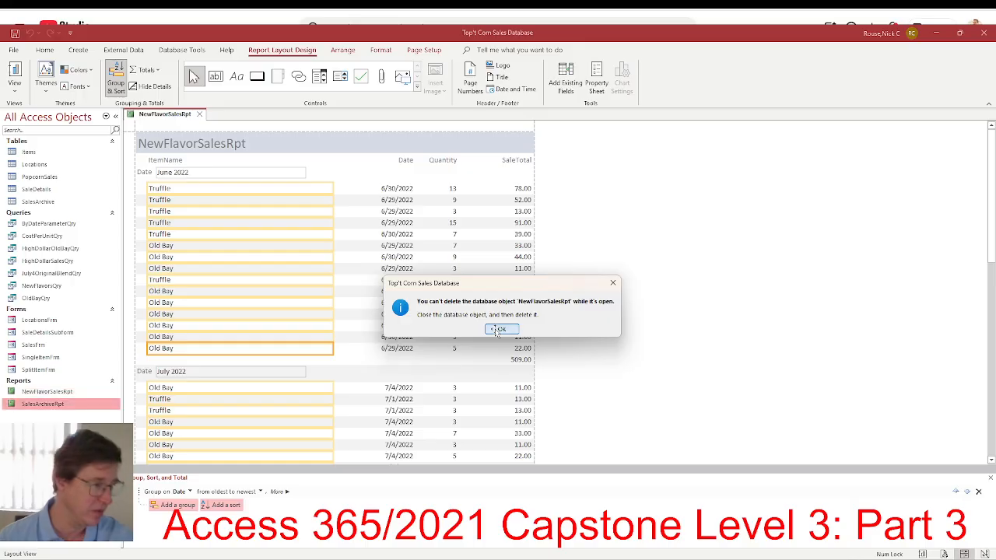
pyautogui.click(500, 329)
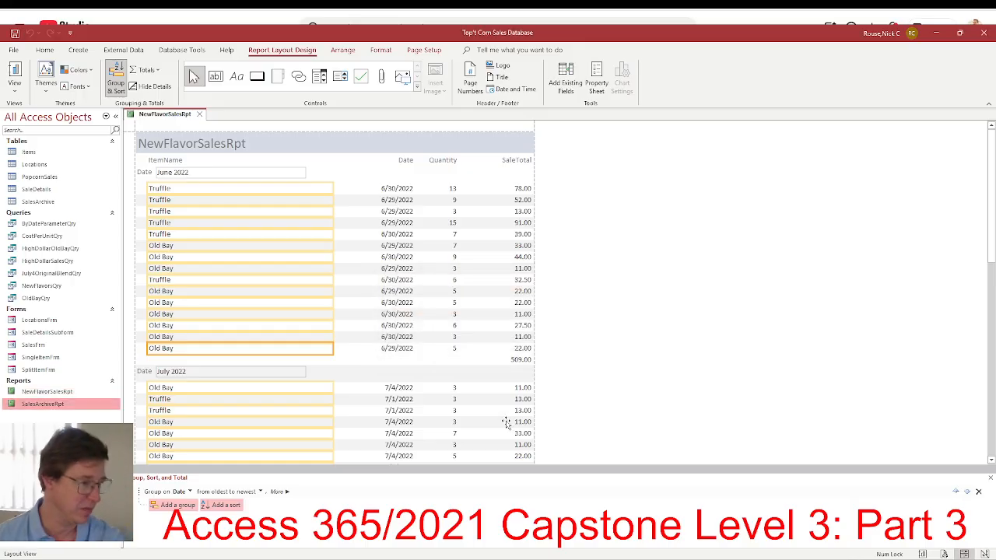
pyautogui.click(198, 115)
pyautogui.click(53, 392)
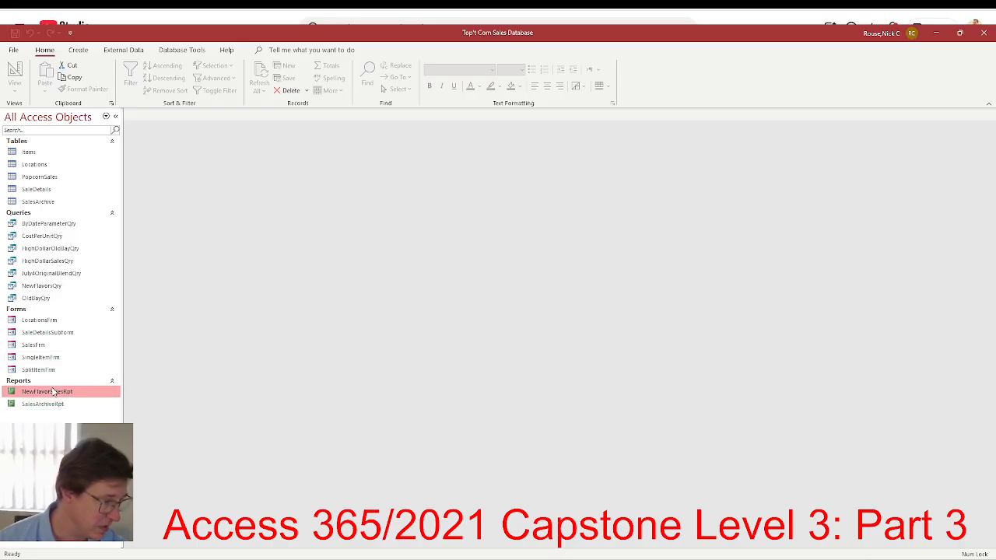
pyautogui.rightClick(53, 392)
pyautogui.click(78, 287)
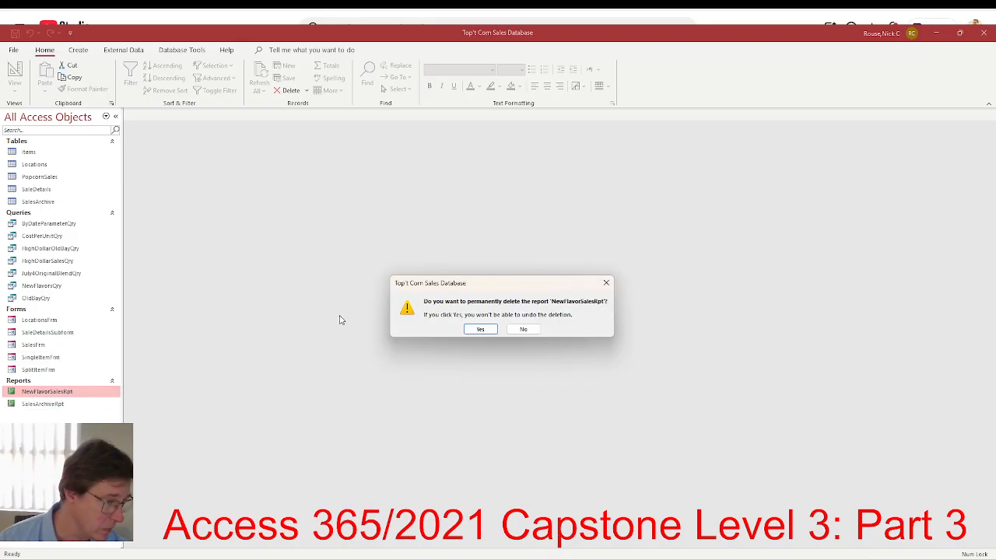
pyautogui.click(480, 329)
# Check instruction 25 in SIMnet, start the Report Wizard in Access, and choose the NewFlavorsQry query as the source.
pyautogui.hotkey('alt', 'Tab')
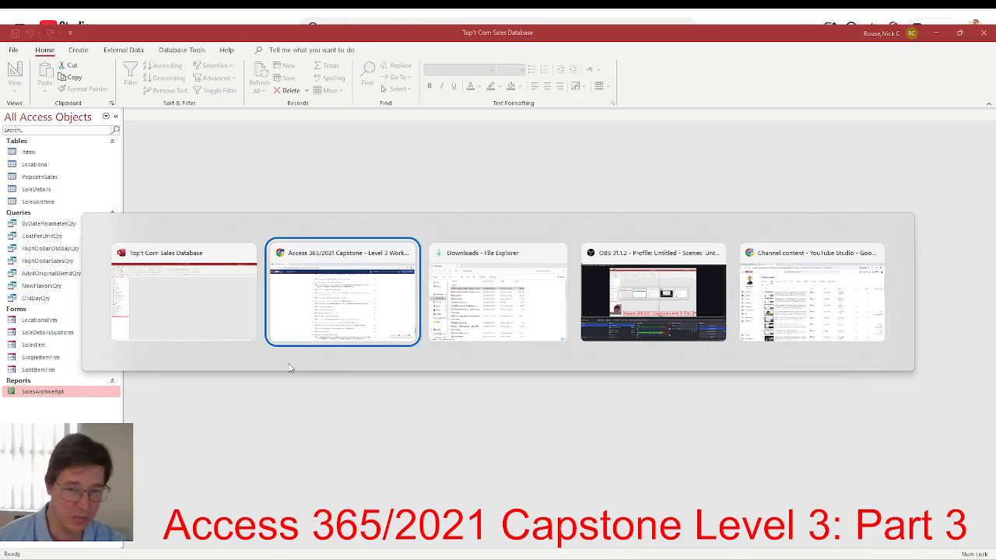
pyautogui.scroll(-1, 434, 367)
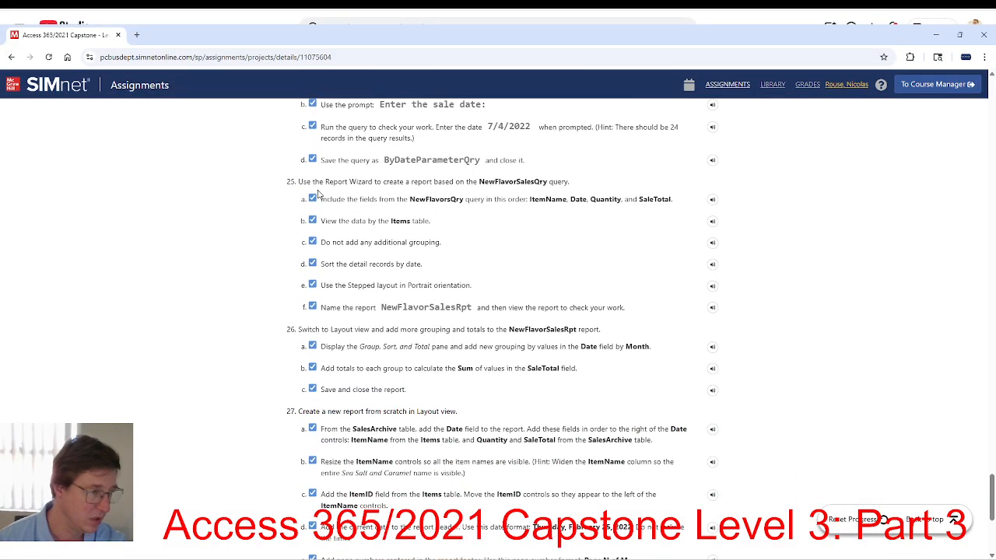
pyautogui.hotkey('alt', 'Tab')
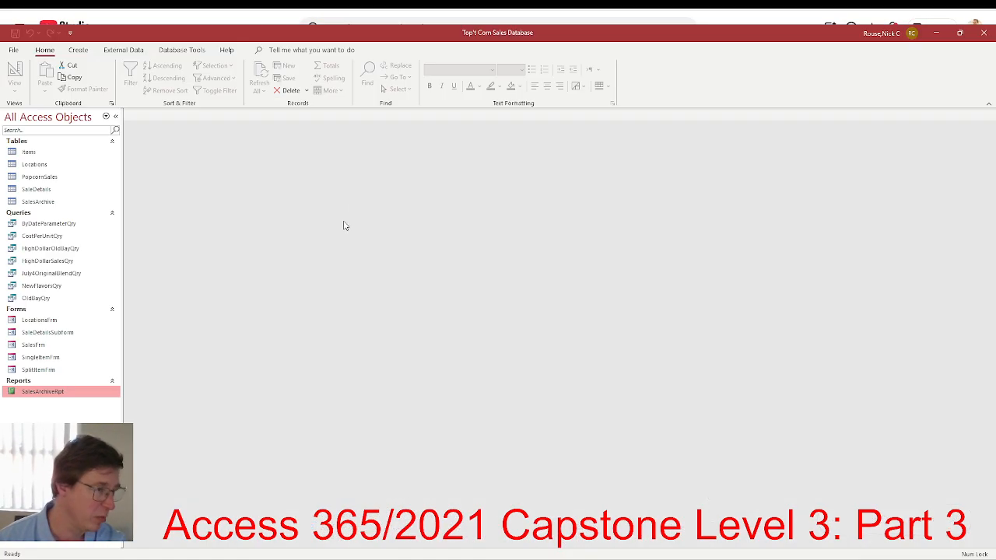
pyautogui.click(79, 51)
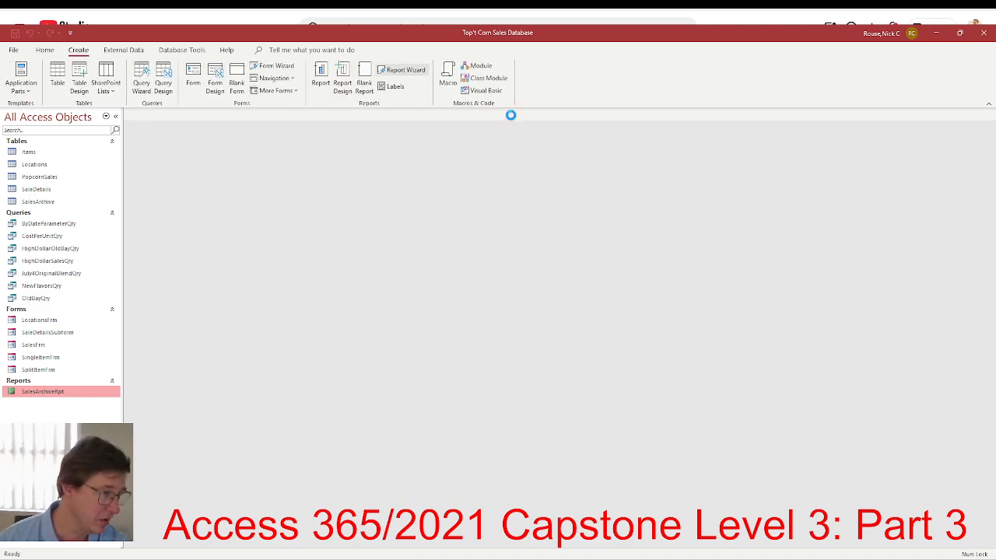
pyautogui.hotkey('alt', 'Tab')
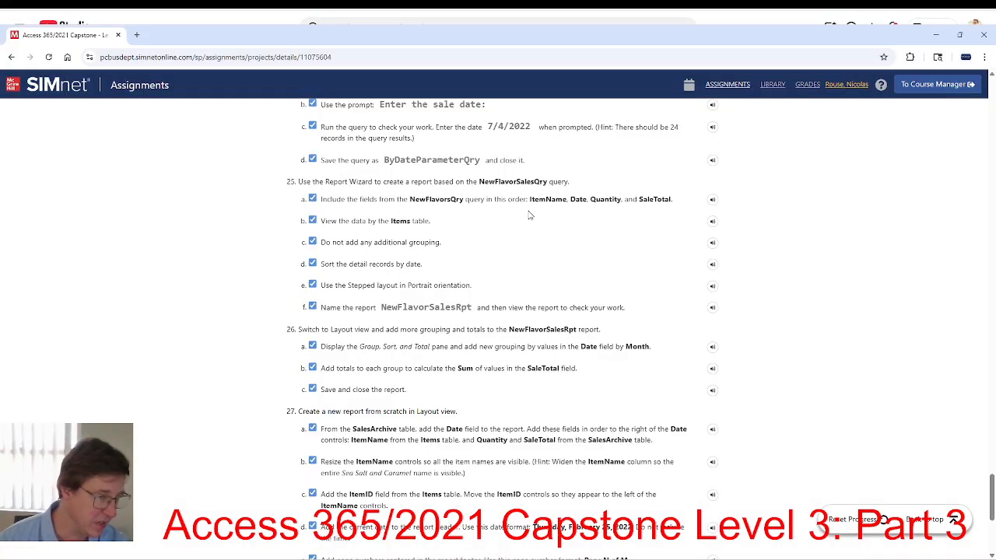
pyautogui.hotkey('alt', 'Tab')
pyautogui.hotkey('alt', 'Tab')
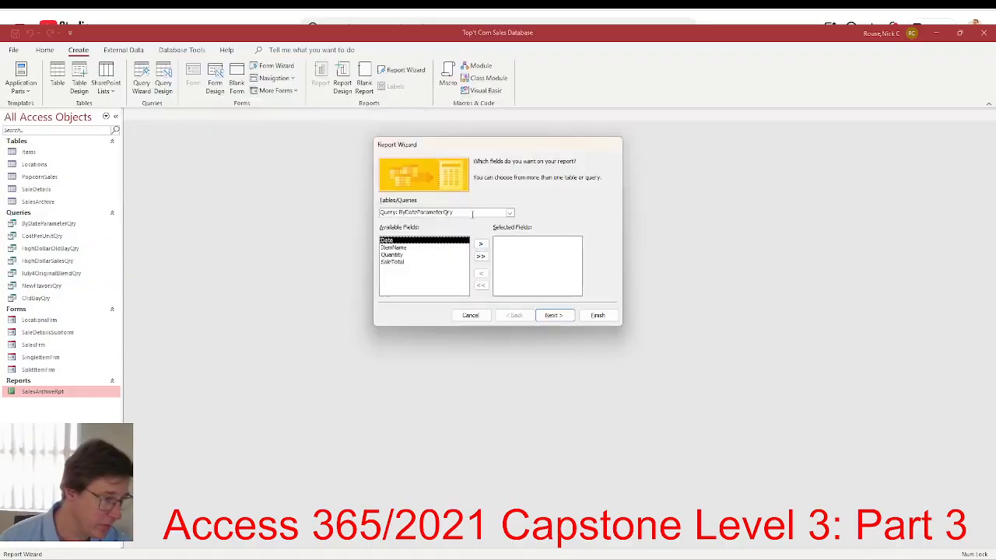
pyautogui.click(509, 212)
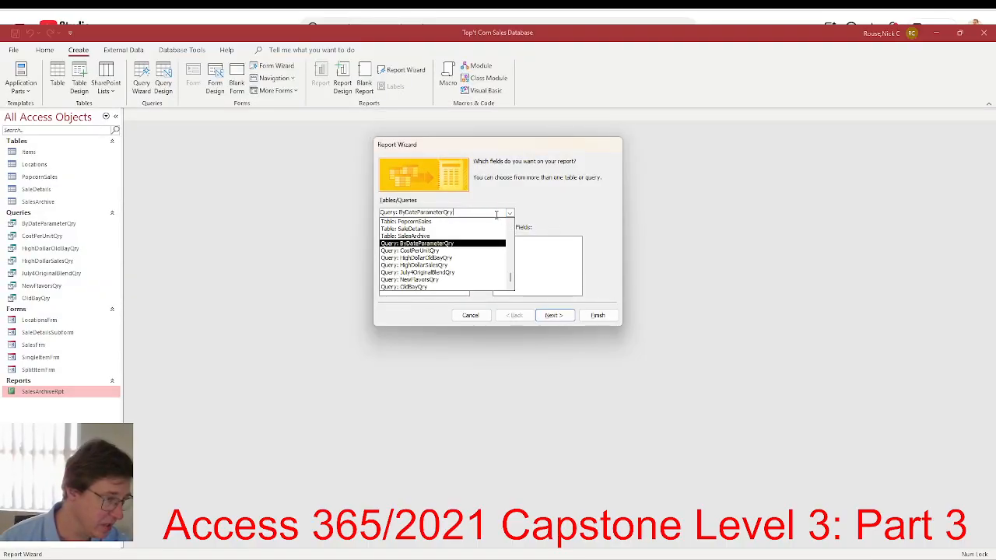
pyautogui.click(444, 280)
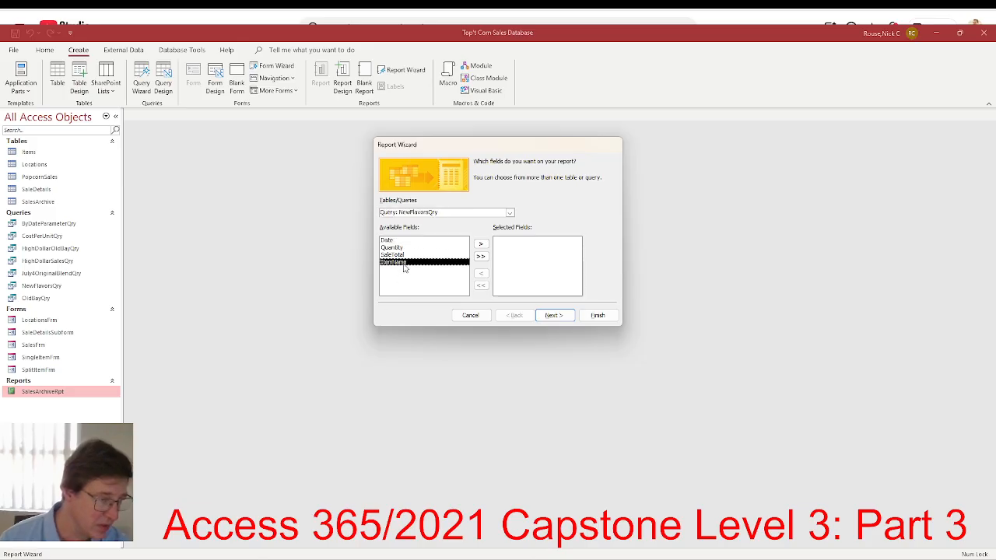
# Add the ItemName, Date, Quantity, and SaleTotal fields to the report in that order, checking against the SIMnet instructions.
pyautogui.doubleClick(393, 262)
pyautogui.hotkey('alt', 'Tab')
pyautogui.hotkey('alt', 'Tab')
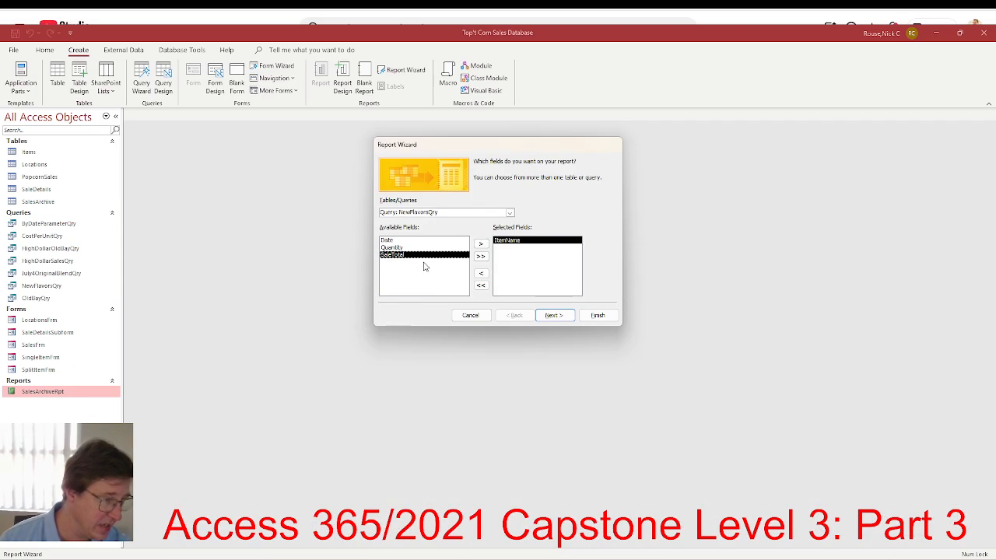
pyautogui.doubleClick(396, 240)
pyautogui.doubleClick(397, 239)
pyautogui.hotkey('alt', 'Tab')
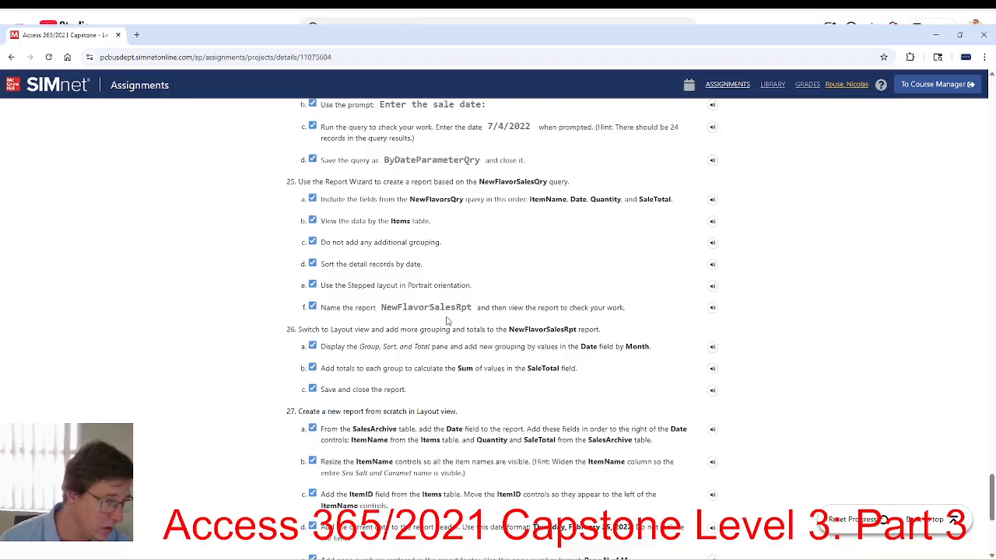
pyautogui.hotkey('alt', 'Tab')
pyautogui.doubleClick(399, 243)
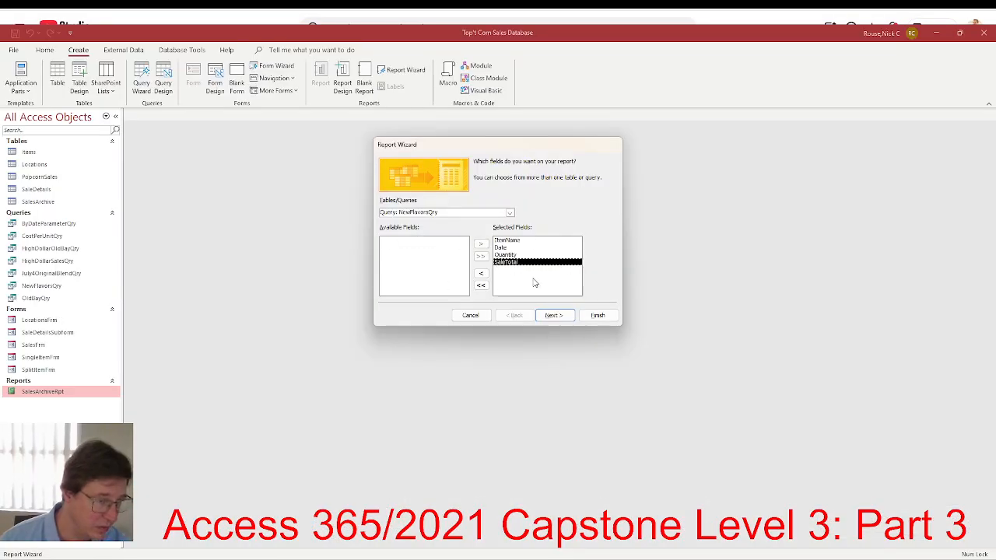
# View the report data by the Items table and continue without adding any grouping levels, as instruction 25 requires.
pyautogui.hotkey('alt', 'Tab')
pyautogui.hotkey('alt', 'Tab')
pyautogui.click(554, 315)
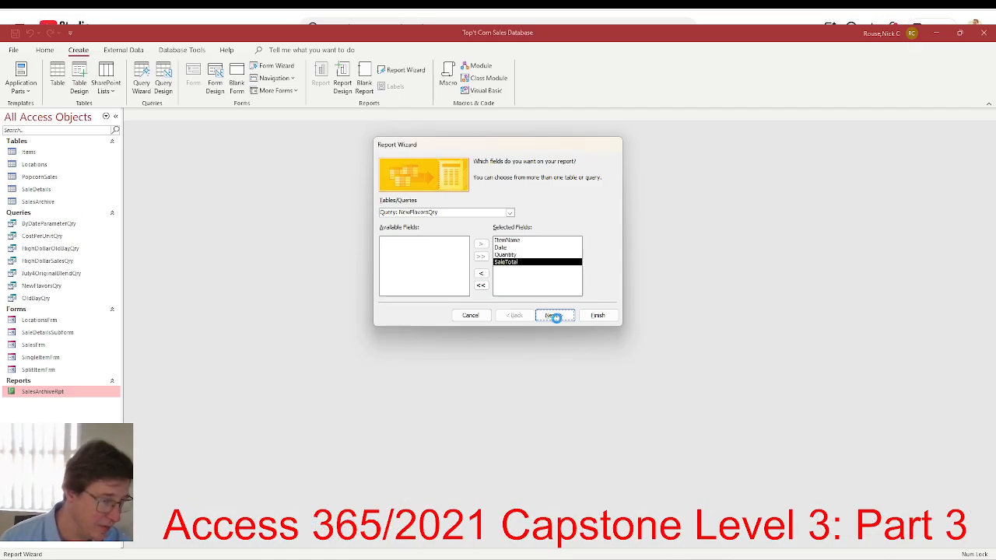
pyautogui.hotkey('alt', 'Tab')
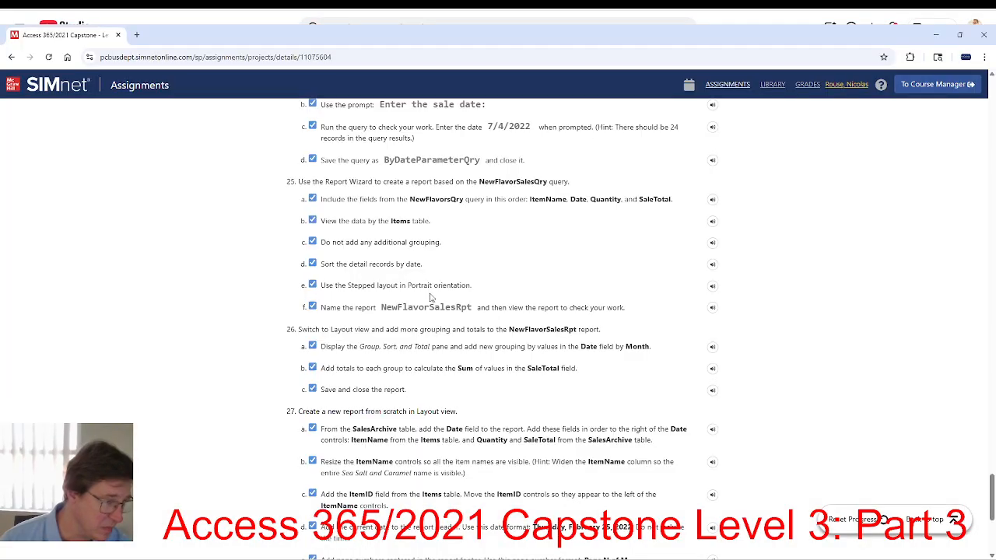
pyautogui.hotkey('alt', 'Tab')
pyautogui.click(555, 326)
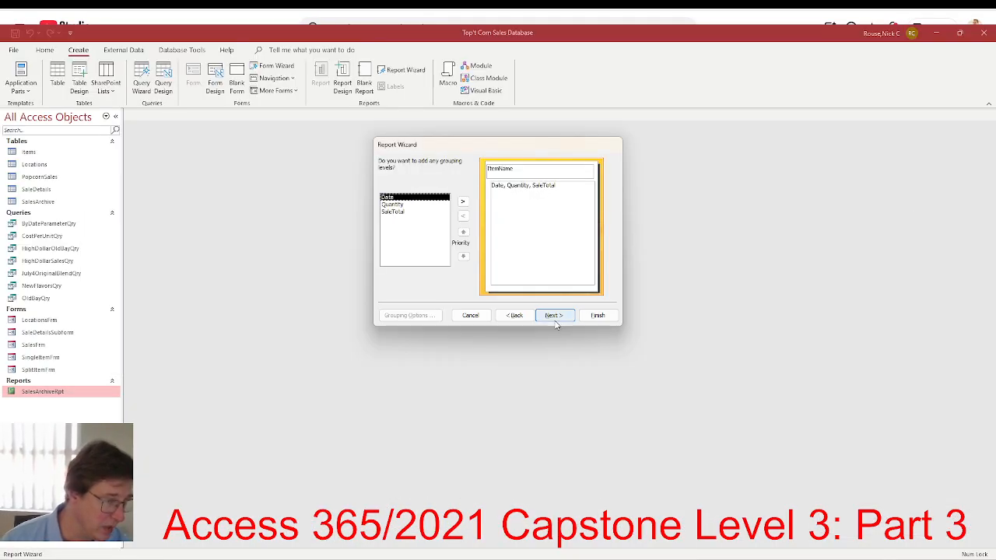
pyautogui.click(555, 315)
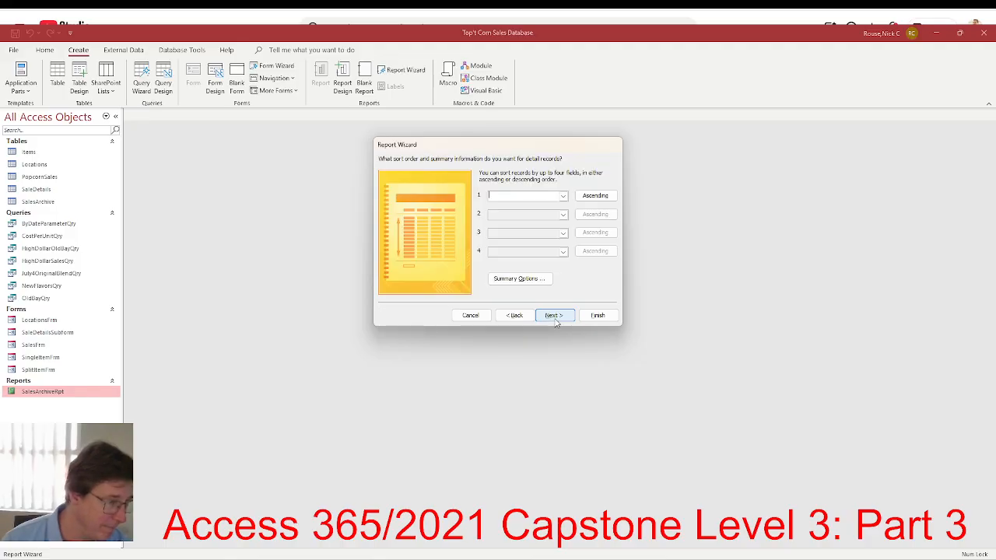
# Check the sort instruction in SIMnet and sort the report's detail records by Date in ascending order.
pyautogui.hotkey('alt', 'Tab')
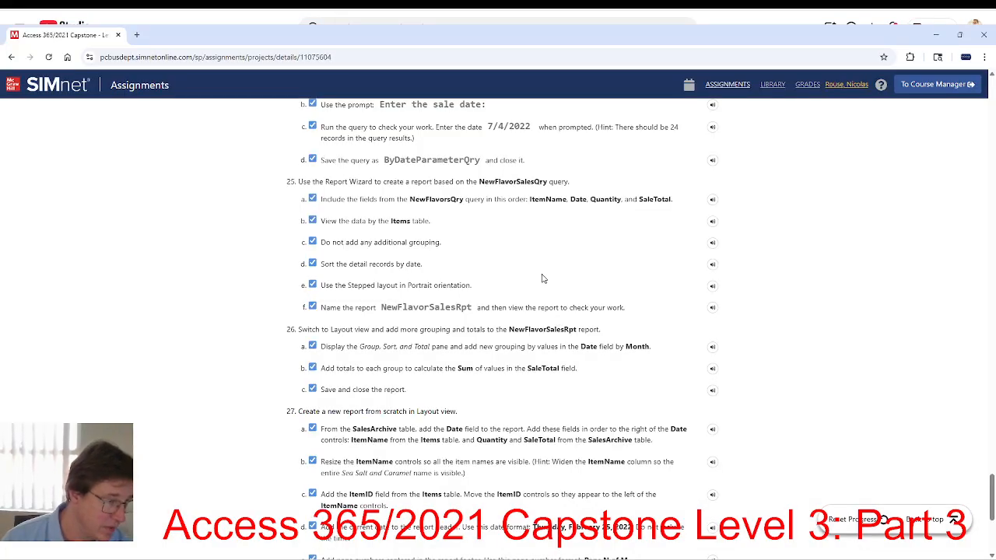
pyautogui.hotkey('alt', 'Tab')
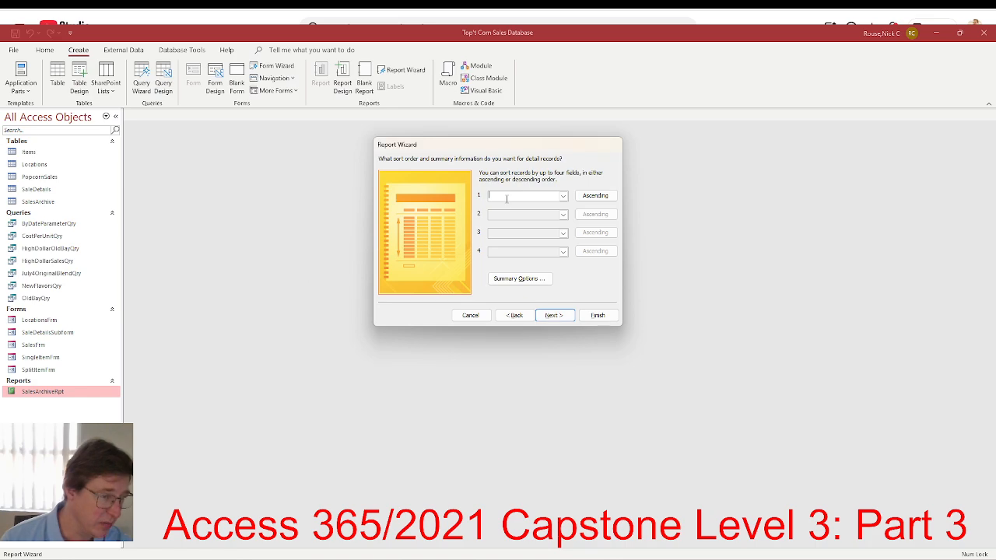
pyautogui.click(563, 198)
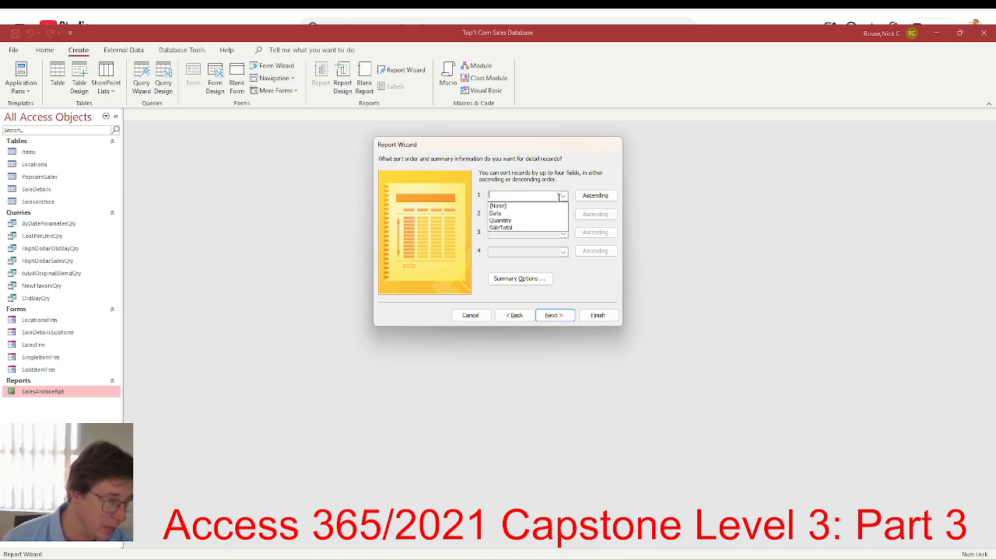
pyautogui.click(525, 215)
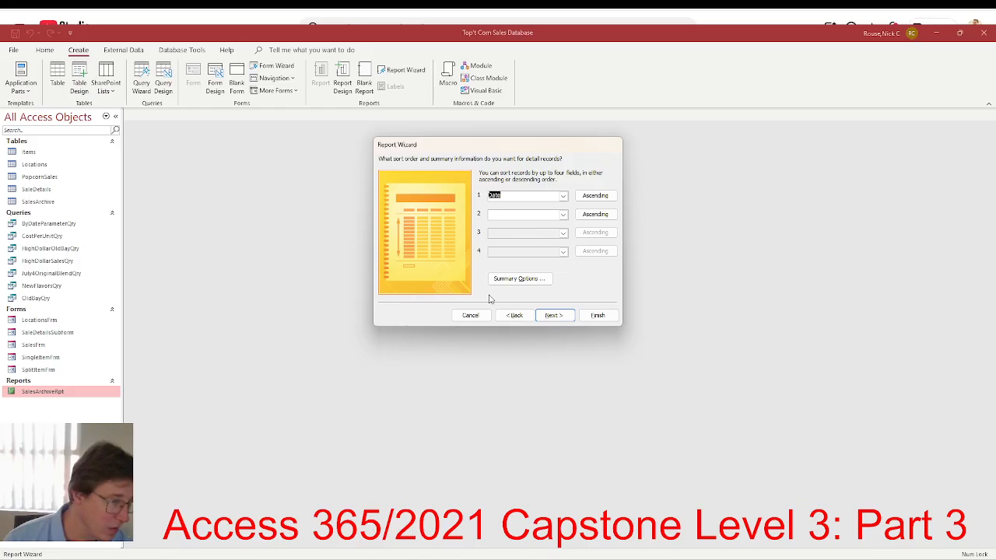
# Check the layout instruction in SIMnet and accept the Stepped layout in Portrait orientation for the report.
pyautogui.hotkey('alt', 'Tab')
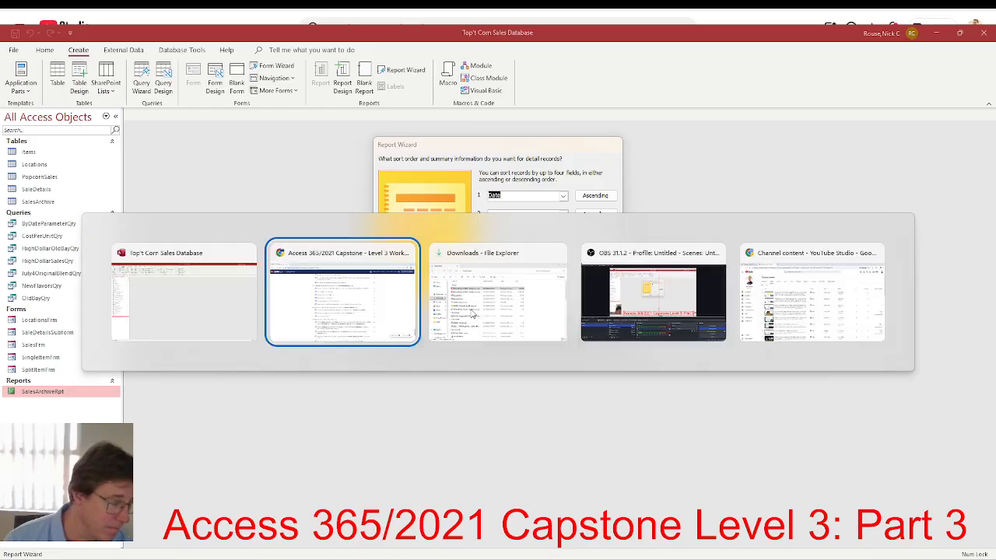
pyautogui.hotkey('alt', 'Tab')
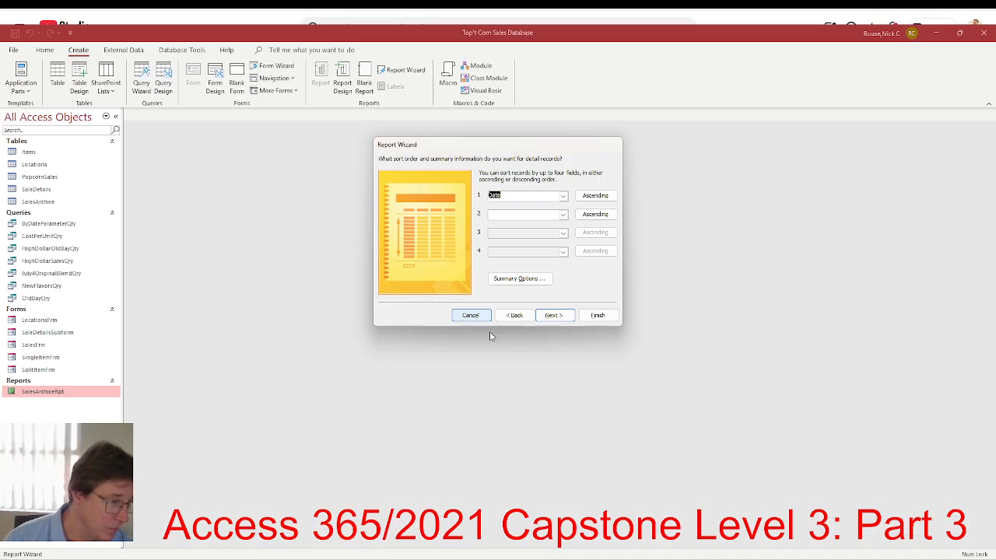
pyautogui.hotkey('alt', 'Tab')
pyautogui.hotkey('alt', 'Tab')
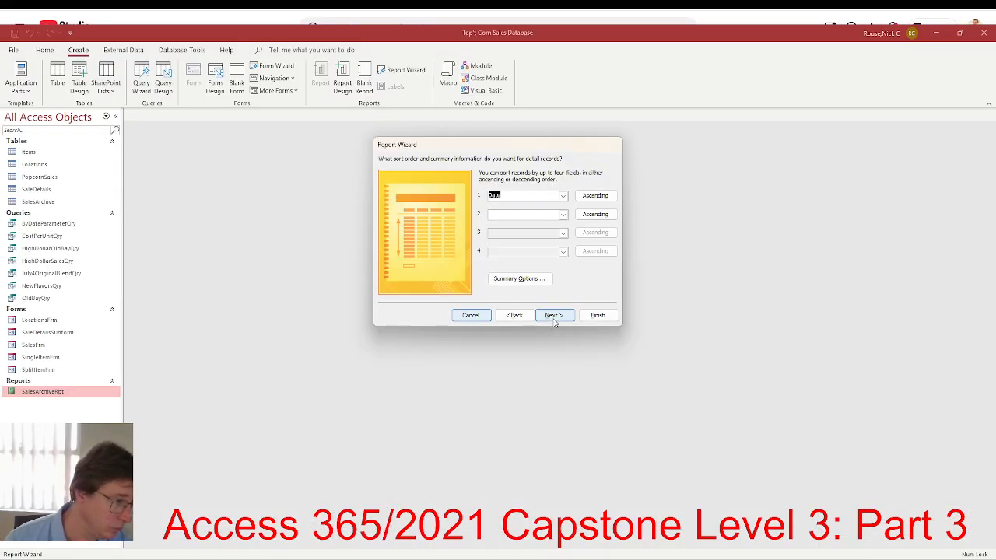
pyautogui.click(554, 317)
pyautogui.click(554, 320)
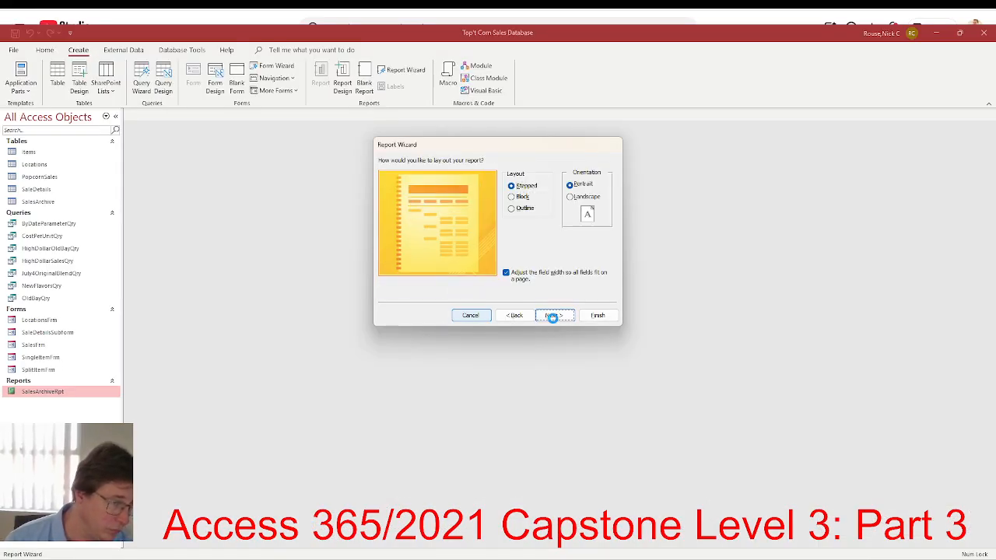
# Copy the report name from SIMnet, title the report NewFlavorSalesRpt, finish the wizard, and close the report's preview.
pyautogui.hotkey('alt', 'Tab')
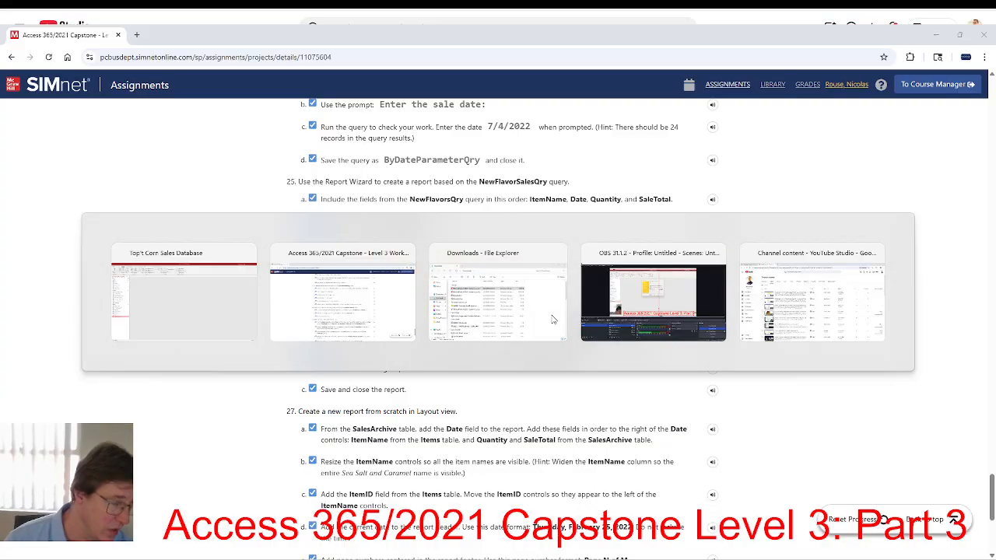
pyautogui.moveTo(473, 312); pyautogui.dragTo(384, 311)
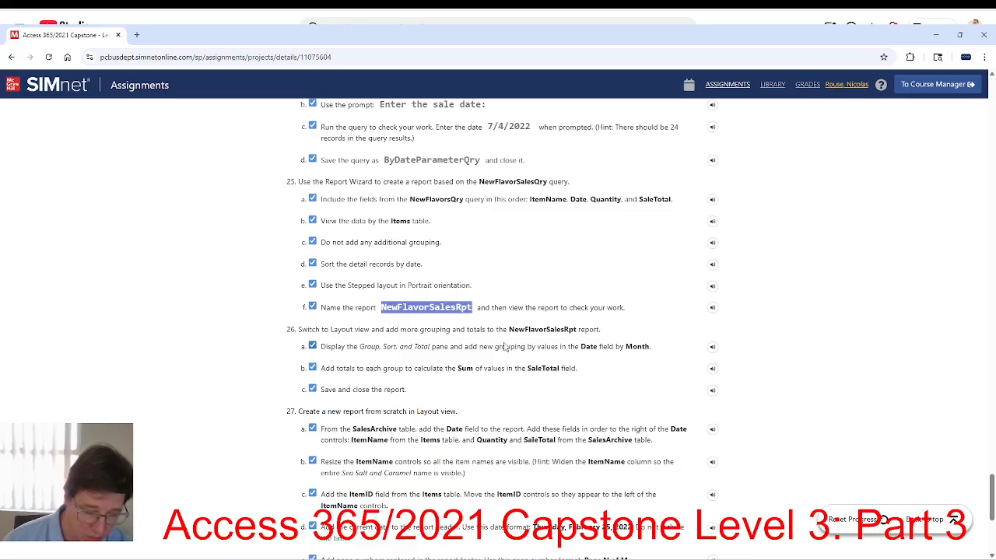
pyautogui.hotkey('alt', 'Tab')
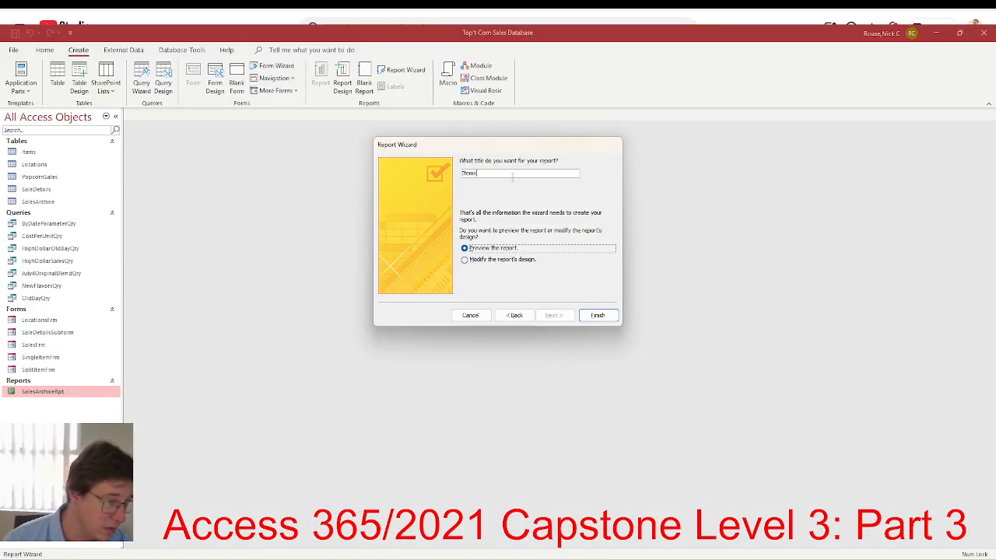
pyautogui.moveTo(461, 173); pyautogui.dragTo(479, 174)
pyautogui.write('NewFlavorSalesRpt')
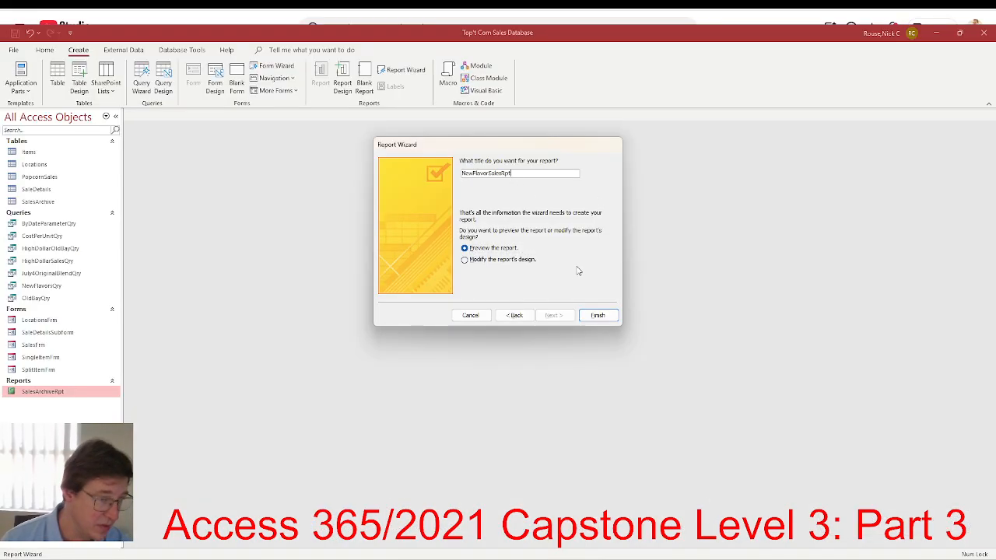
pyautogui.click(596, 315)
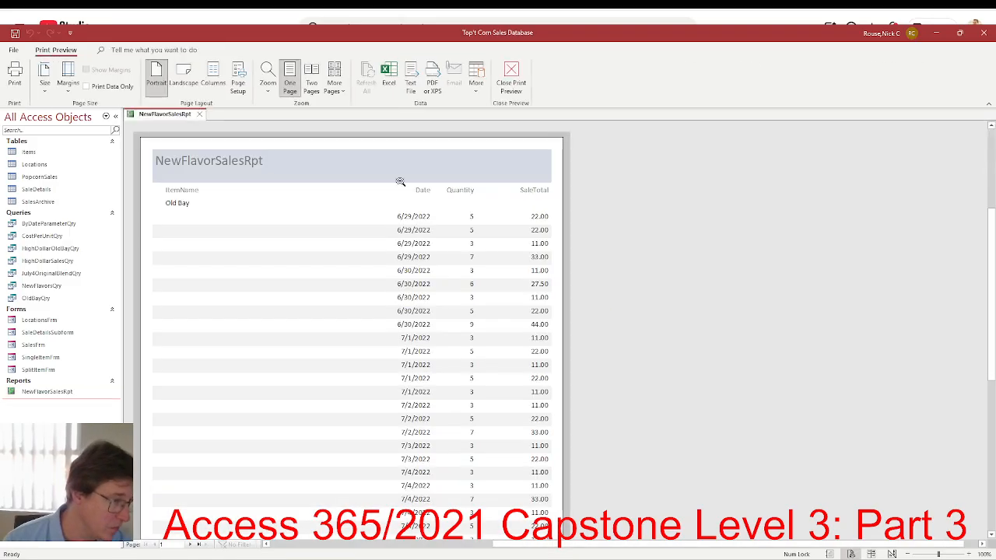
pyautogui.click(200, 115)
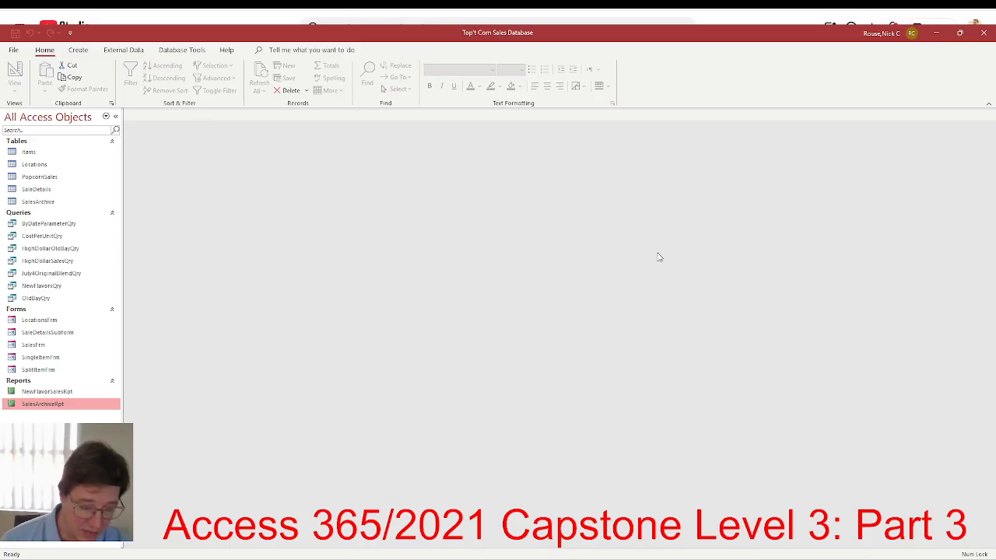
# Close the database, upload the Capstone Level3 database file to the SIMnet assignment, and submit it for grading.
pyautogui.hotkey('alt', 'Tab')
pyautogui.hotkey('alt', 'Tab')
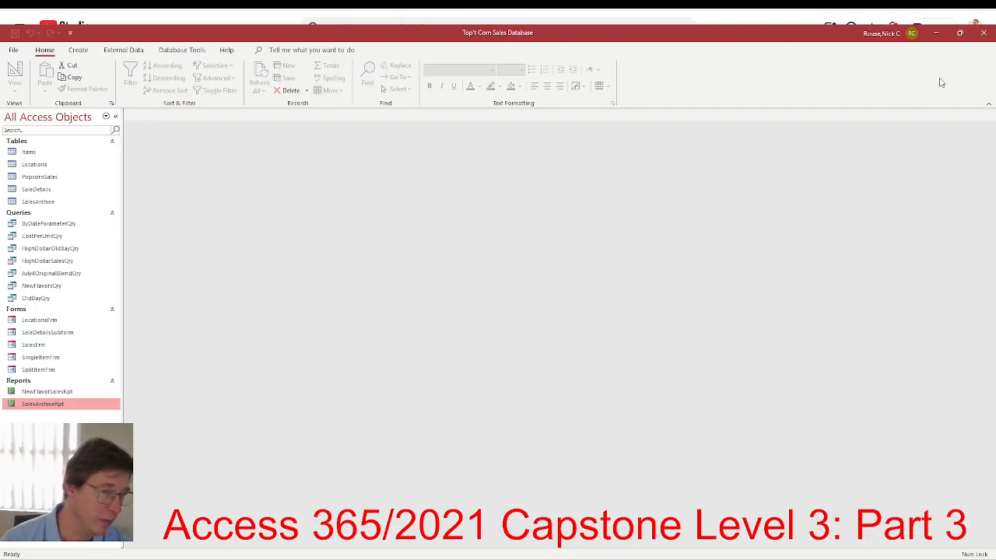
pyautogui.click(985, 33)
pyautogui.scroll(10, 587, 233)
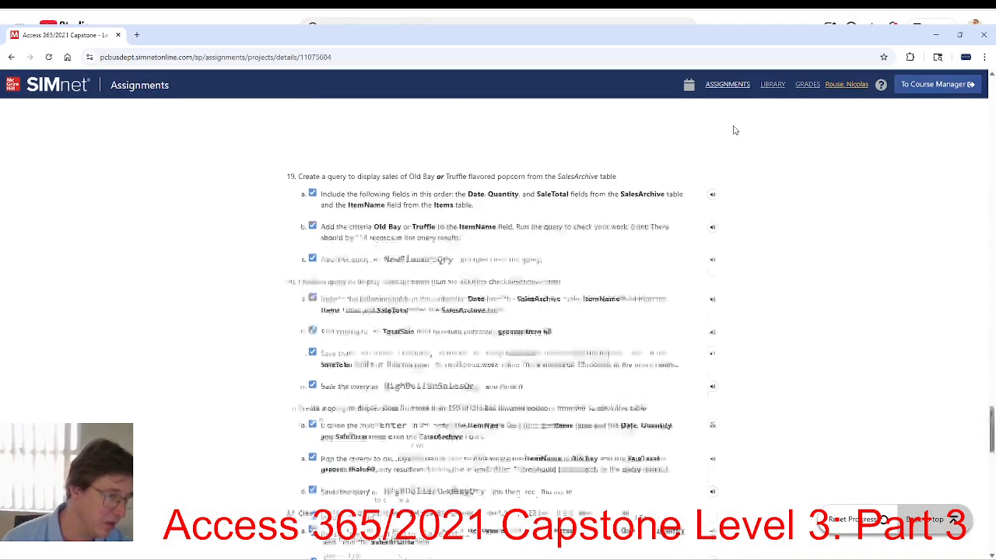
pyautogui.scroll(8, 587, 87)
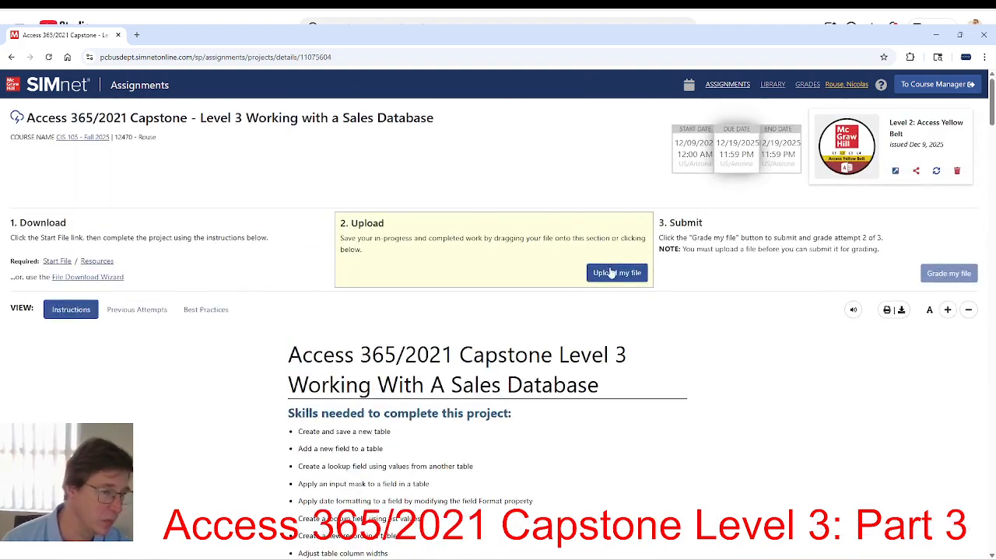
pyautogui.click(610, 272)
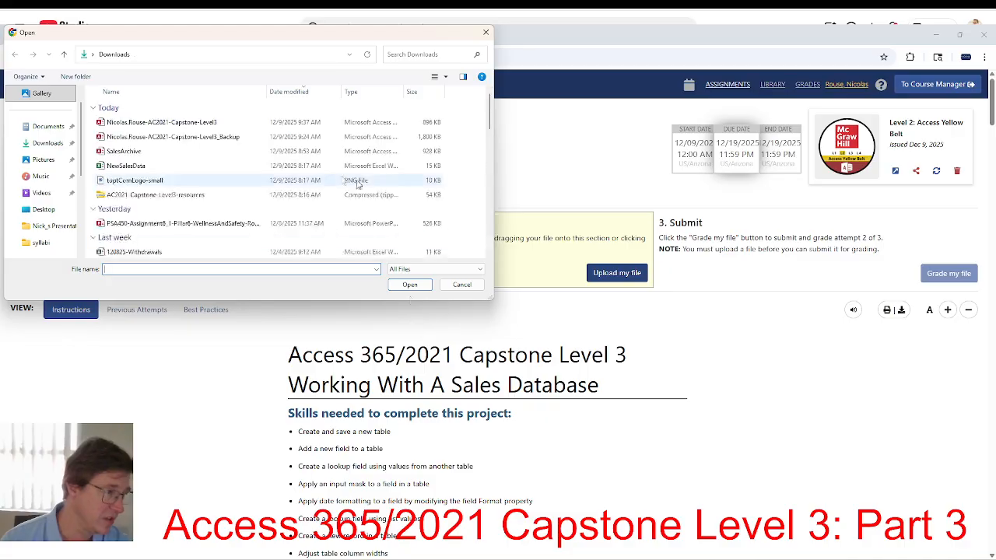
pyautogui.doubleClick(342, 122)
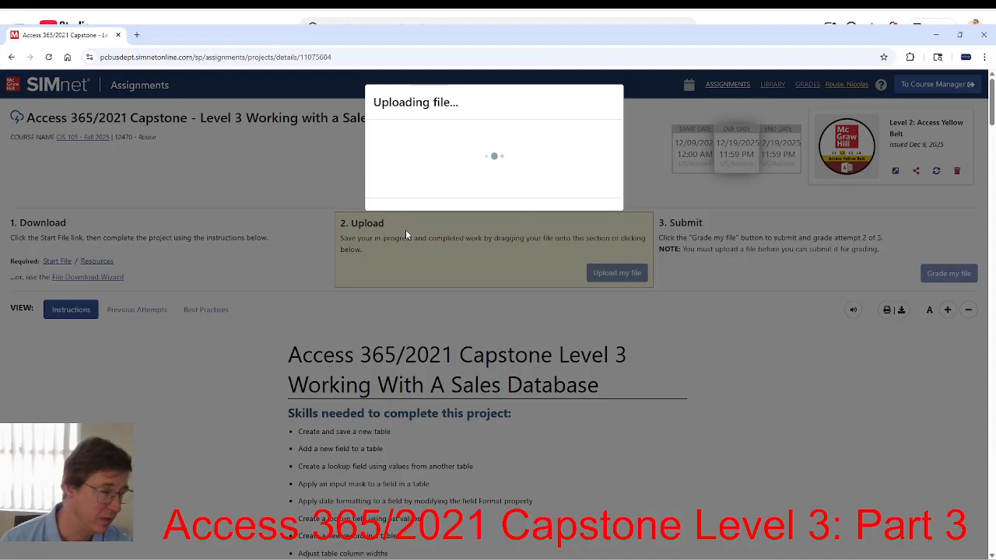
pyautogui.click(492, 200)
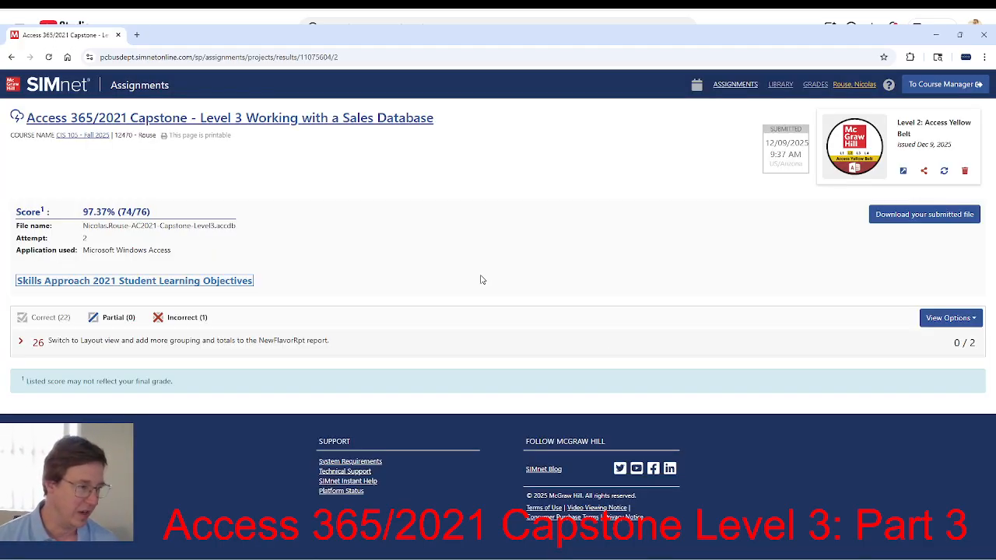
# Expand item 26 in the SIMnet results and read its feedback on grouping levels and totals.
pyautogui.click(28, 343)
pyautogui.scroll(-2, 155, 436)
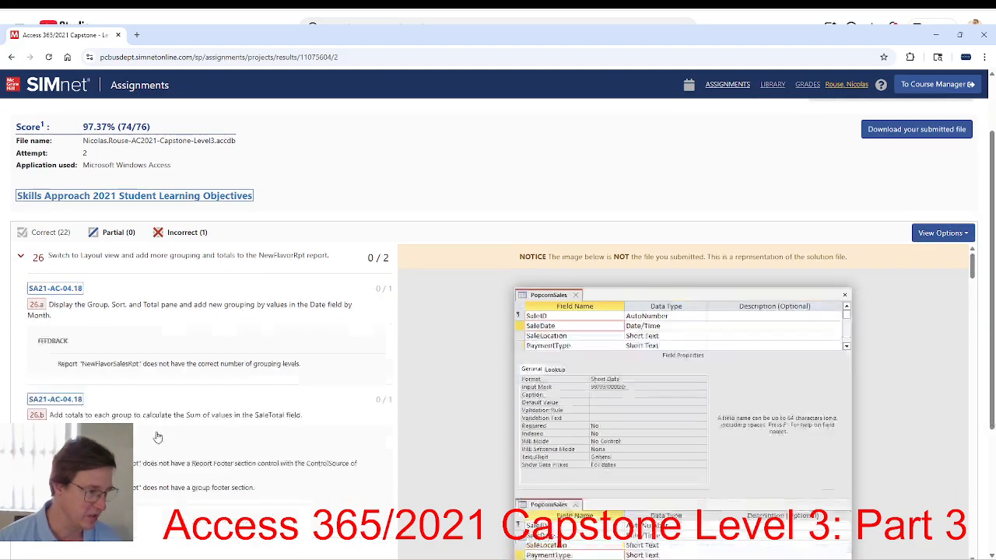
pyautogui.scroll(-2, 163, 437)
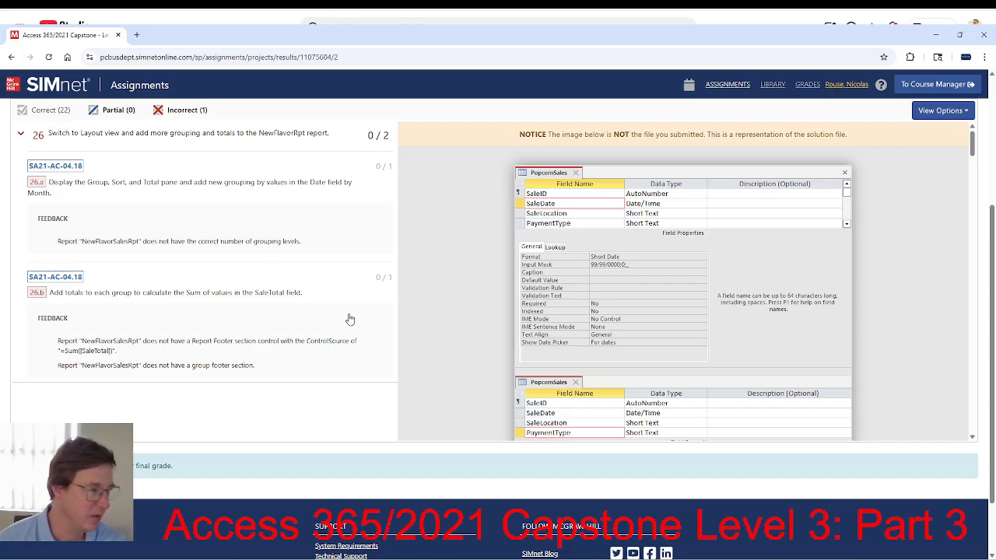
# Reopen the Capstone Level3 database from Downloads, close File Explorer, and open NewFlavorSalesRpt in Layout view.
pyautogui.hotkey('alt', 'Tab')
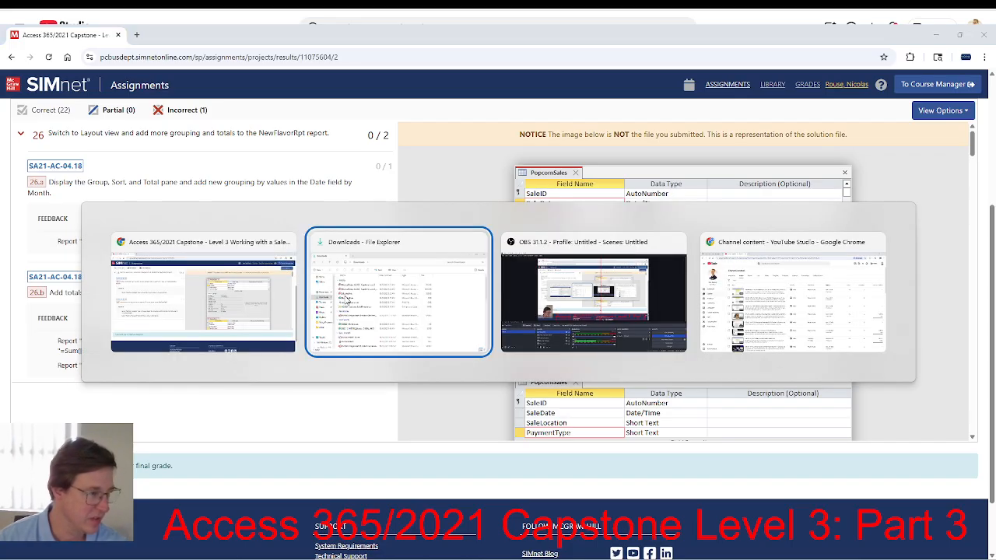
pyautogui.hotkey('alt', 'Tab')
pyautogui.hotkey('alt', 'Tab')
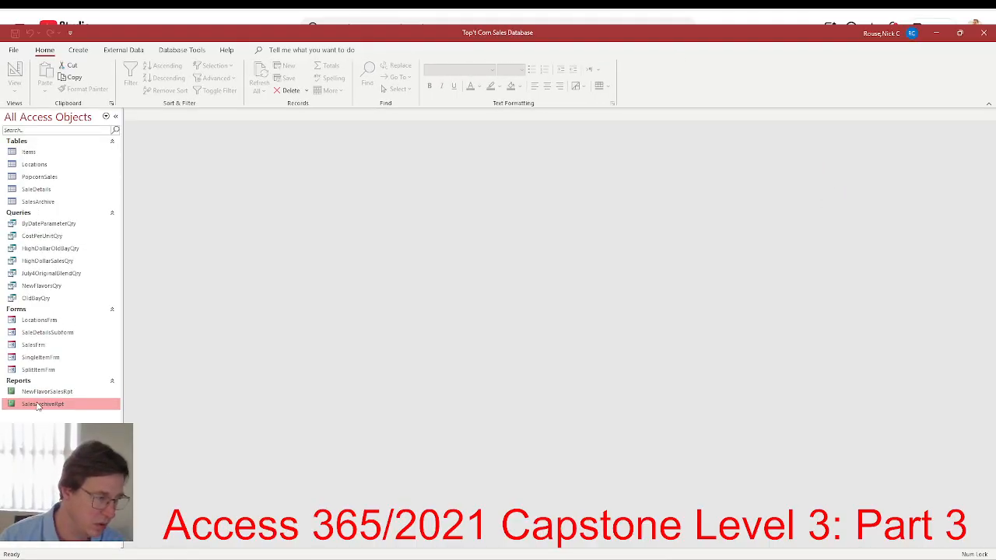
pyautogui.click(43, 392)
pyautogui.hotkey('alt', 'Tab')
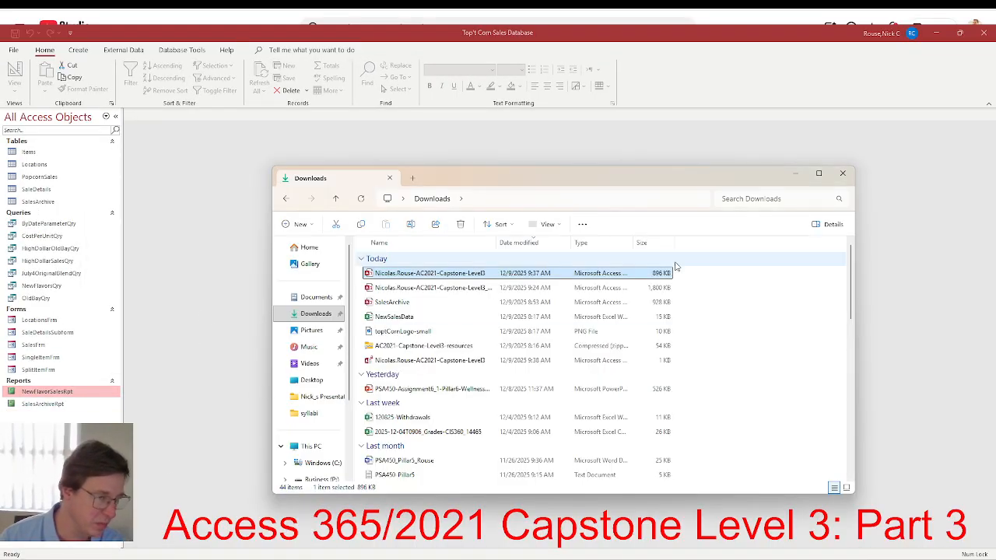
pyautogui.click(842, 173)
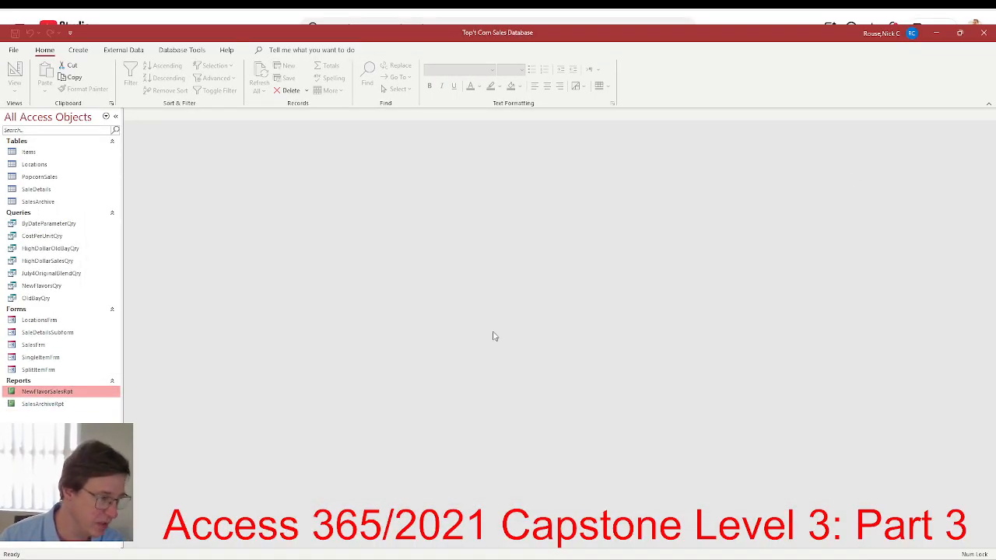
pyautogui.rightClick(54, 391)
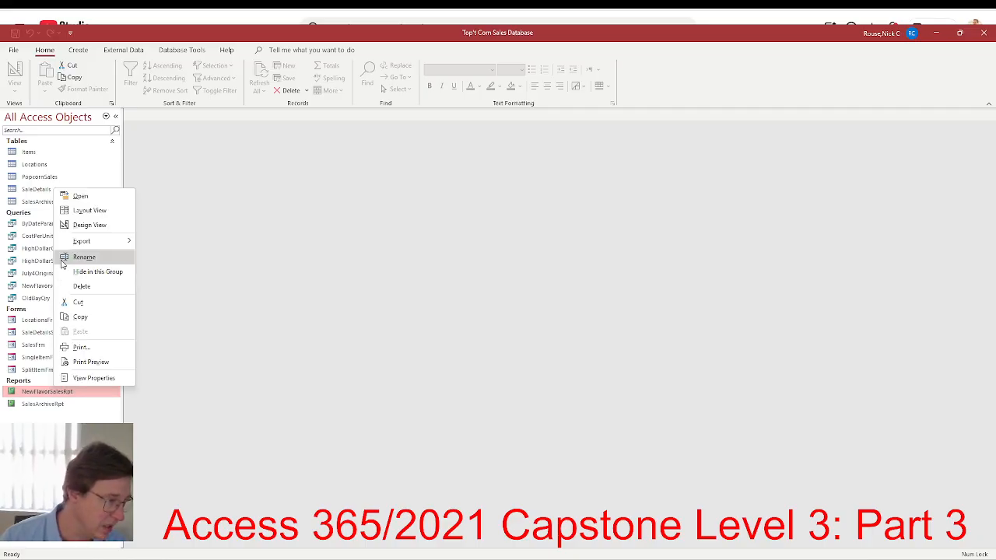
pyautogui.click(87, 210)
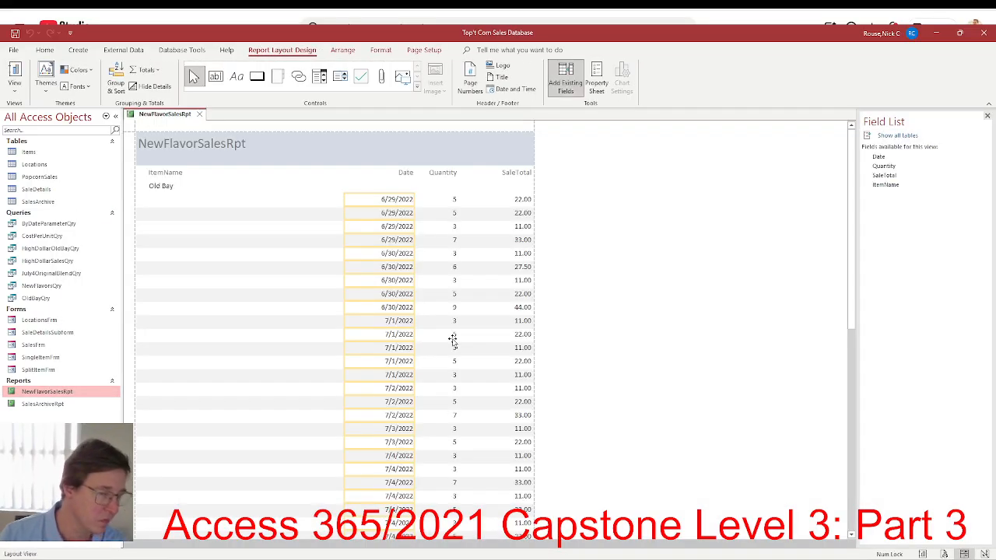
# Check instruction 26.a in SIMnet and try to change the report's ItemName grouping to Date in the Group, Sort, and Total pane.
pyautogui.hotkey('alt', 'Tab')
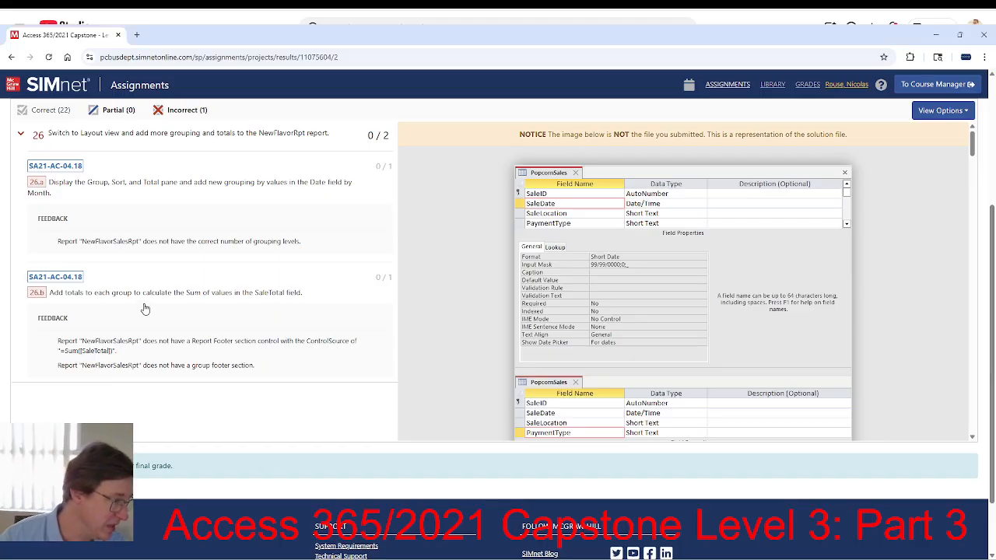
pyautogui.hotkey('alt', 'Tab')
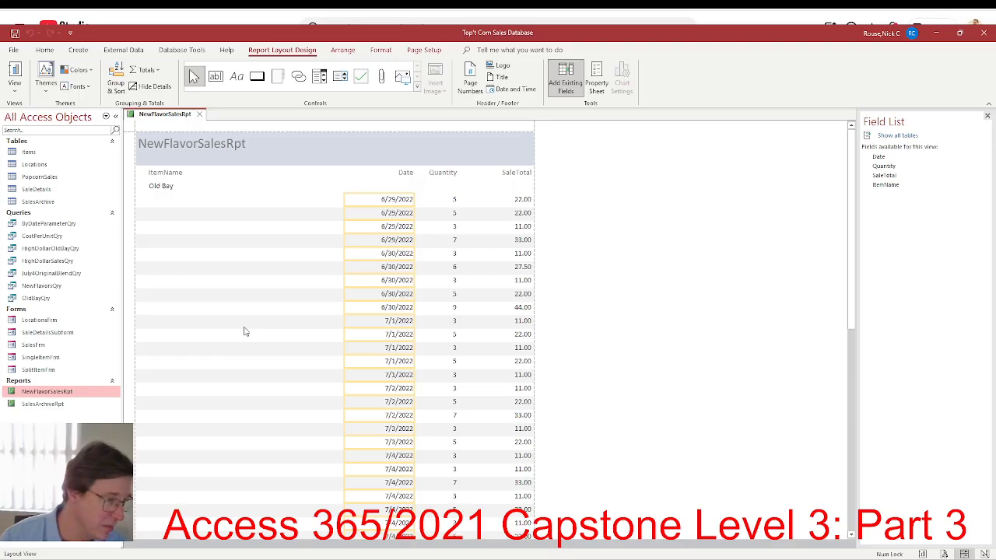
pyautogui.hotkey('alt', 'Tab')
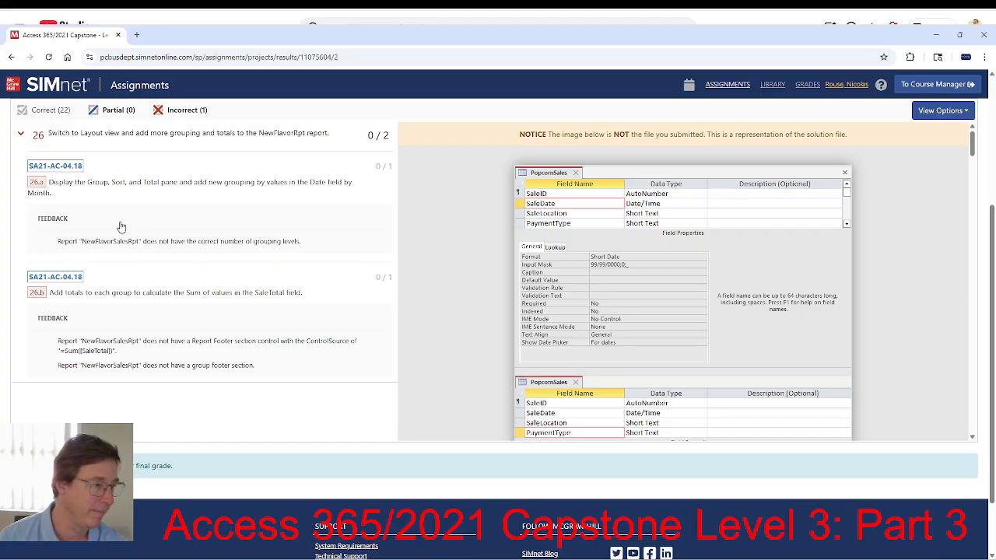
pyautogui.hotkey('alt', 'Tab')
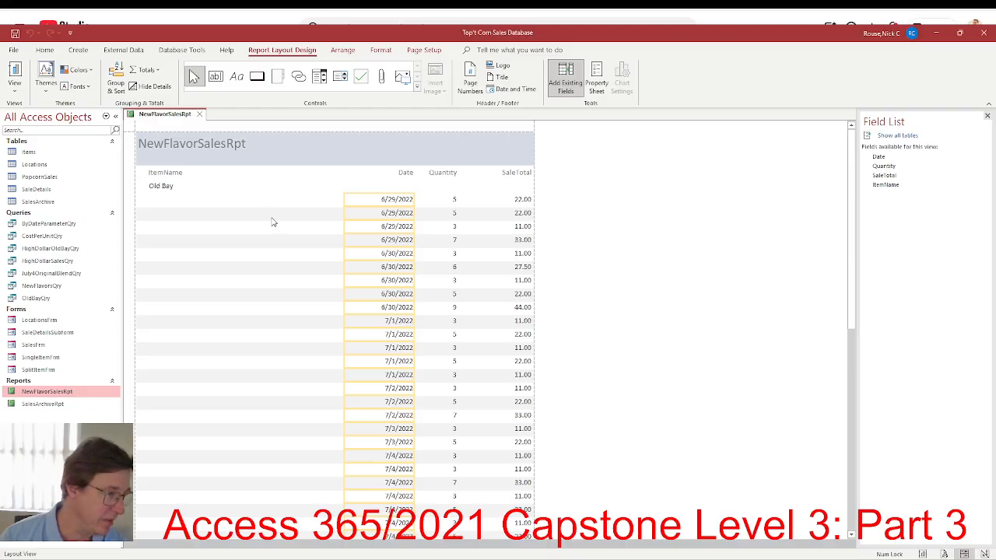
pyautogui.hotkey('alt', 'Tab')
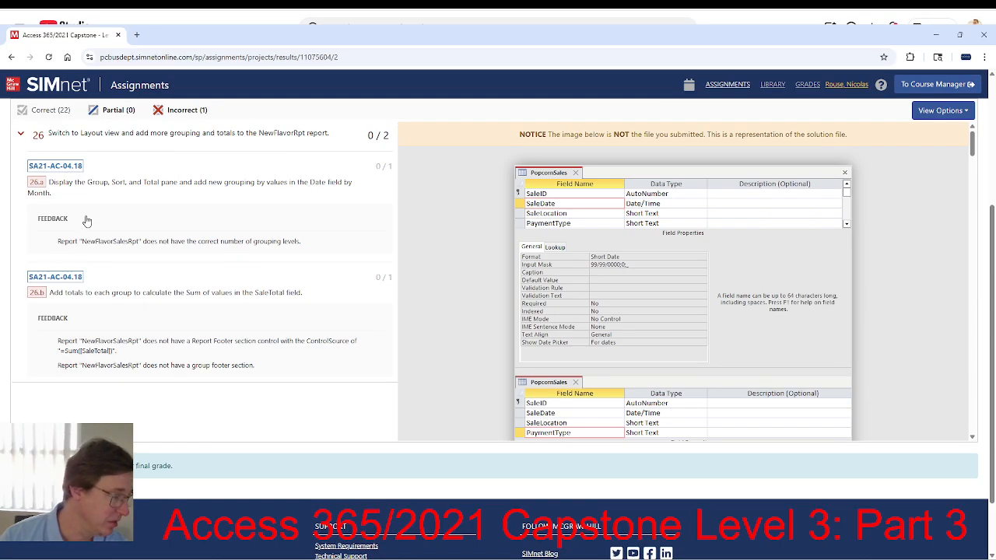
pyautogui.hotkey('alt', 'Tab')
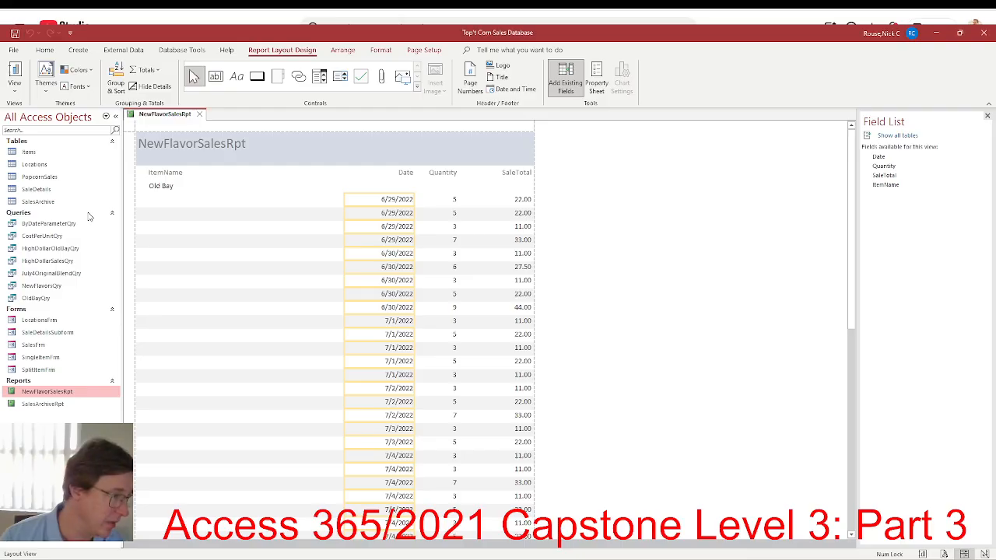
pyautogui.click(116, 78)
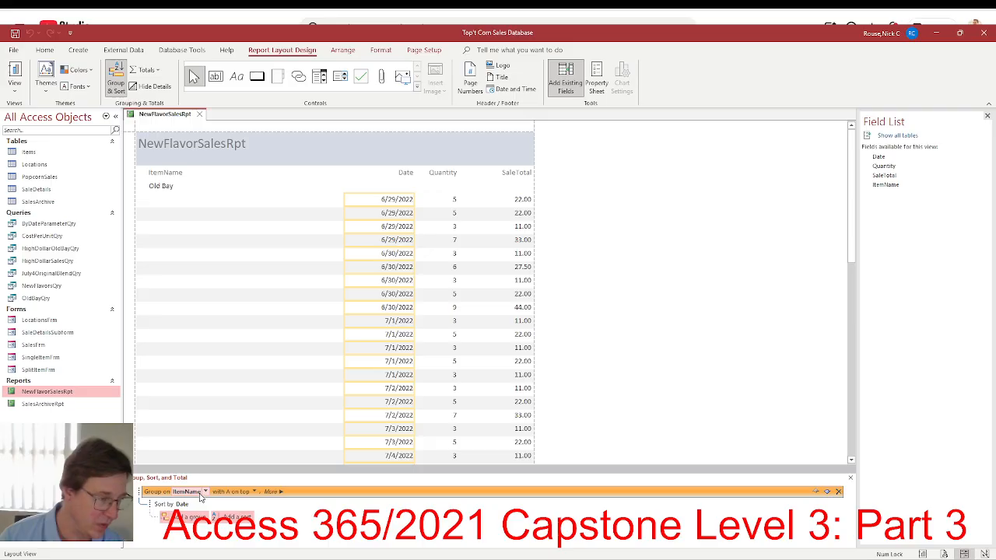
pyautogui.click(206, 491)
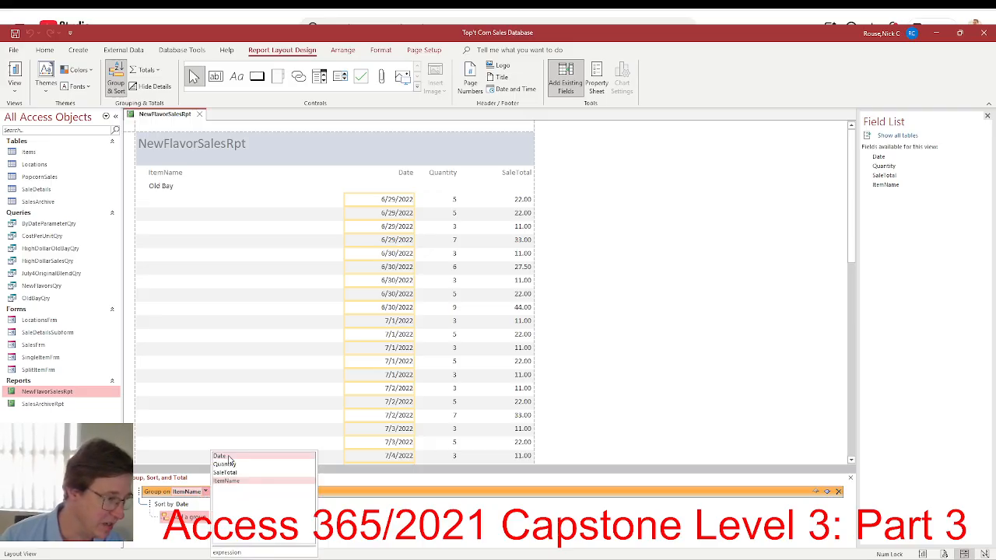
pyautogui.click(230, 460)
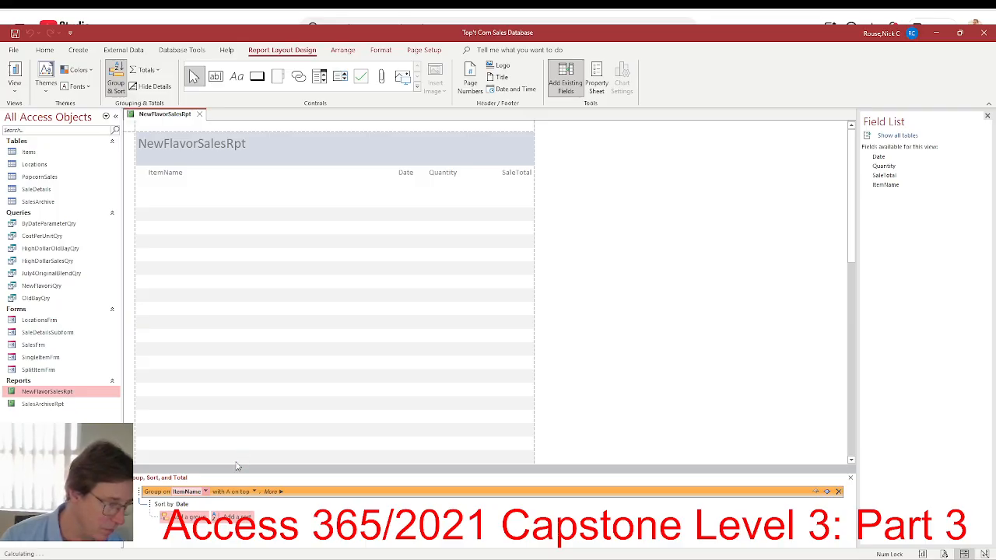
pyautogui.hotkey('alt', 'Tab')
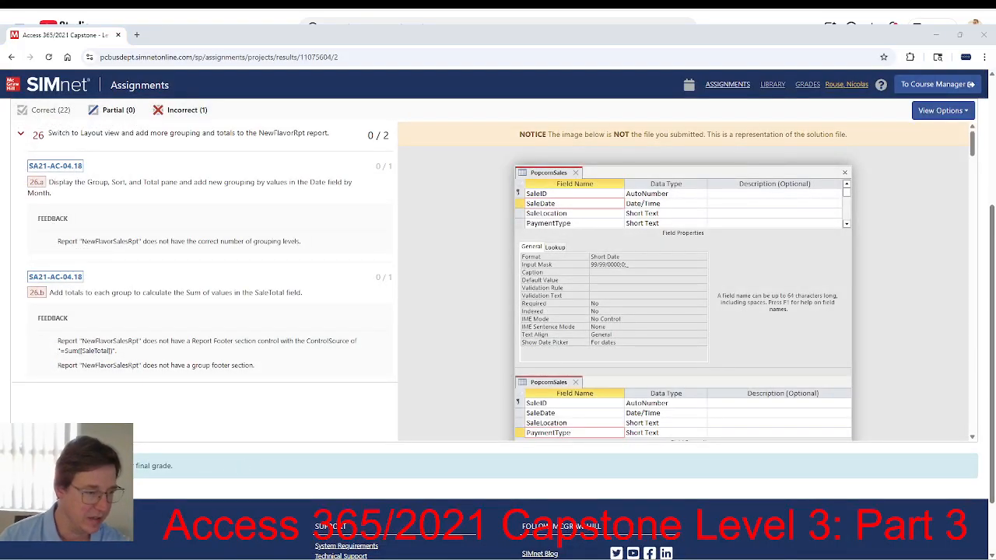
# Open the Capstone Level3 database again from the Downloads folder and bring up NewFlavorSalesRpt in Layout view.
pyautogui.press('super+e')
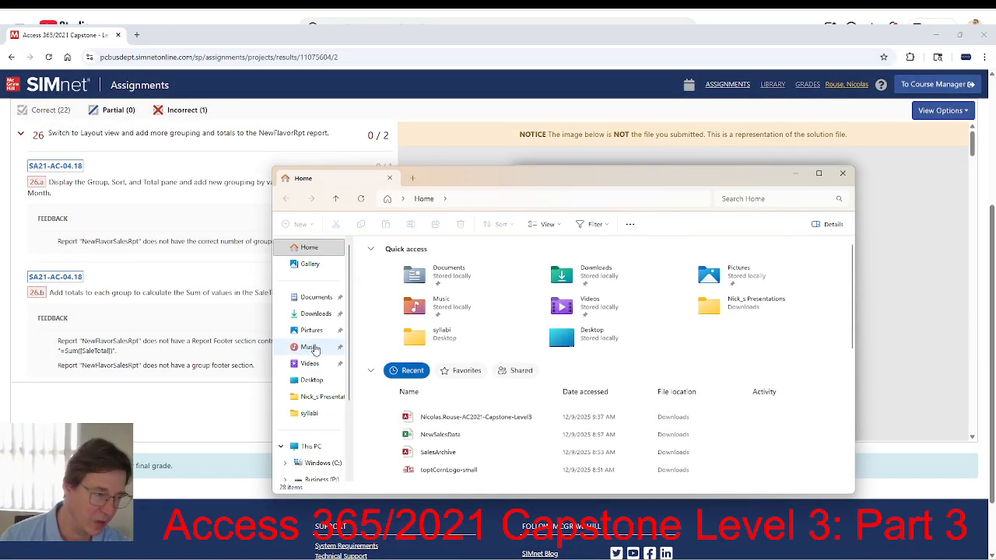
pyautogui.click(315, 313)
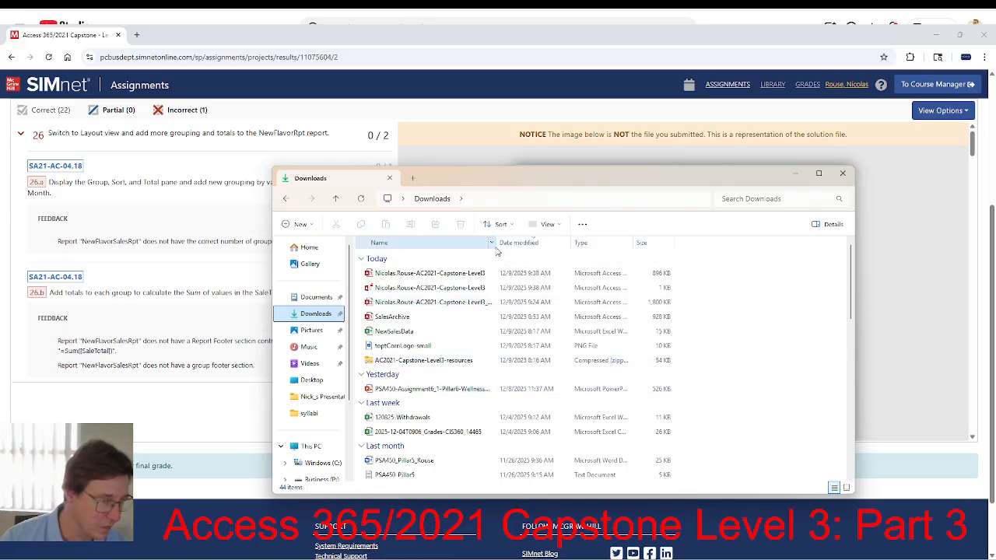
pyautogui.moveTo(496, 243); pyautogui.dragTo(573, 243)
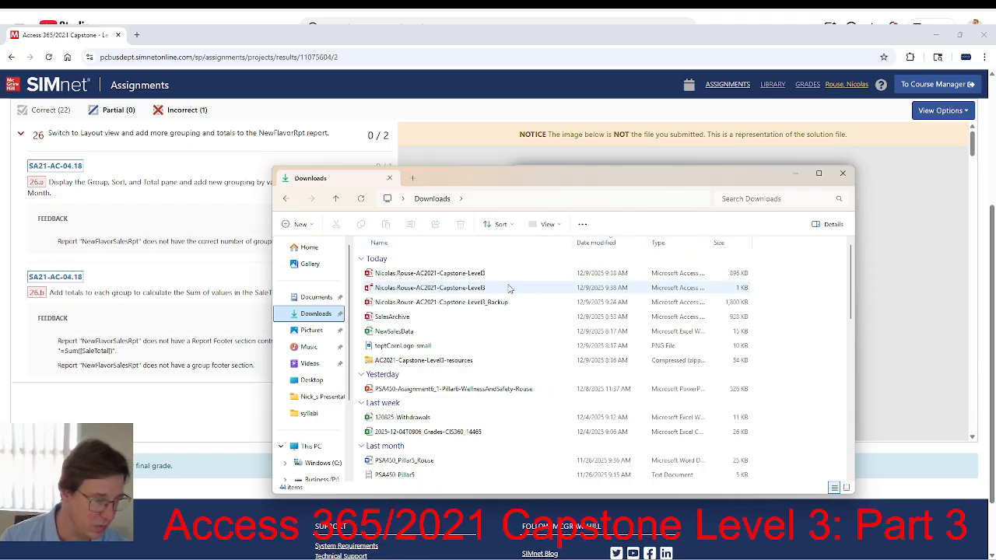
pyautogui.doubleClick(454, 272)
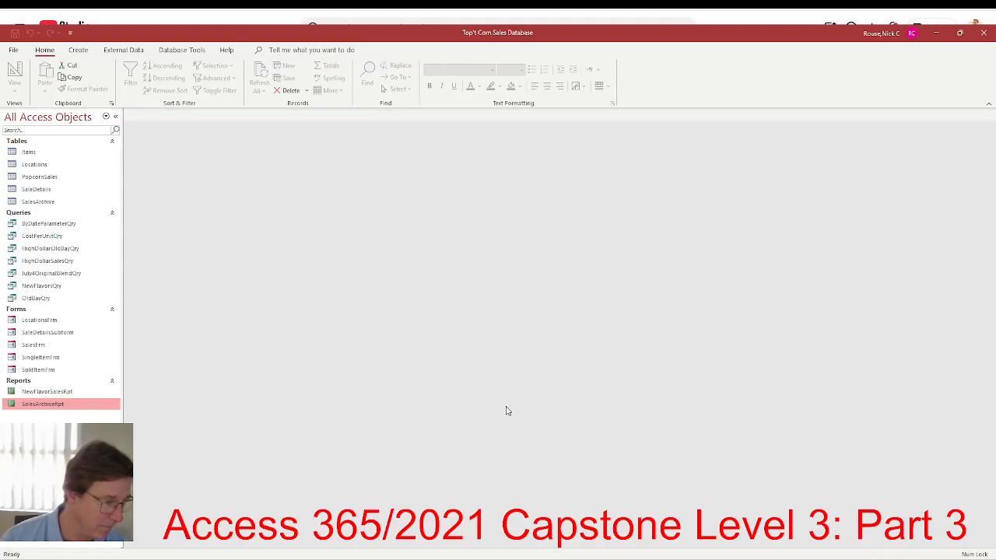
pyautogui.rightClick(62, 392)
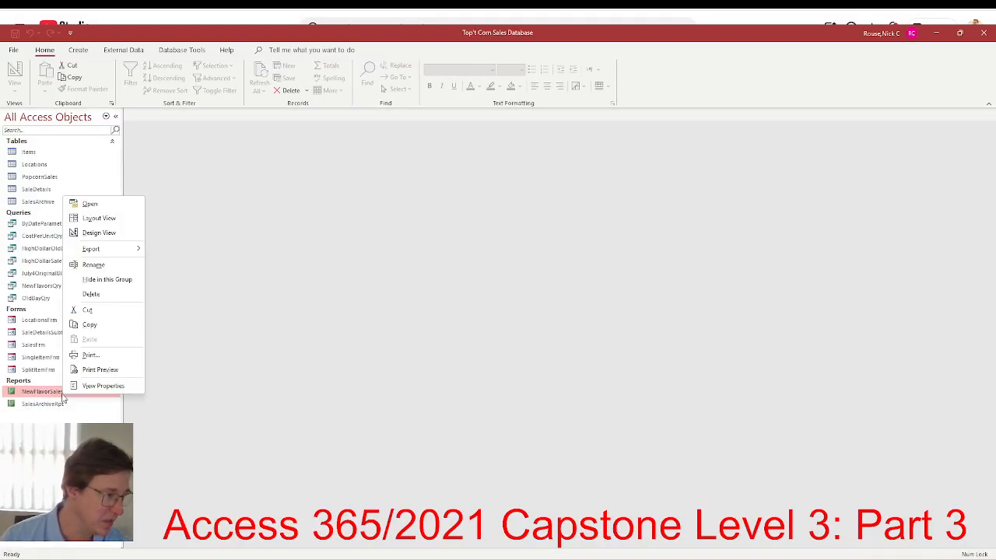
pyautogui.click(91, 218)
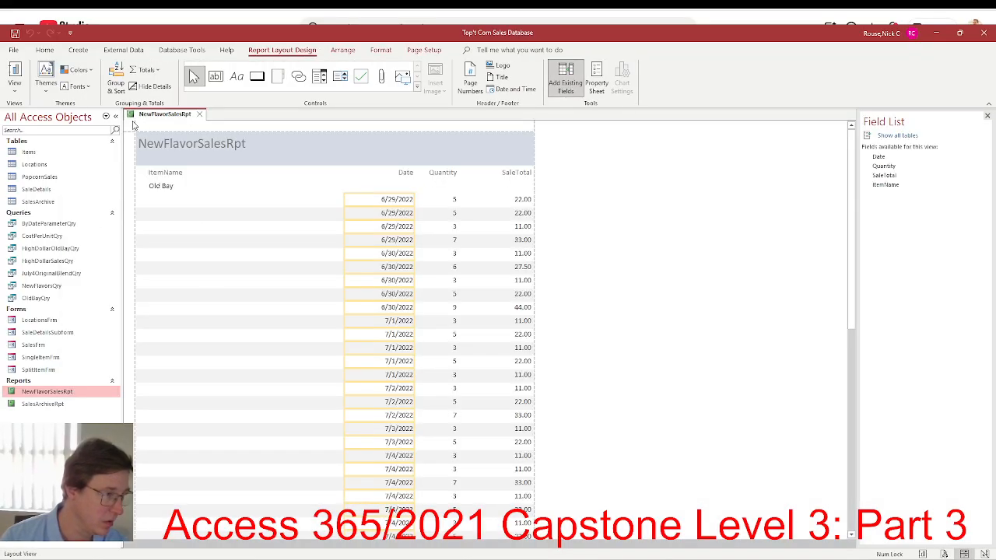
# Show the report's grouping and sorting settings and try again to set the first group level to Date.
pyautogui.click(115, 81)
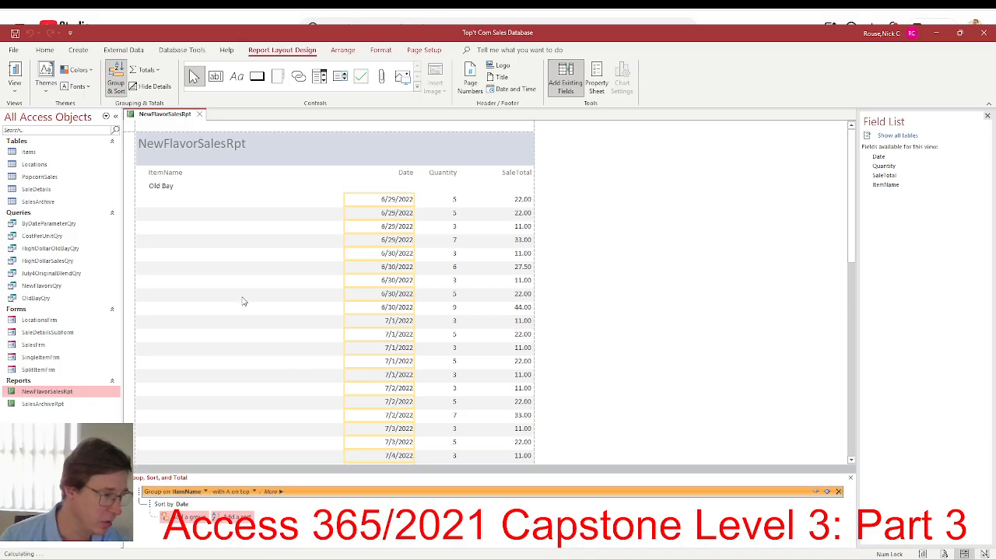
pyautogui.click(206, 492)
pyautogui.click(221, 457)
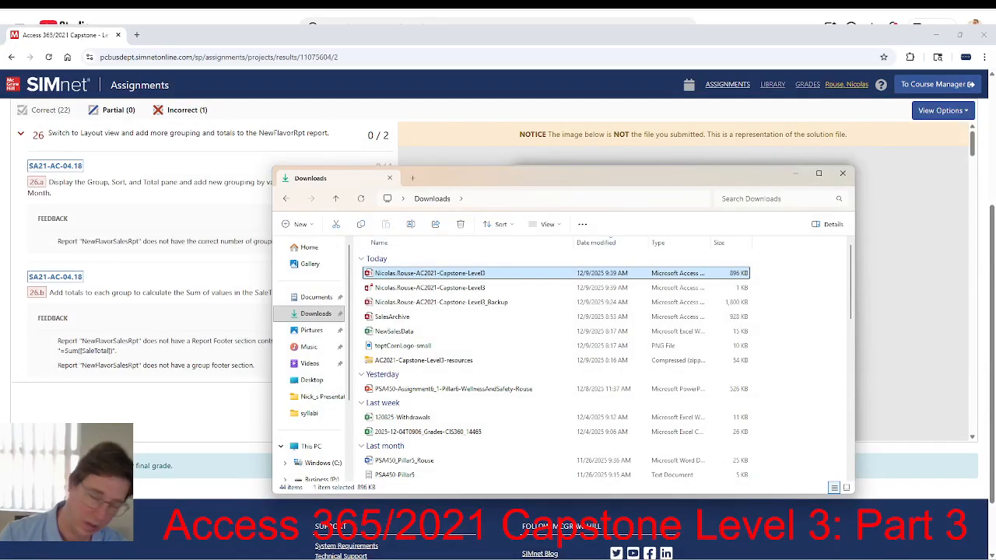
# Delete the Capstone-Level3_Backup database from the Downloads folder.
pyautogui.click(415, 304)
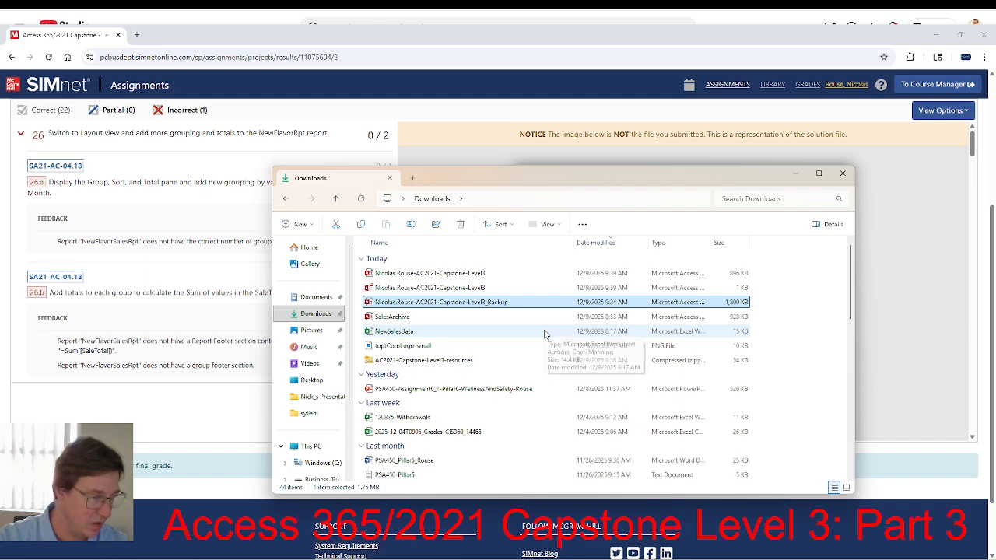
pyautogui.press('Delete')
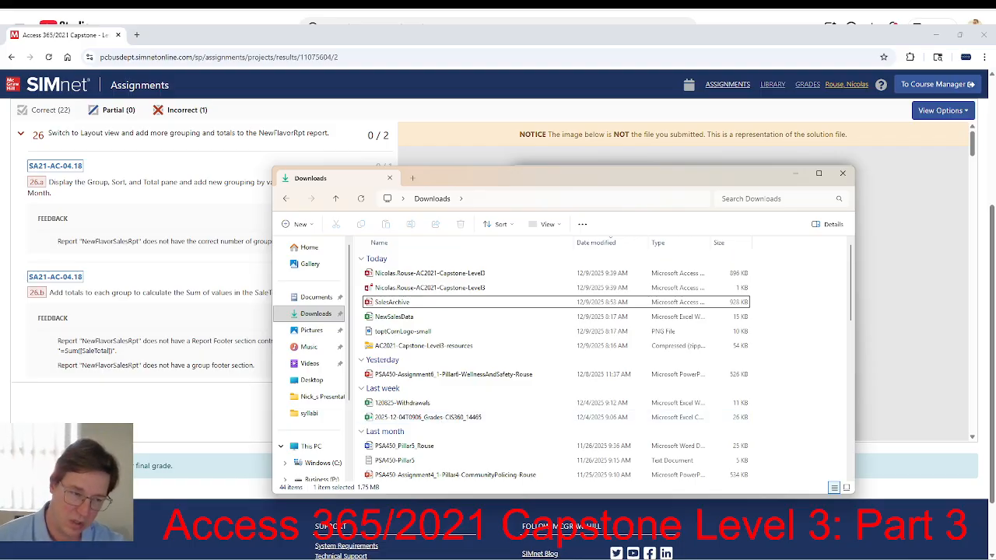
# Look through Task Manager's processes for a running Access instance, search for "access", and close Task Manager.
pyautogui.rightClick(729, 558)
pyautogui.click(708, 535)
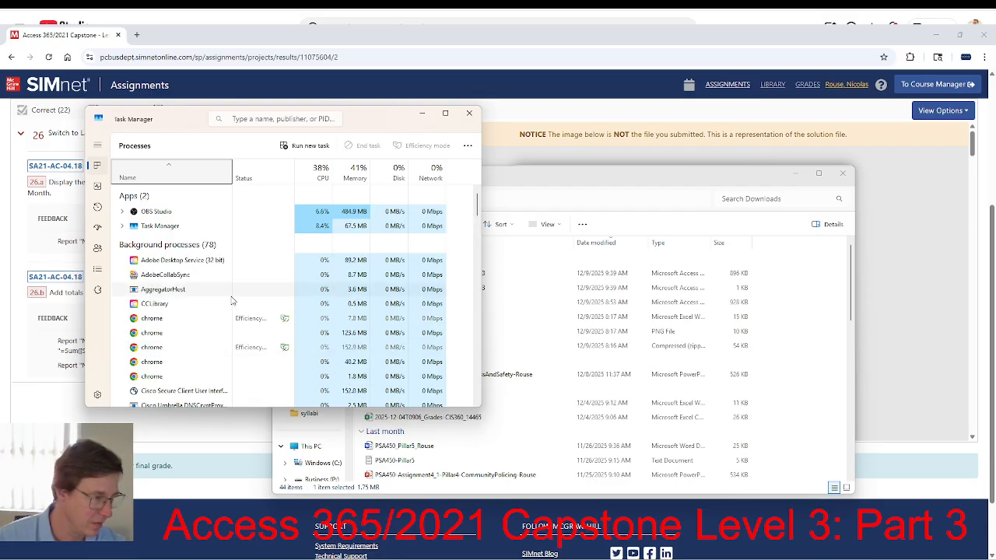
pyautogui.scroll(-5, 234, 299)
pyautogui.scroll(-10, 233, 301)
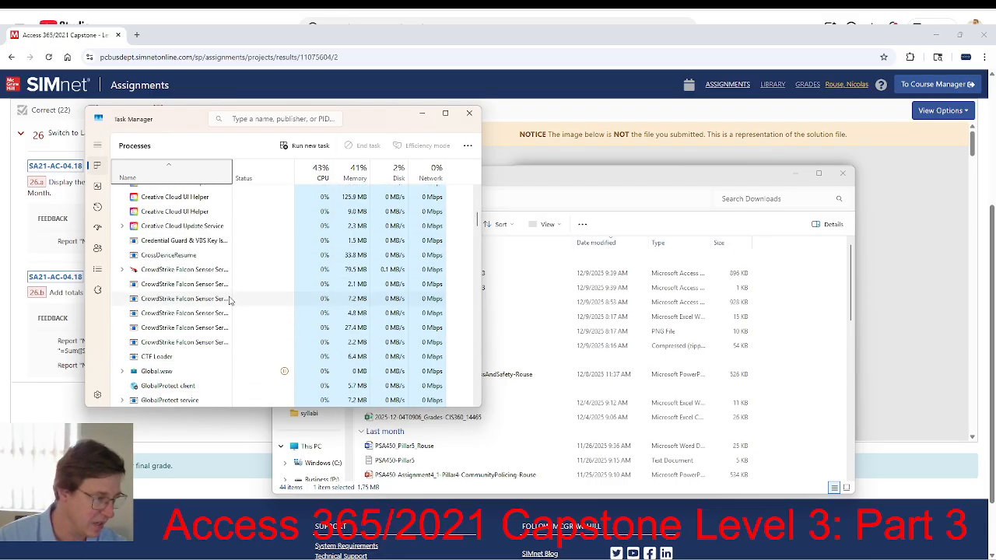
pyautogui.scroll(-3, 233, 327)
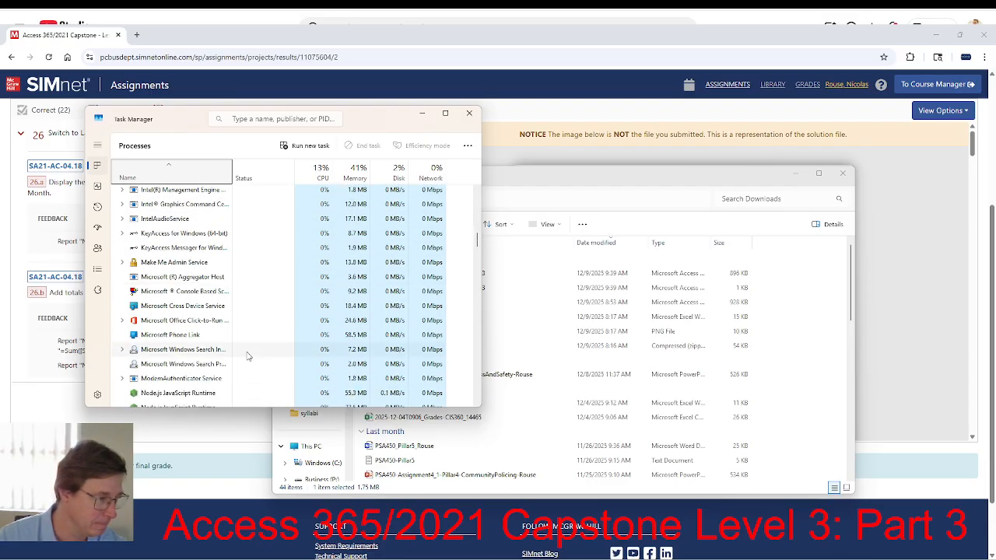
pyautogui.scroll(12, 204, 361)
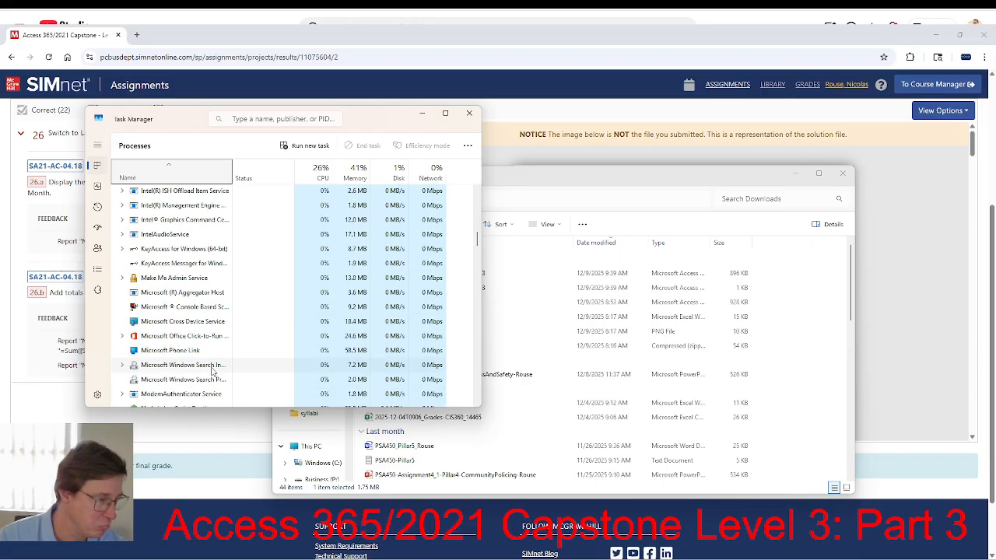
pyautogui.scroll(2, 229, 379)
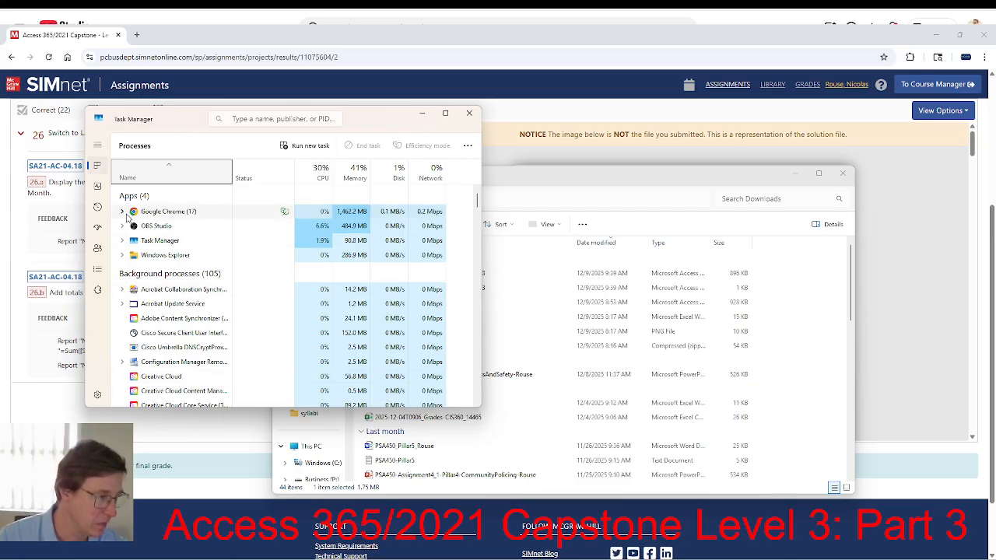
pyautogui.scroll(-2, 325, 329)
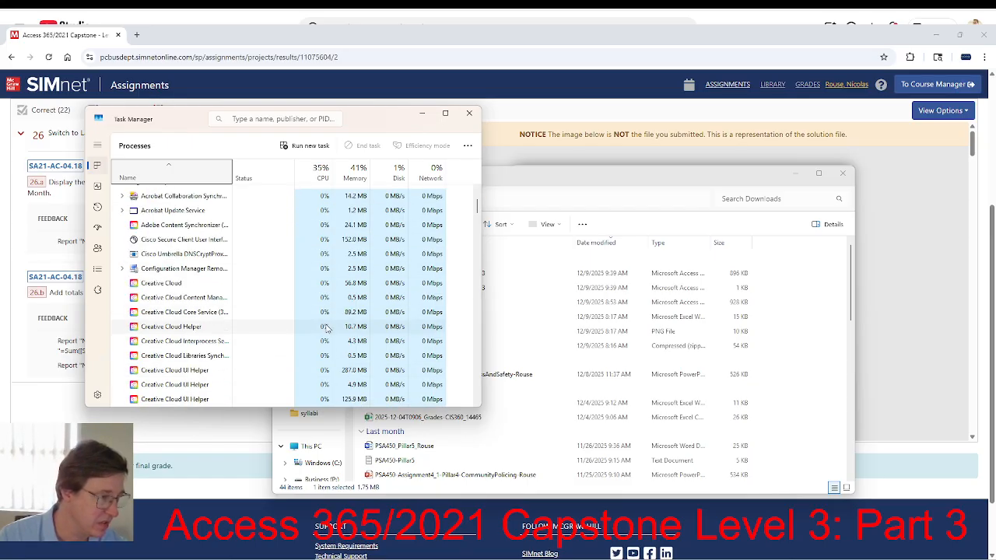
pyautogui.scroll(2, 326, 328)
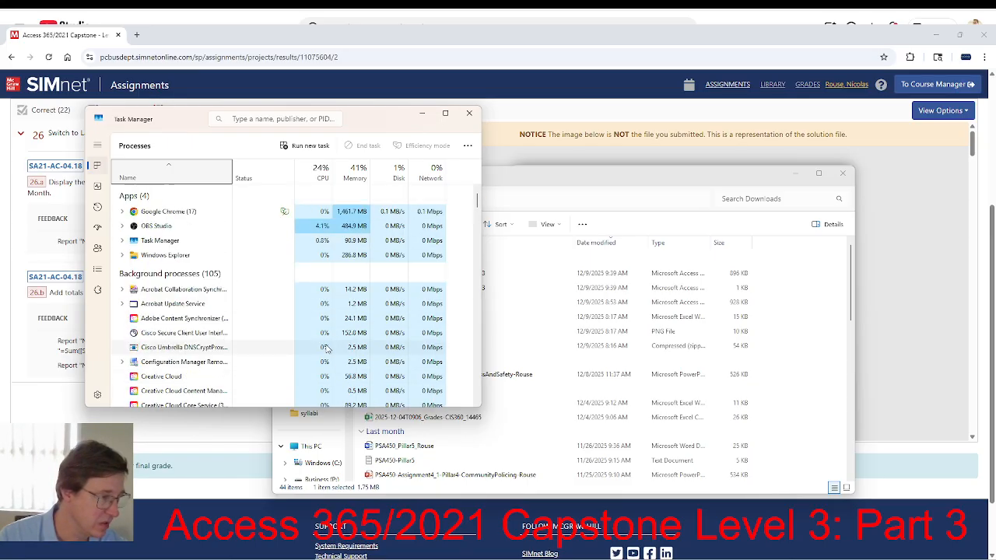
pyautogui.click(275, 119)
pyautogui.write('access')
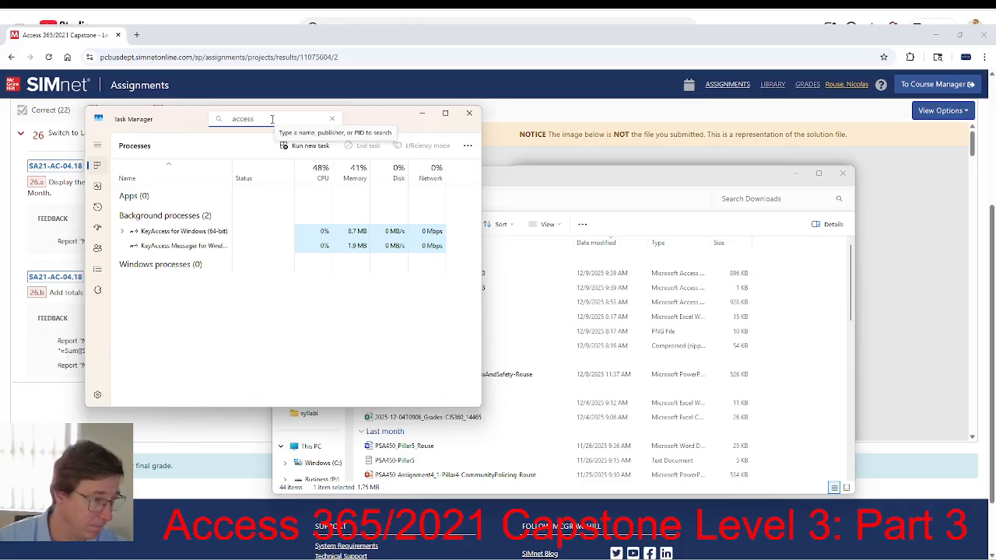
pyautogui.click(469, 113)
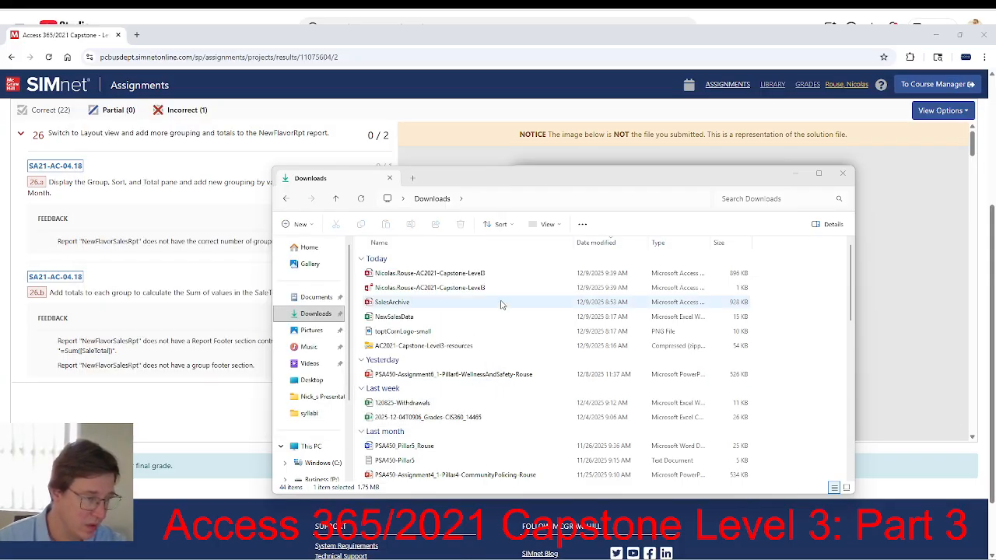
# Delete the 1 KB Capstone-Level3 lock file from Downloads and open the Capstone-Level3 database.
pyautogui.click(479, 288)
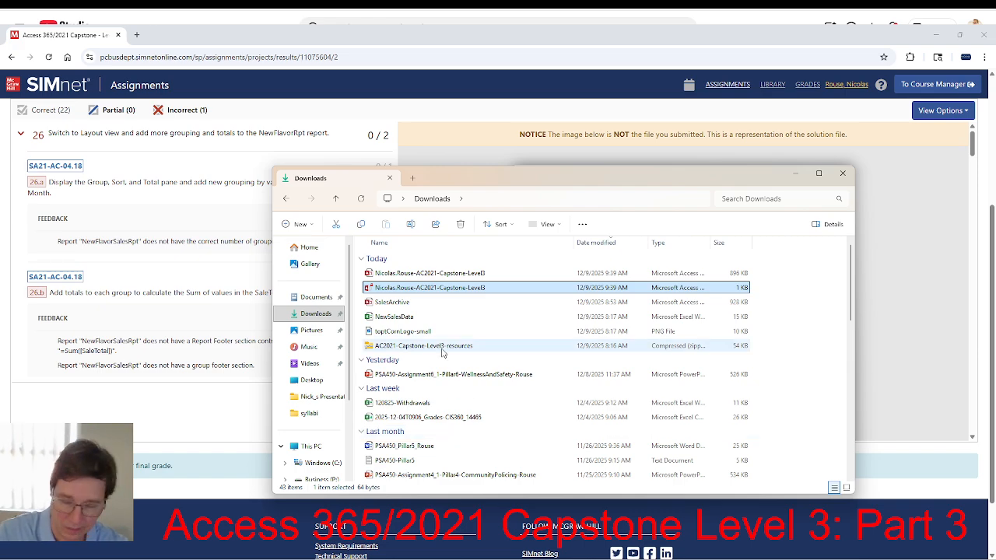
pyautogui.press('Delete')
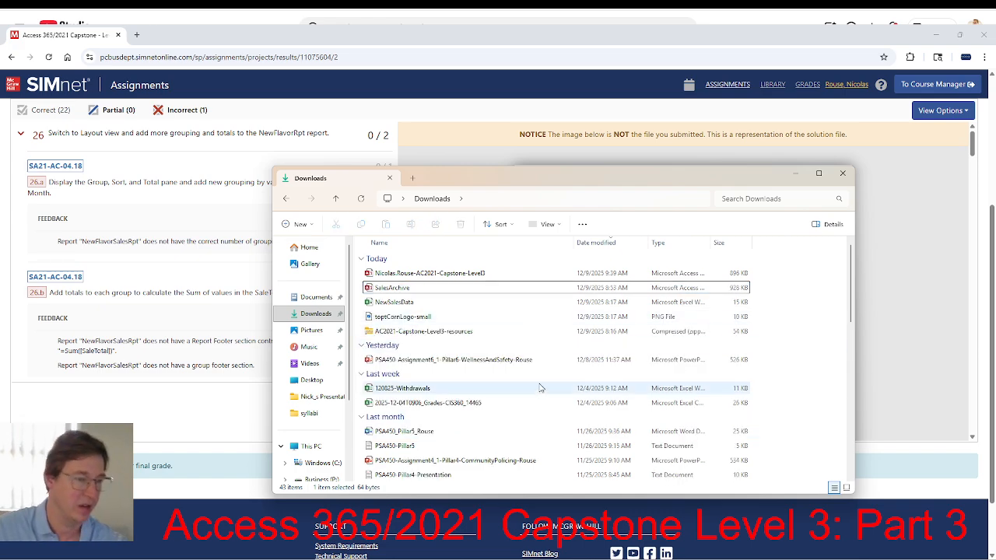
pyautogui.click(534, 288)
pyautogui.doubleClick(485, 274)
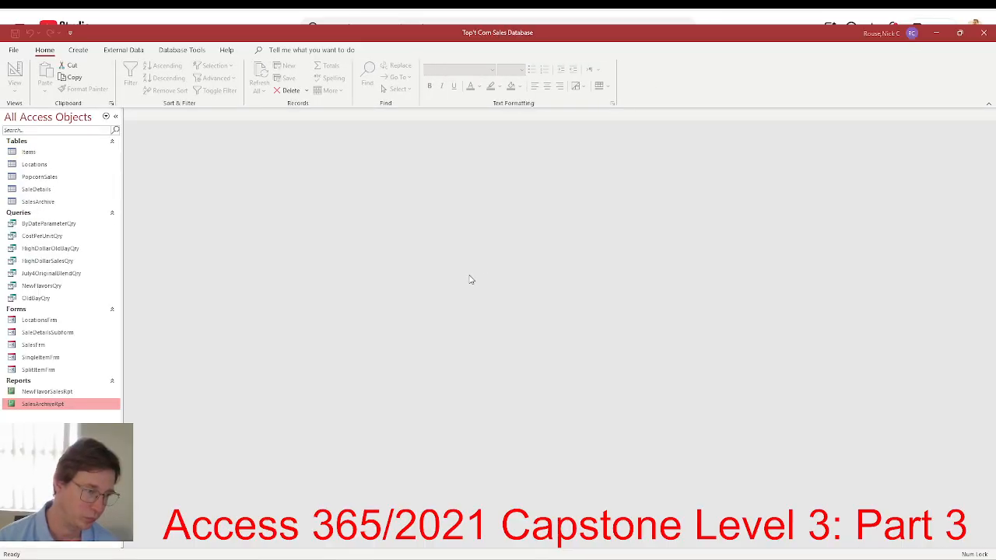
# Open NewFlavorSalesRpt in Layout view and display the Group, Sort, and Total pane.
pyautogui.rightClick(71, 393)
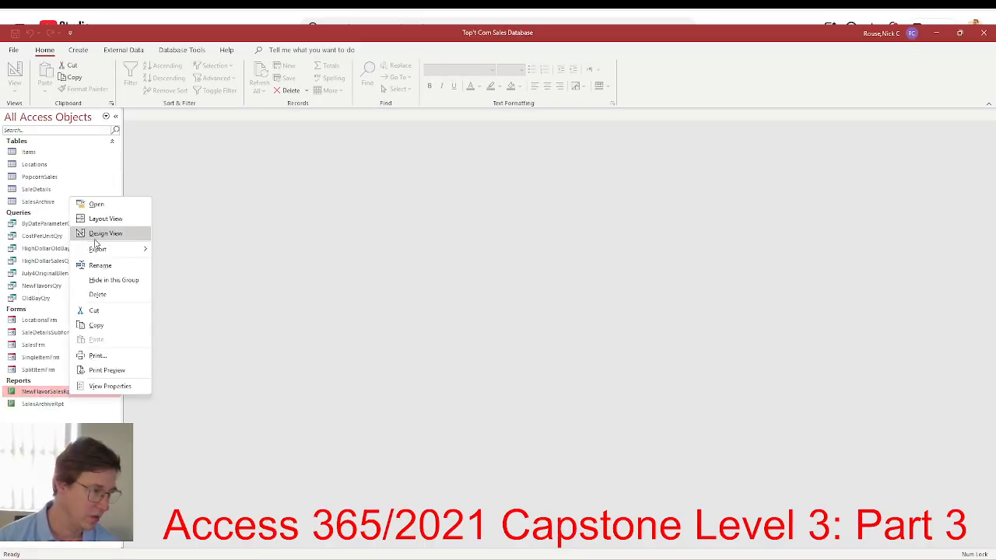
pyautogui.click(98, 220)
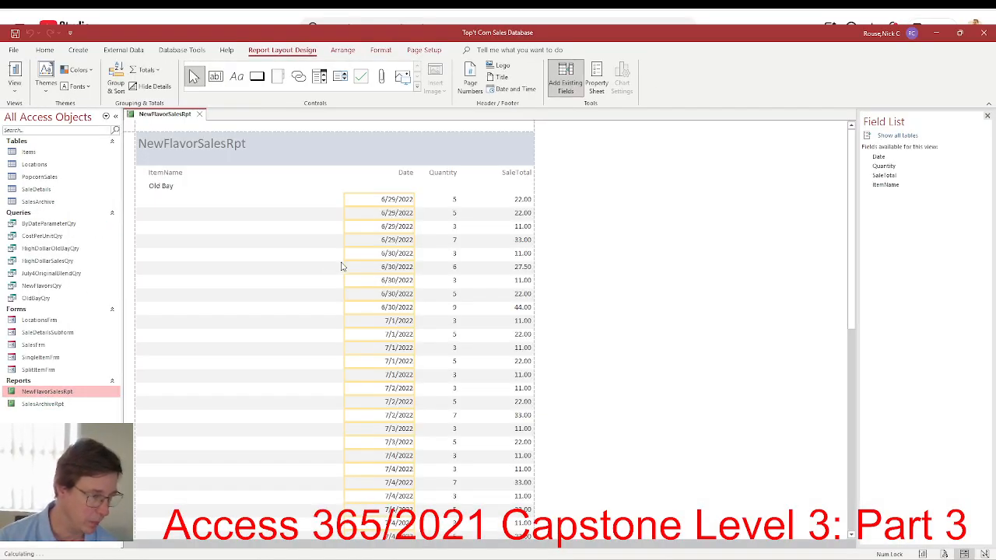
pyautogui.click(117, 84)
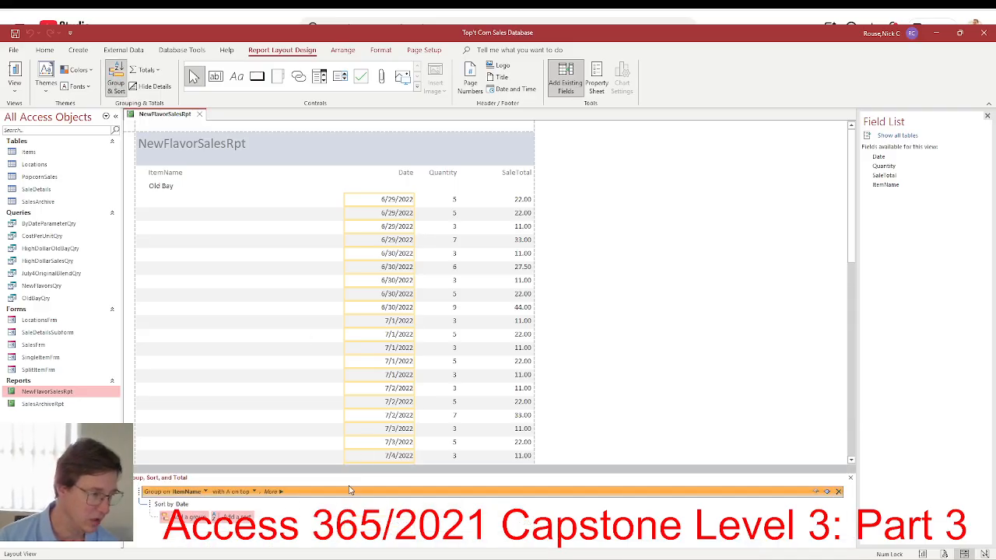
# Open the project's instructions in SIMnet, read step 26 on report grouping and totals, and return to Access.
pyautogui.hotkey('alt', 'Tab')
pyautogui.hotkey('alt', 'Tab', 'Tab')
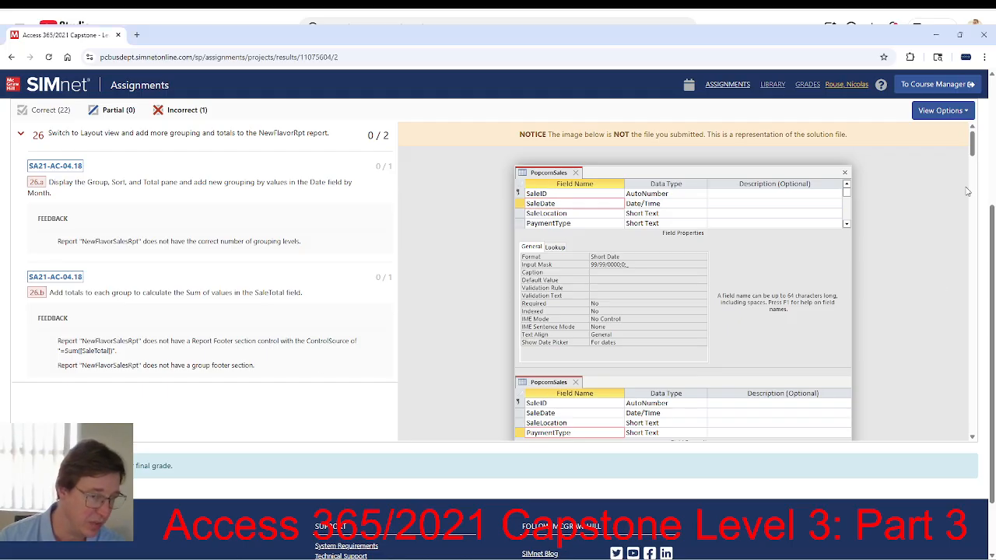
pyautogui.scroll(15, 259, 183)
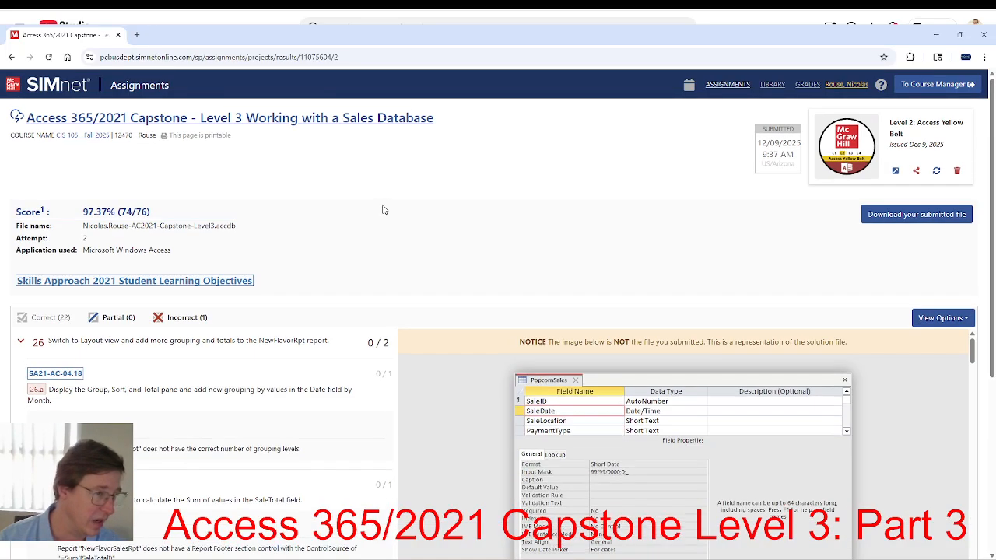
pyautogui.click(303, 120)
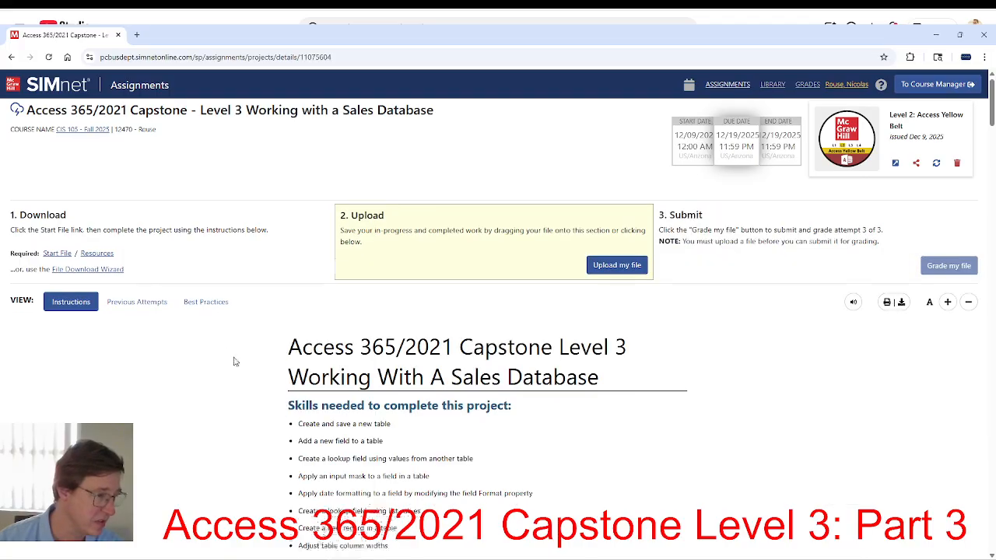
pyautogui.scroll(-10, 831, 426)
pyautogui.moveTo(992, 204); pyautogui.dragTo(975, 519)
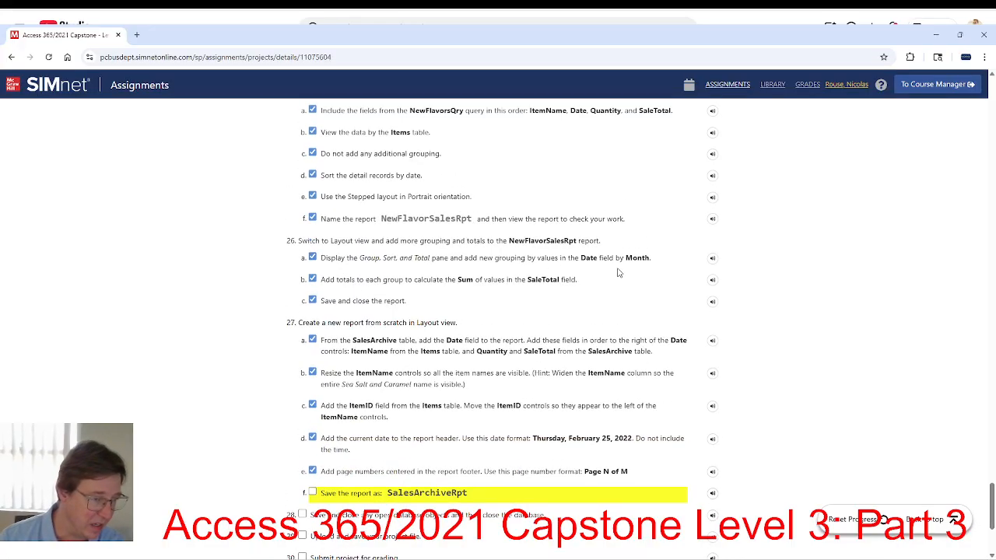
pyautogui.hotkey('alt', 'Tab')
pyautogui.hotkey('alt', 'Tab')
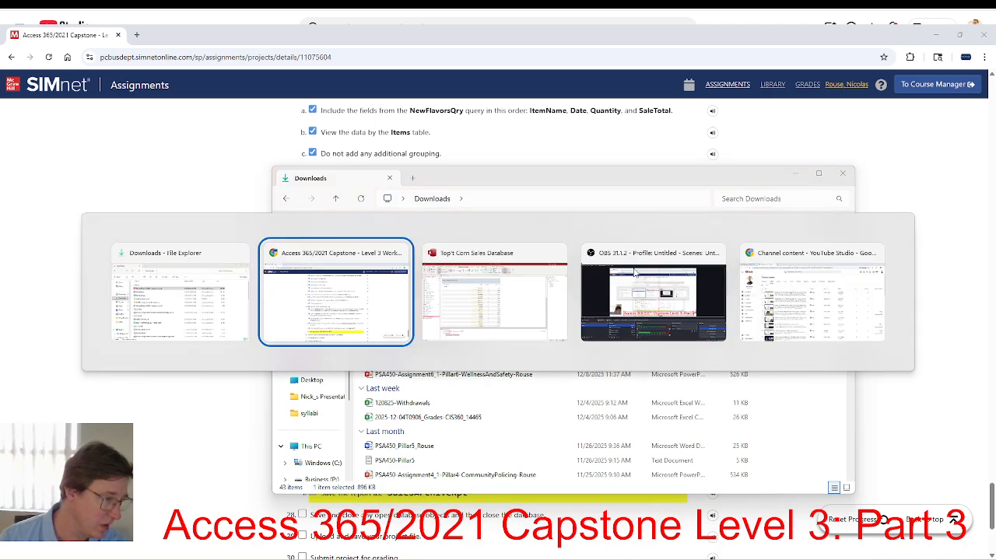
pyautogui.hotkey('alt', 'Tab')
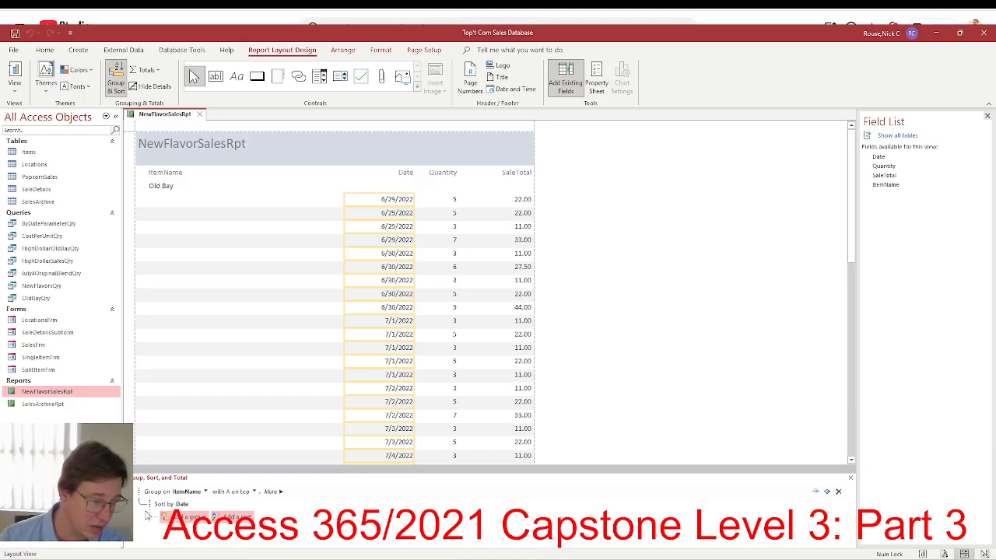
# Add a new group level on the Date field to NewFlavorSalesRpt, grouped by month.
pyautogui.click(187, 517)
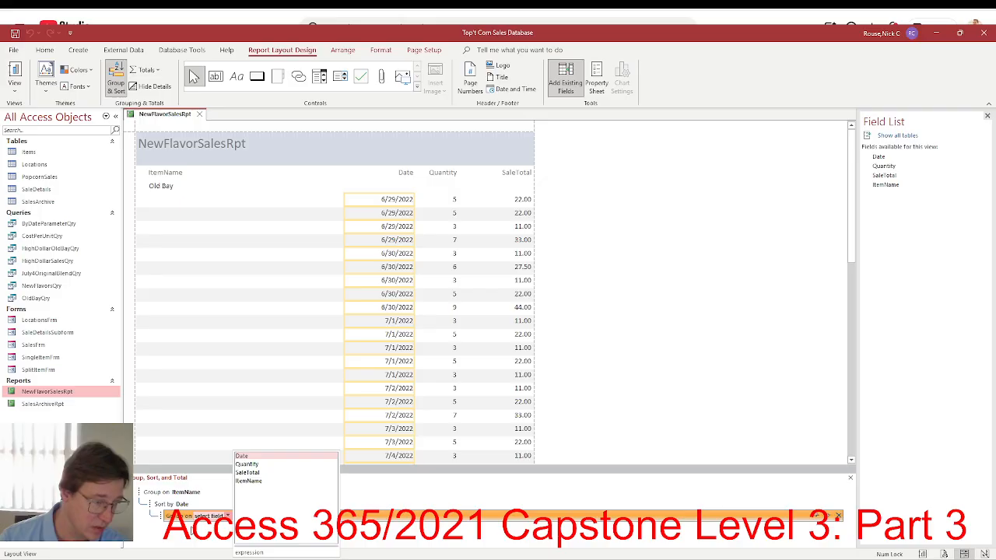
pyautogui.click(241, 455)
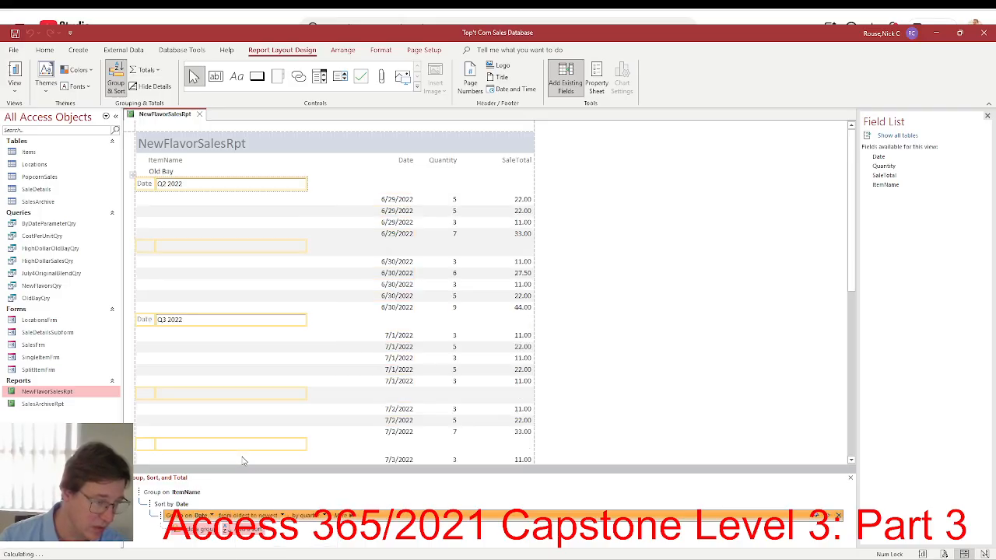
pyautogui.click(323, 515)
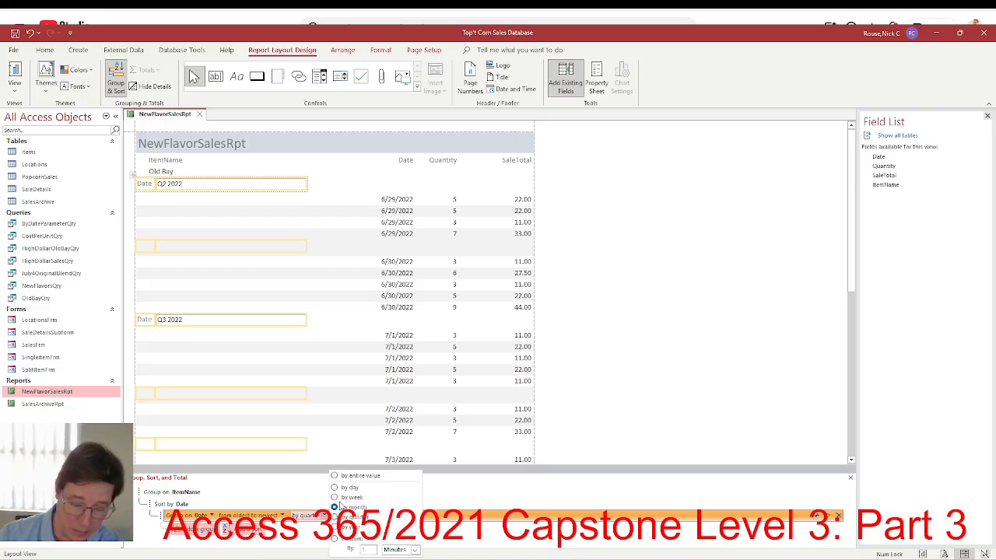
pyautogui.click(307, 532)
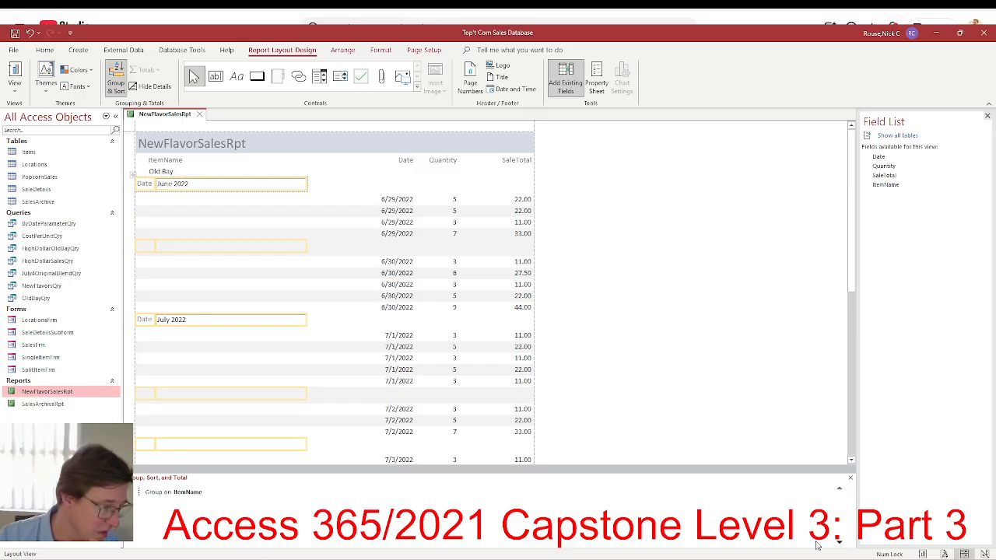
pyautogui.click(317, 494)
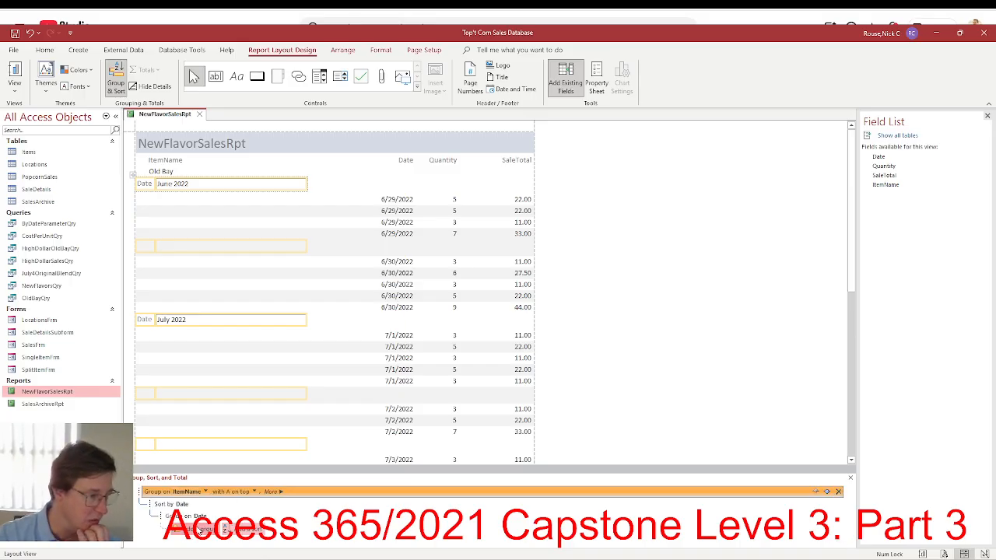
pyautogui.click(201, 530)
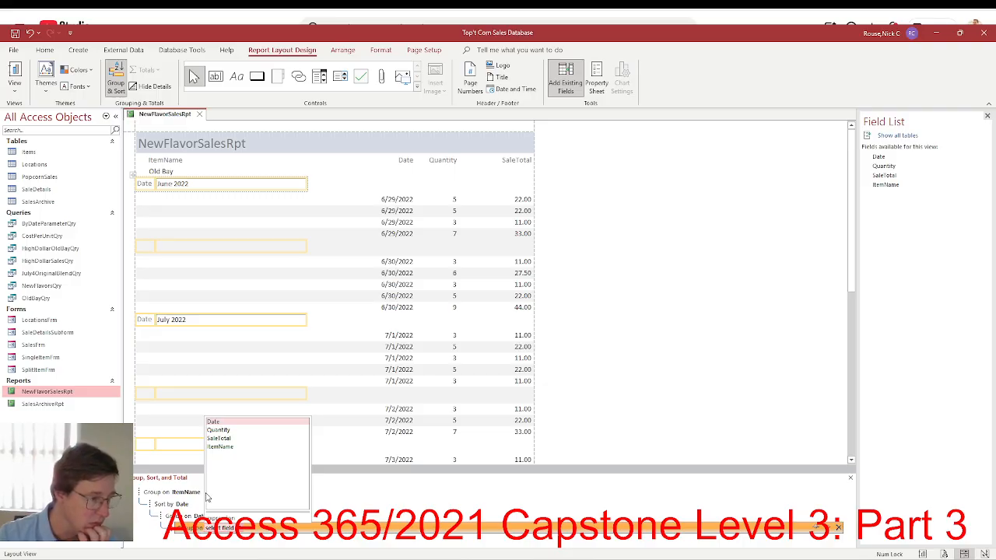
pyautogui.click(193, 507)
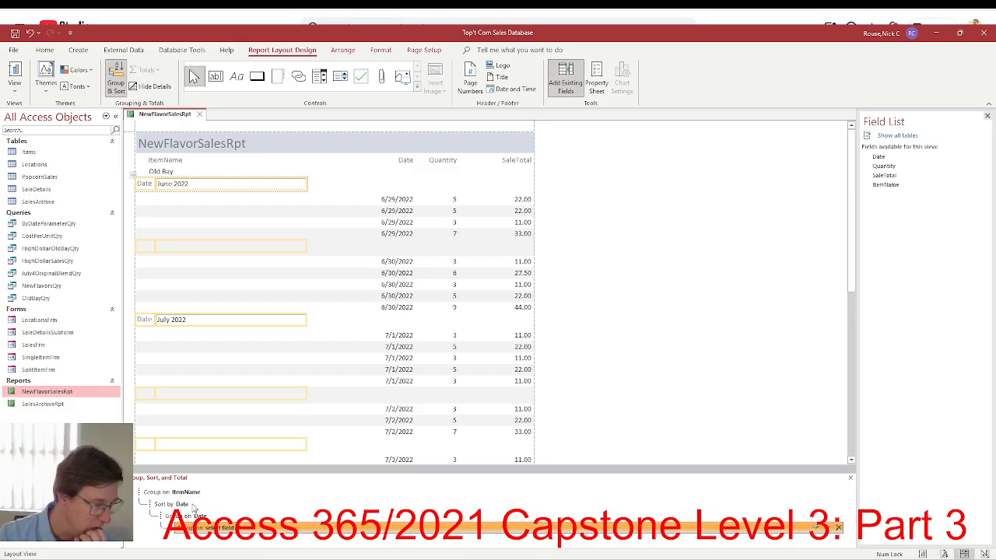
# Expand the Date group's options and reread instruction 26.b about the SaleTotal totals in SIMnet.
pyautogui.click(194, 515)
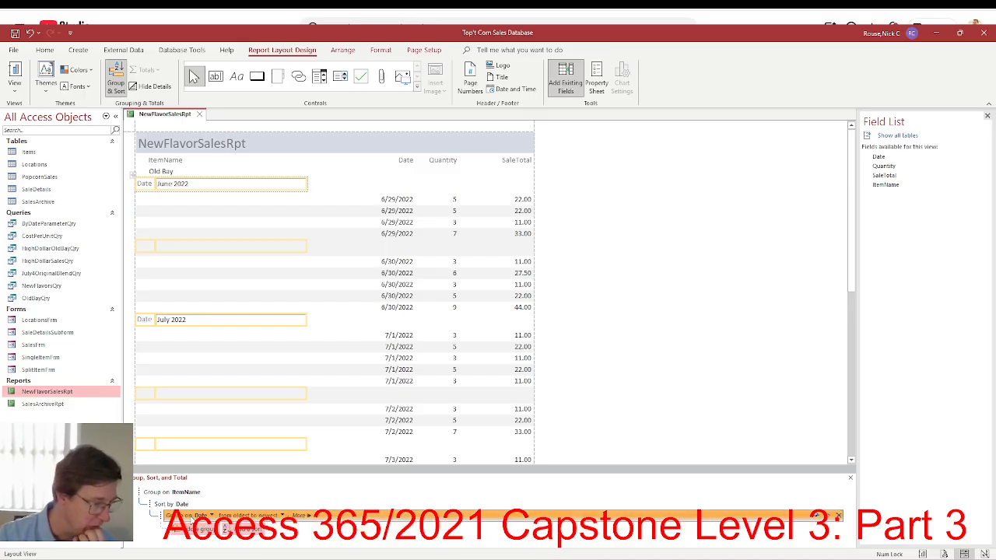
pyautogui.click(299, 516)
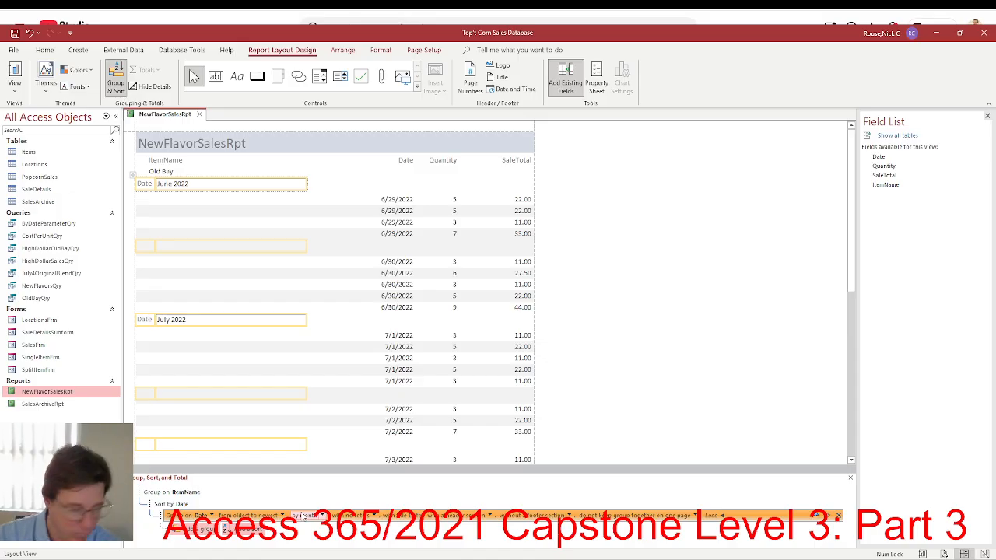
pyautogui.hotkey('alt', 'Tab')
pyautogui.hotkey('alt', 'Tab')
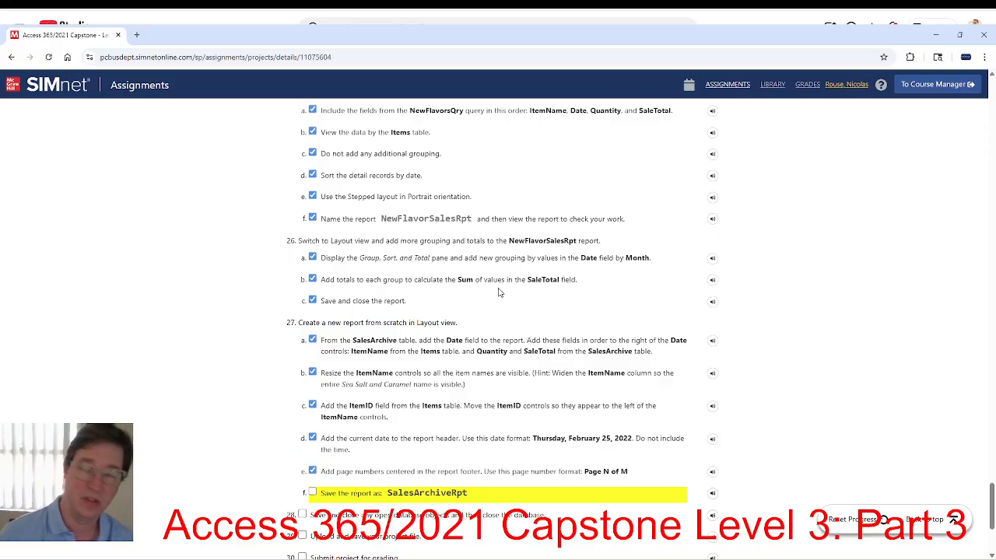
# Return to Access, add Sum totals for the SaleTotal field to the groups of NewFlavorSalesRpt, and close the report and the database.
pyautogui.hotkey('alt', 'Tab')
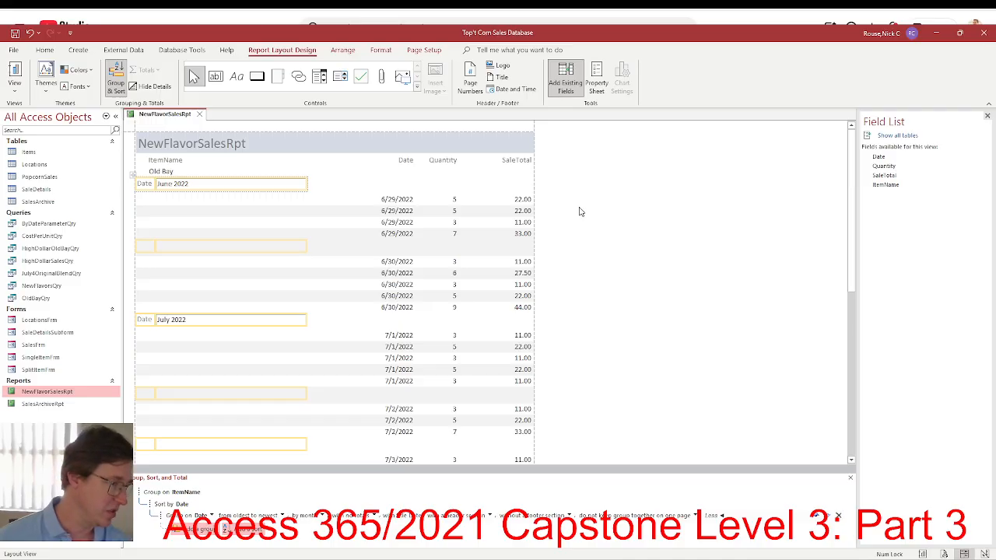
pyautogui.click(515, 200)
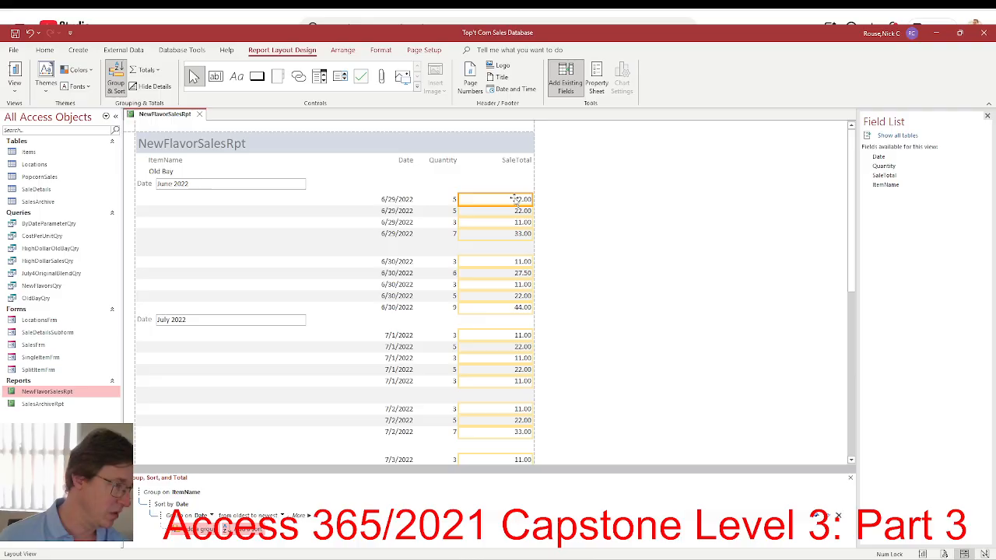
pyautogui.click(155, 71)
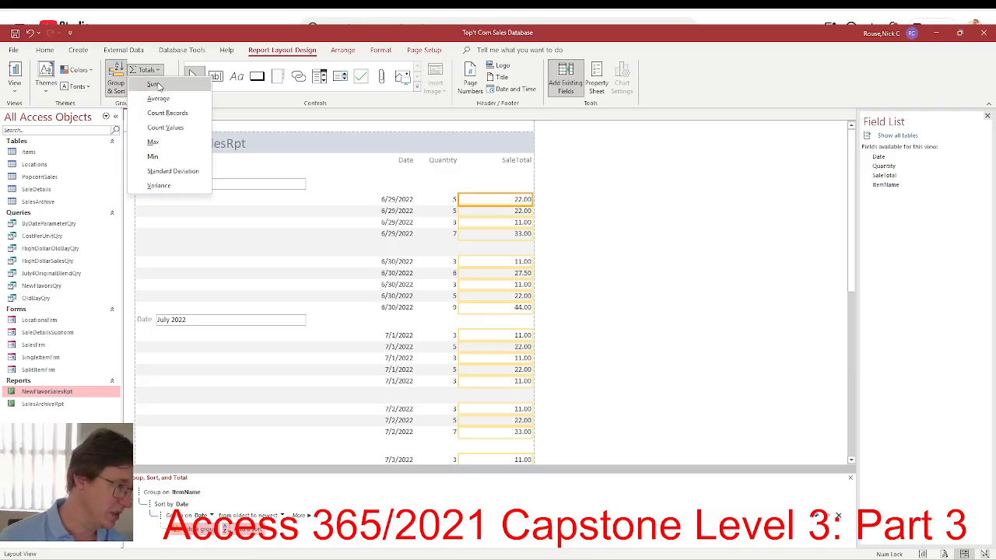
pyautogui.click(156, 85)
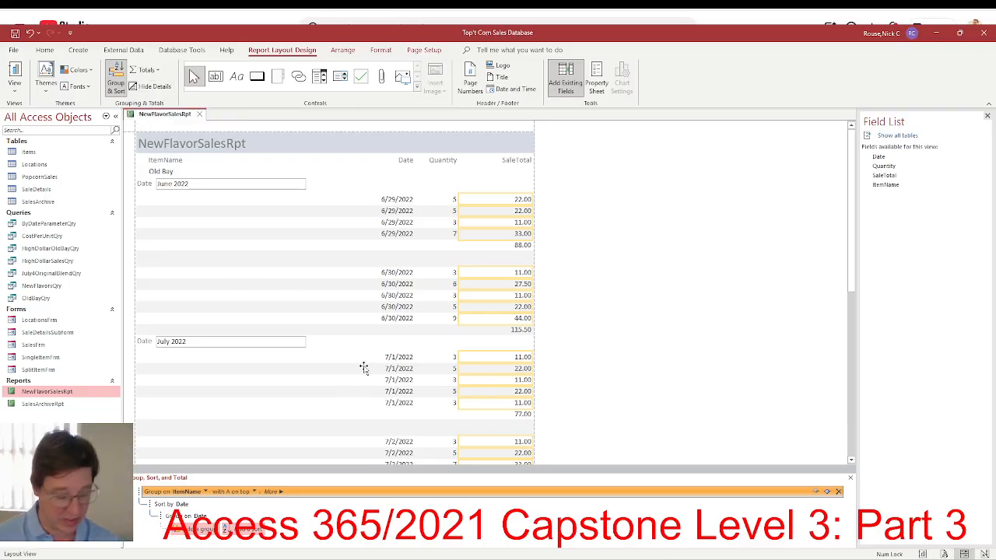
pyautogui.click(199, 114)
pyautogui.click(981, 36)
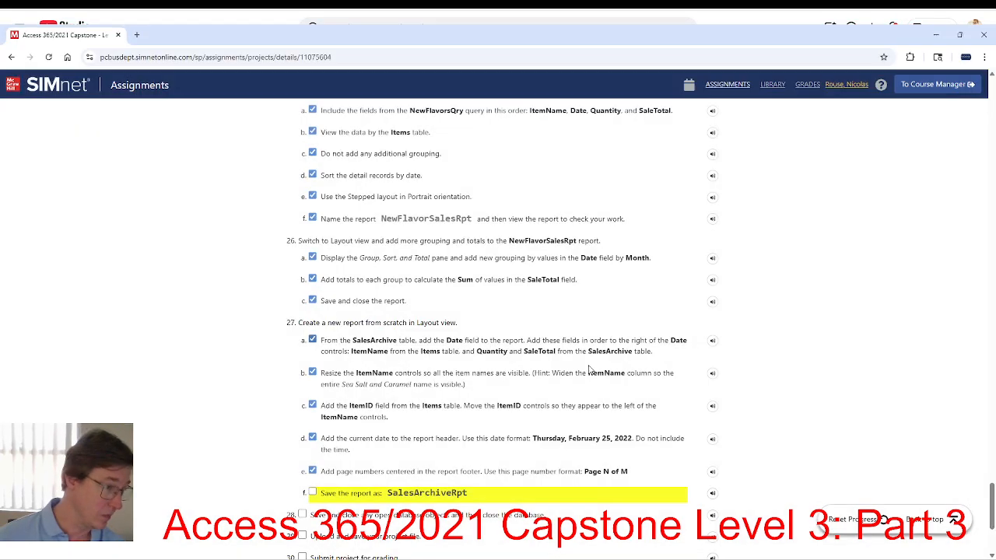
# Upload the completed AC2021-Capstone-Level3 database from Downloads to the SIMnet project and submit it for grading.
pyautogui.click(926, 519)
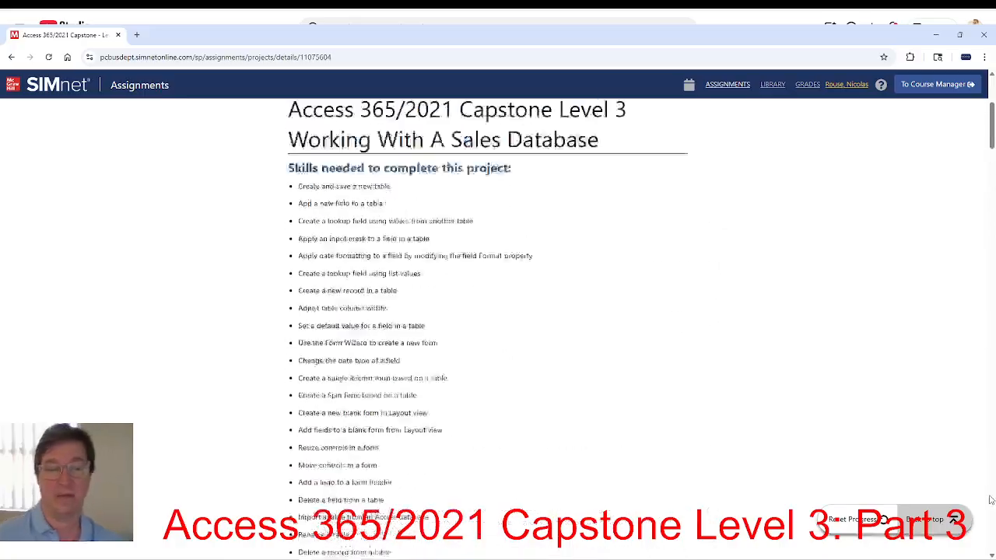
pyautogui.click(626, 275)
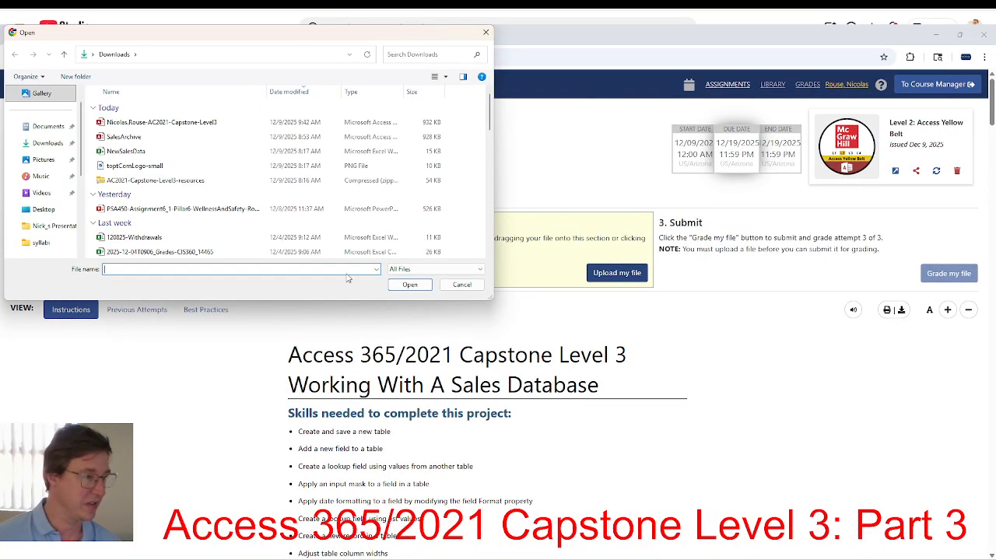
pyautogui.doubleClick(216, 123)
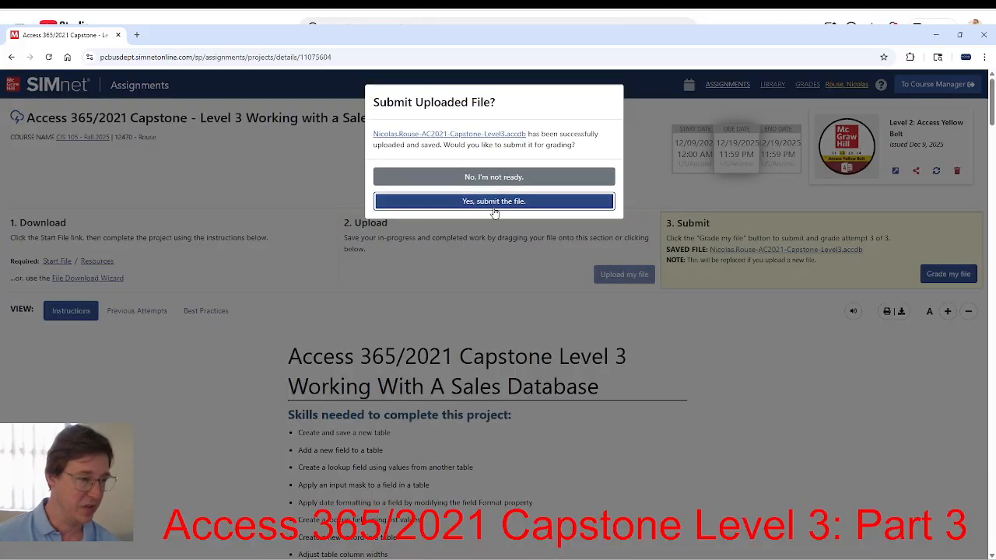
pyautogui.click(494, 207)
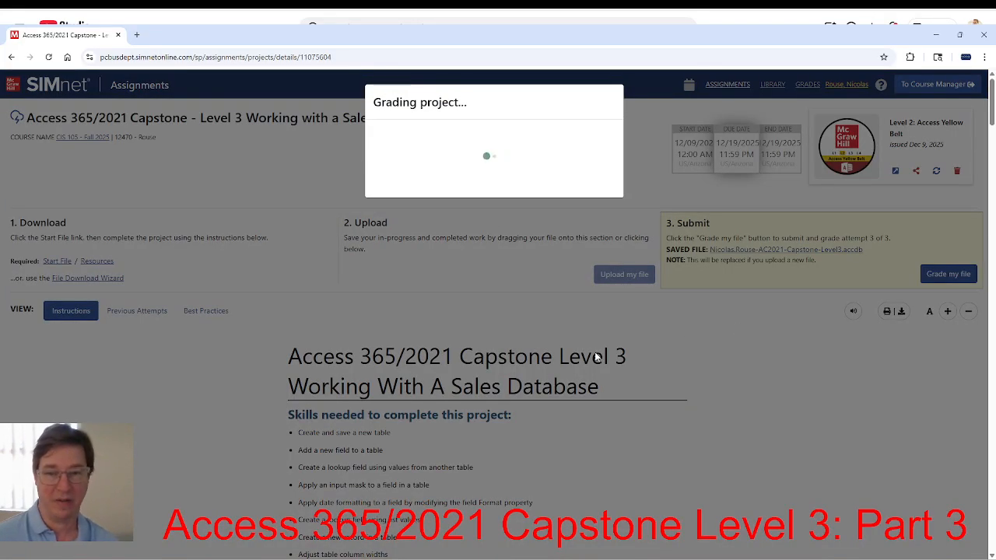